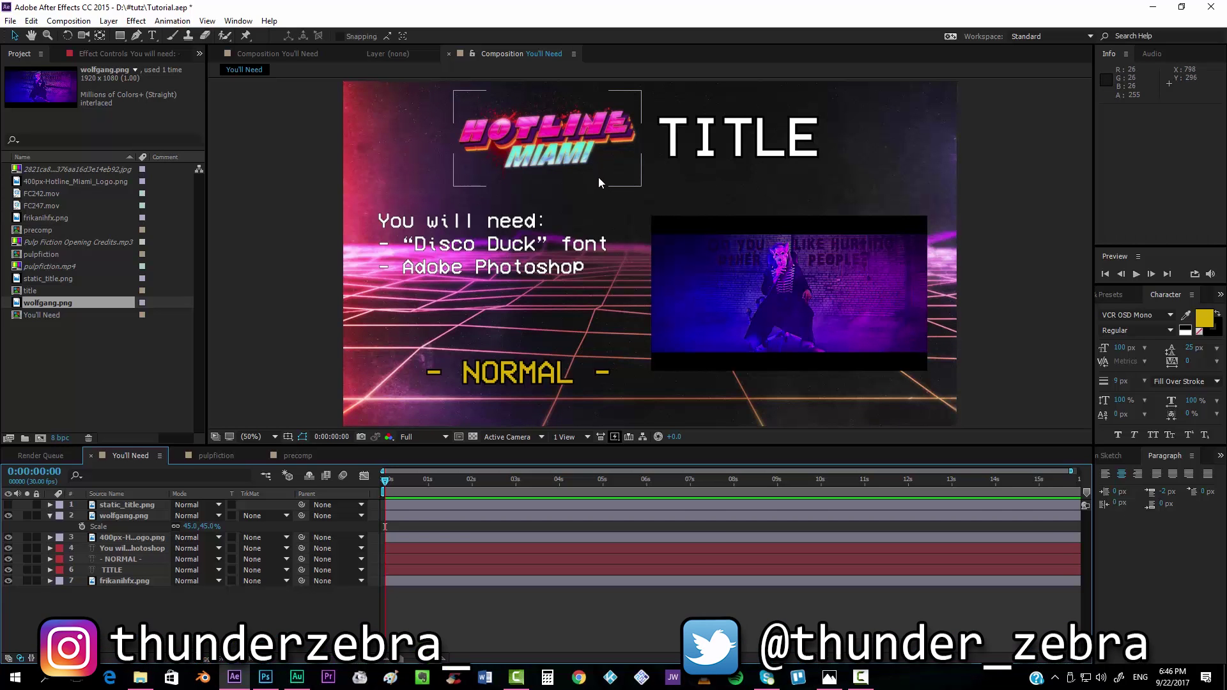
left_click(499, 249)
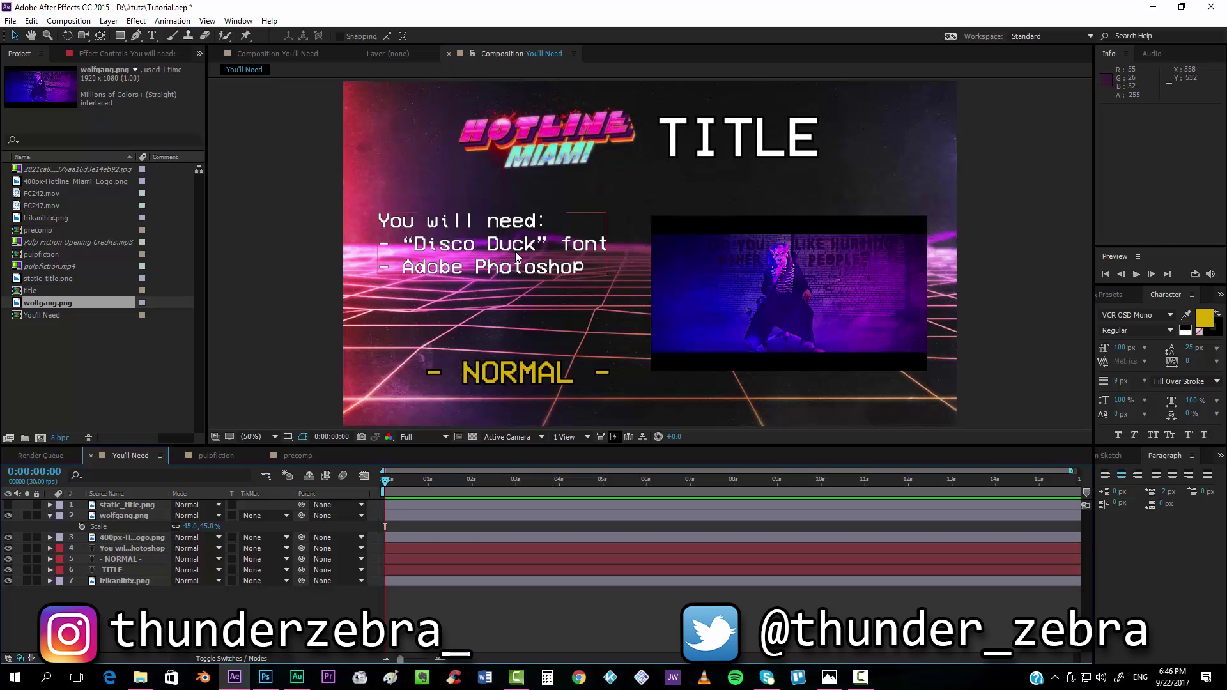
left_click(491, 296)
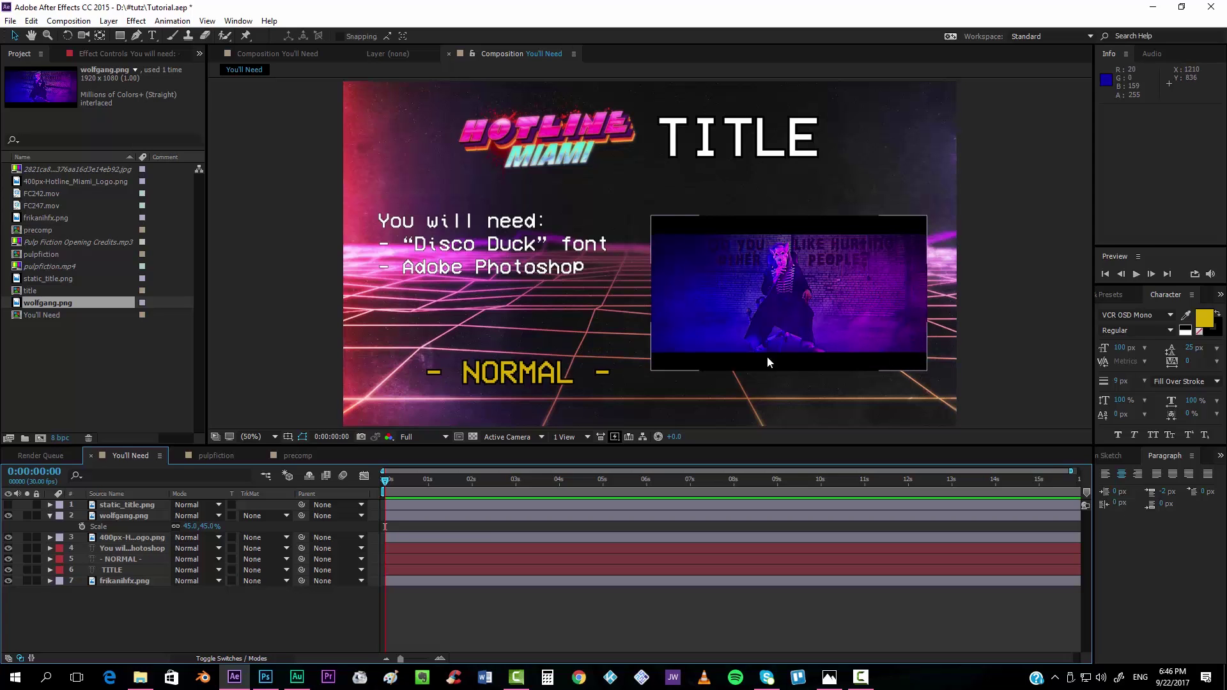
left_click(751, 313)
left_click(628, 311)
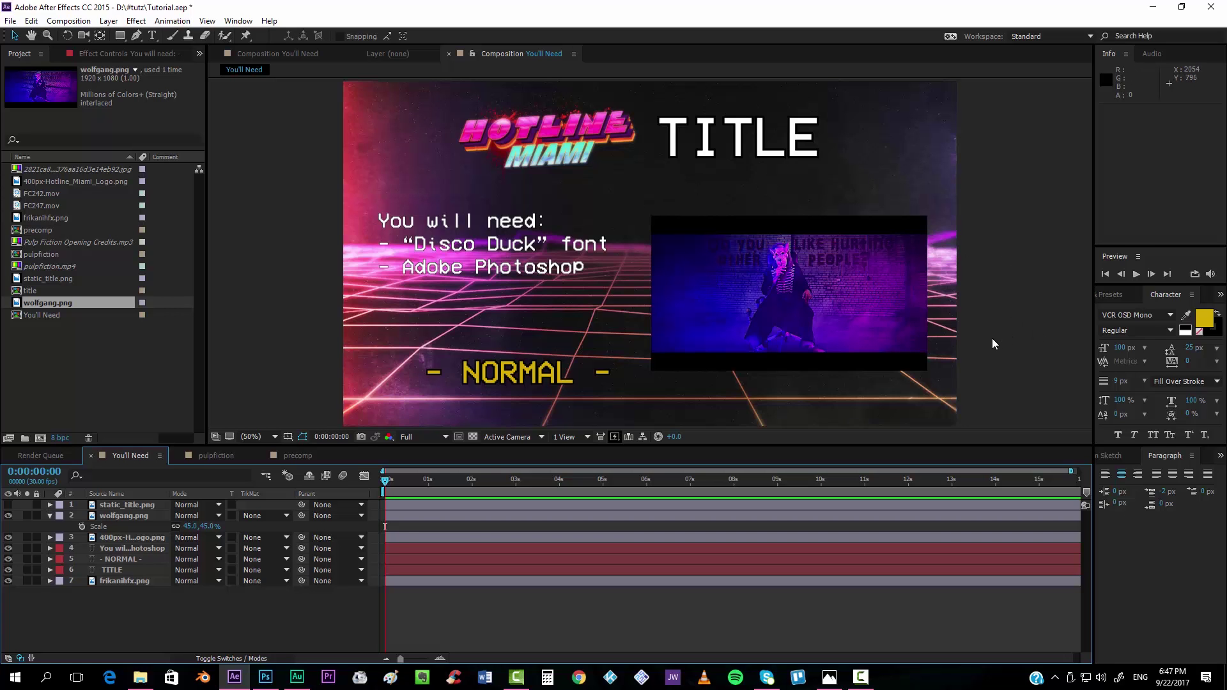
Switch to Photoshop and create a new 1920 × 1080 pixel RGB document at 72 pixels/inch with a transparent background.
left_click(270, 676)
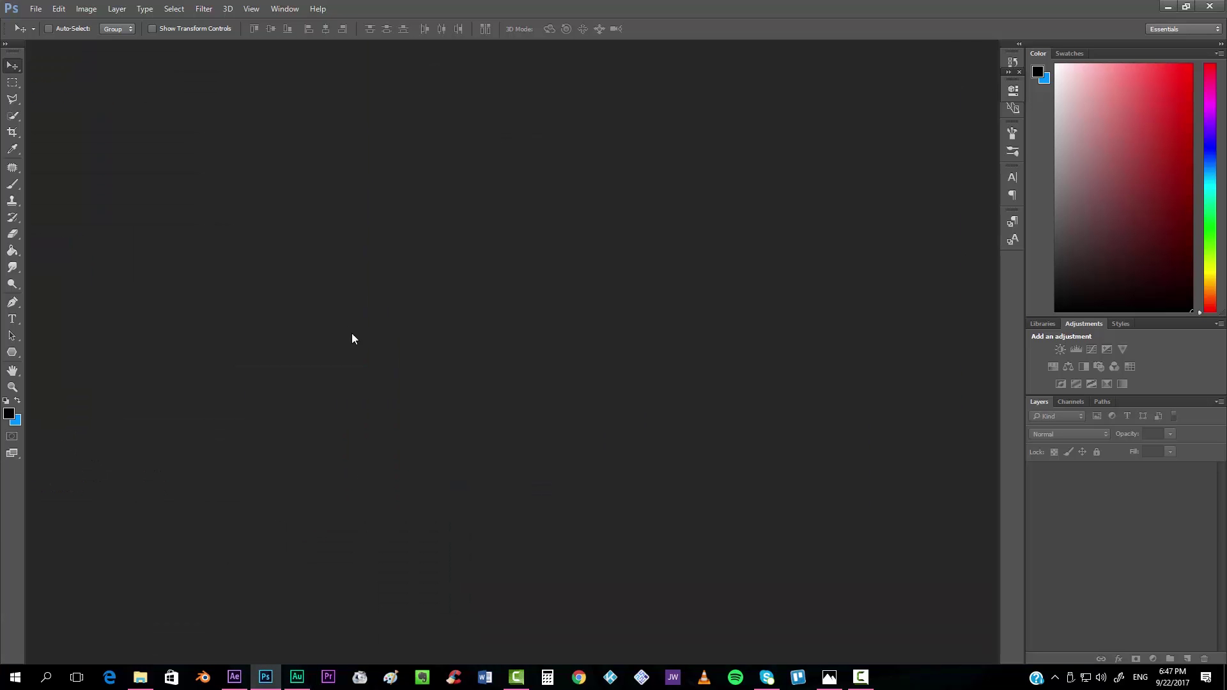
left_click(36, 9)
left_click(49, 22)
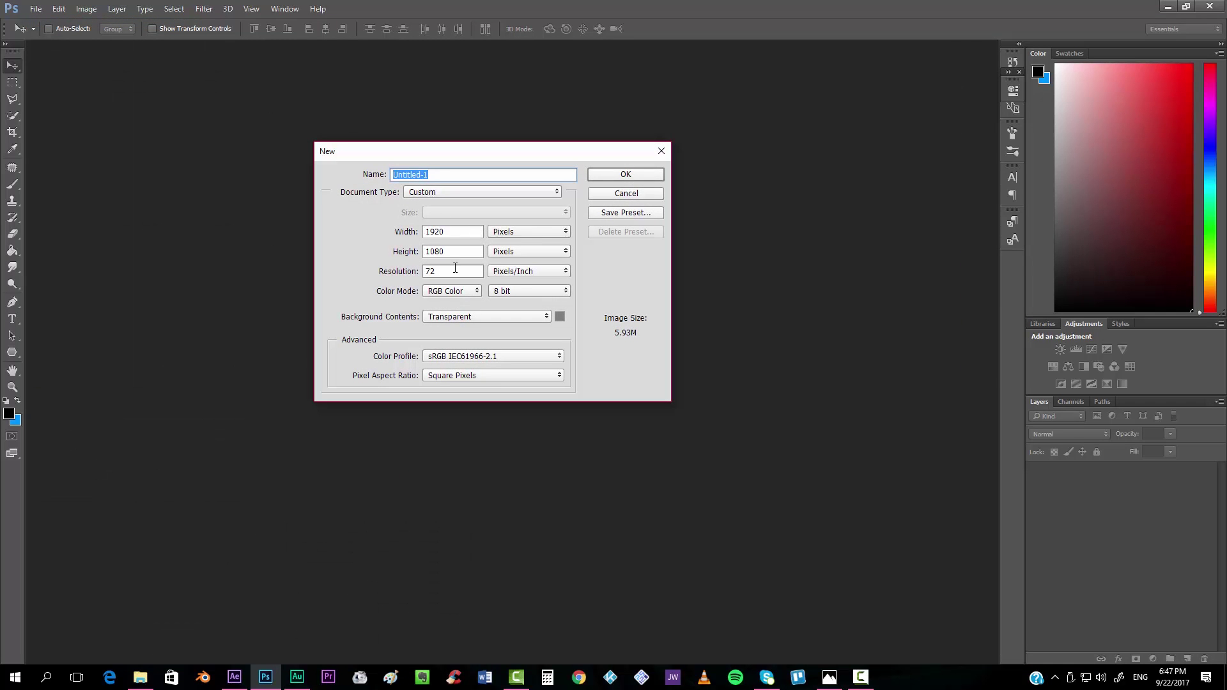
left_click_drag(455, 232, 397, 231)
double_click(436, 251)
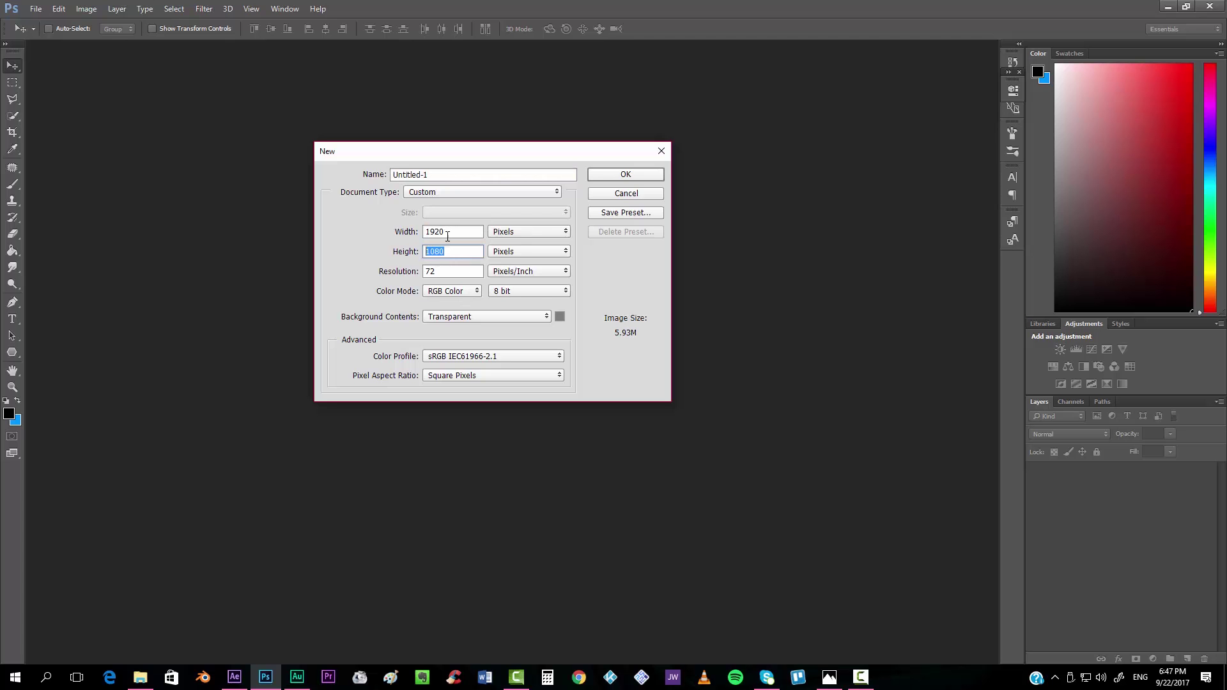
left_click(619, 177)
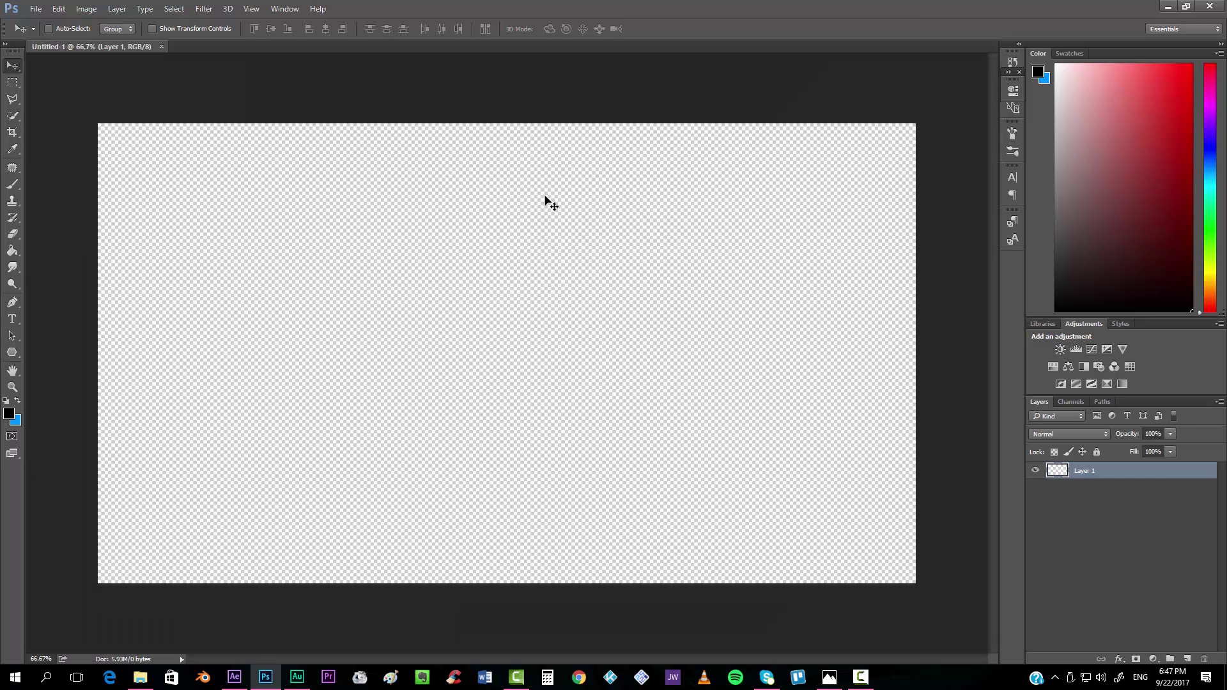
Add a text layer reading THUNDER near the middle of the canvas.
left_click(11, 319)
left_click(414, 328)
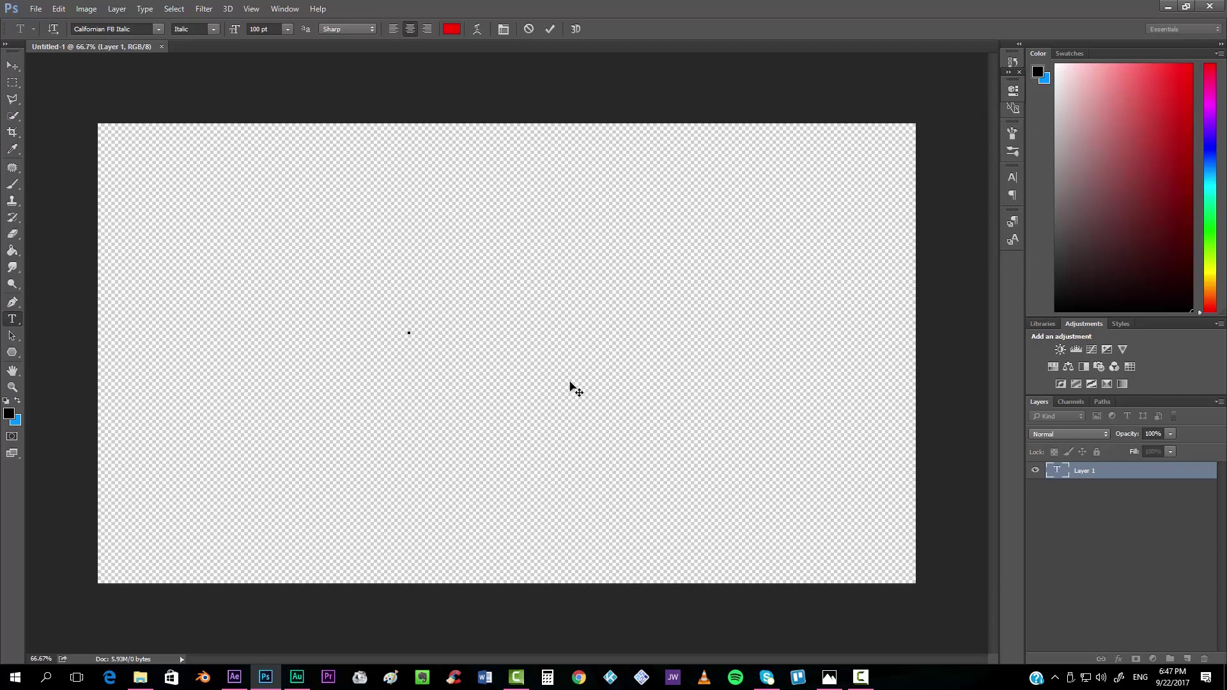
type("THUNDER")
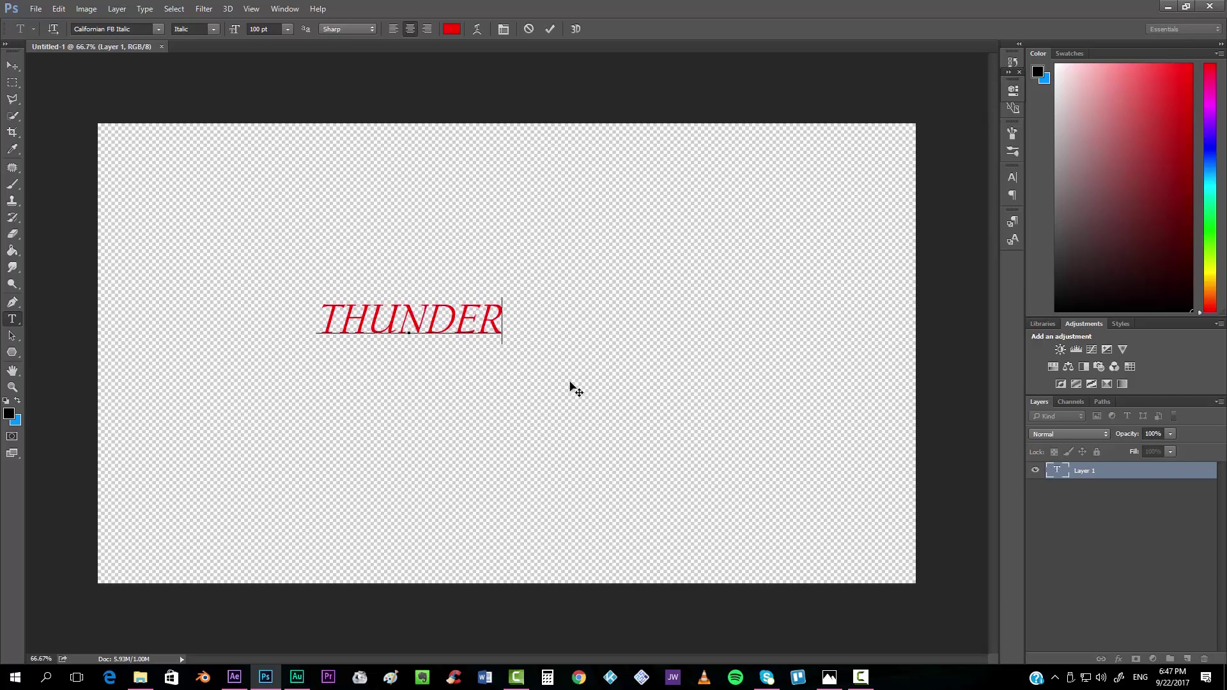
Set the THUNDER text to the Disco Duck Italic font at 252 pt.
key("ctrl+a")
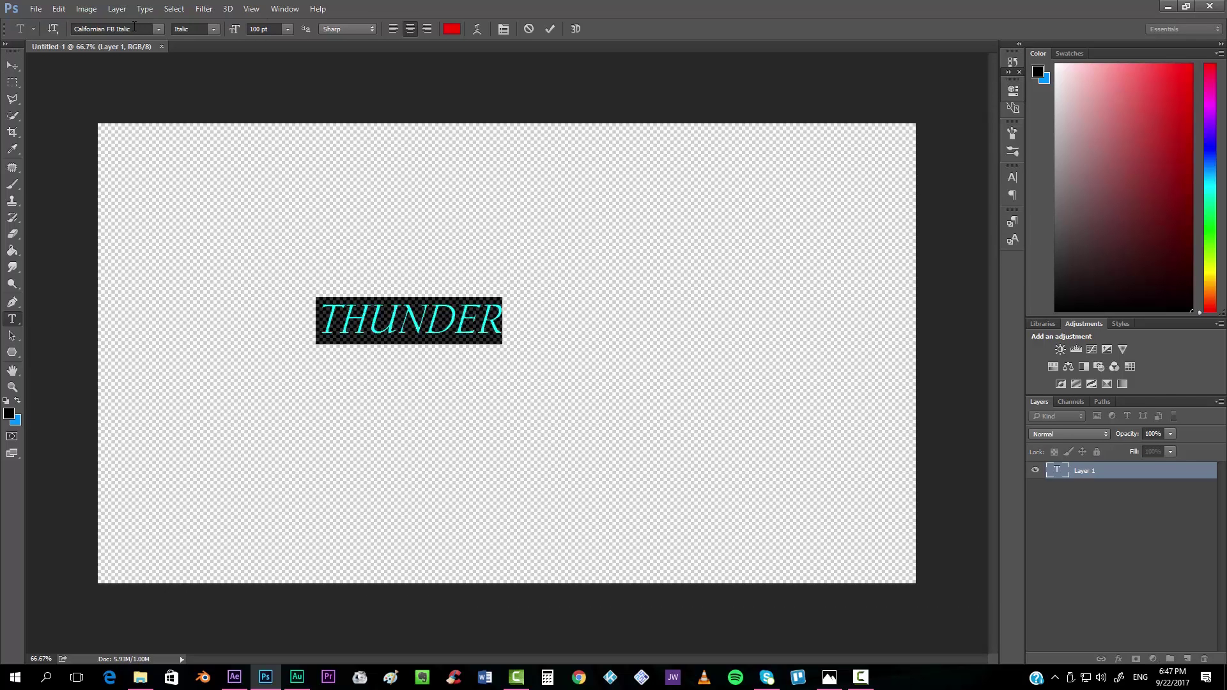
left_click(135, 29)
type("dis")
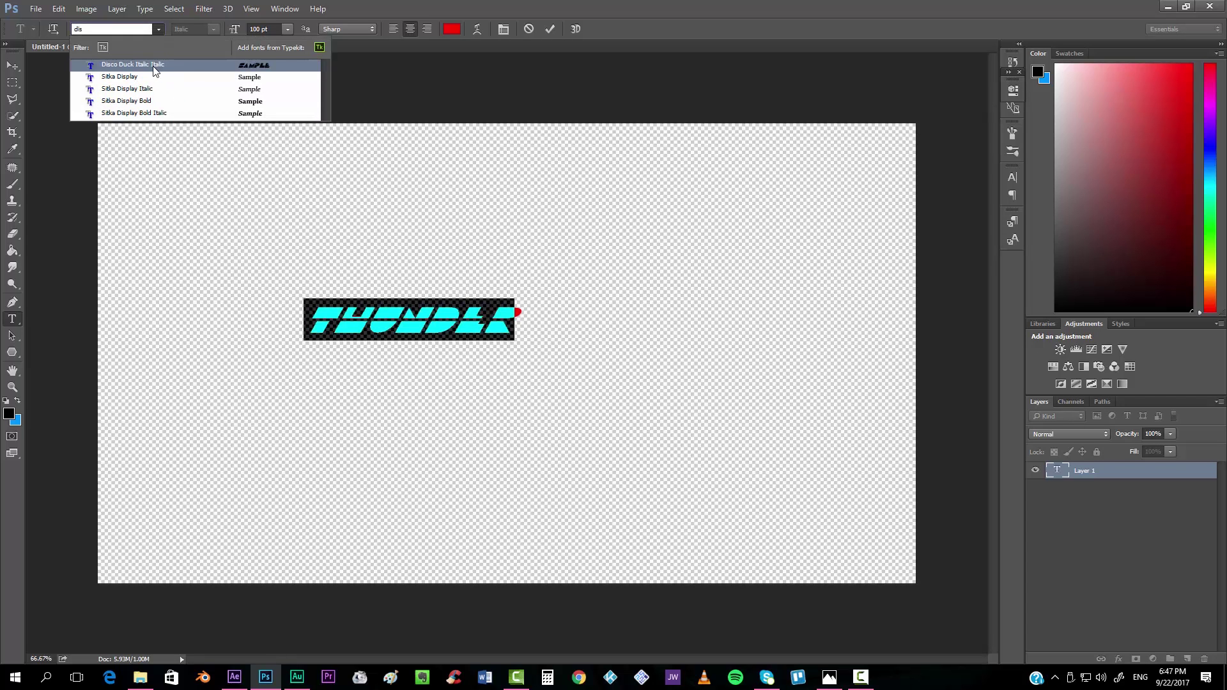
left_click(158, 64)
left_click_drag(235, 29, 329, 31)
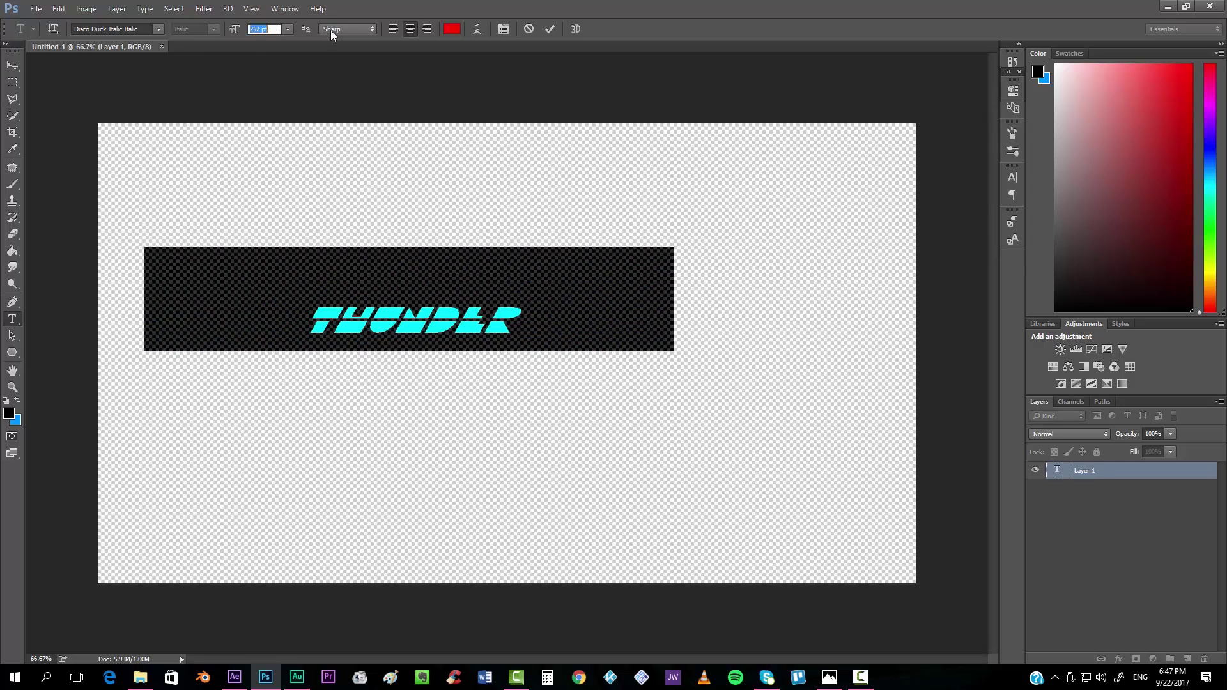
Move the THUNDER text toward the canvas centre and rotate it about 2 degrees counter-clockwise.
left_click(12, 66)
left_click_drag(411, 312, 465, 324)
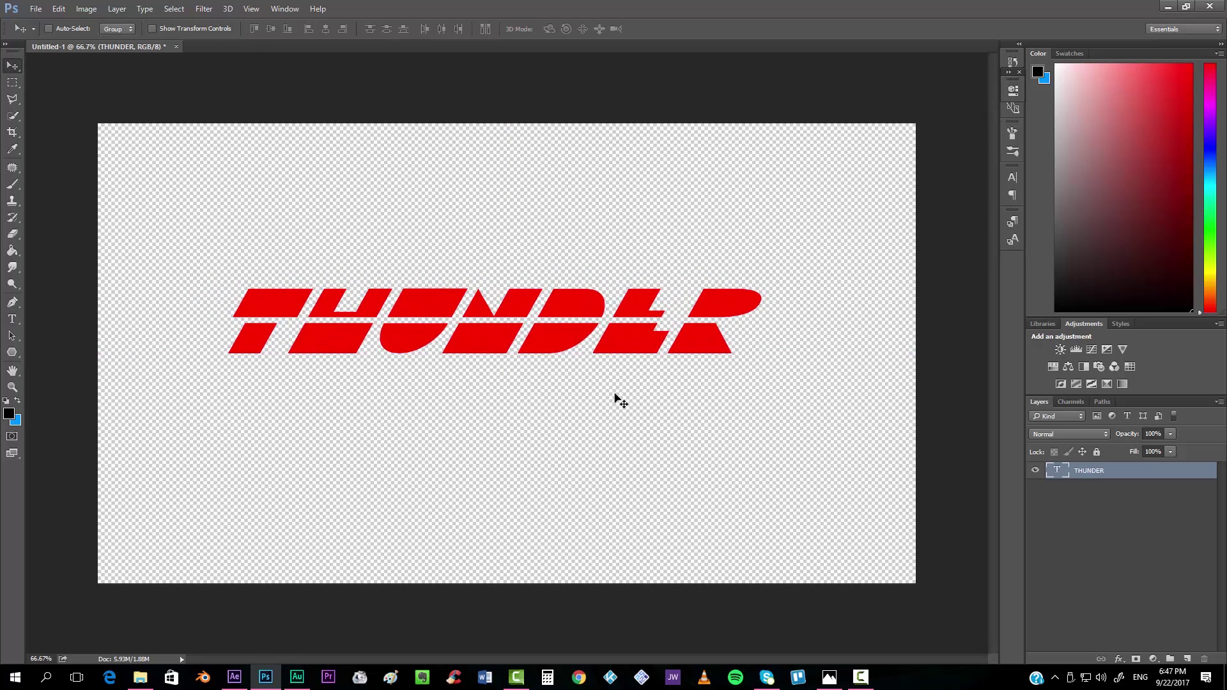
key("ctrl")
key("ctrl+t")
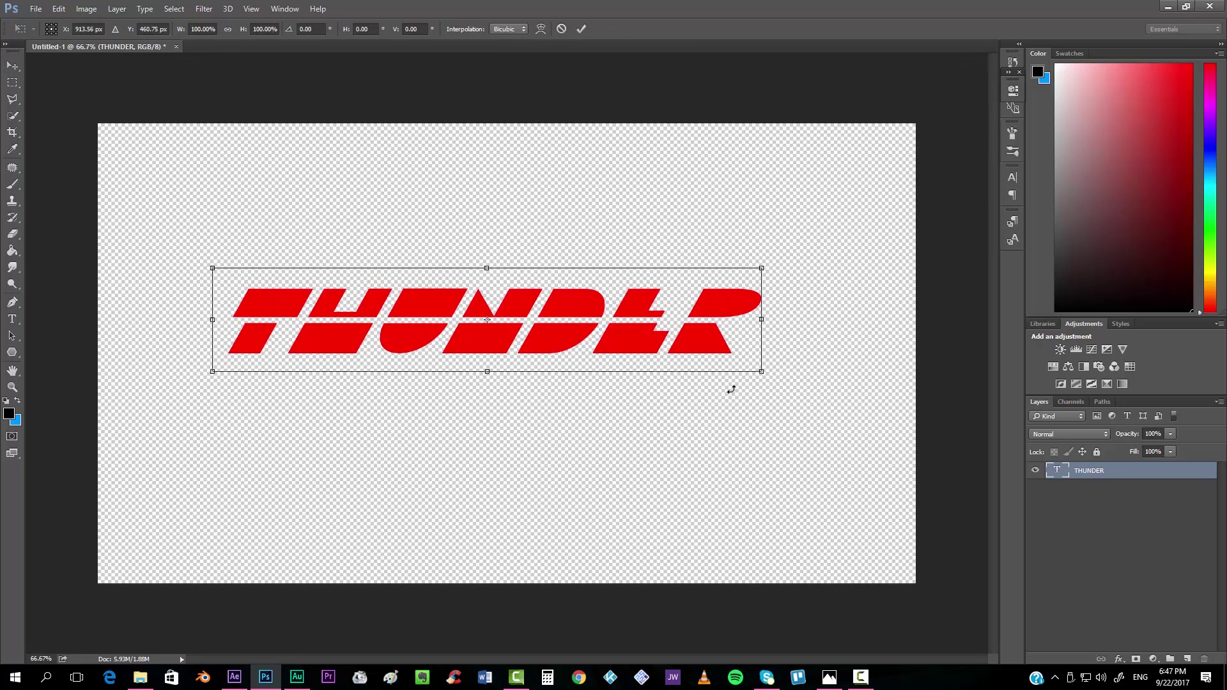
left_click_drag(778, 381, 790, 372)
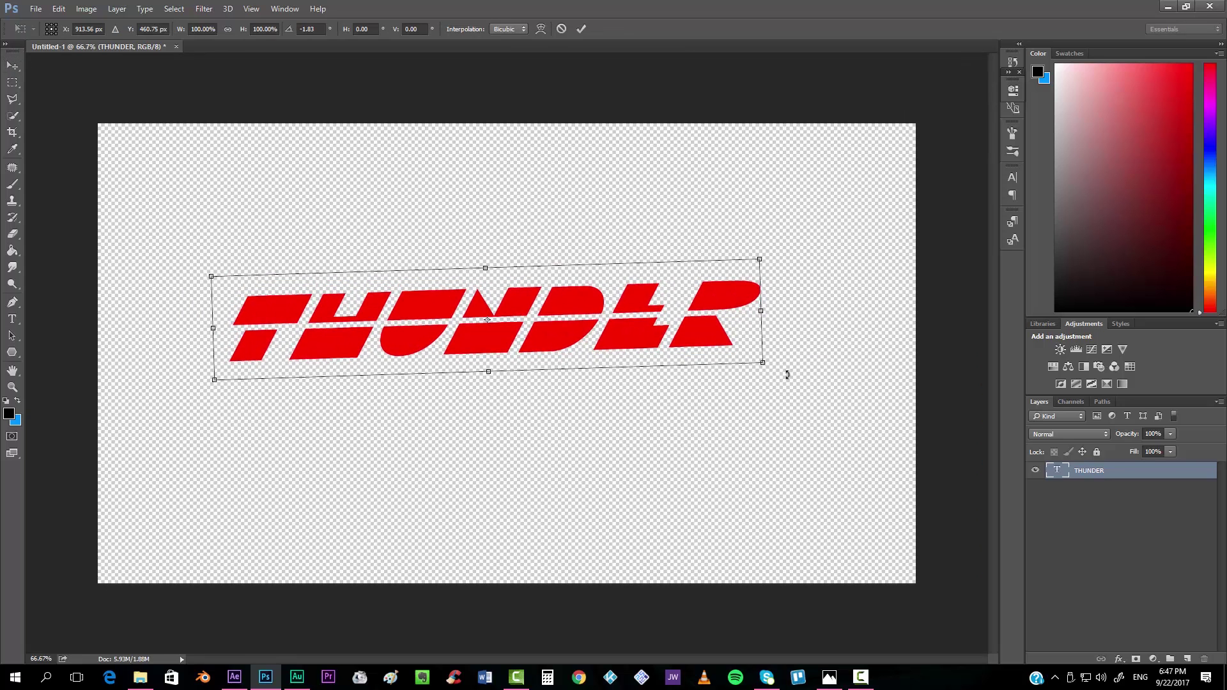
left_click_drag(685, 351, 687, 349)
left_click_drag(805, 391, 808, 391)
key("Return")
Add a second text layer reading ZEBRA below the THUNDER text.
left_click(12, 319)
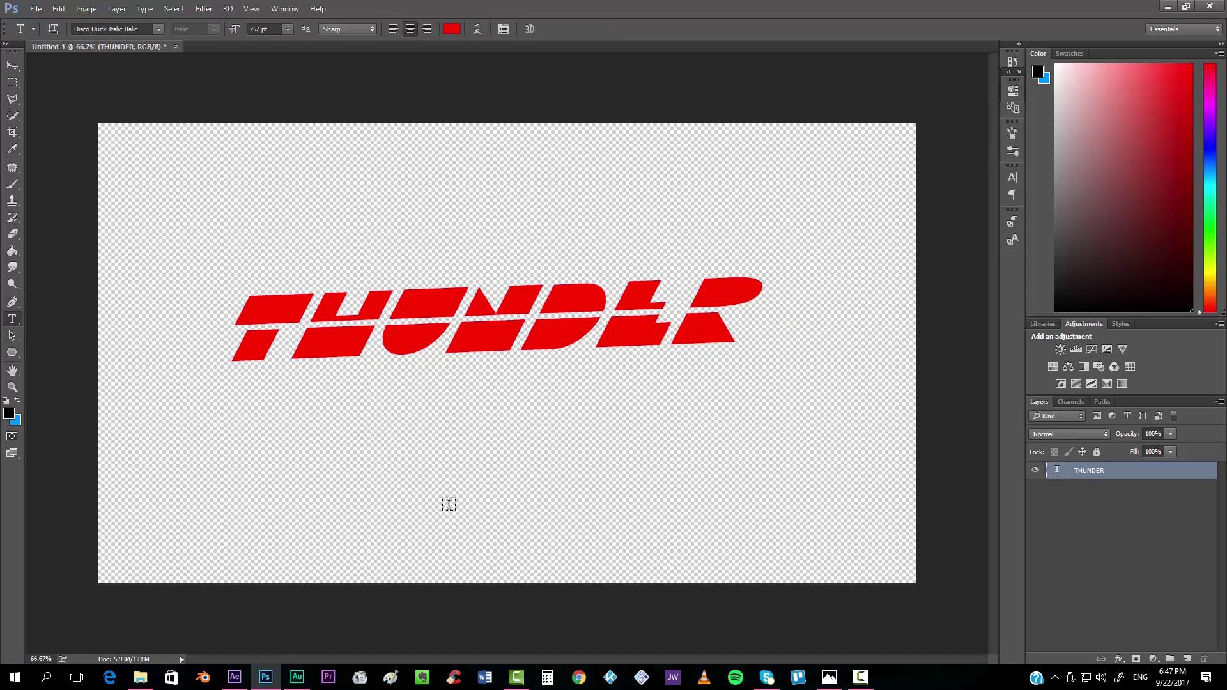
left_click(451, 508)
type("ZEBRA")
Change the ZEBRA text to the Impact Regular font and re-enter the word in capitals.
key("ctrl+a")
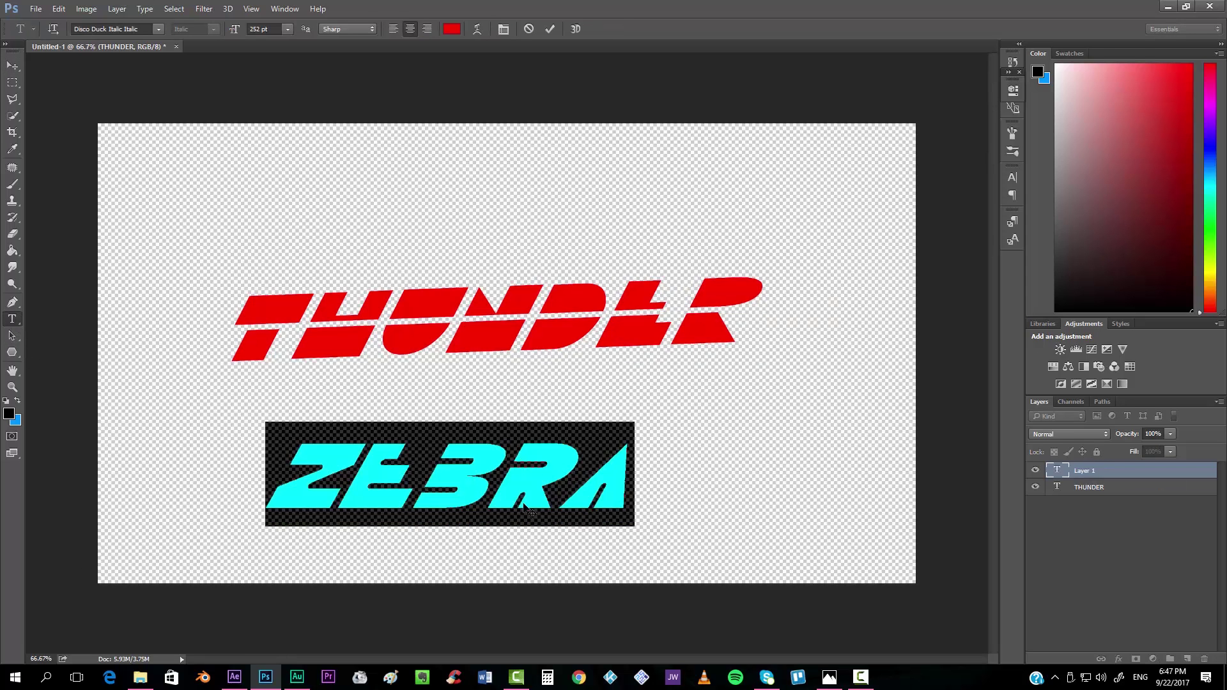
left_click(135, 28)
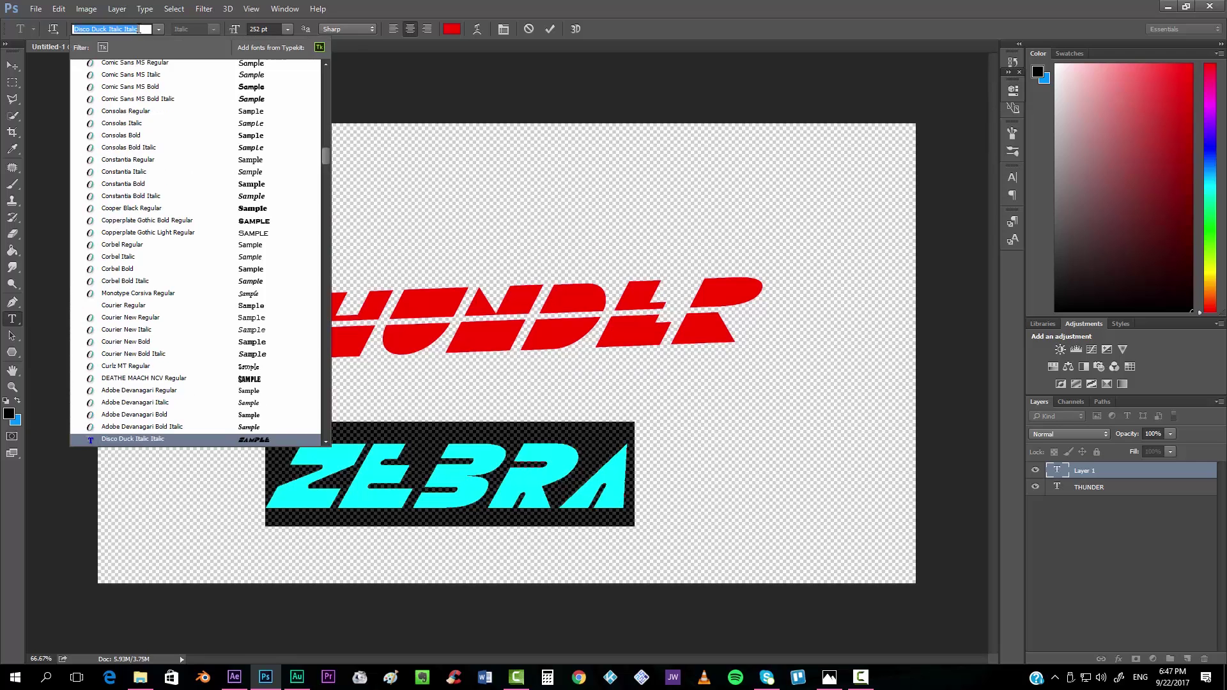
type("im")
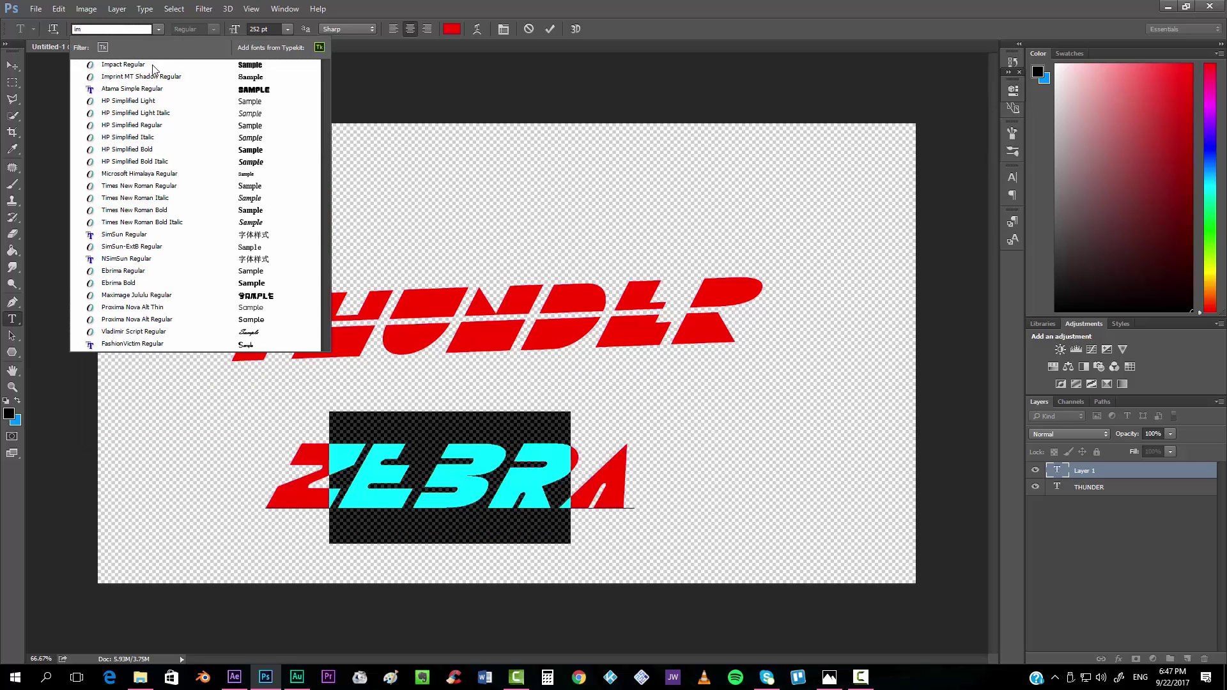
left_click(151, 66)
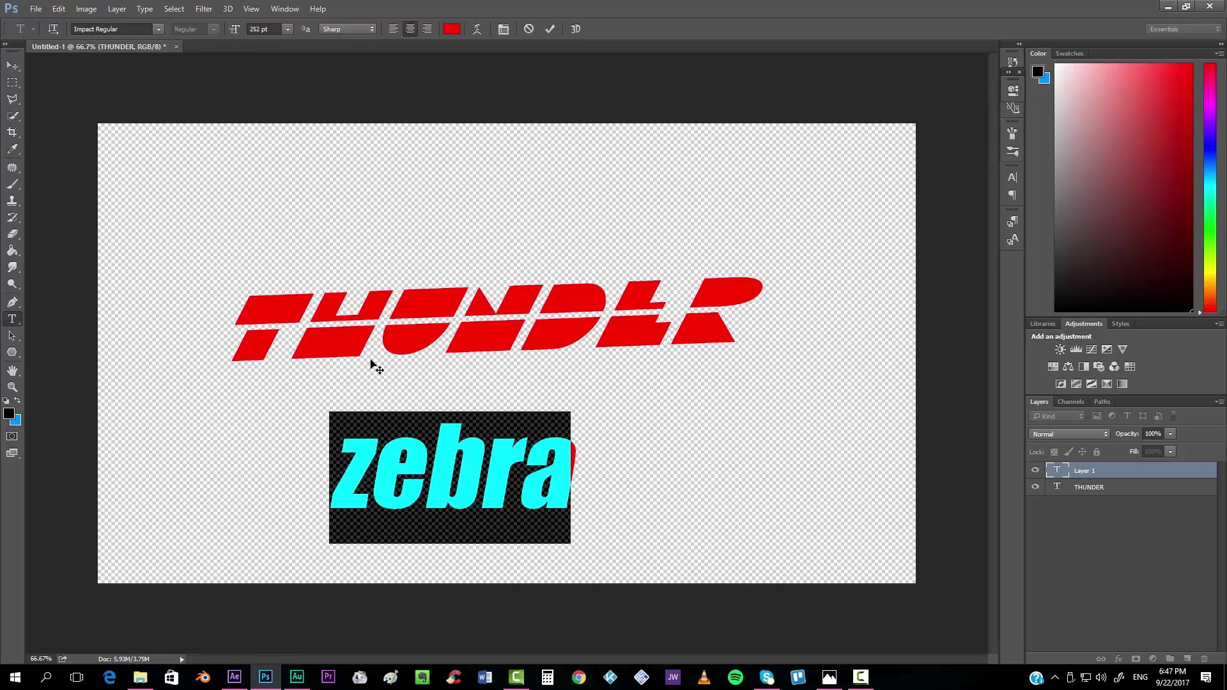
type("ZEBRA")
key("ctrl+Return")
key("v")
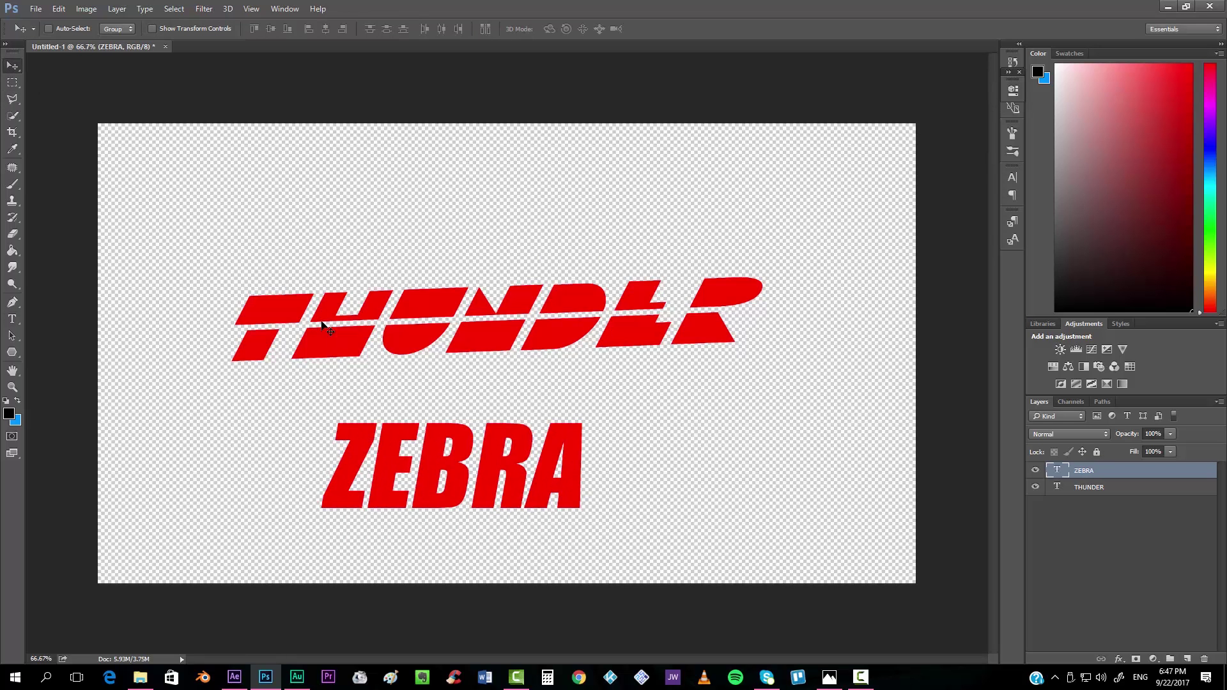
Place ZEBRA directly beneath THUNDER, rotate it about 2.5 degrees counter-clockwise and scale its height to about 96%.
left_click_drag(465, 467, 509, 415)
key("ctrl+t")
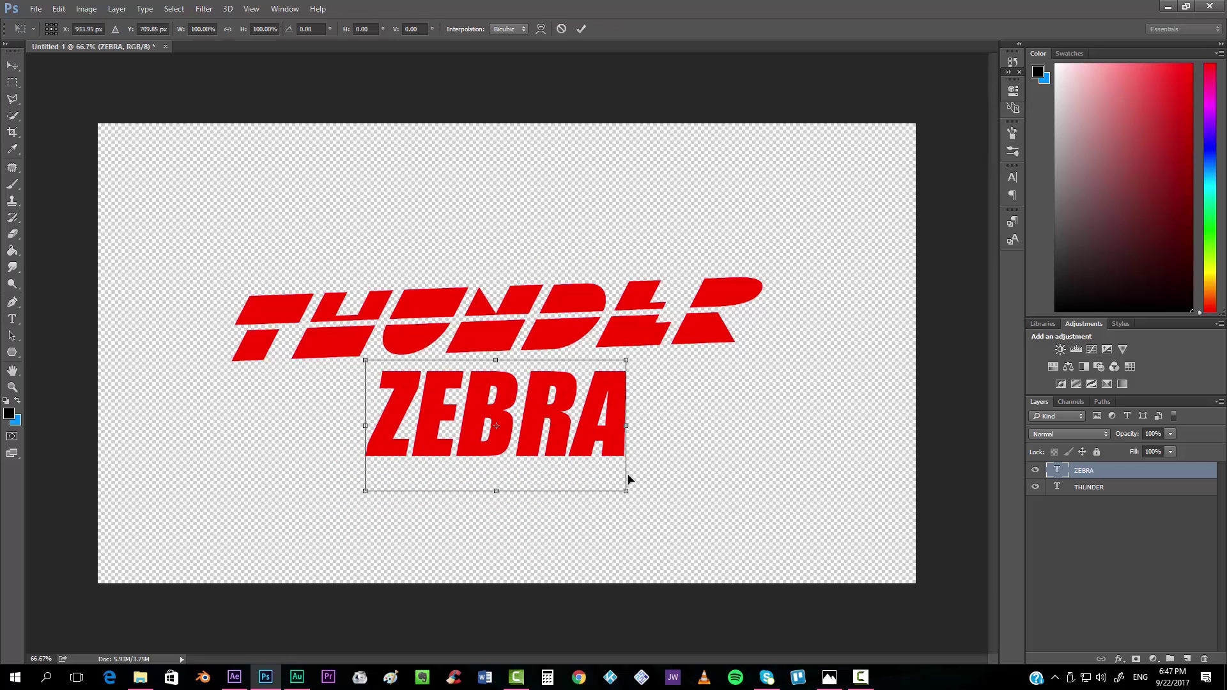
left_click_drag(643, 504, 647, 499)
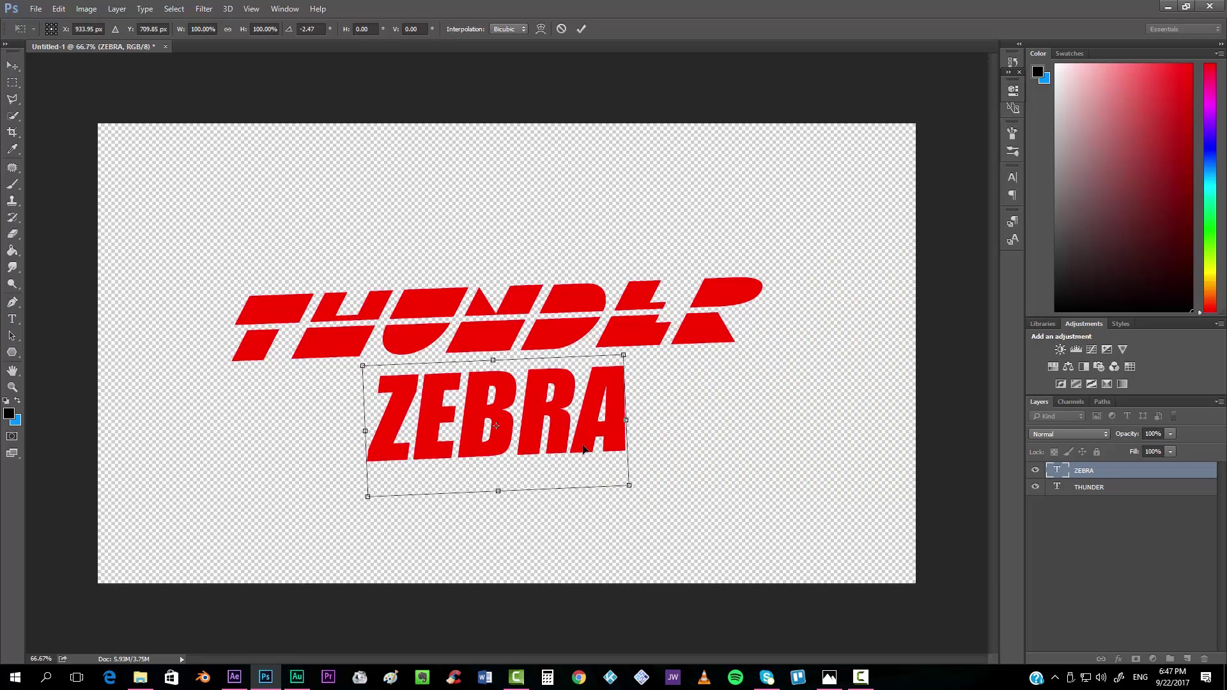
left_click_drag(583, 436, 589, 435)
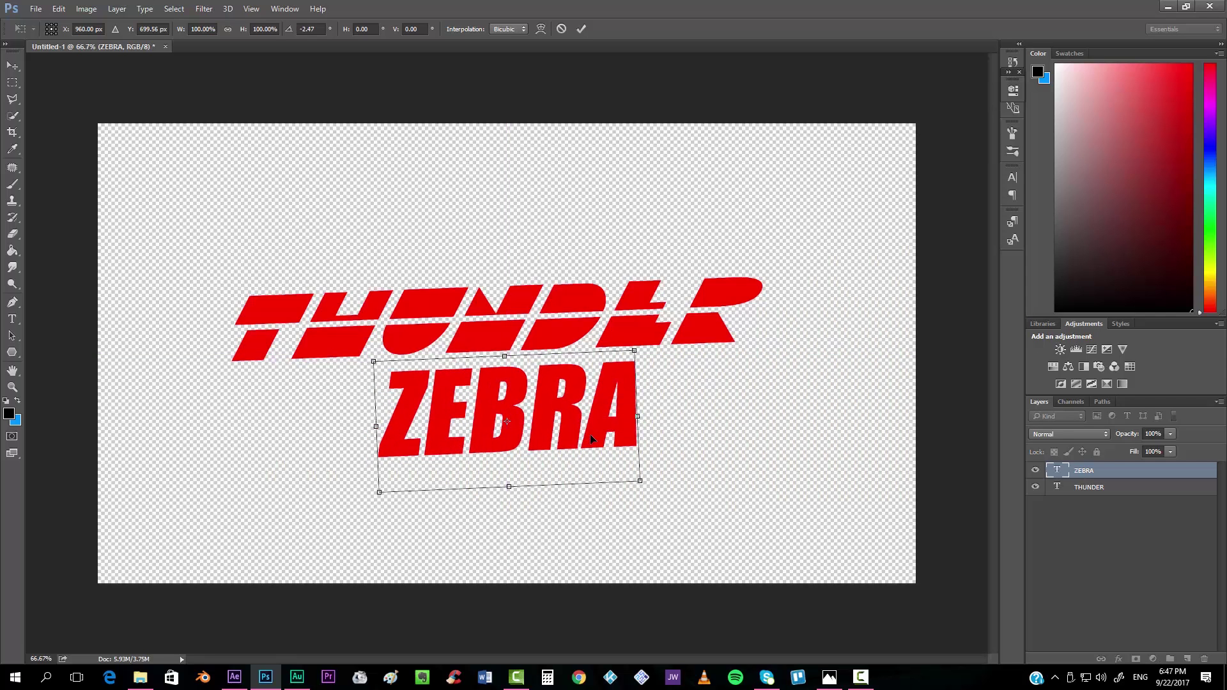
left_click_drag(508, 489, 512, 486)
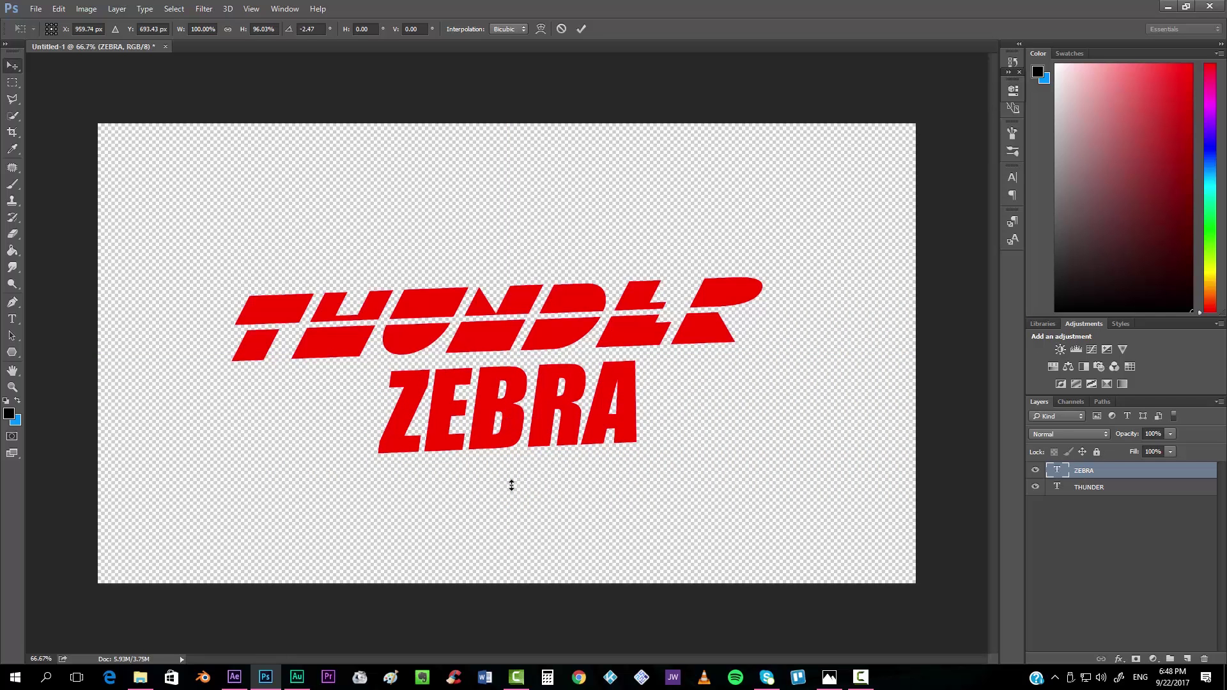
key("Return")
Check the faux italic setting in the character formatting of the ZEBRA text.
left_click(12, 319)
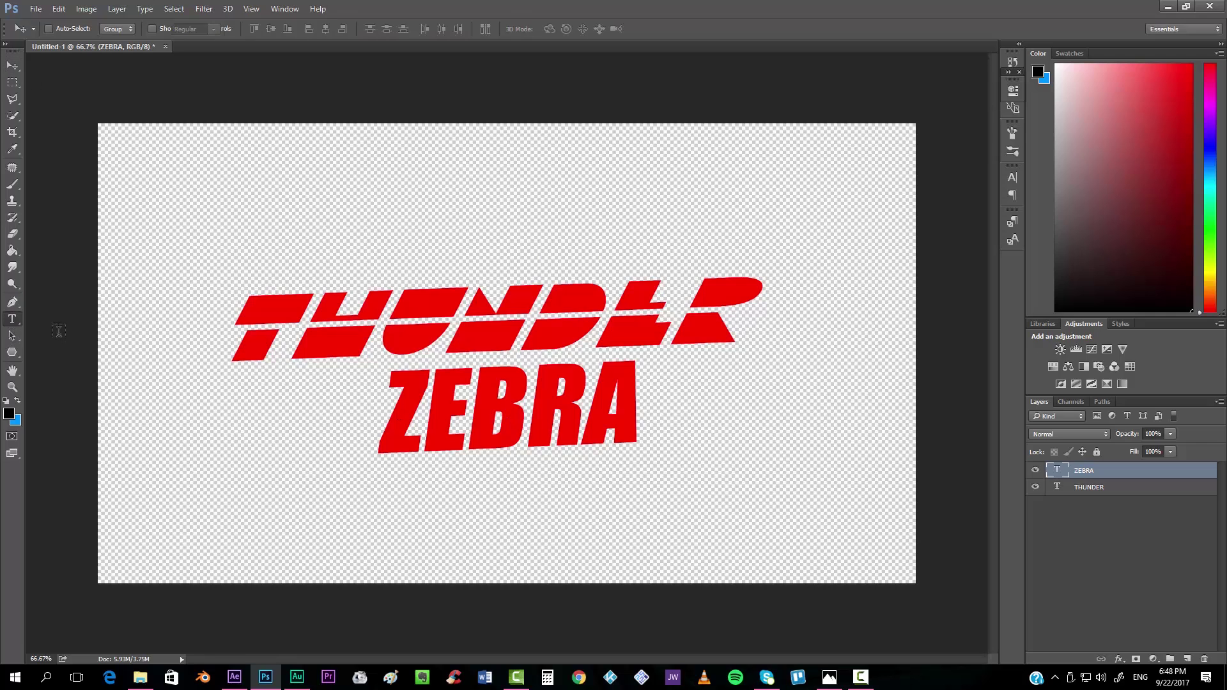
left_click_drag(424, 419, 744, 420)
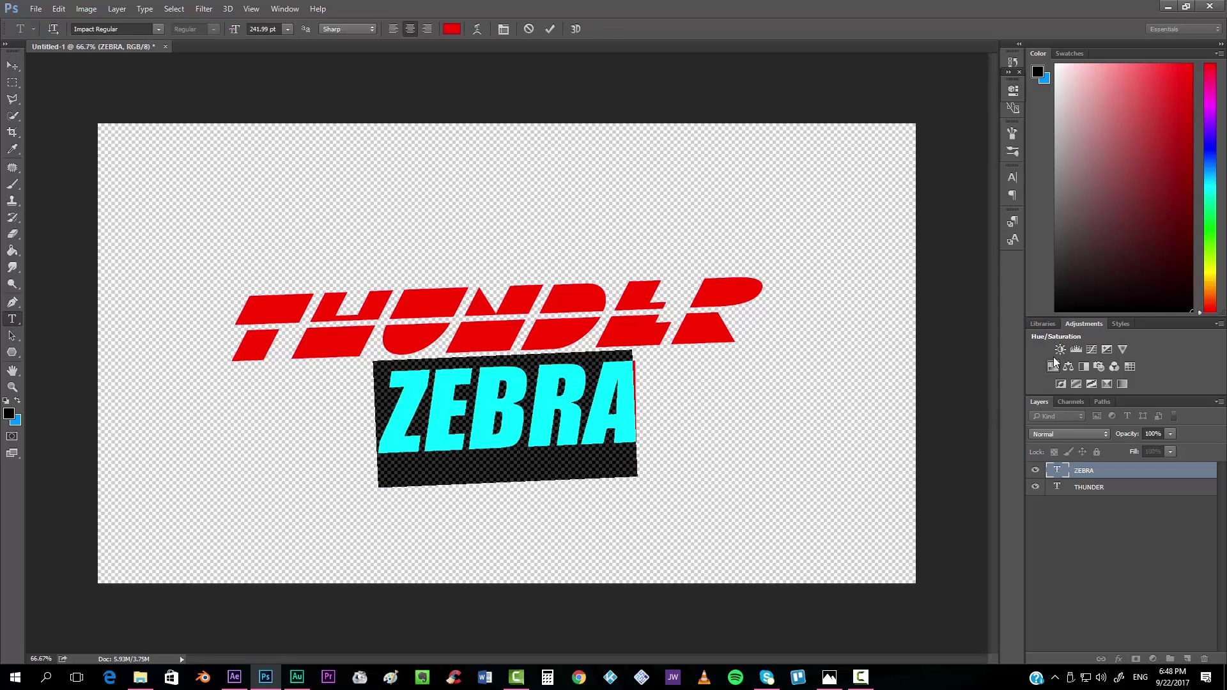
left_click(1013, 178)
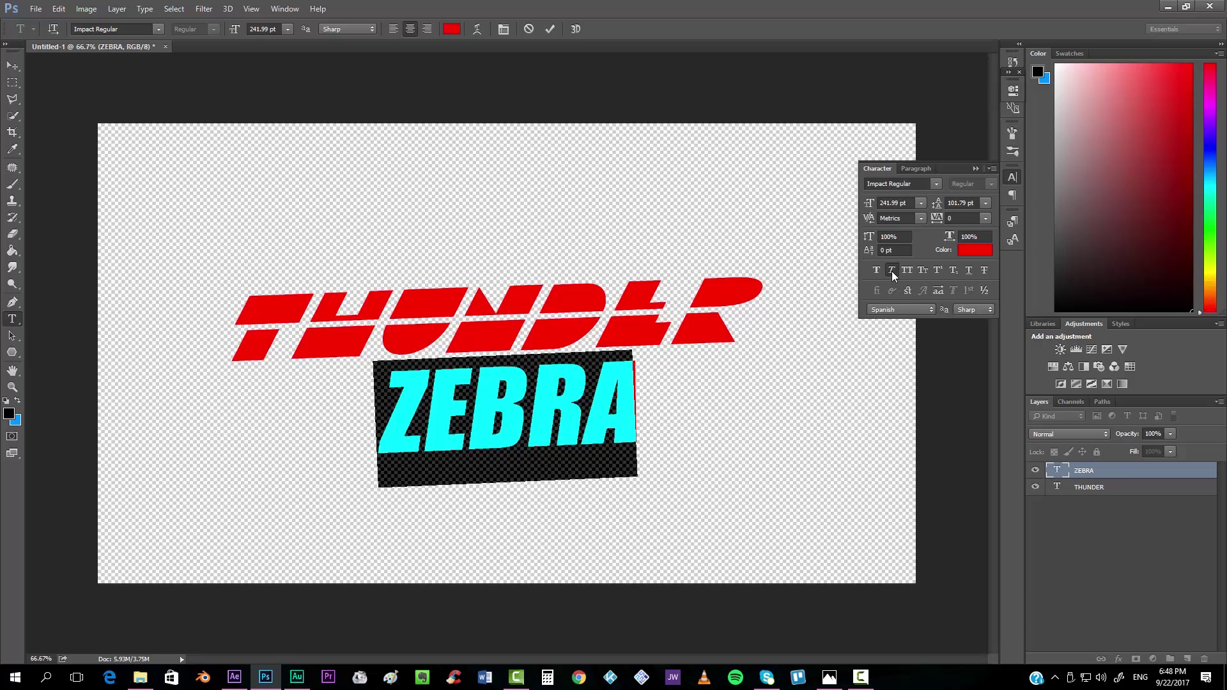
left_click(973, 169)
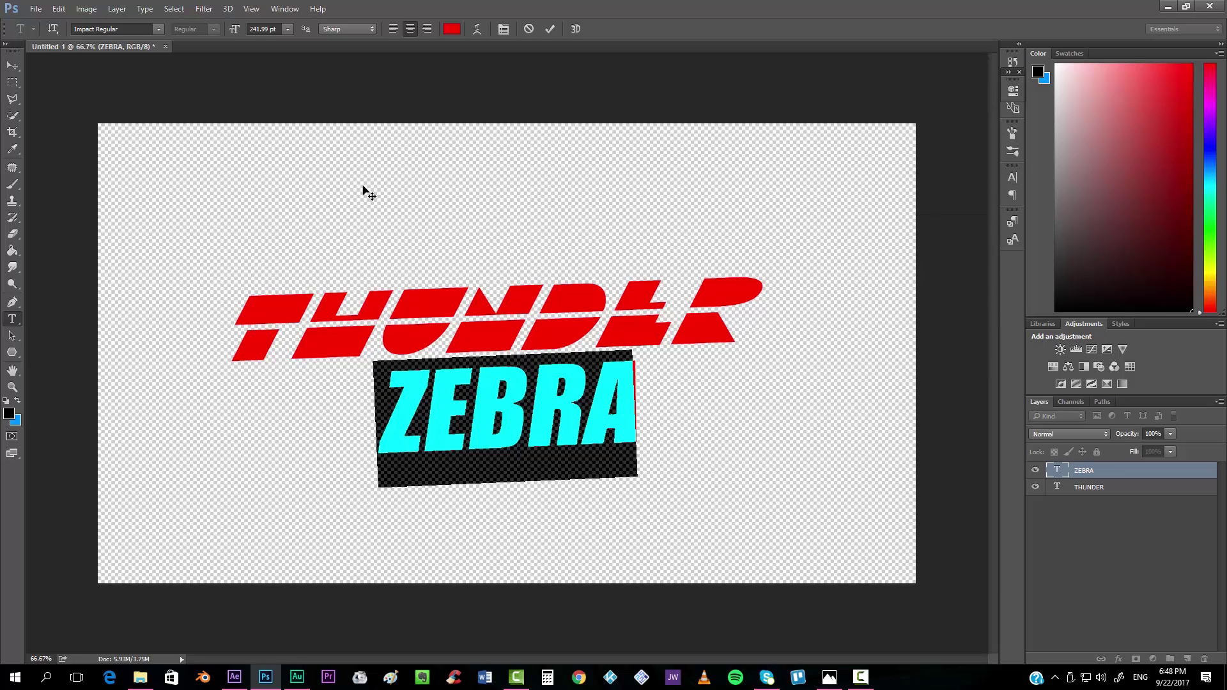
left_click(10, 66)
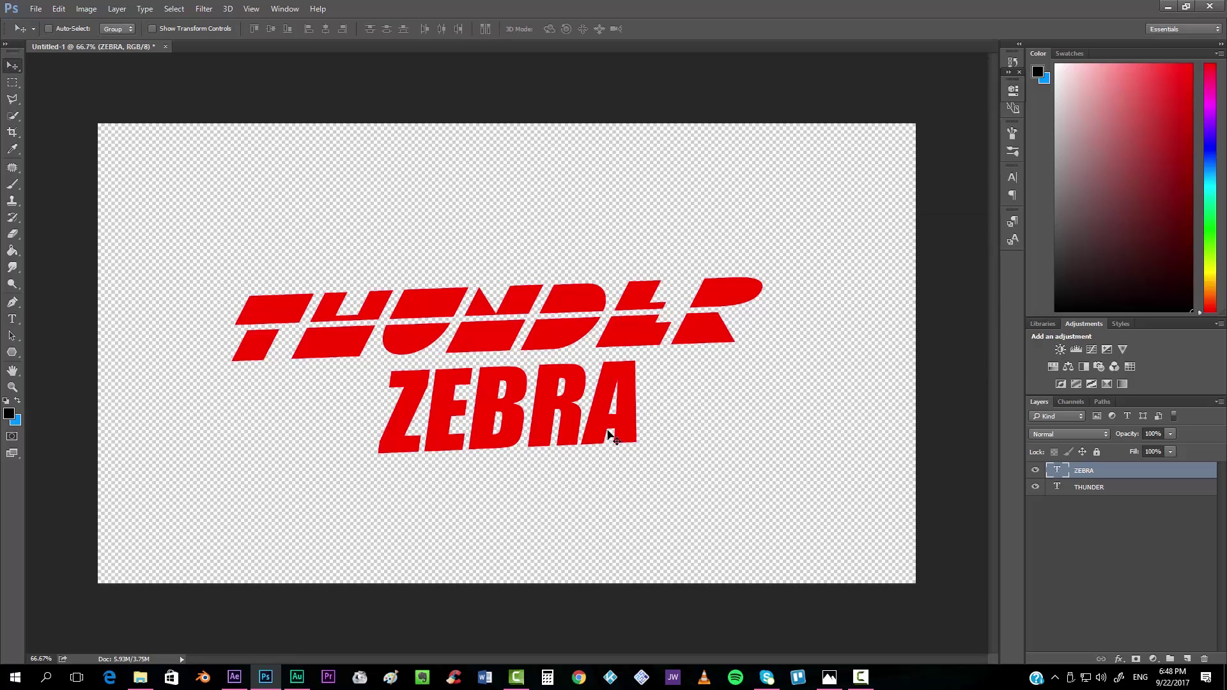
Turn off faux italic for the THUNDER text.
left_click(12, 319)
double_click(247, 327)
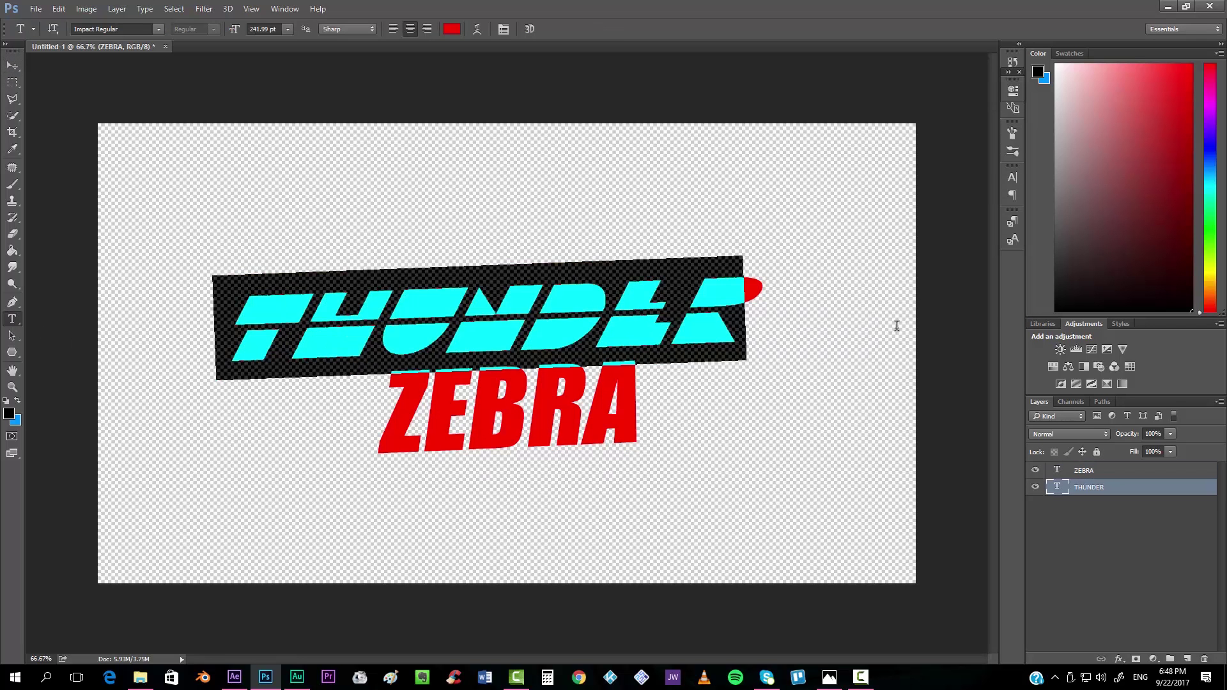
left_click(1013, 177)
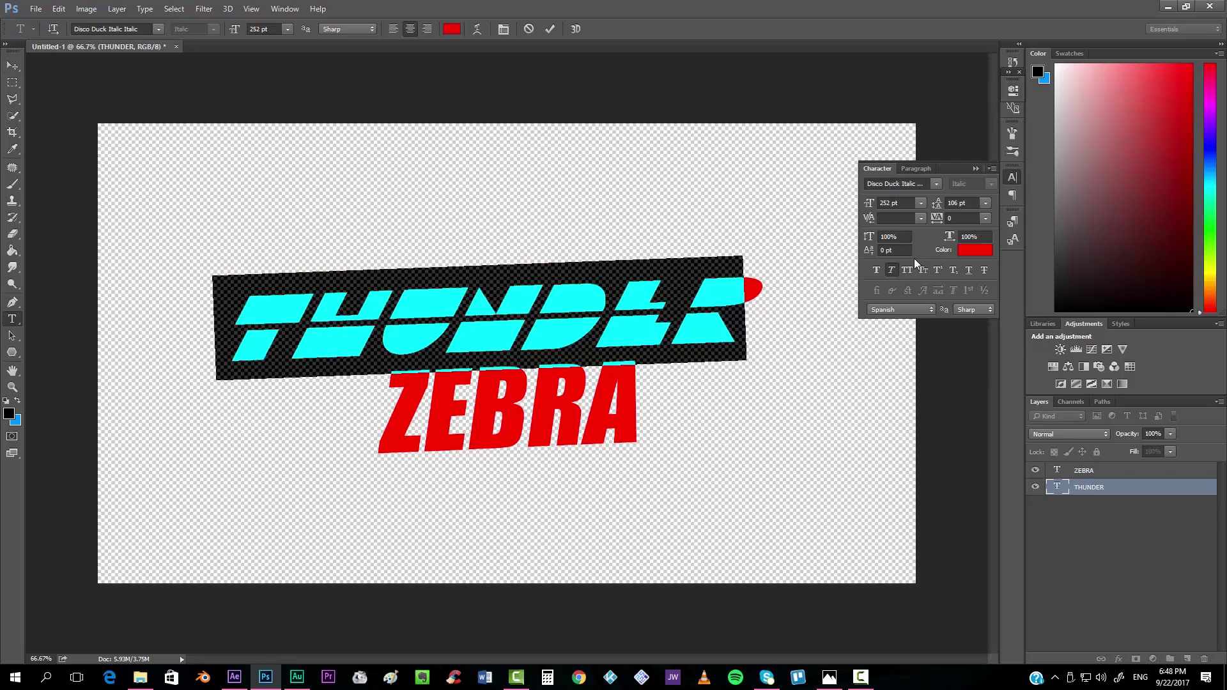
left_click(876, 269)
left_click(9, 68)
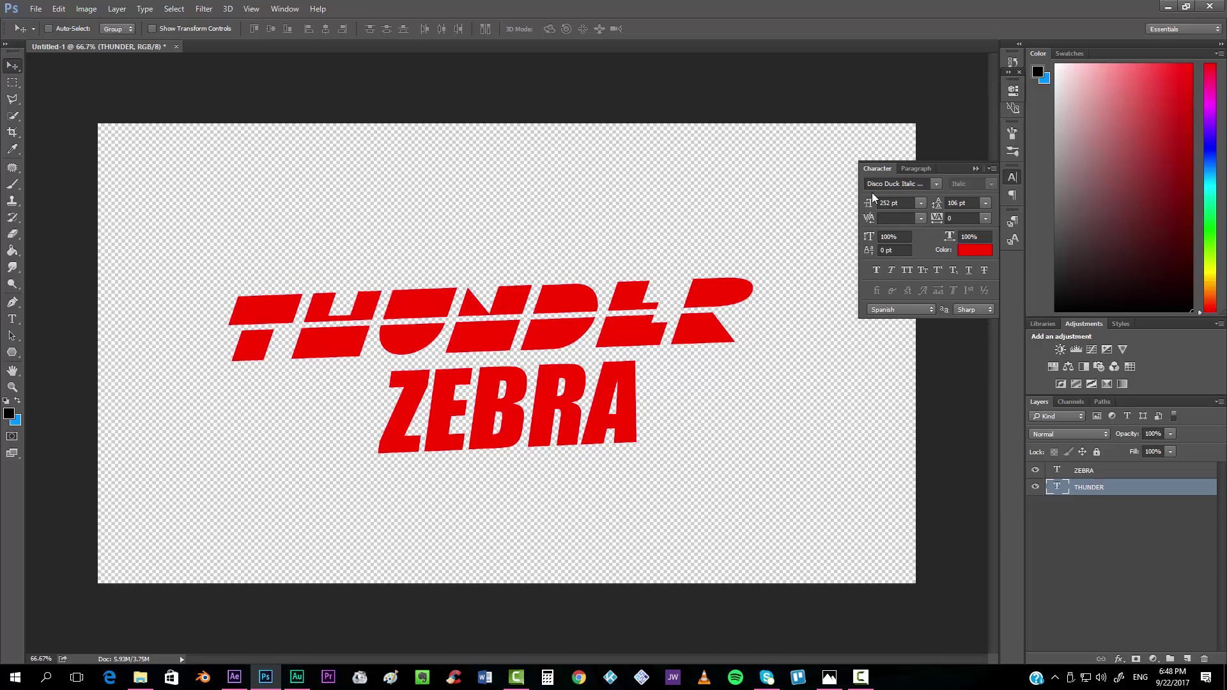
left_click(976, 169)
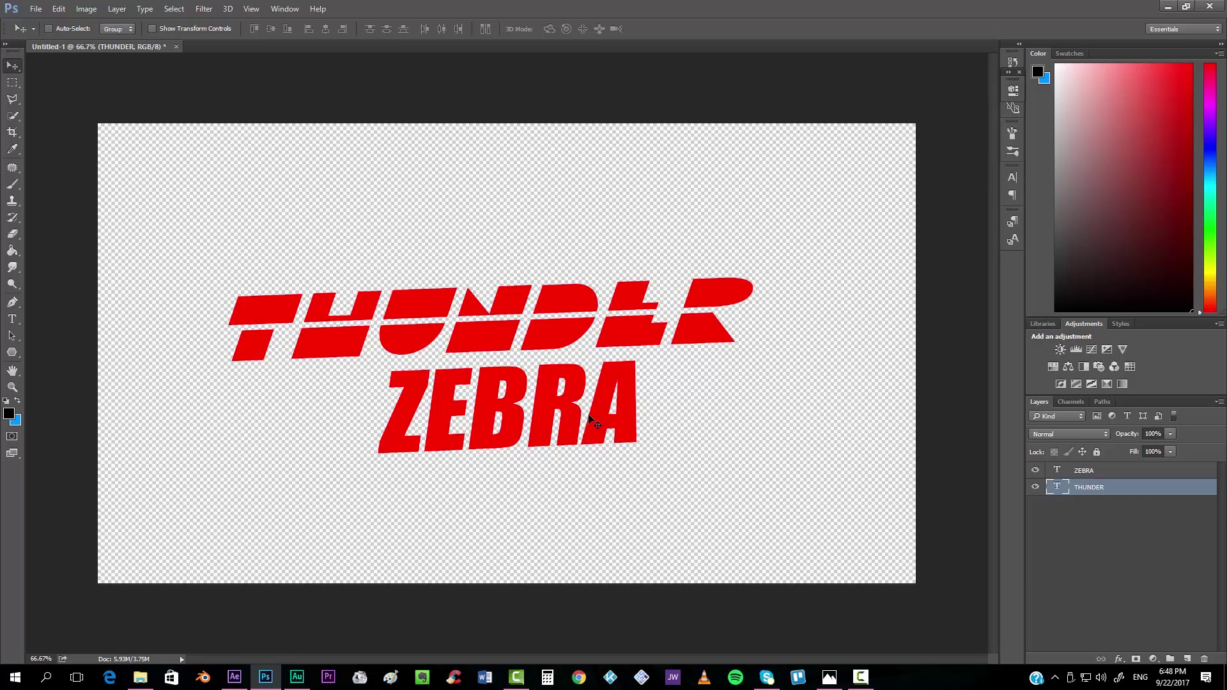
Scale the ZEBRA text's height to about 85% and reposition THUNDER slightly above it with a small gap between the words.
left_click_drag(595, 418, 618, 407)
left_click(617, 408, "ctrl")
key("ctrl")
key("ctrl+t")
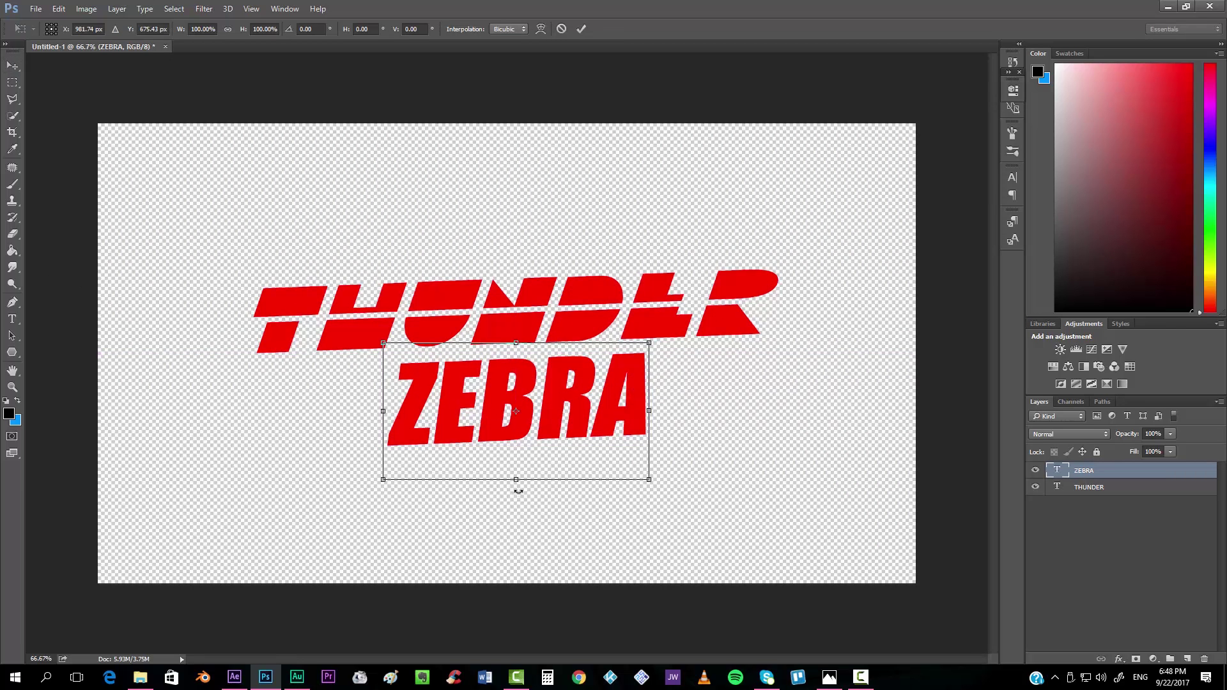
left_click_drag(516, 479, 516, 459)
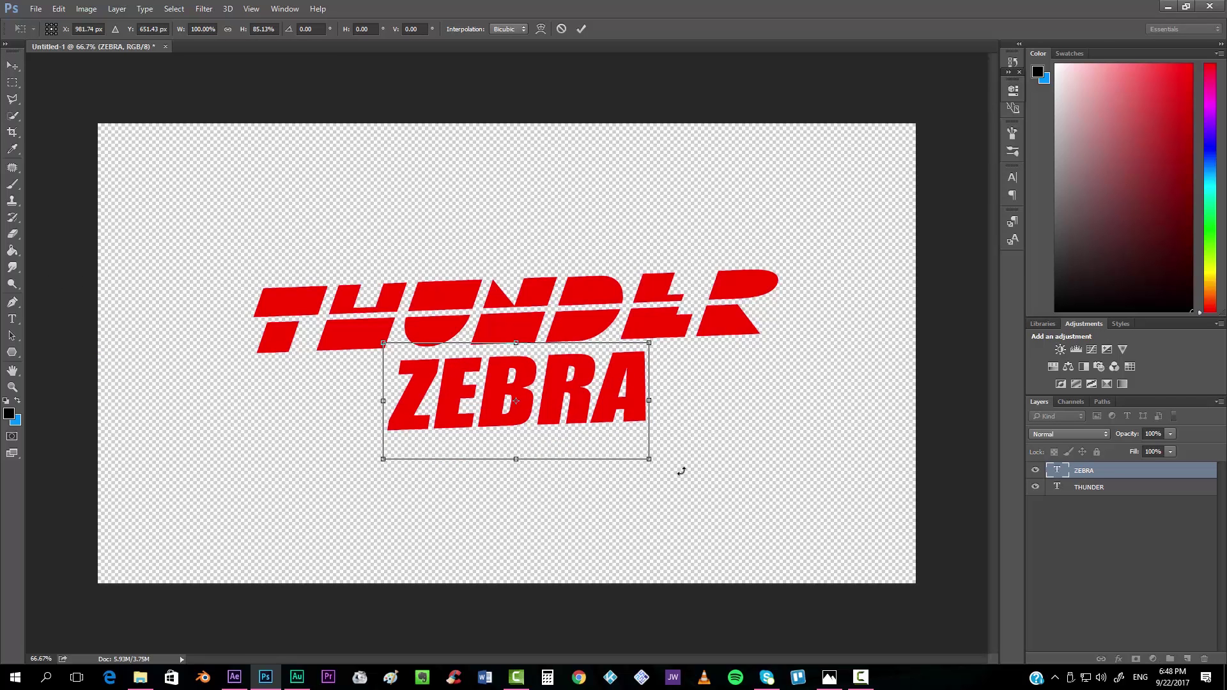
key("Return")
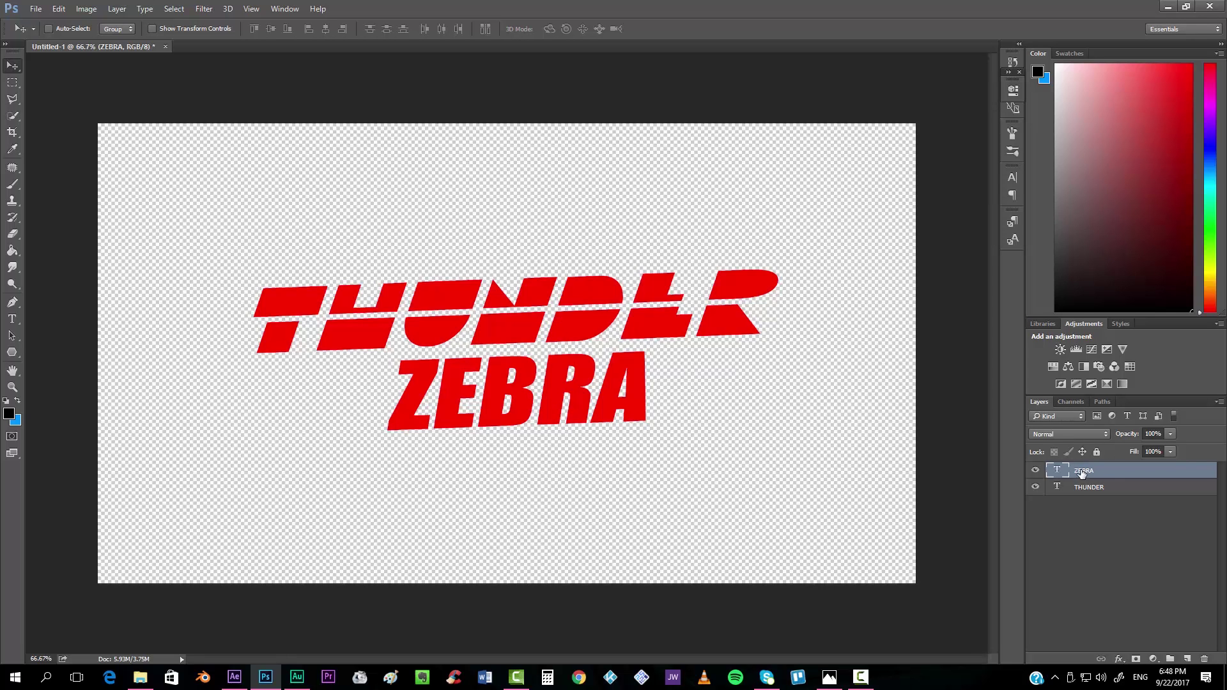
left_click(1089, 487)
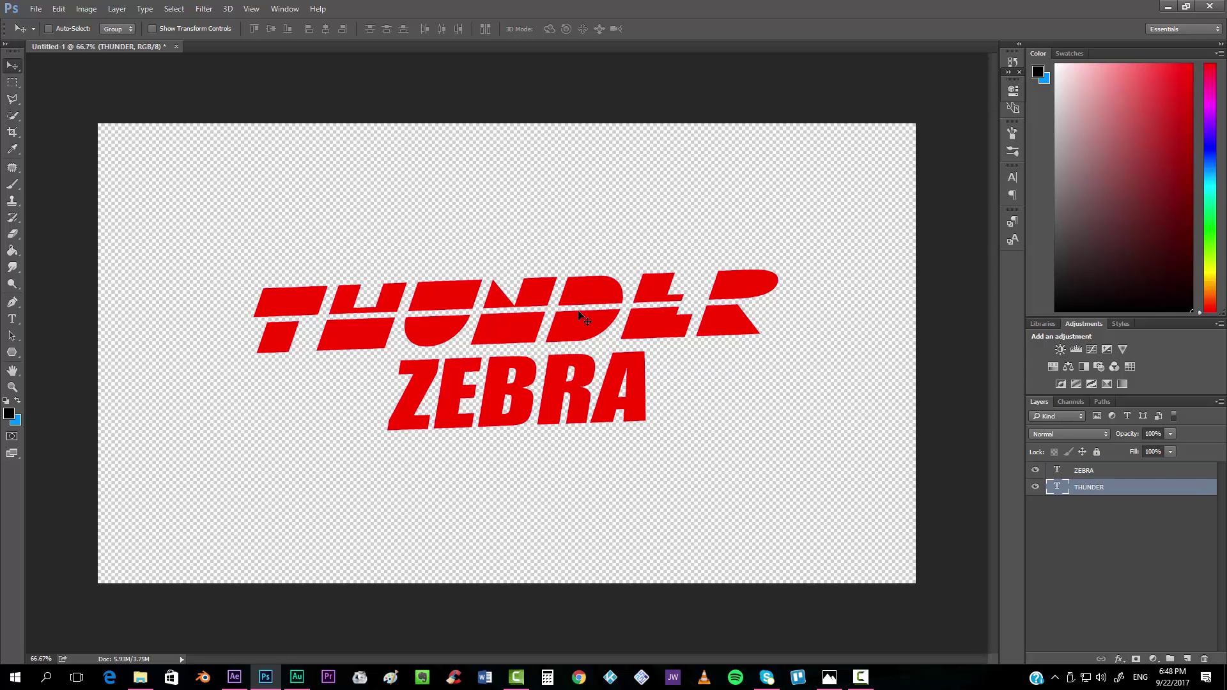
mouse_move(581, 317)
left_mouse_down()
mouse_move(566, 308)
mouse_move(570, 320)
left_mouse_up()
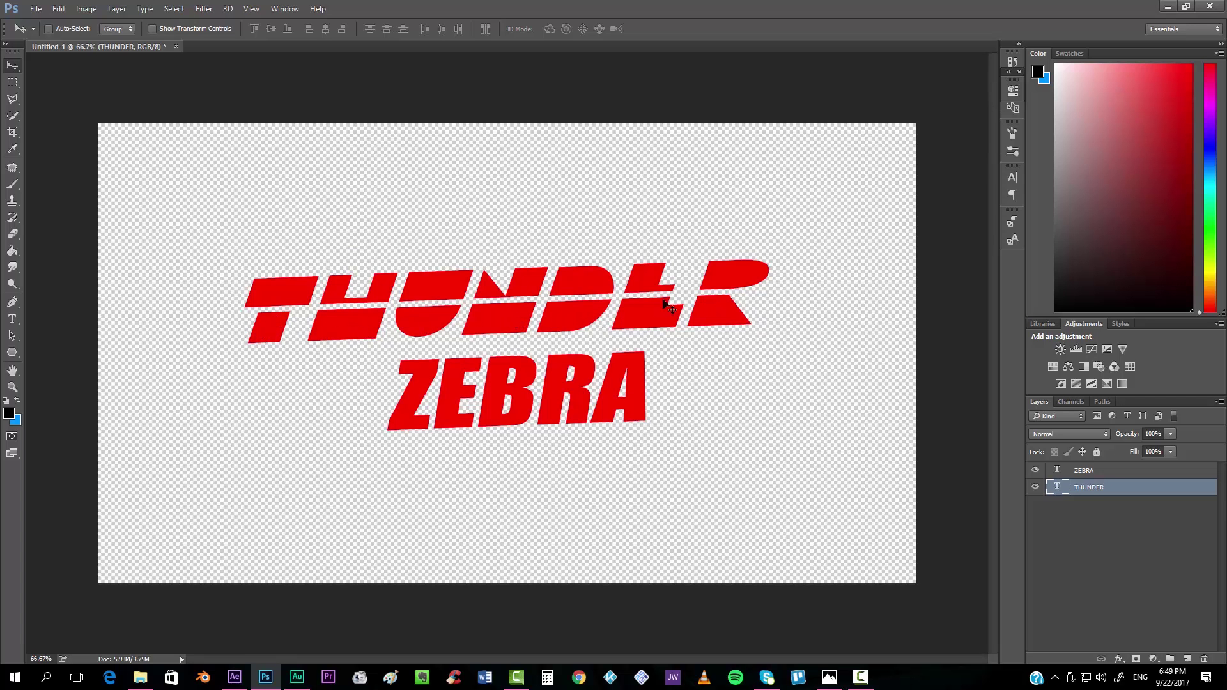
Switch to the Edge browser, open google.es and search Google Images for "palm tree miami".
left_click(115, 677)
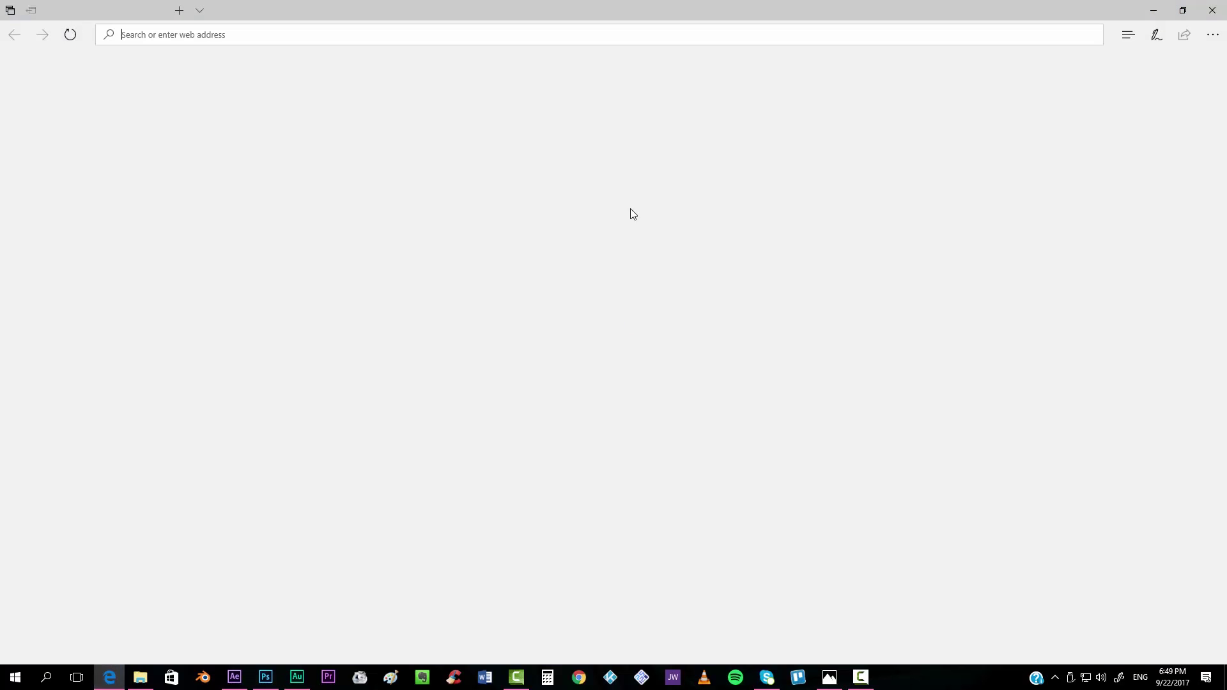
type("google.es")
key("Return")
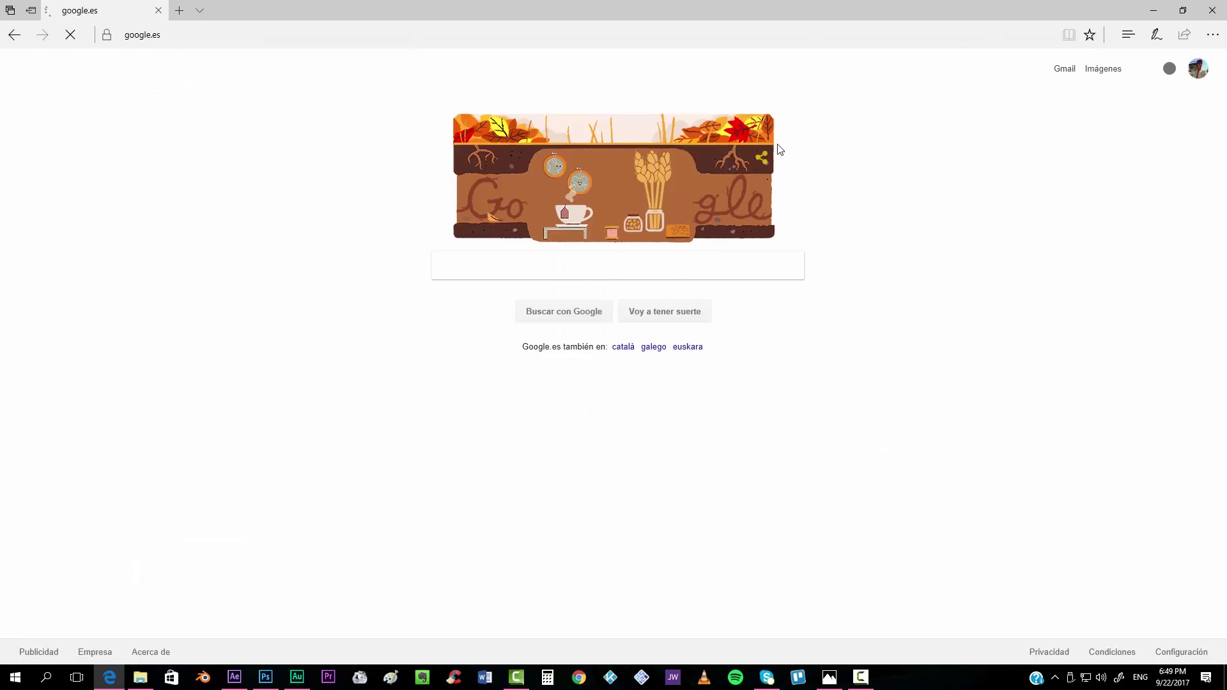
left_click(1098, 67)
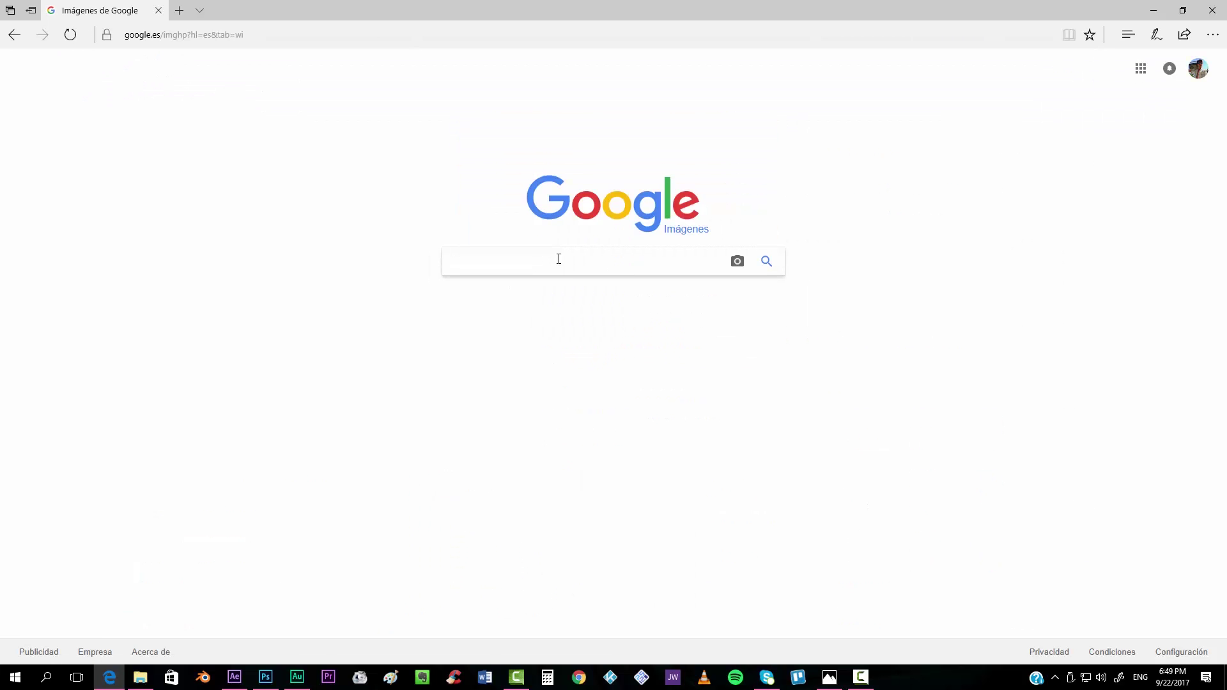
type("palm tree miami")
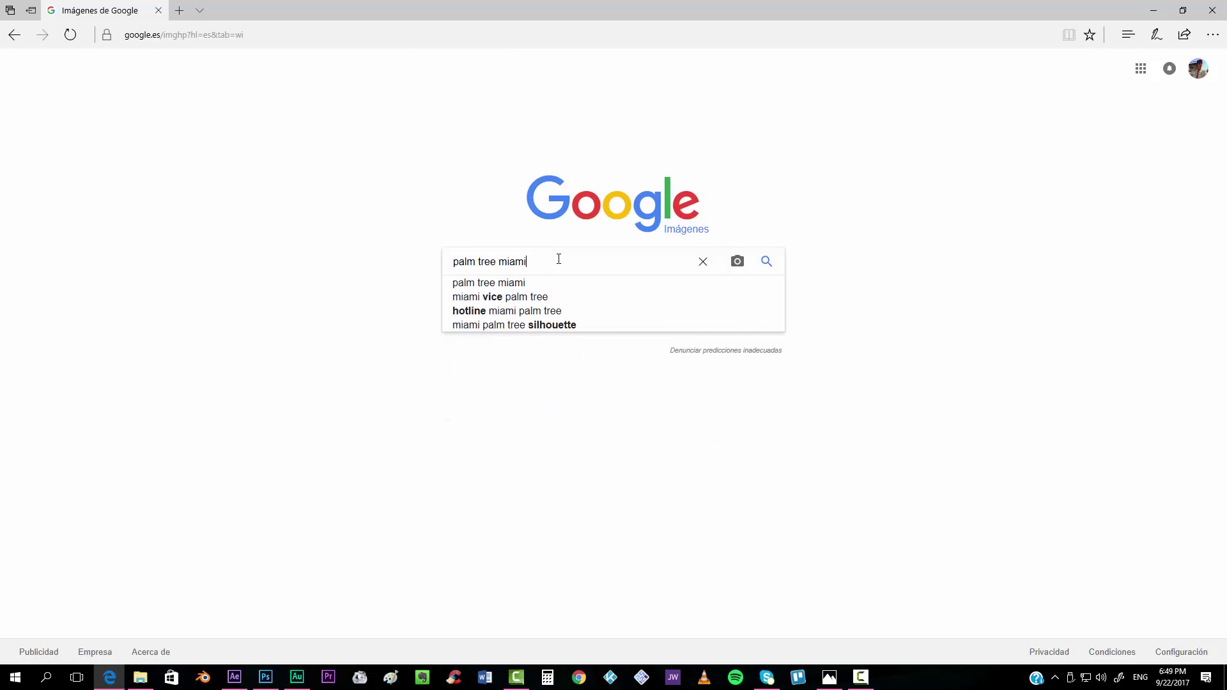
key("Return")
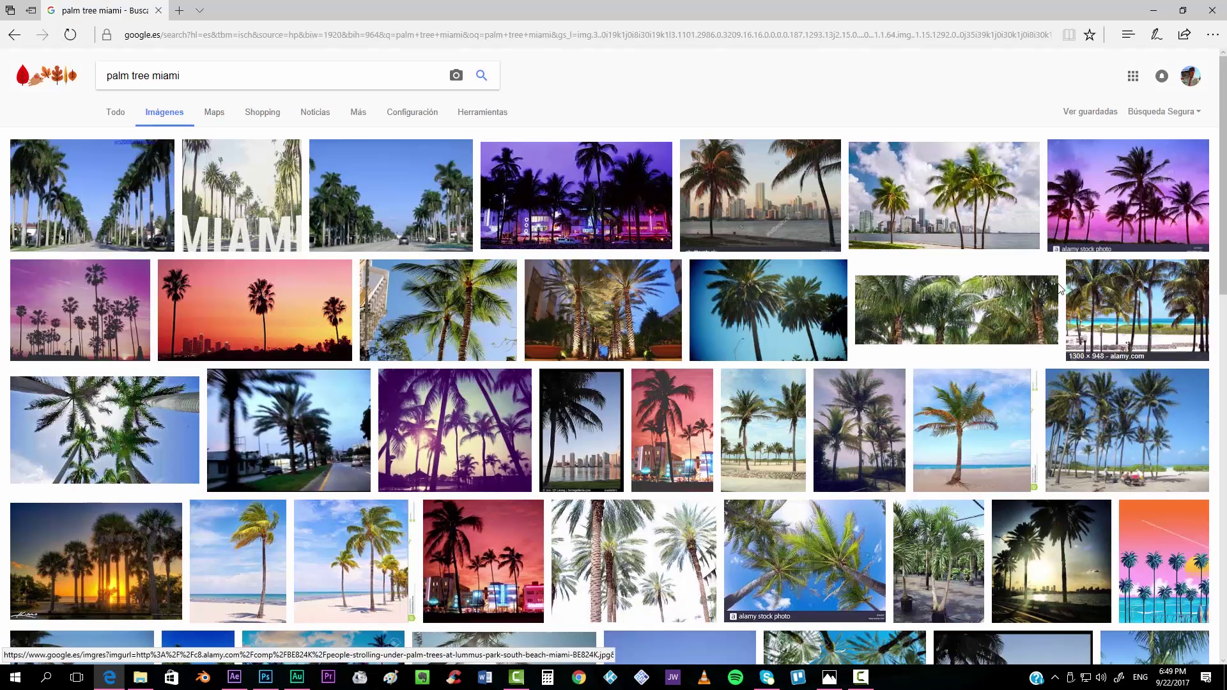
Preview palm tree results and save the 800 × 536 photo of a beach palm row as a JPEG in the #tutz folder.
left_click(1138, 211)
scroll(675, 436, "down", 2)
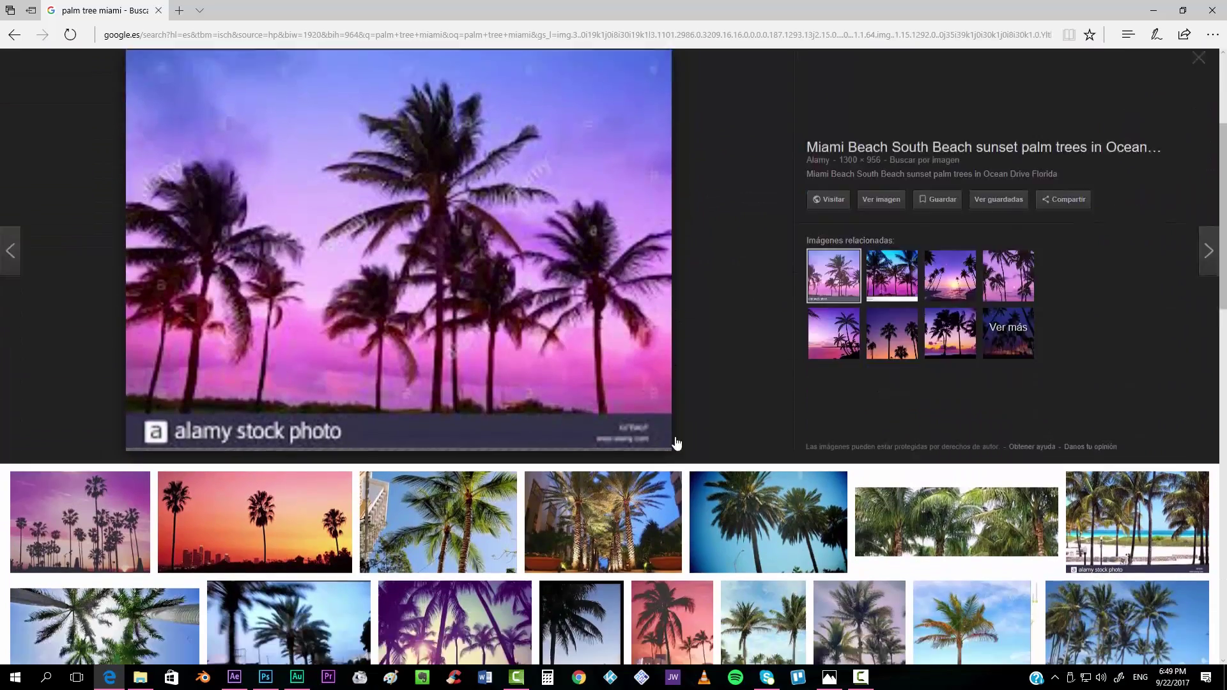
scroll(677, 442, "down", 7)
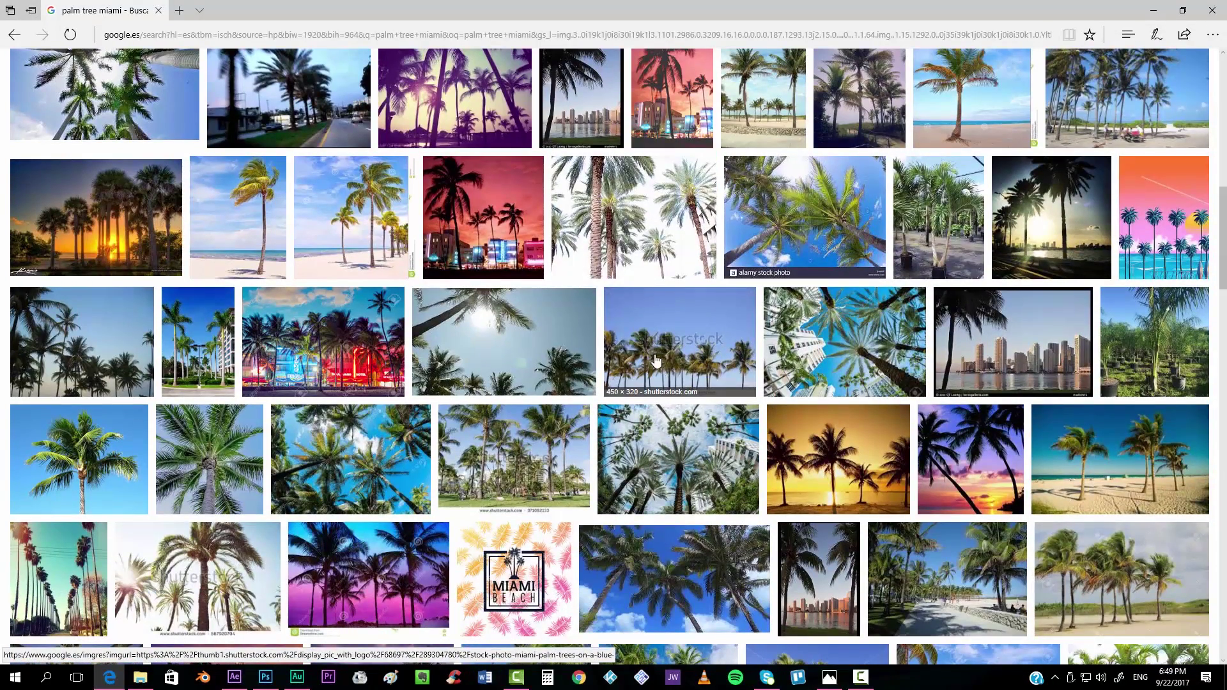
left_click(696, 339)
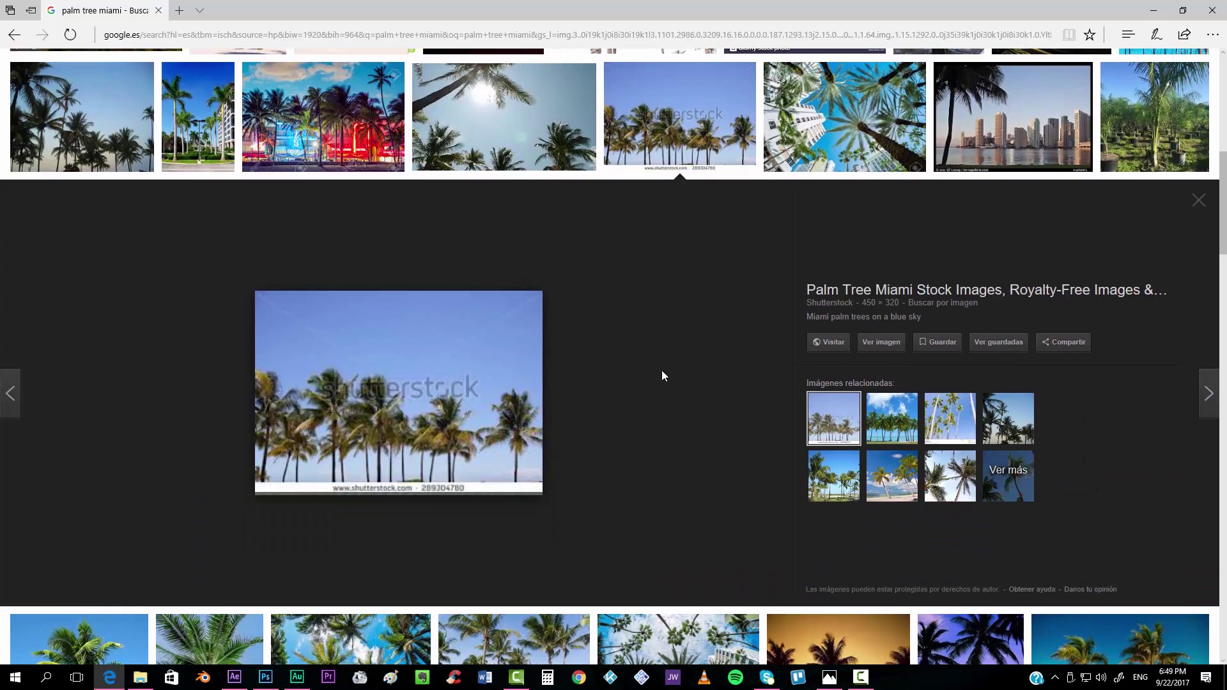
left_click(885, 419)
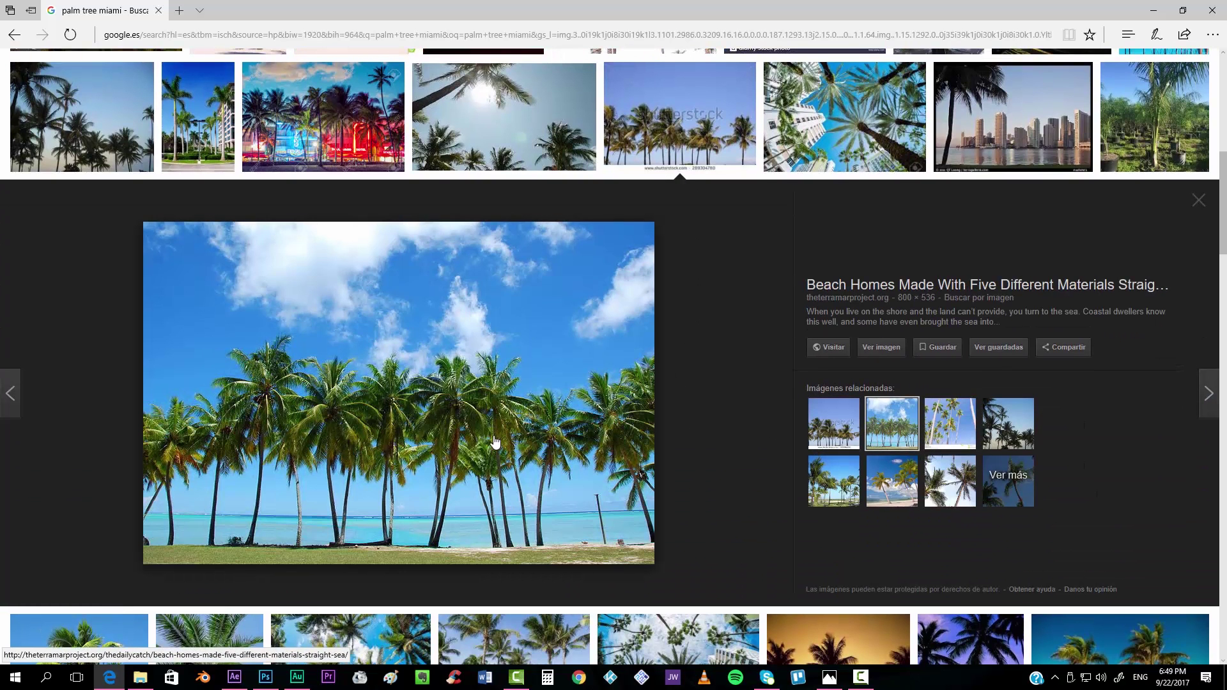
right_click(428, 437)
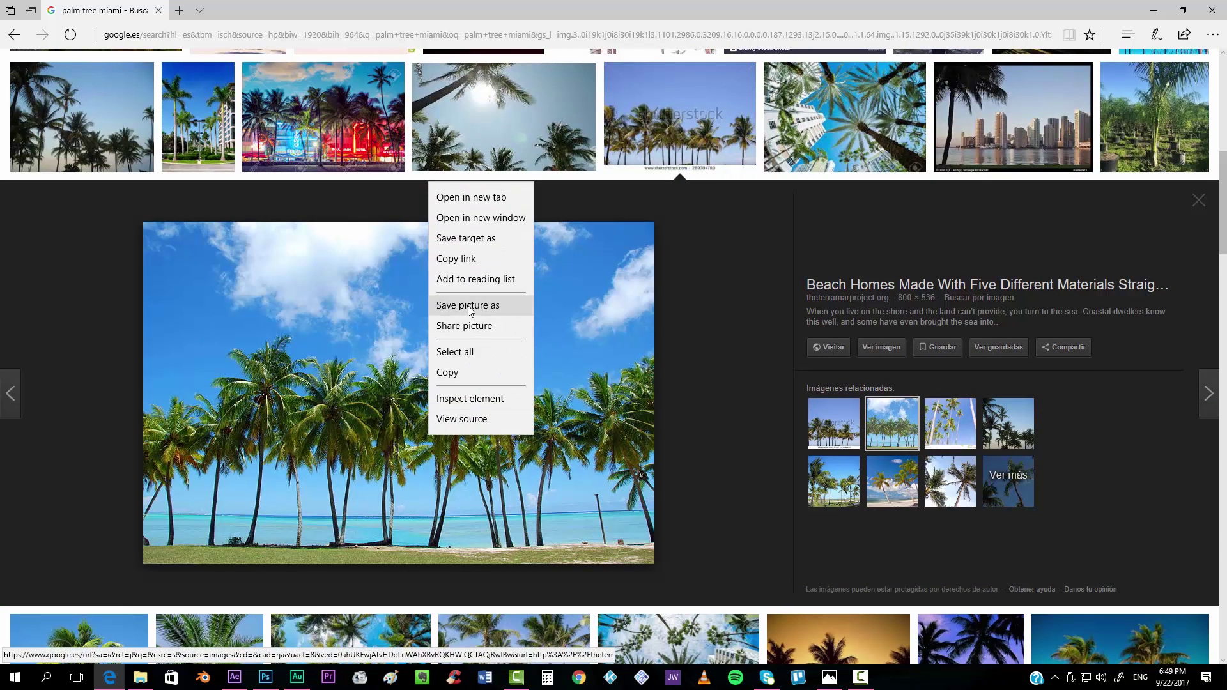
left_click(469, 307)
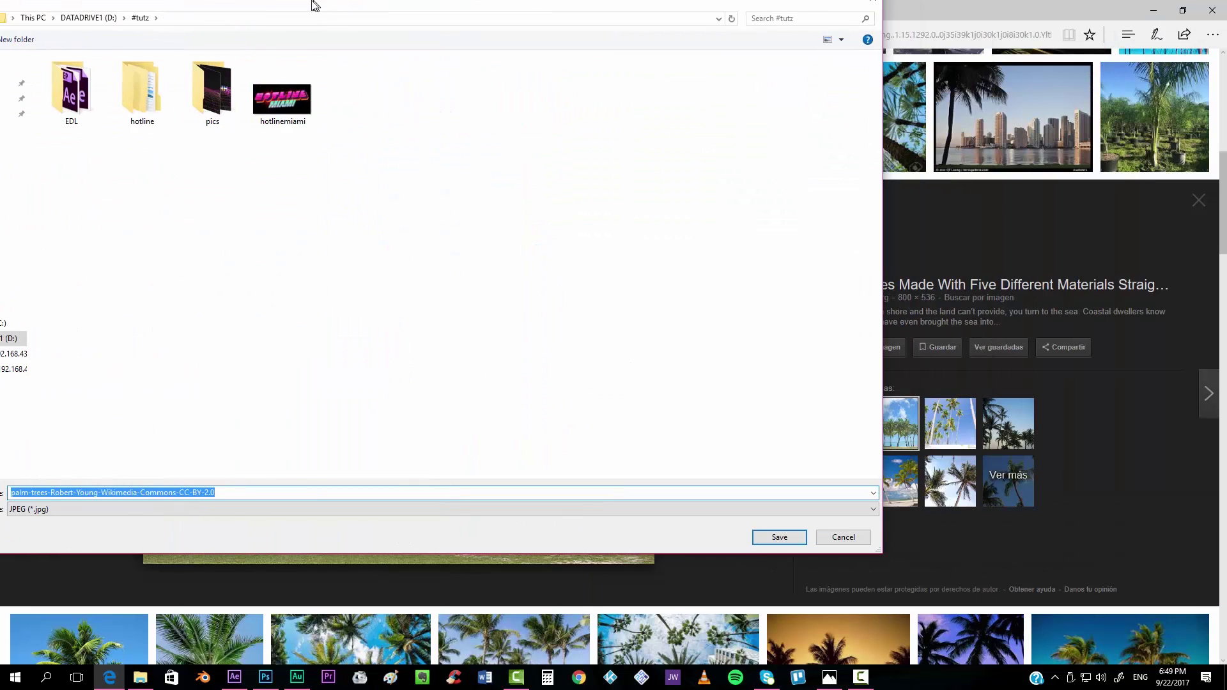
left_click(776, 550)
Open the saved palm tree photo in Photoshop, define it as a pattern named palmtrees and return to the title document.
left_click(265, 677)
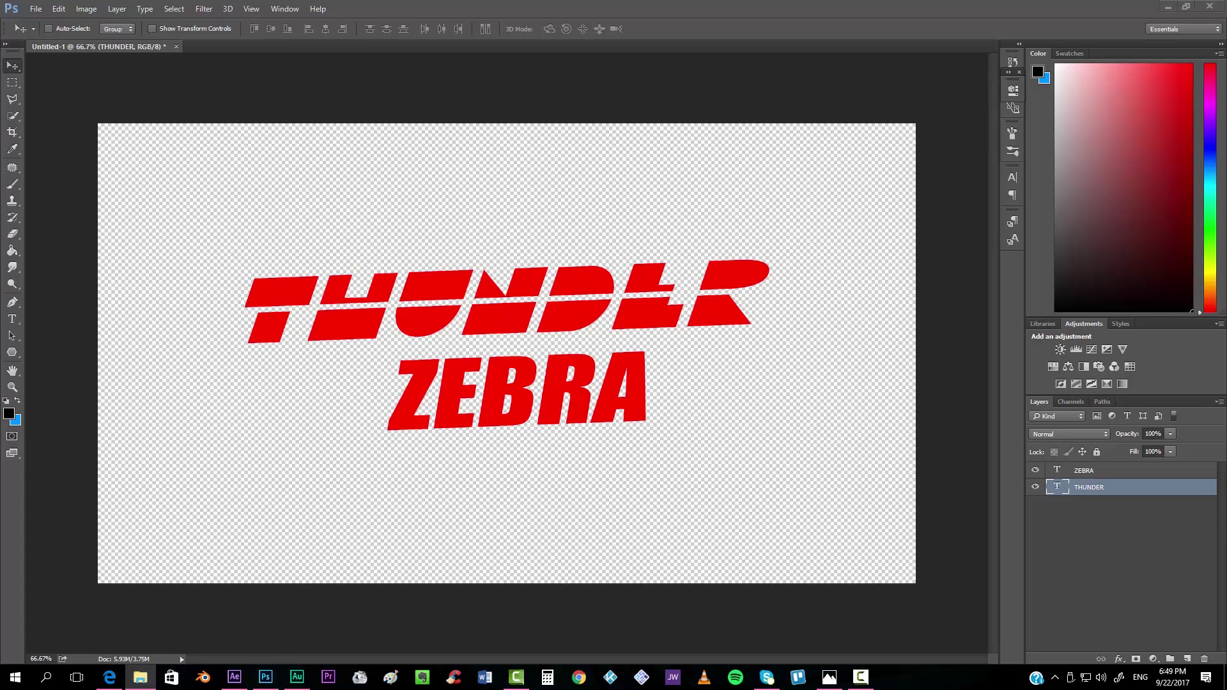
left_click_drag(228, 46, 229, 48)
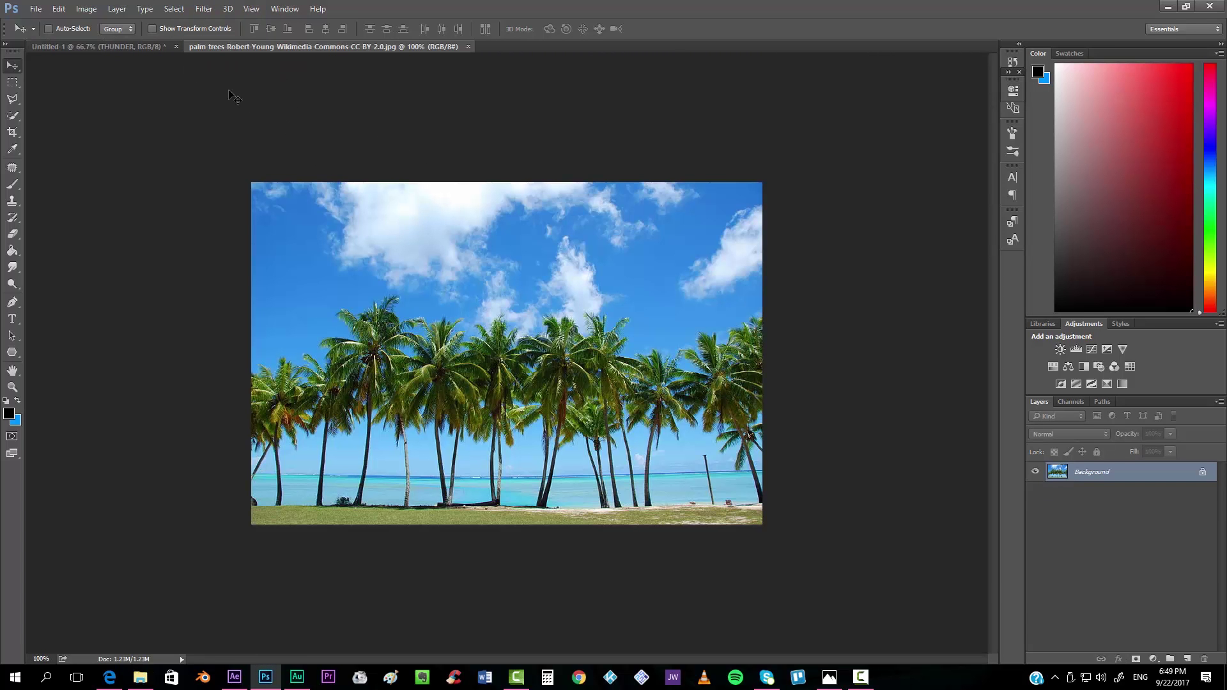
left_click(36, 10)
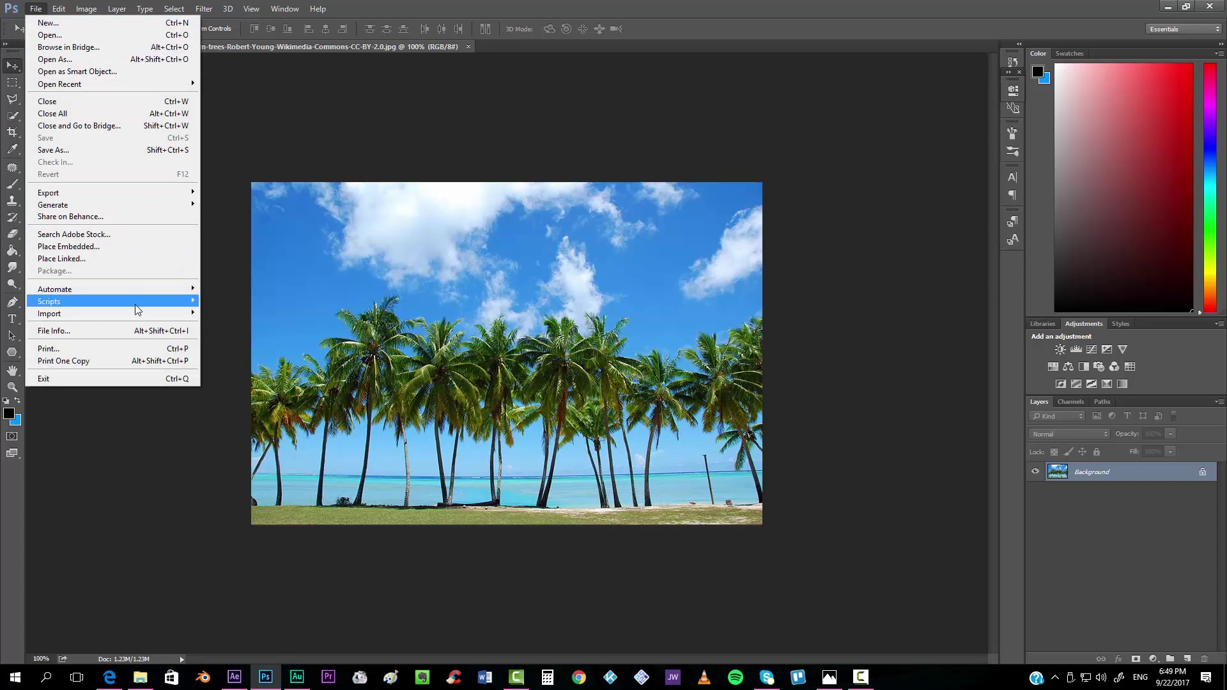
left_click(58, 9)
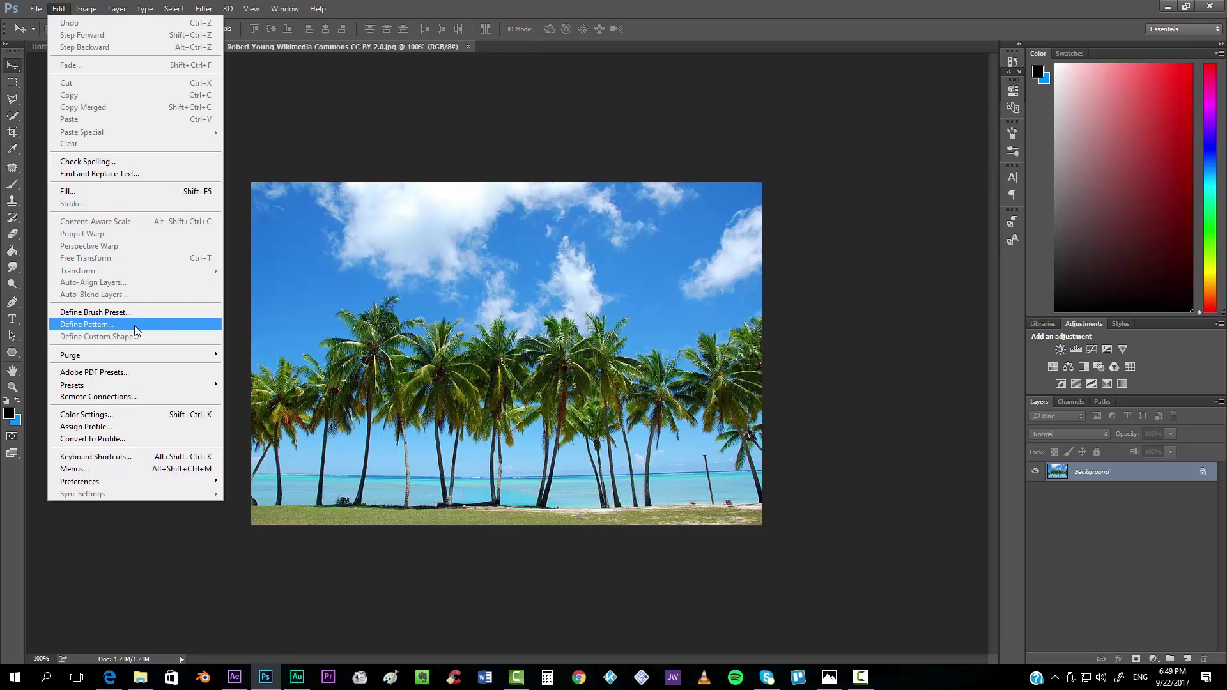
left_click(110, 327)
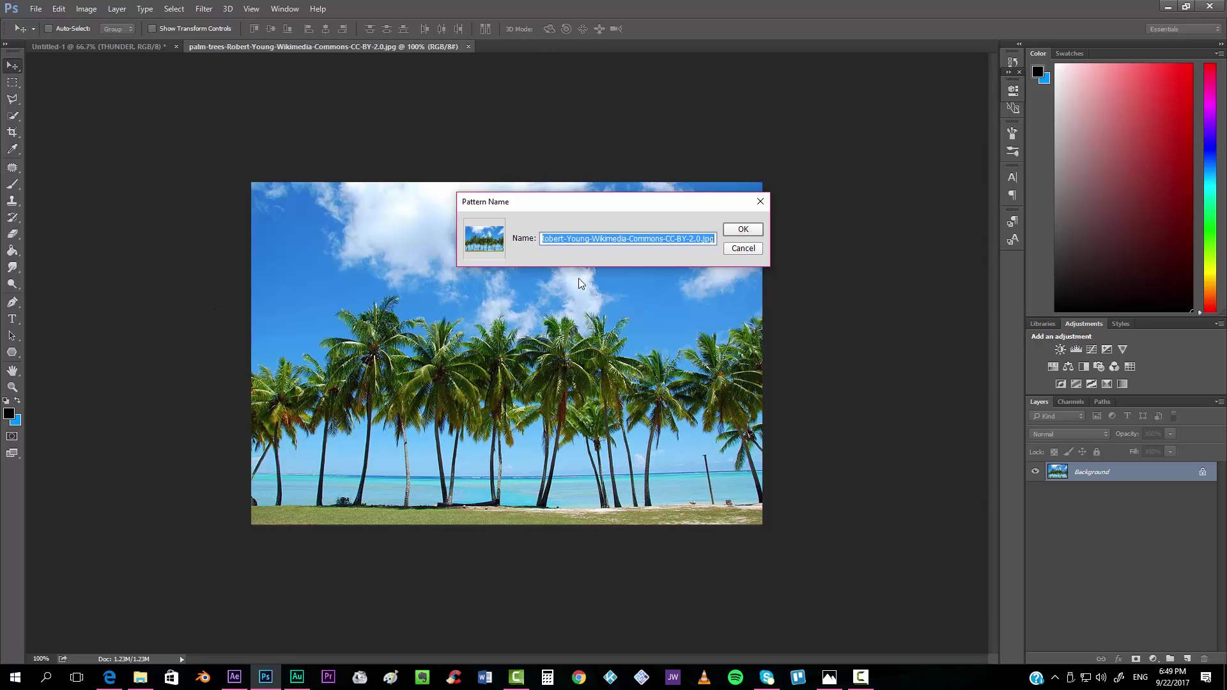
type("palmtrees")
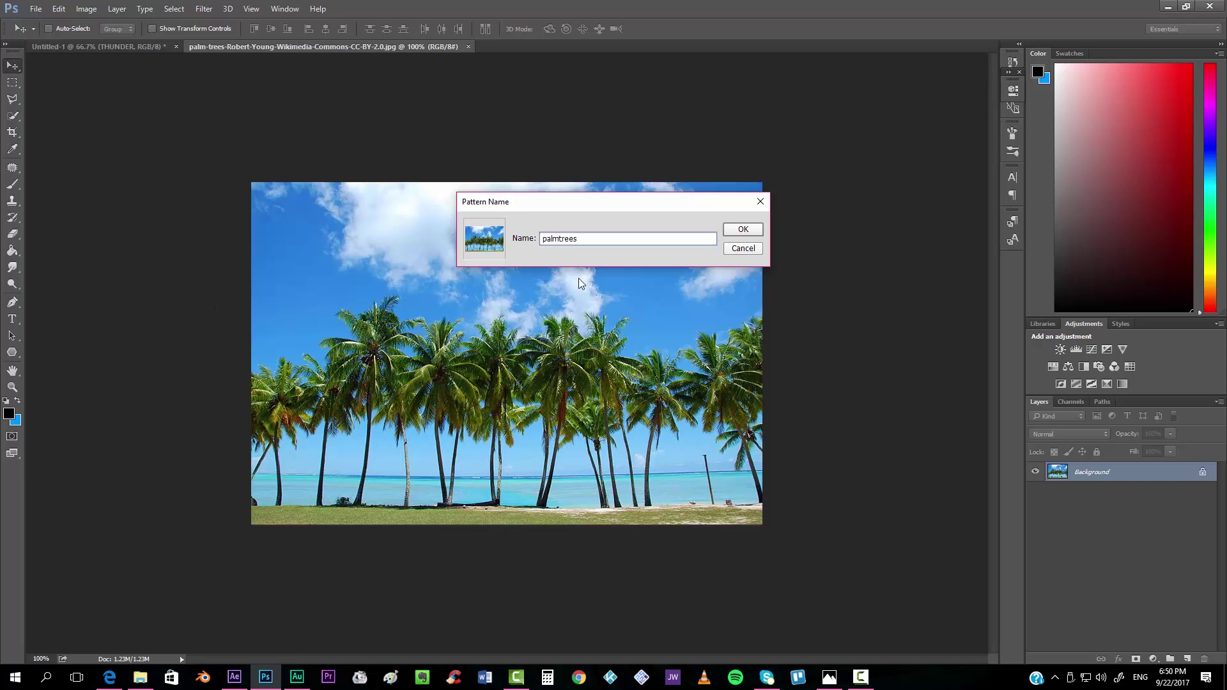
key("Return")
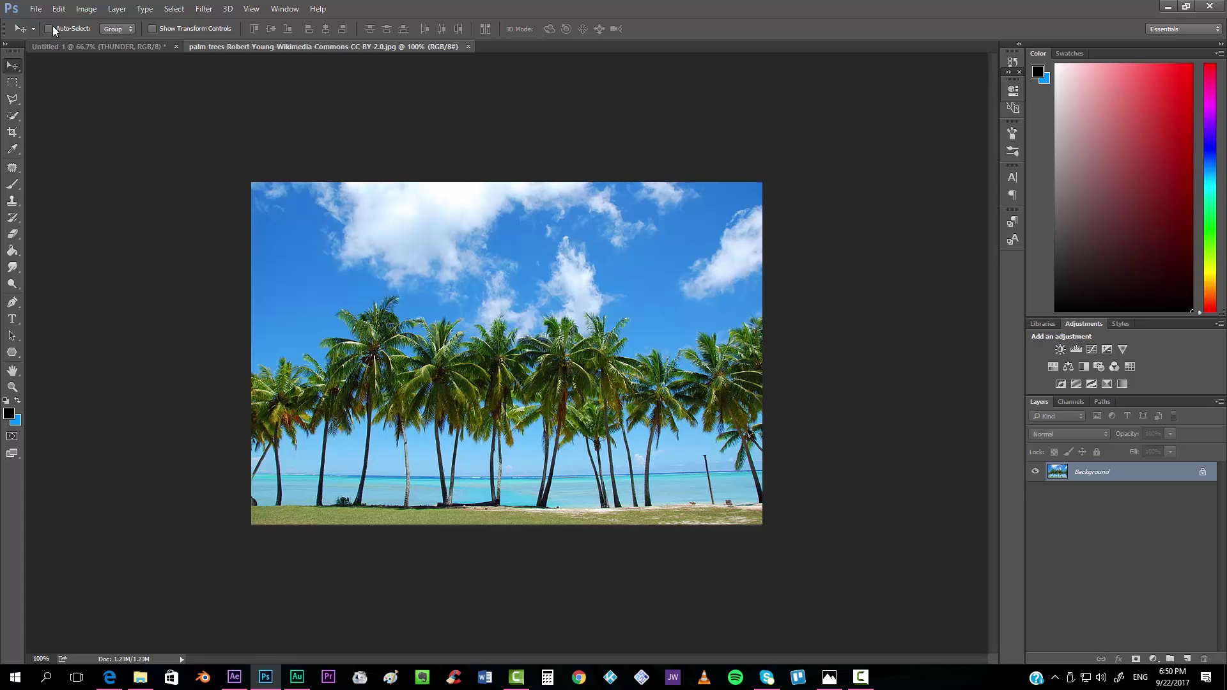
left_click(75, 51)
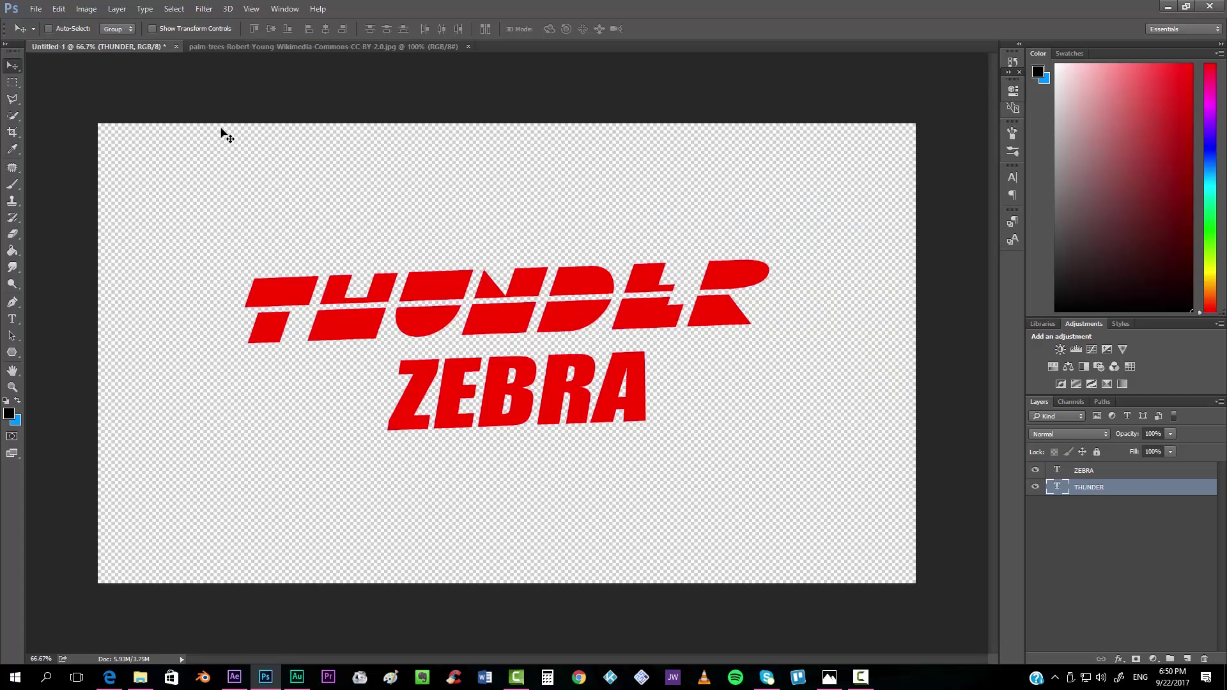
Switch back to the Edge browser and search Google Images for "grunge texture".
key("alt+Tab")
key("alt+Tab")
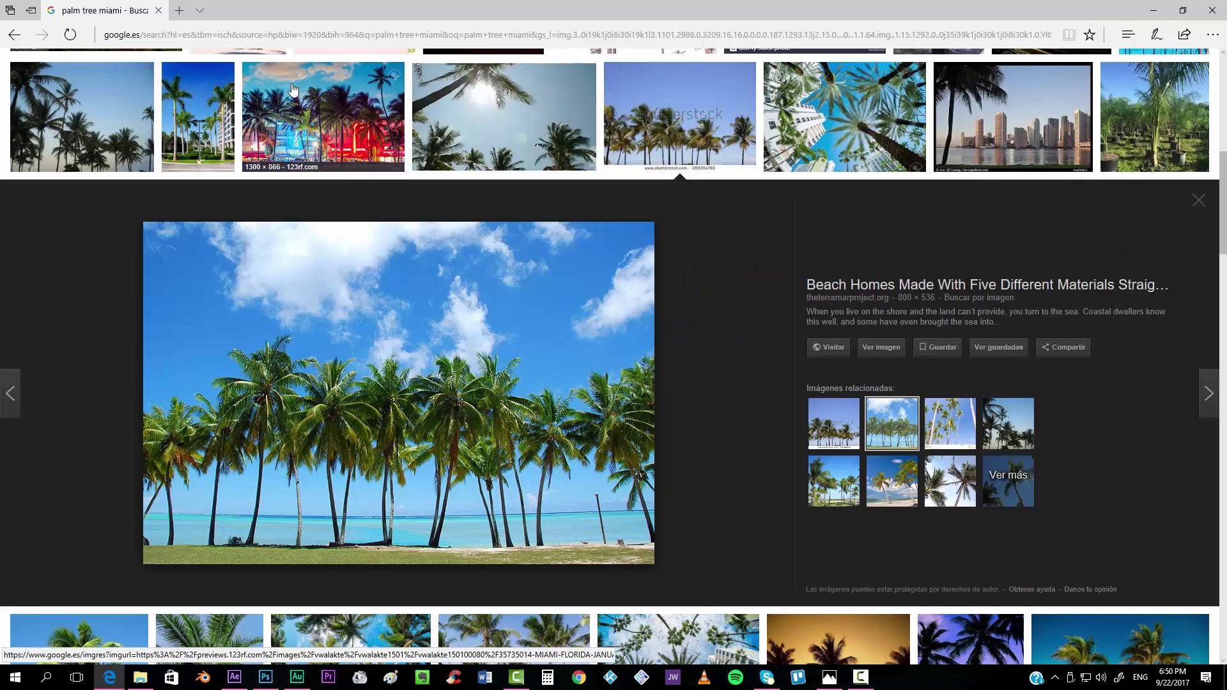
key("Escape")
scroll(224, 81, "up", 1)
triple_click(183, 76)
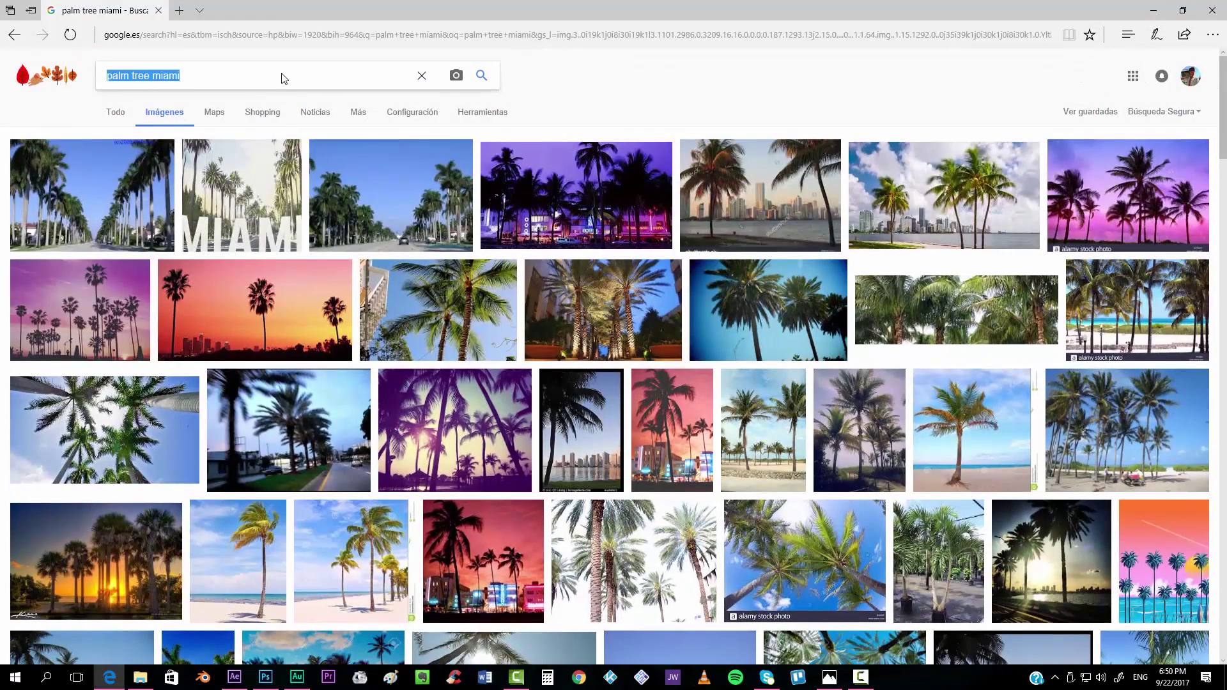
type("grunge texture")
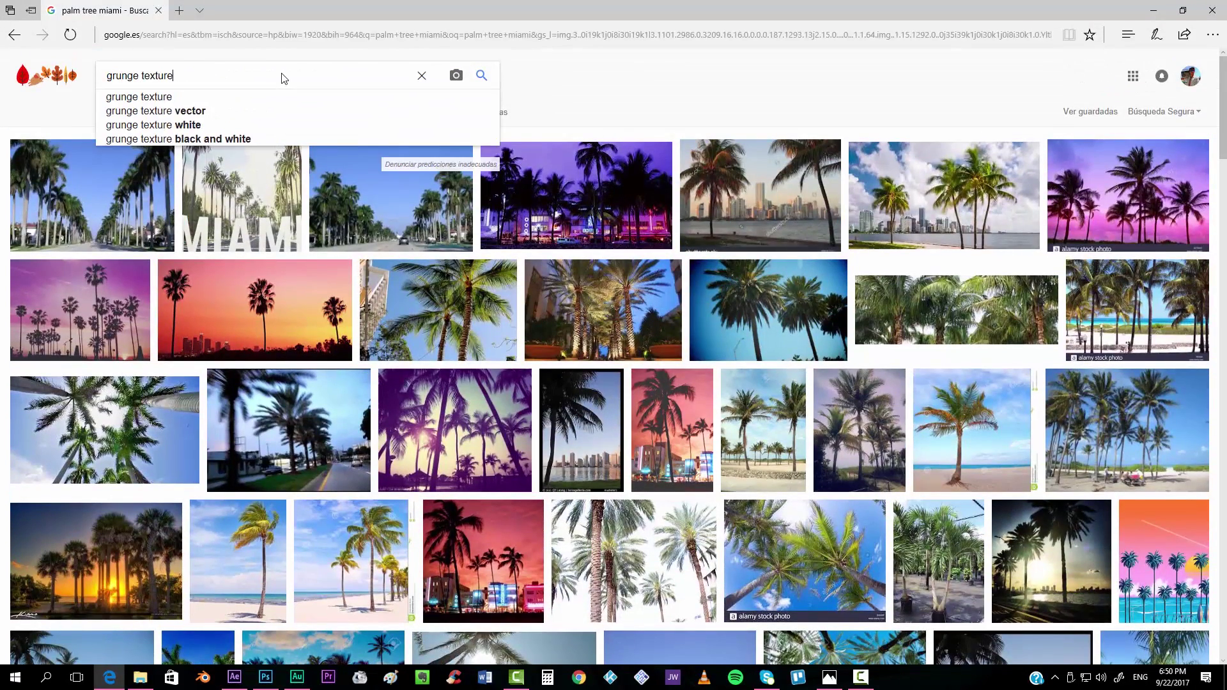
key("Return")
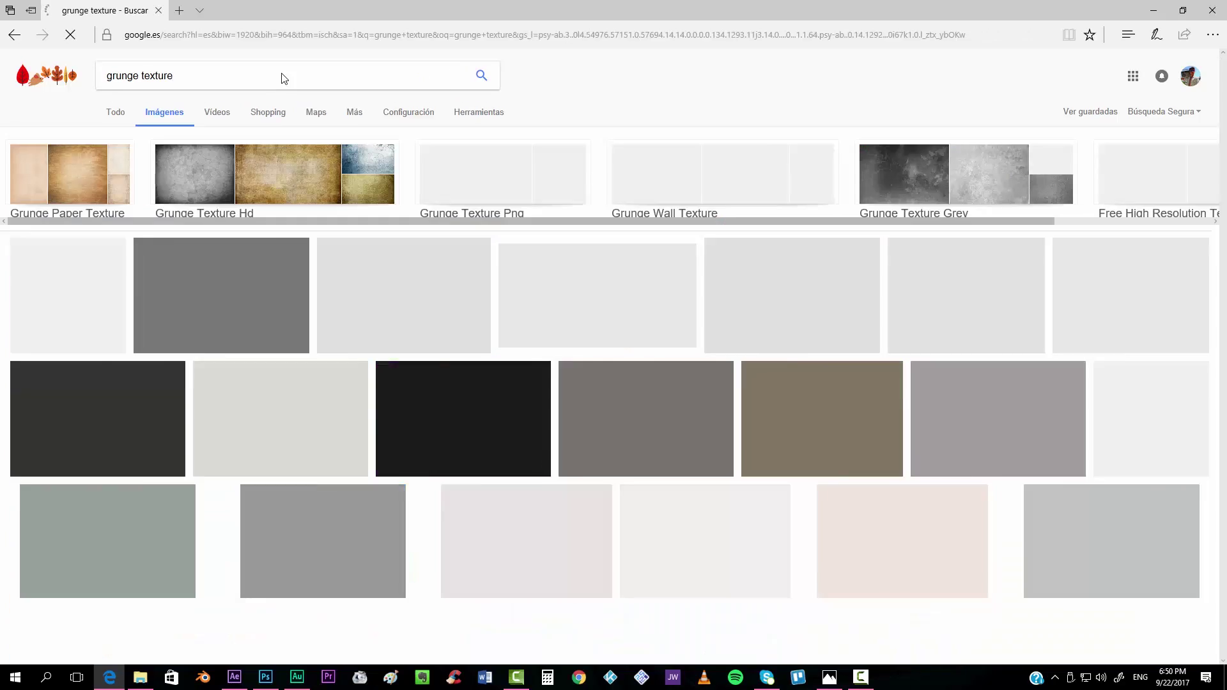
Find the scratched grey Grunge Texture 246 image and save it as a JPEG named grunge in the #tutz folder.
scroll(521, 237, "down", 1)
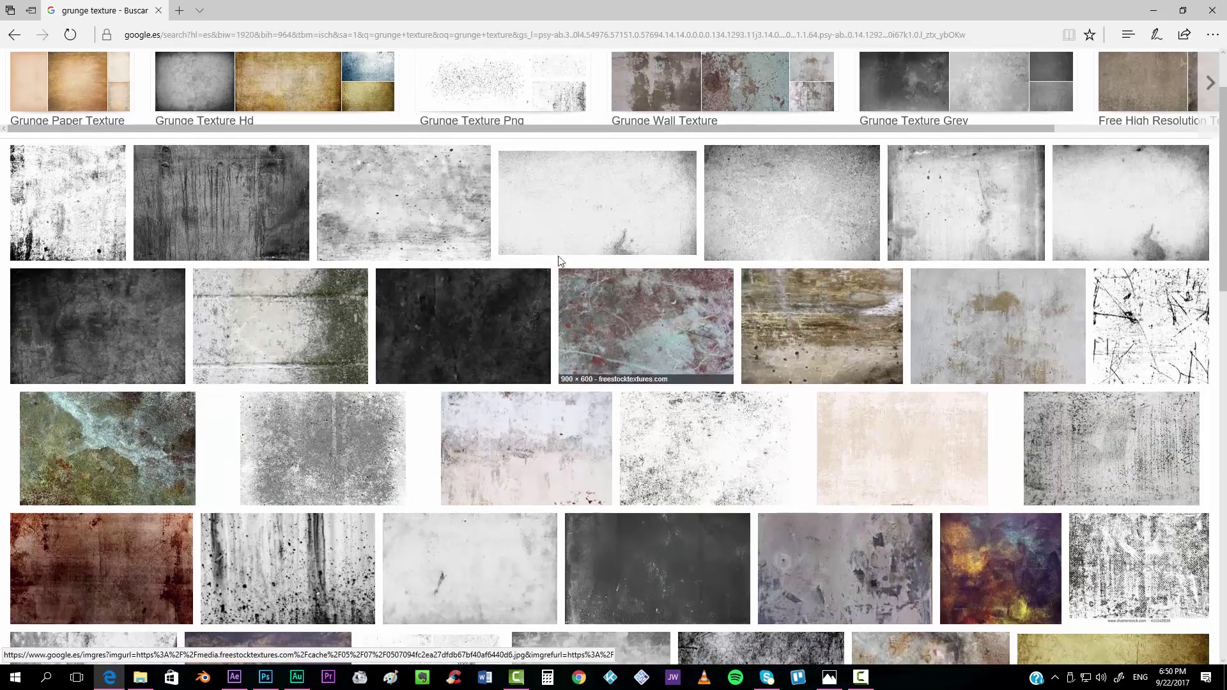
scroll(448, 320, "down", 1)
scroll(435, 351, "down", 2)
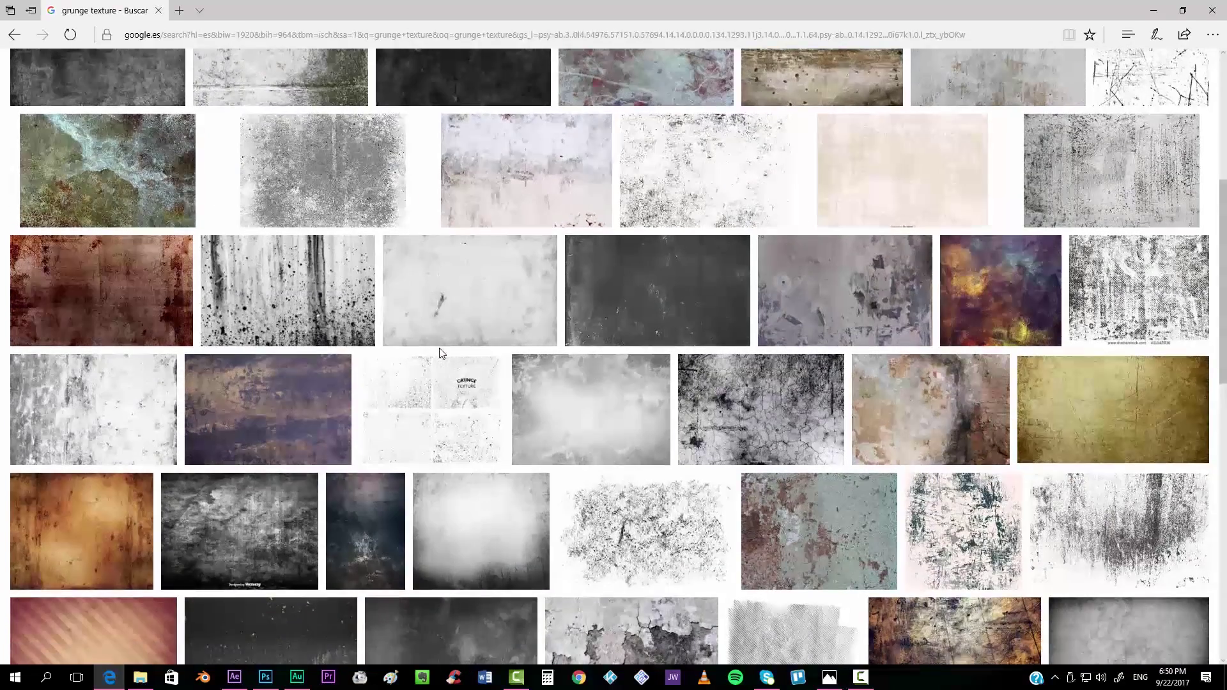
scroll(777, 371, "down", 1)
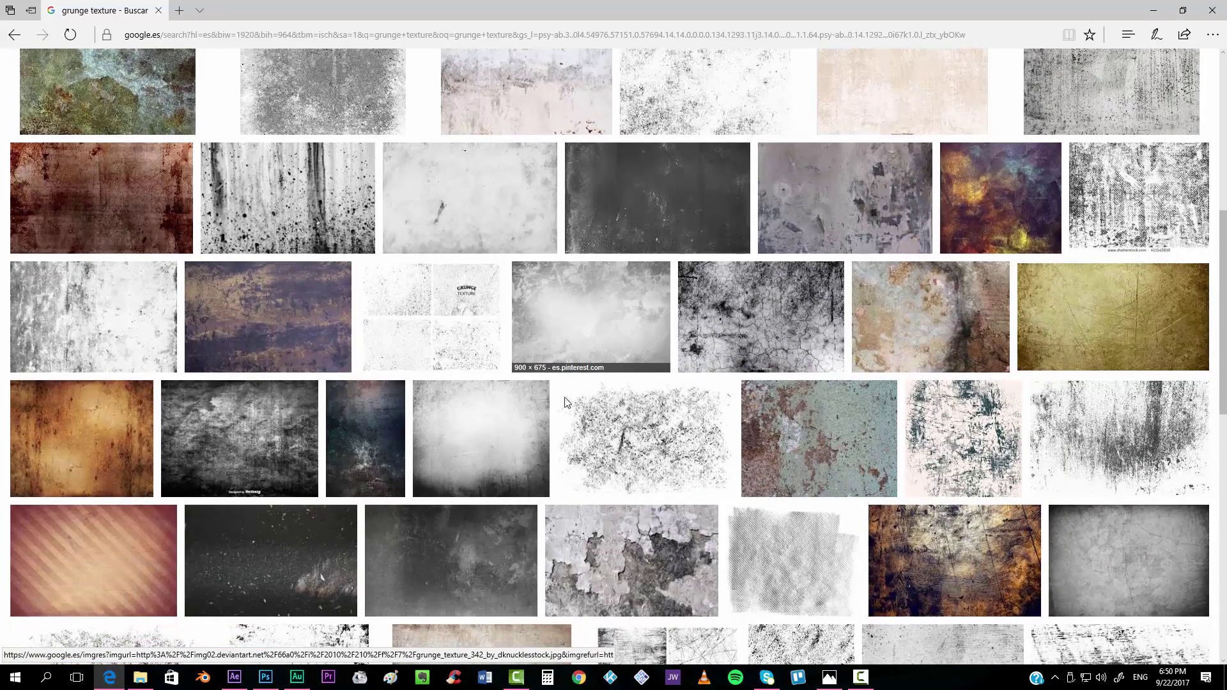
scroll(581, 345, "down", 1)
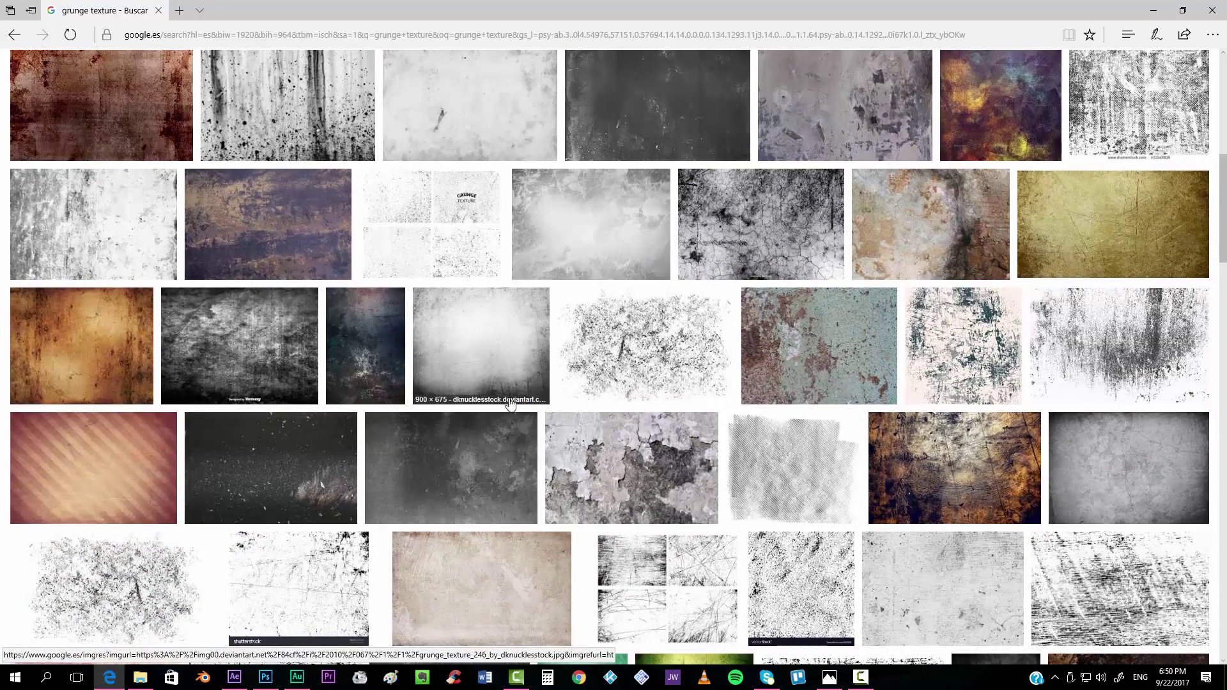
left_click(496, 362)
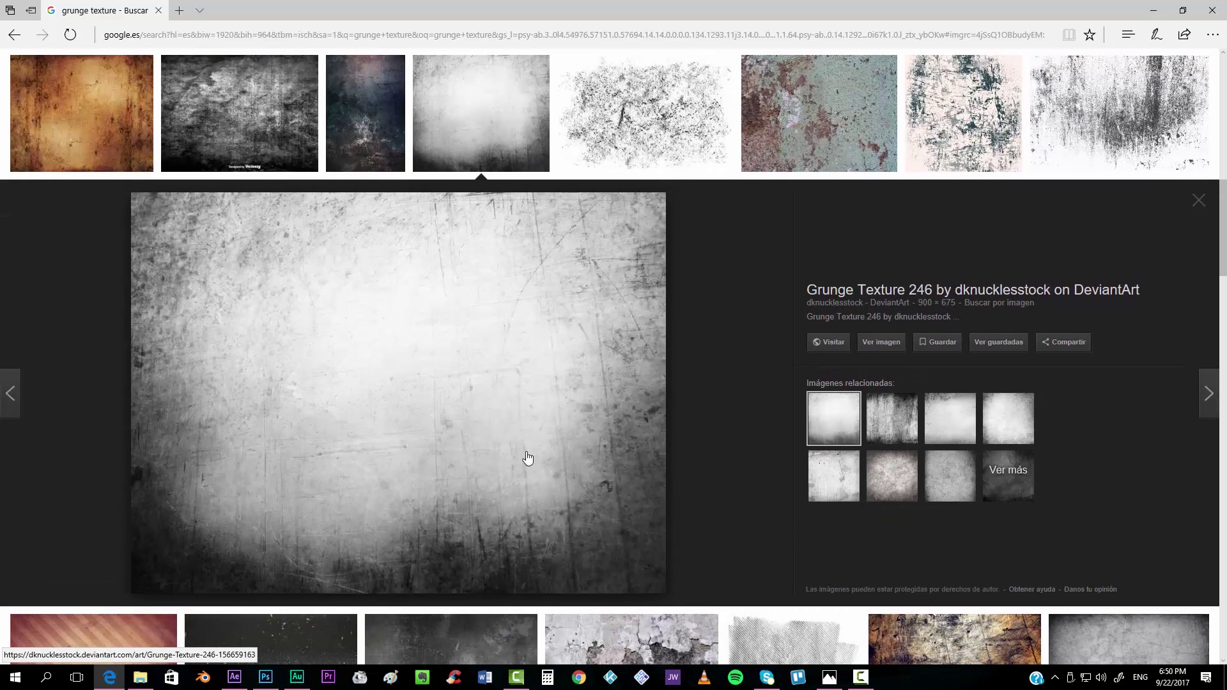
right_click(477, 436)
left_click(523, 298)
type("grunge")
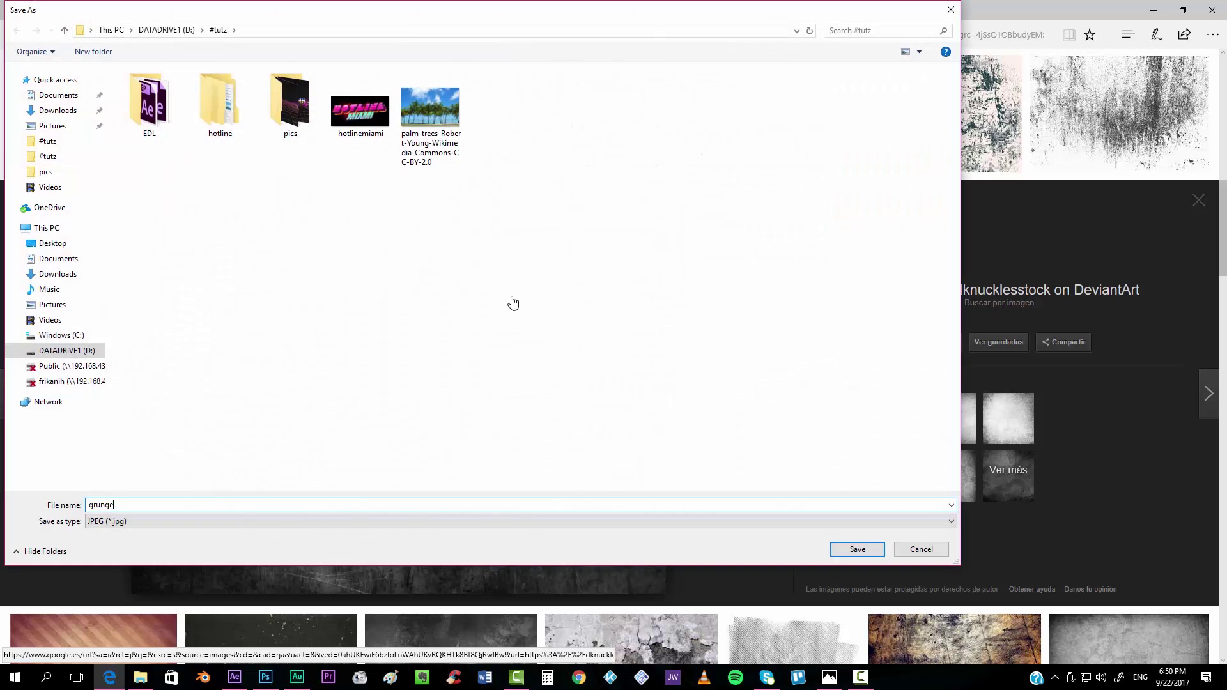
key("Return")
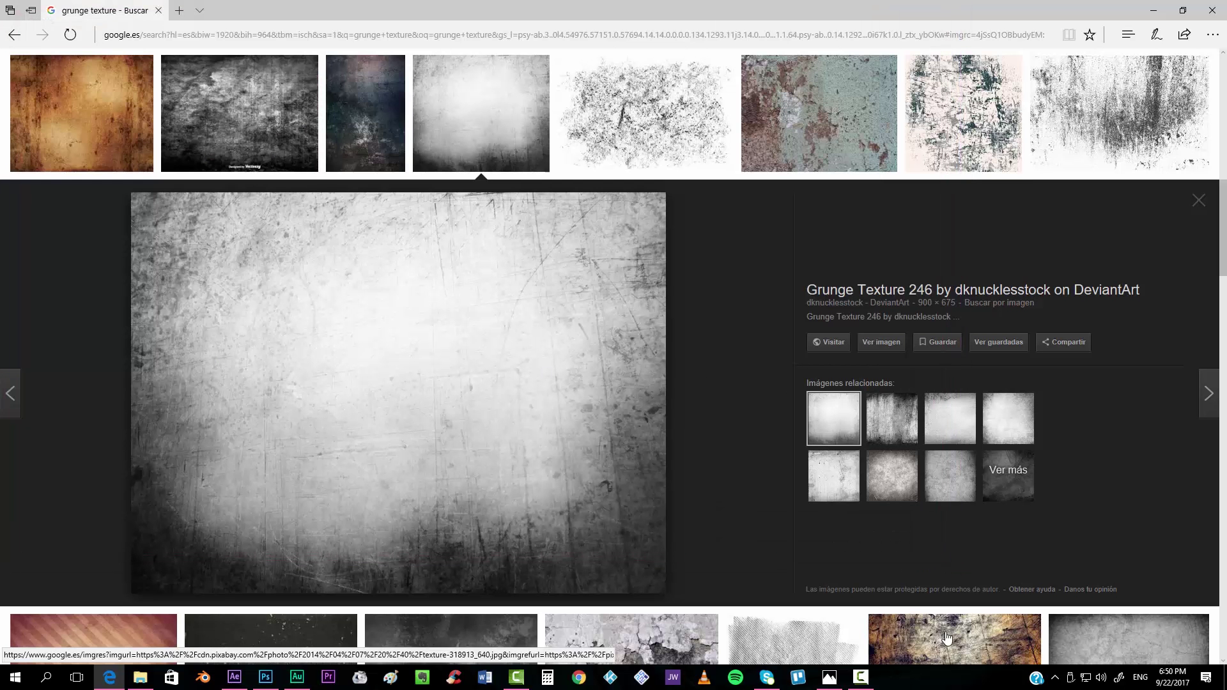
Switch to Photoshop and open the saved grunge.jpg from the file explorer as a separate document.
left_click(266, 677)
left_click(333, 50)
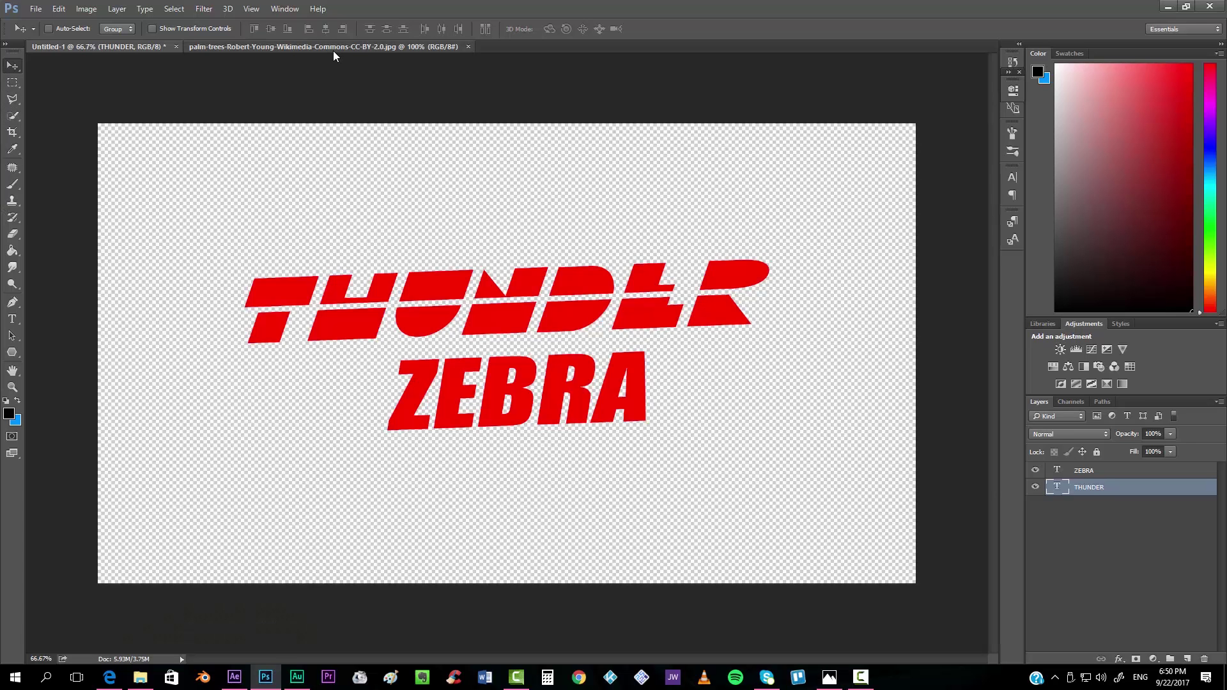
left_click(142, 685)
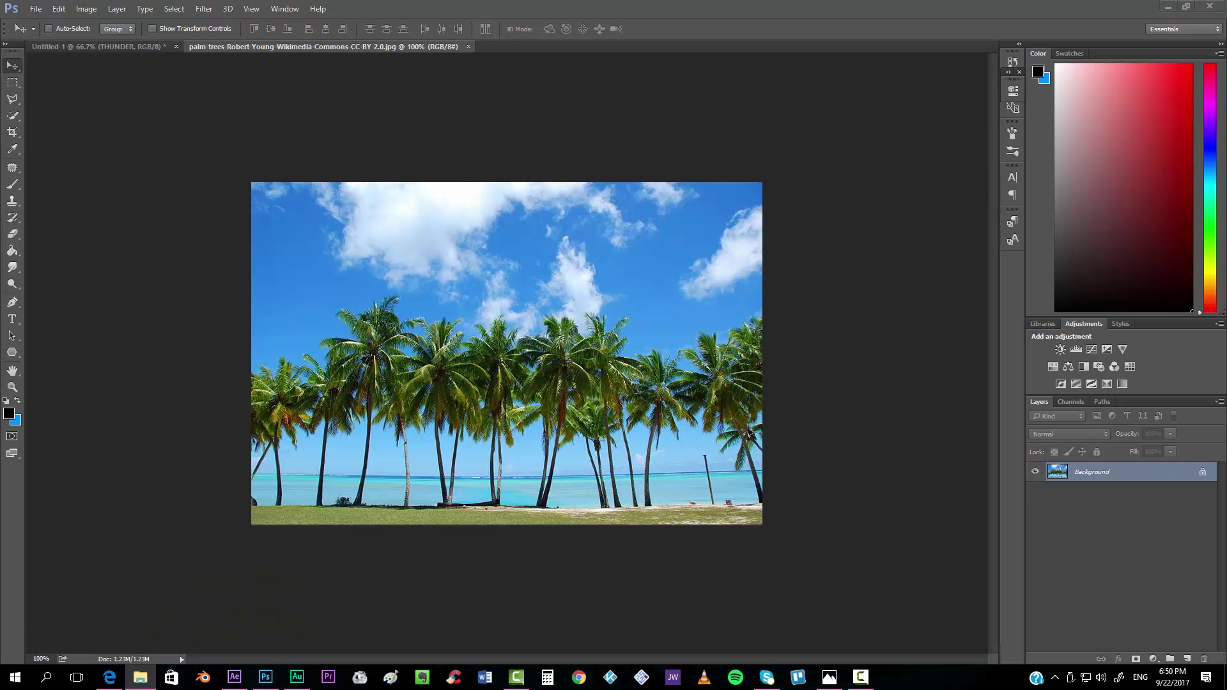
left_click_drag(891, 137, 509, 43)
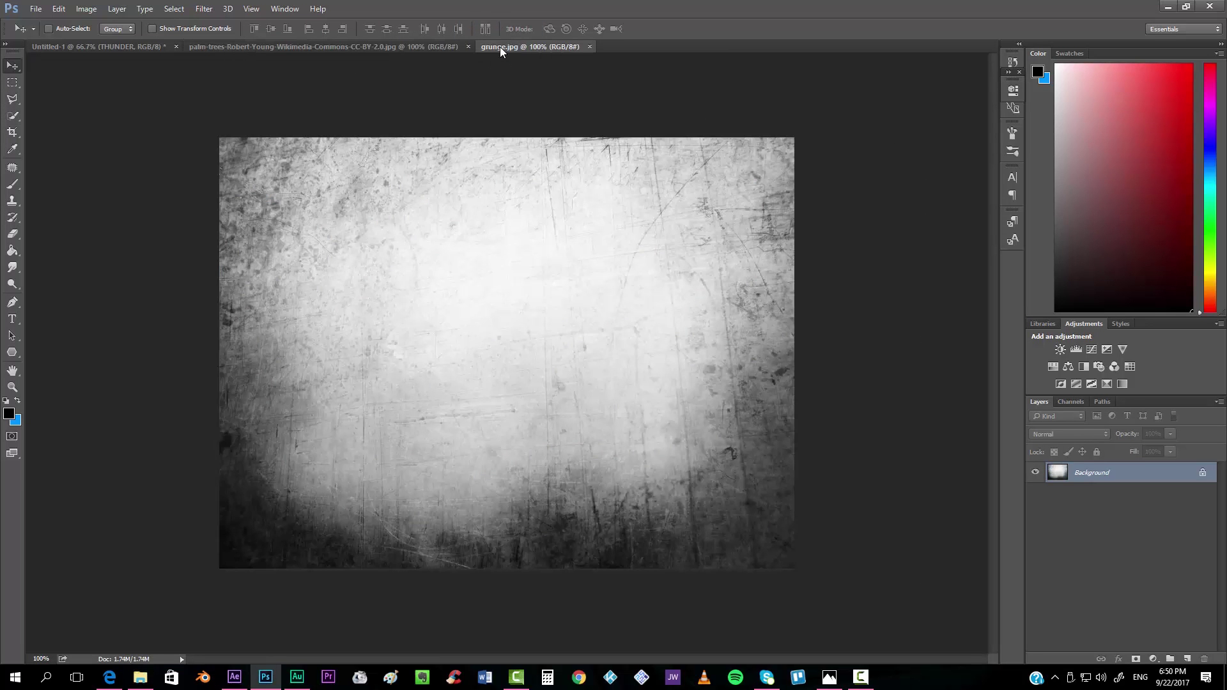
Define the grunge image as a pattern named grunge and return to the Untitled-1 title document.
left_click(59, 9)
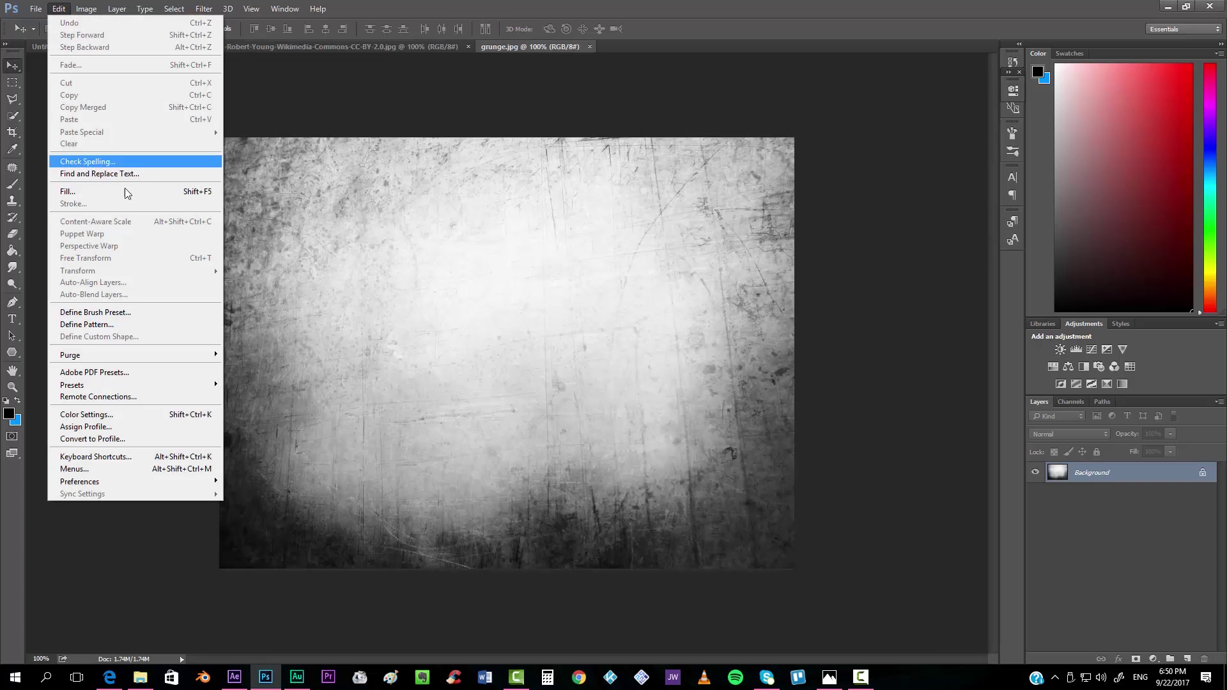
left_click(145, 328)
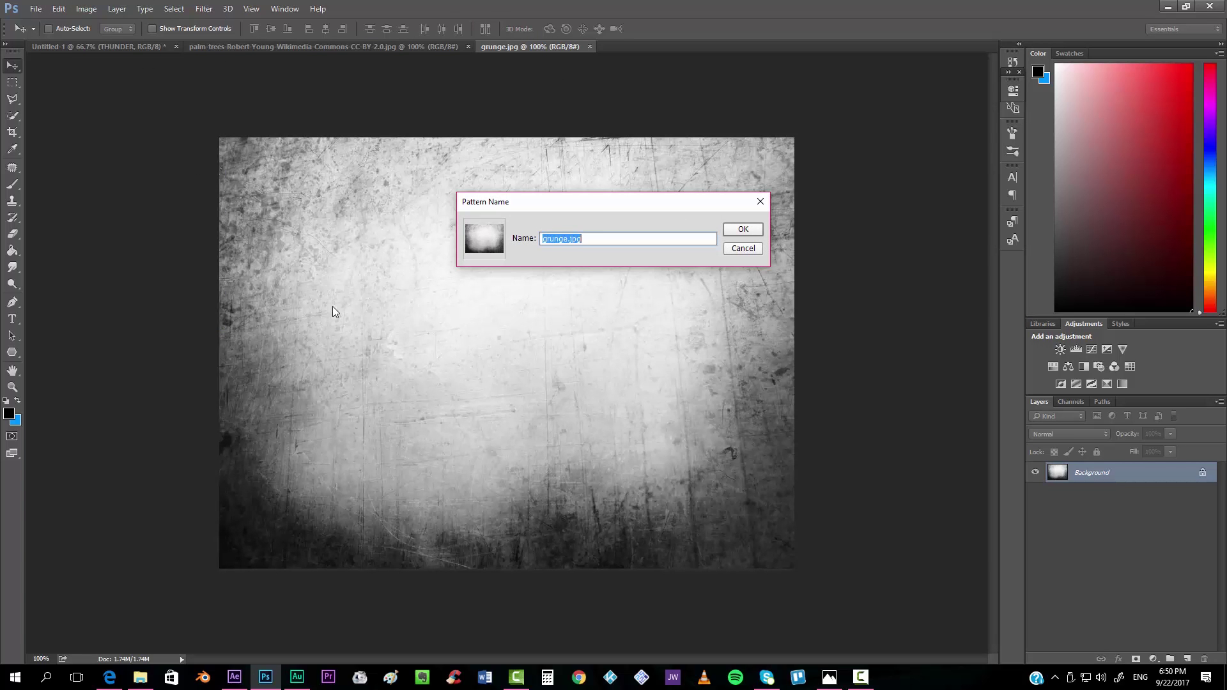
type("grunge")
key("Return")
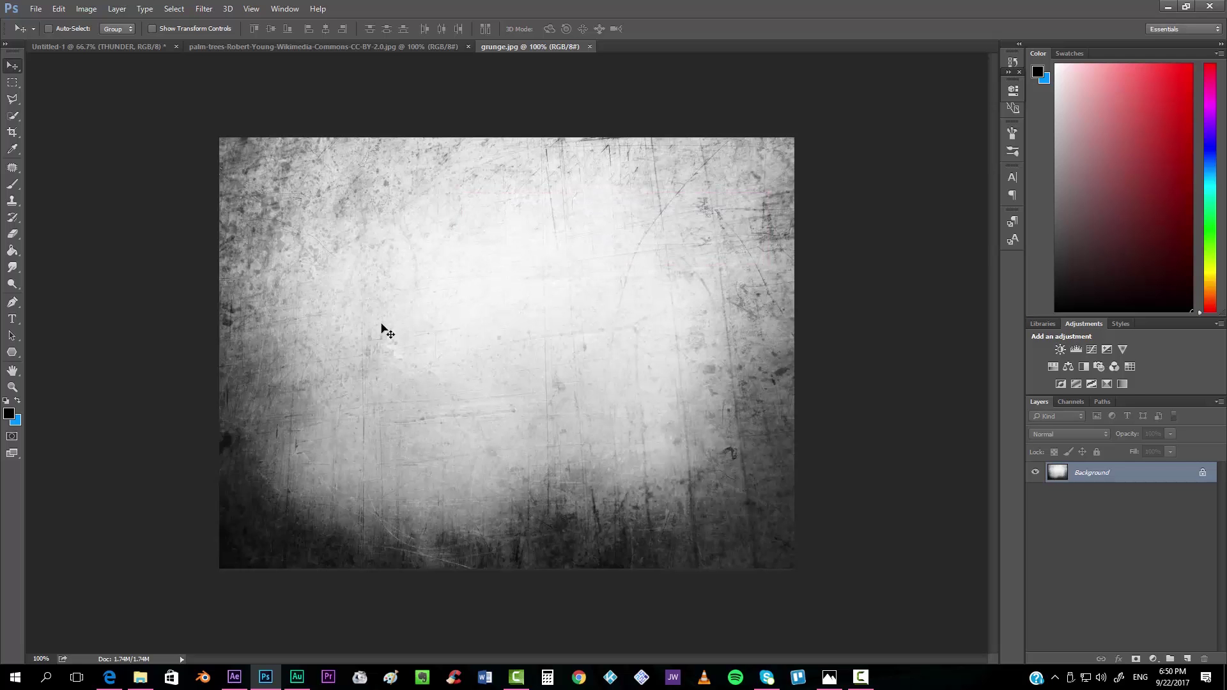
left_click(102, 48)
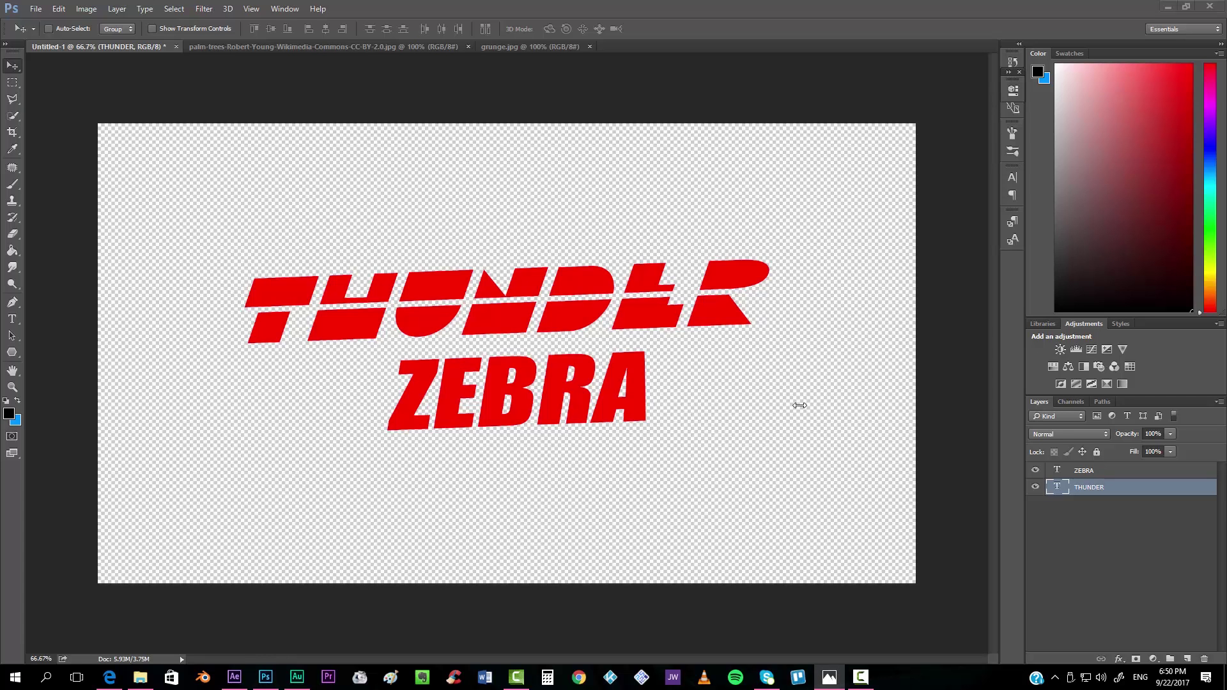
Add a Pattern Overlay layer style to the THUNDER text layer using the palm trees pattern.
left_click(1090, 490)
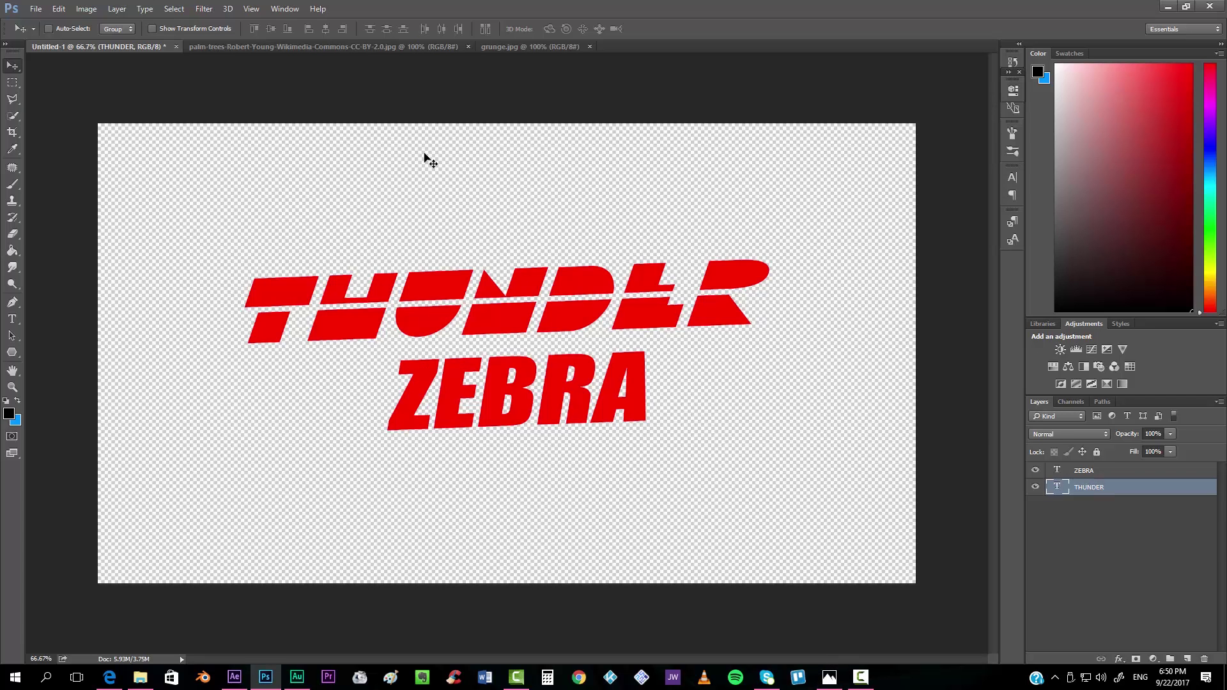
left_click(118, 10)
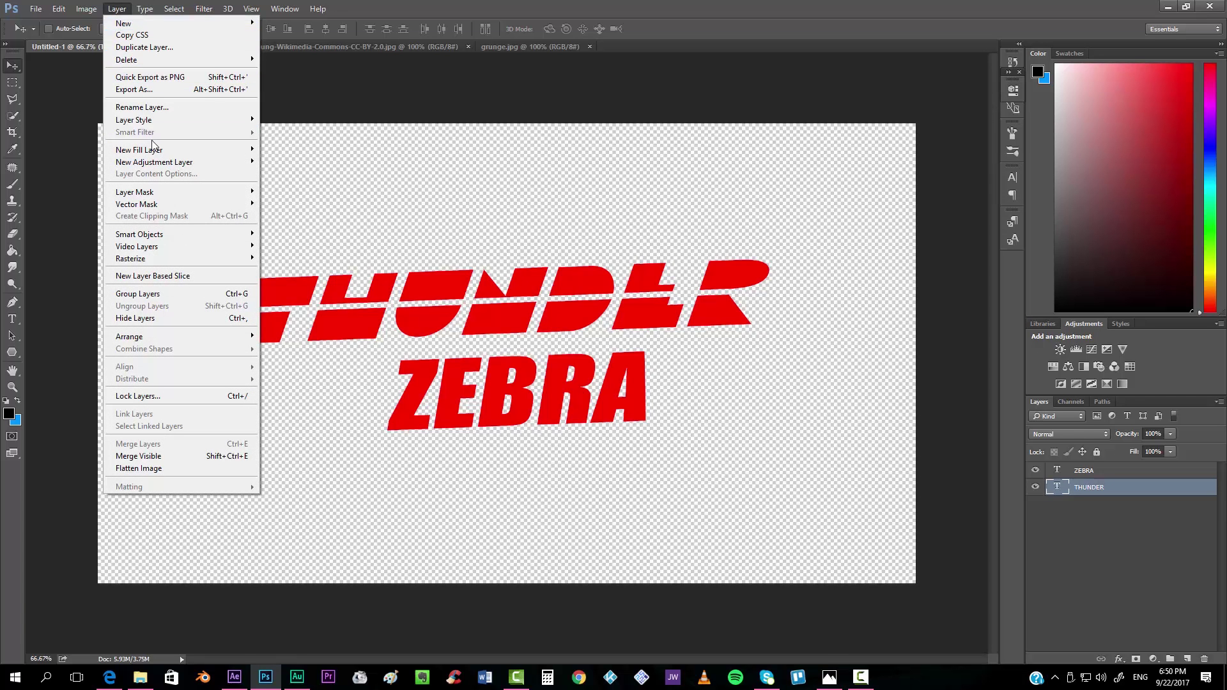
mouse_move(165, 120)
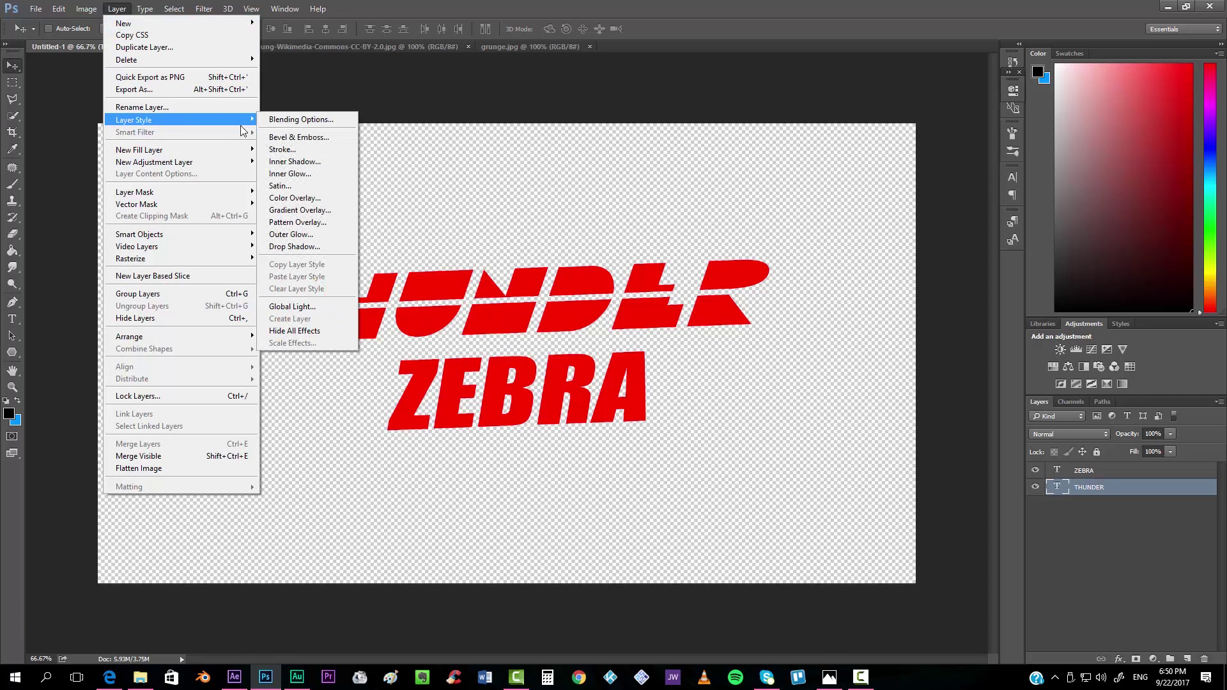
left_click(310, 222)
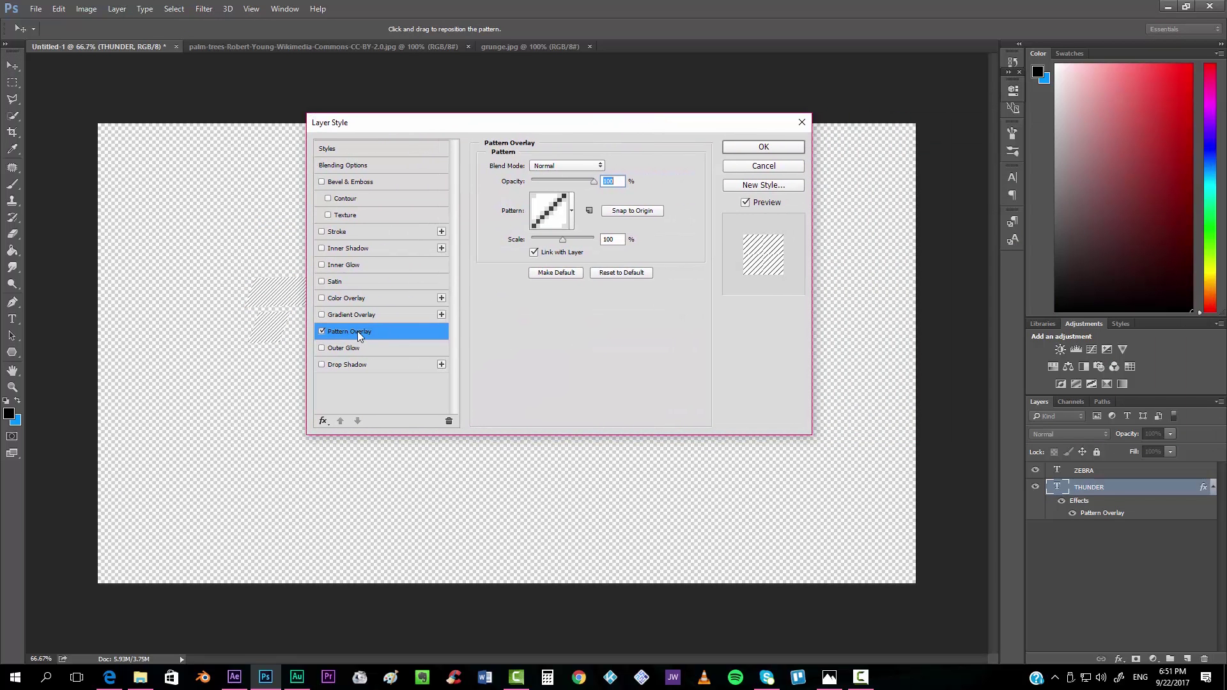
left_click(571, 209)
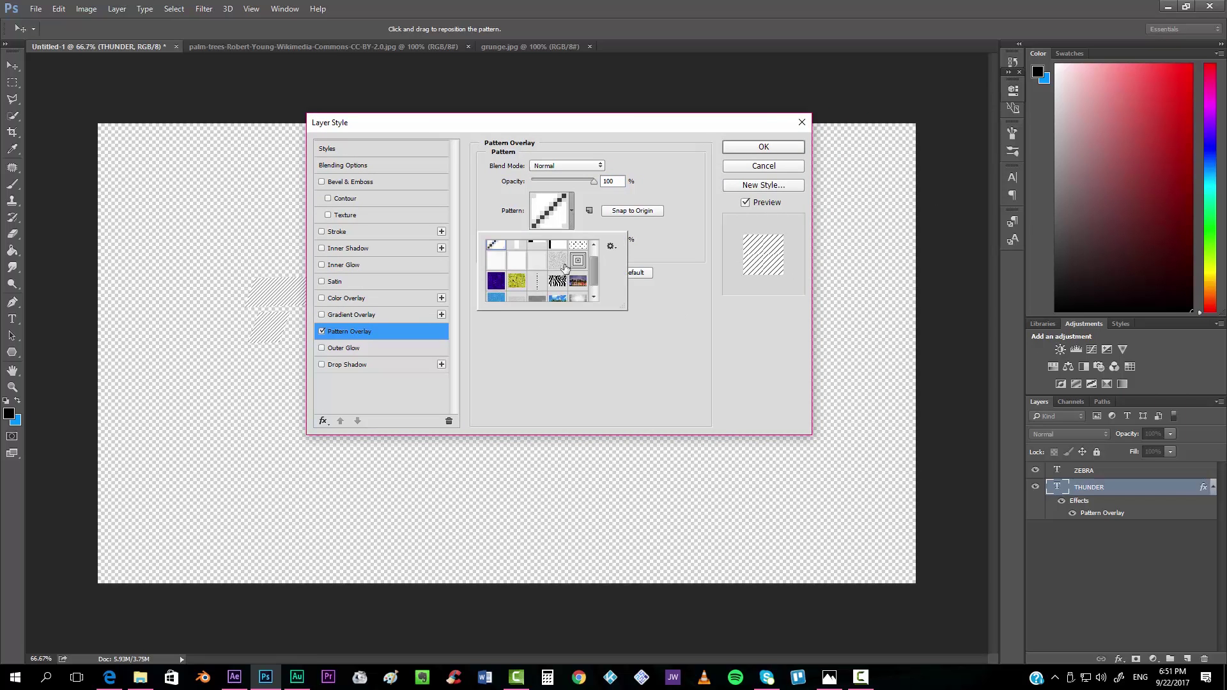
left_click(558, 292)
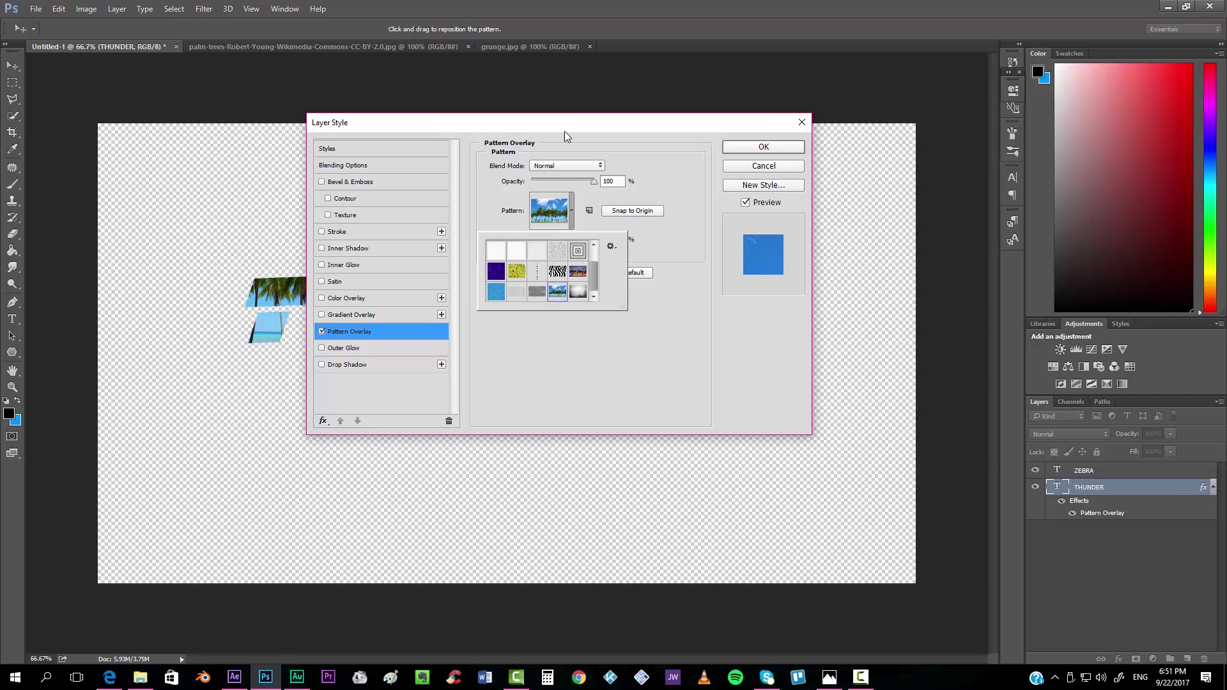
Enlarge the palm trees pattern slightly and reposition it so the palm crowns and blue sky fill the THUNDER letters.
left_click_drag(574, 128, 929, 15)
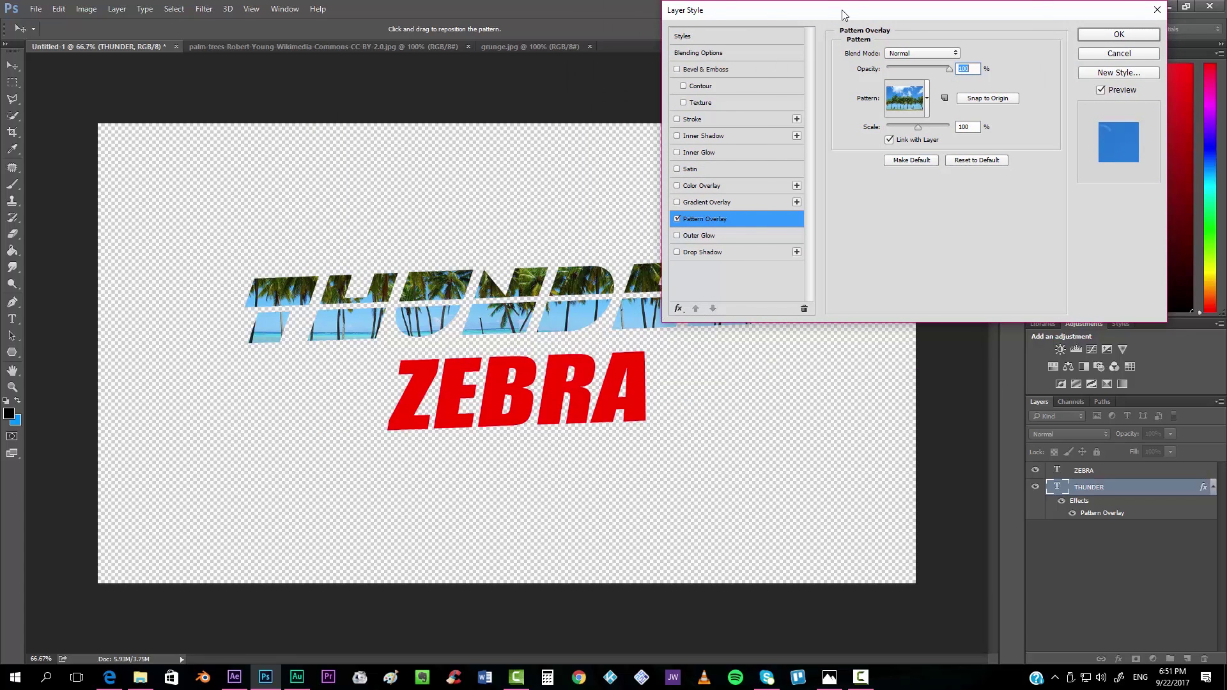
left_click_drag(843, 14, 971, 15)
left_click_drag(606, 294, 643, 315)
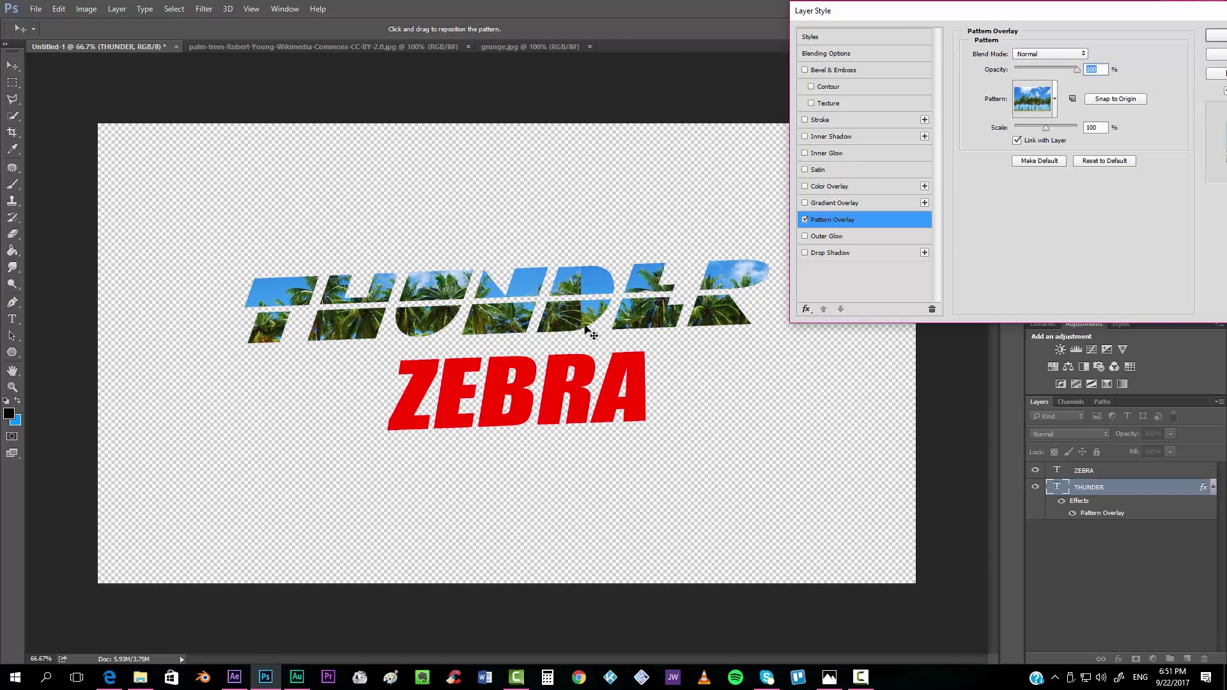
left_click_drag(1047, 128, 1048, 126)
left_click_drag(617, 337, 777, 303)
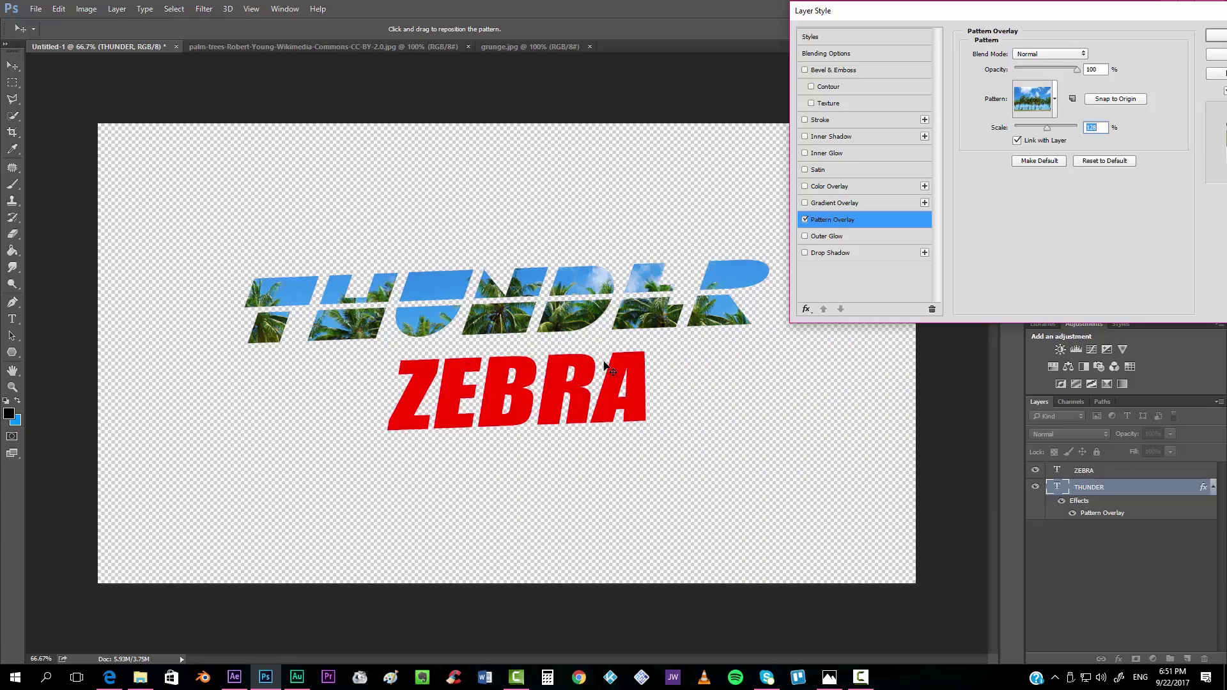
Add a Gradient Overlay to the THUNDER layer and set its angle to 90°.
left_click_drag(1073, 17, 877, 59)
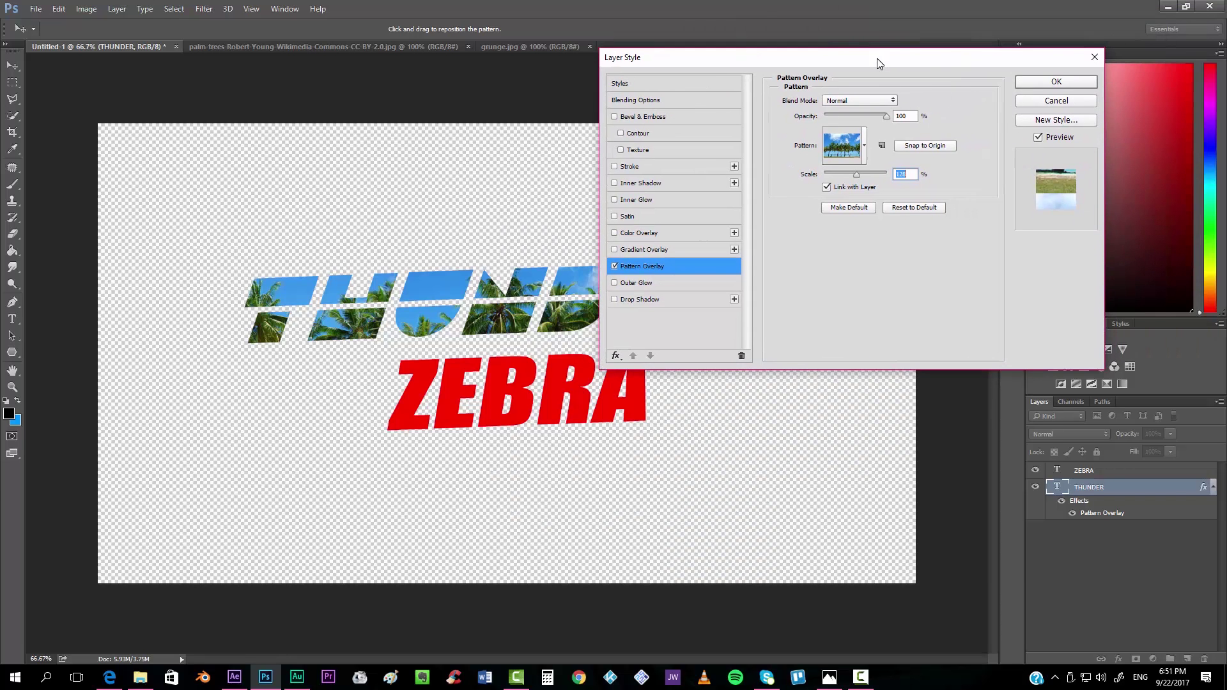
left_click(615, 250)
left_click(644, 250)
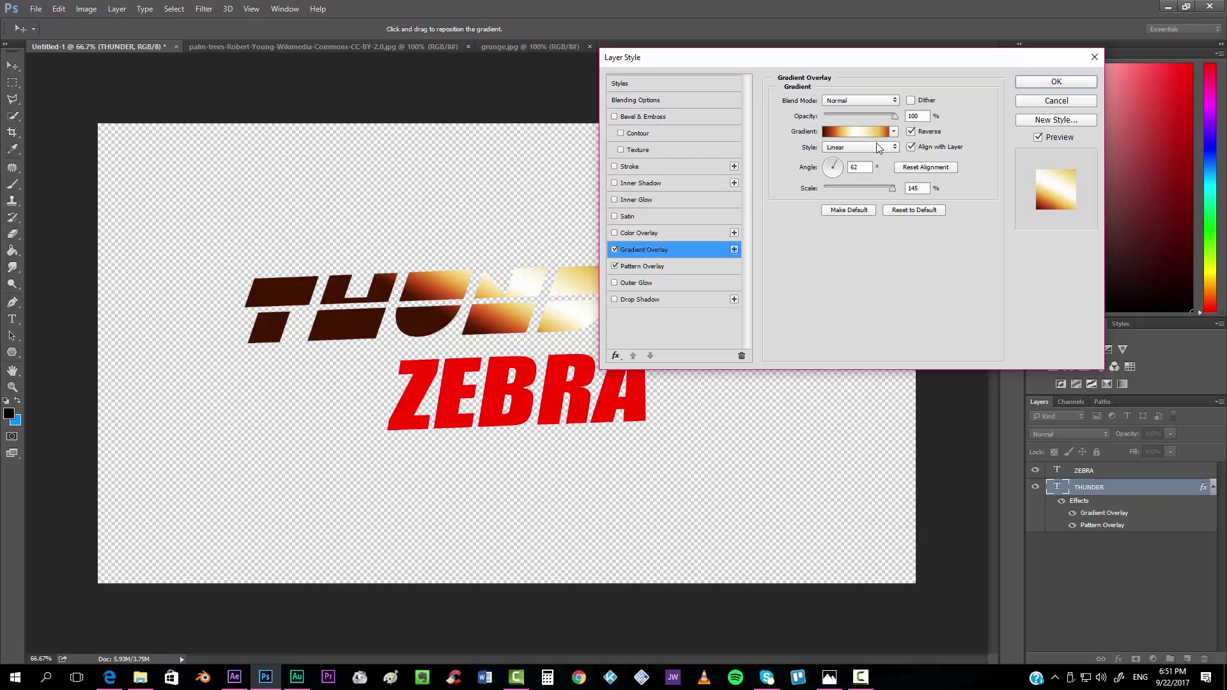
double_click(864, 166)
type("0")
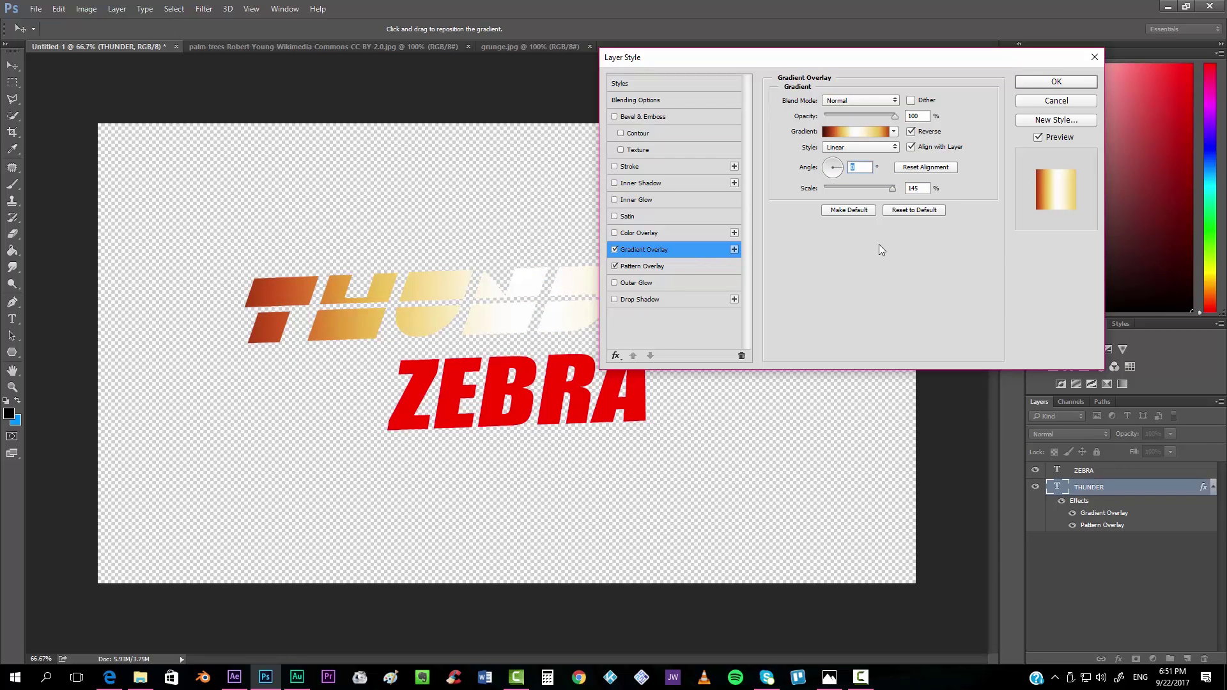
type("90")
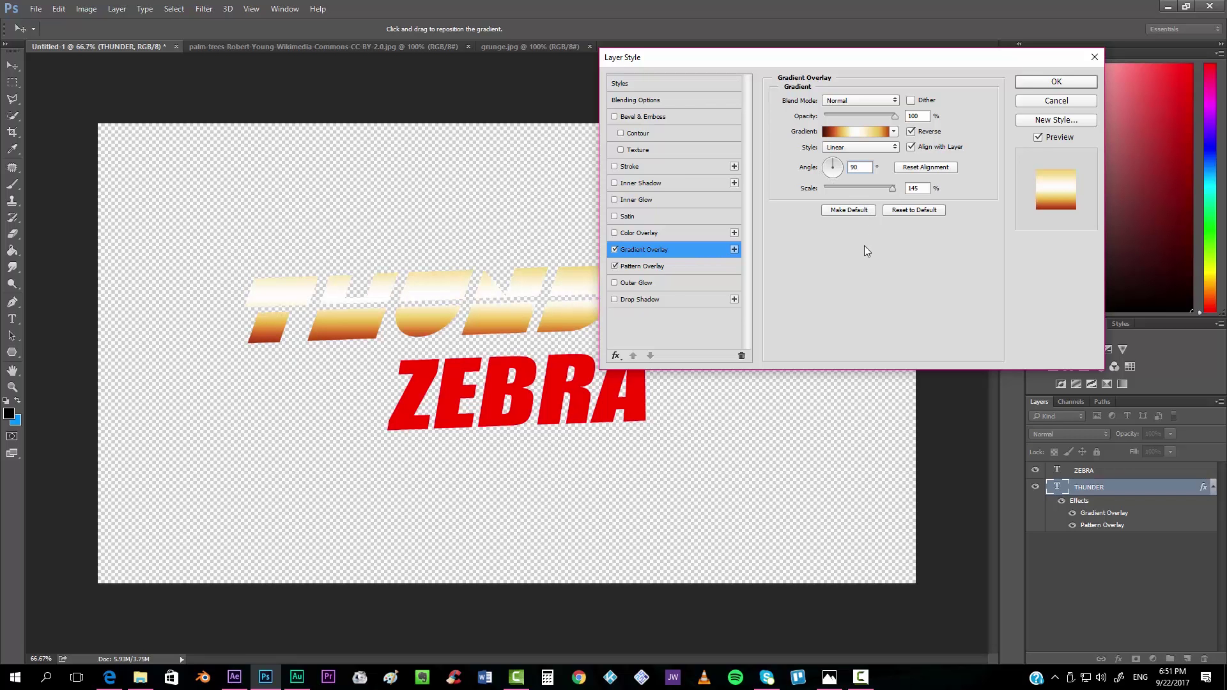
Base the overlay gradient on the Black, White preset and change its black stop to light pink #ffbdf5.
left_click_drag(897, 61, 984, 55)
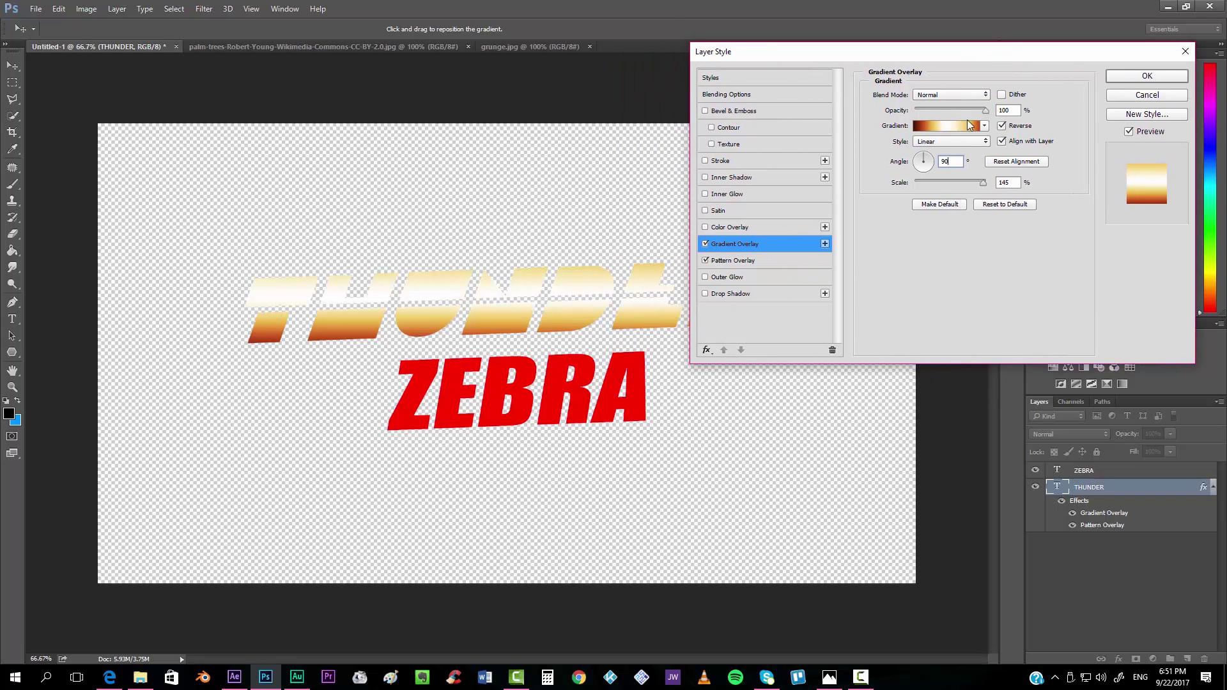
left_click(968, 122)
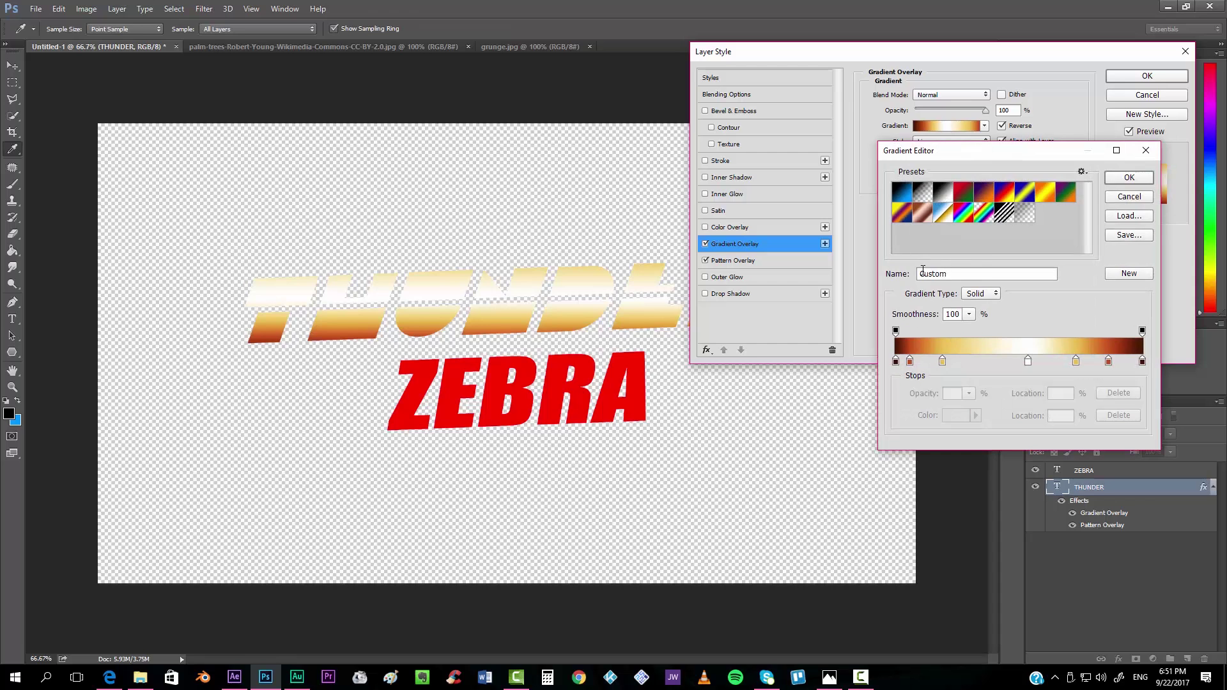
left_click(940, 192)
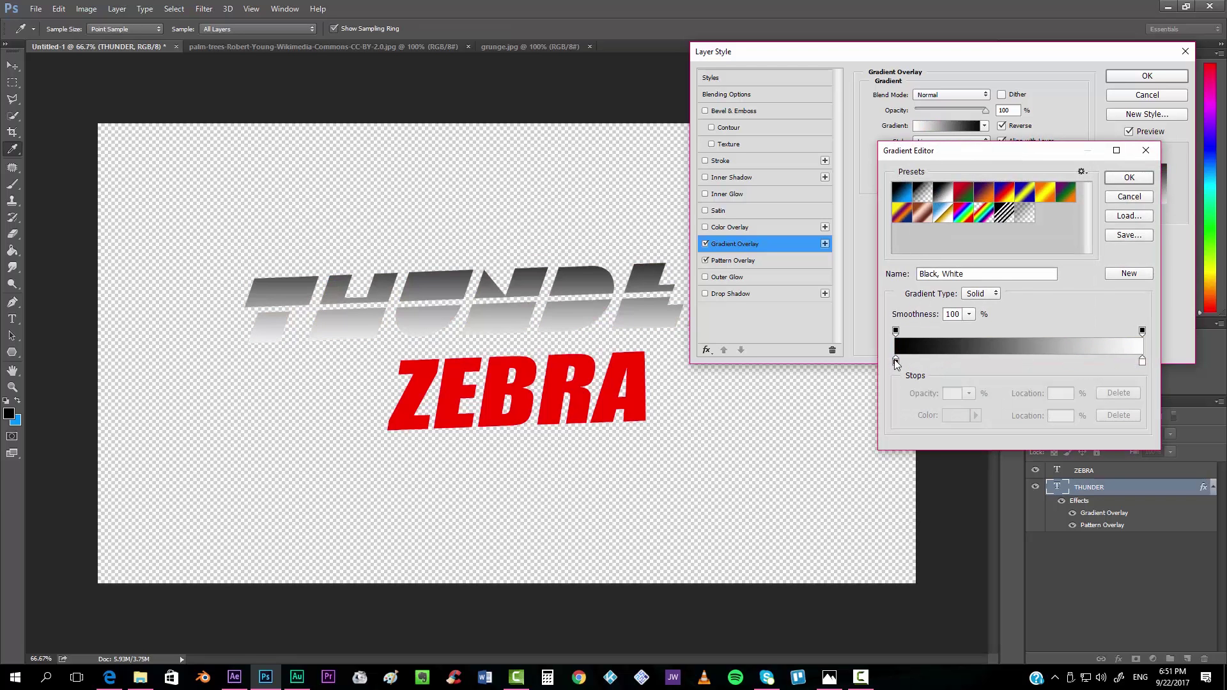
double_click(897, 362)
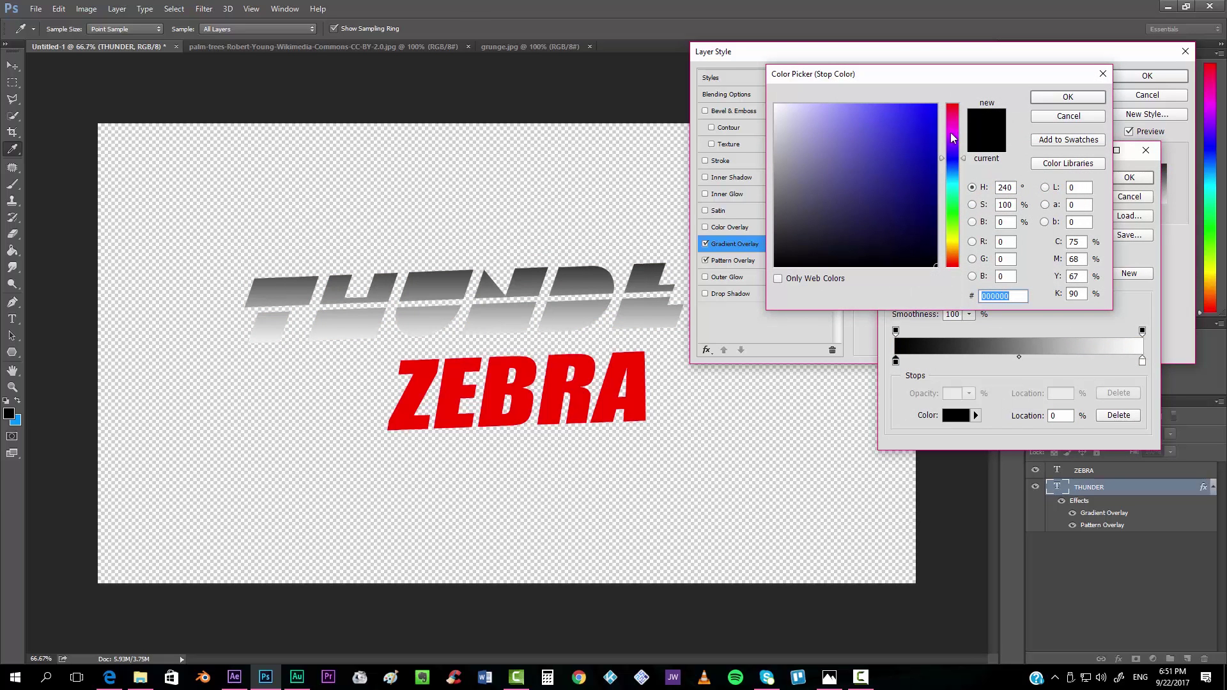
left_click_drag(951, 137, 953, 127)
left_click_drag(840, 127, 817, 100)
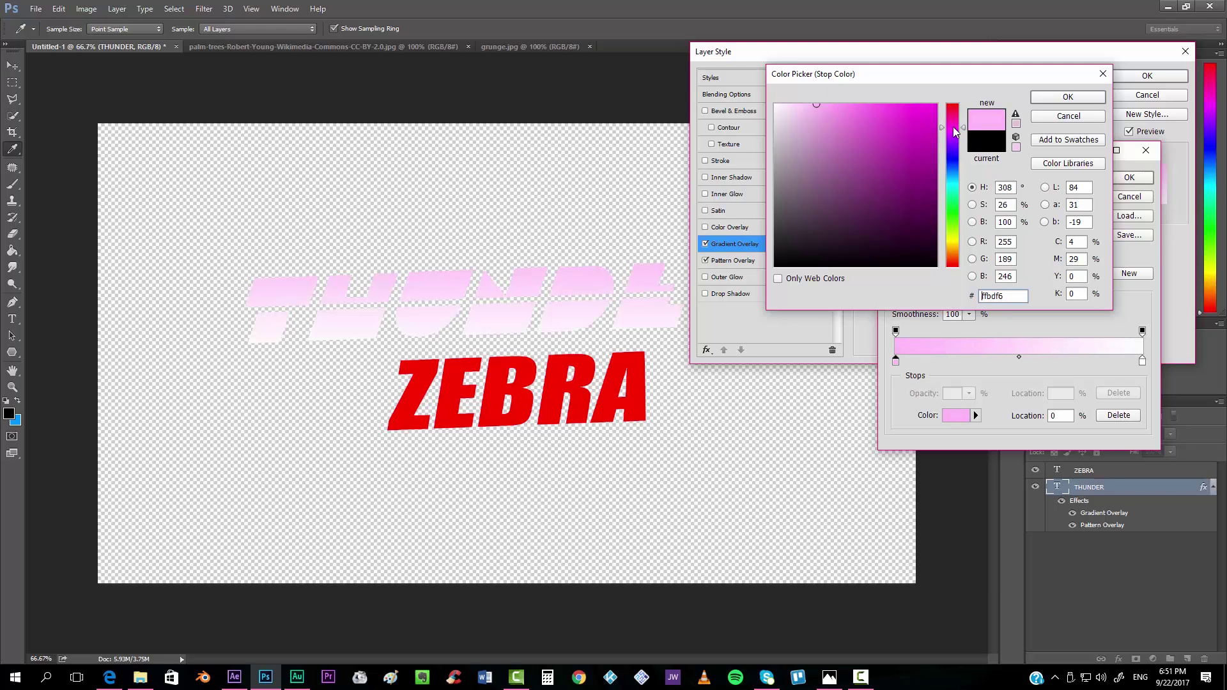
left_click(954, 128)
left_click(1059, 99)
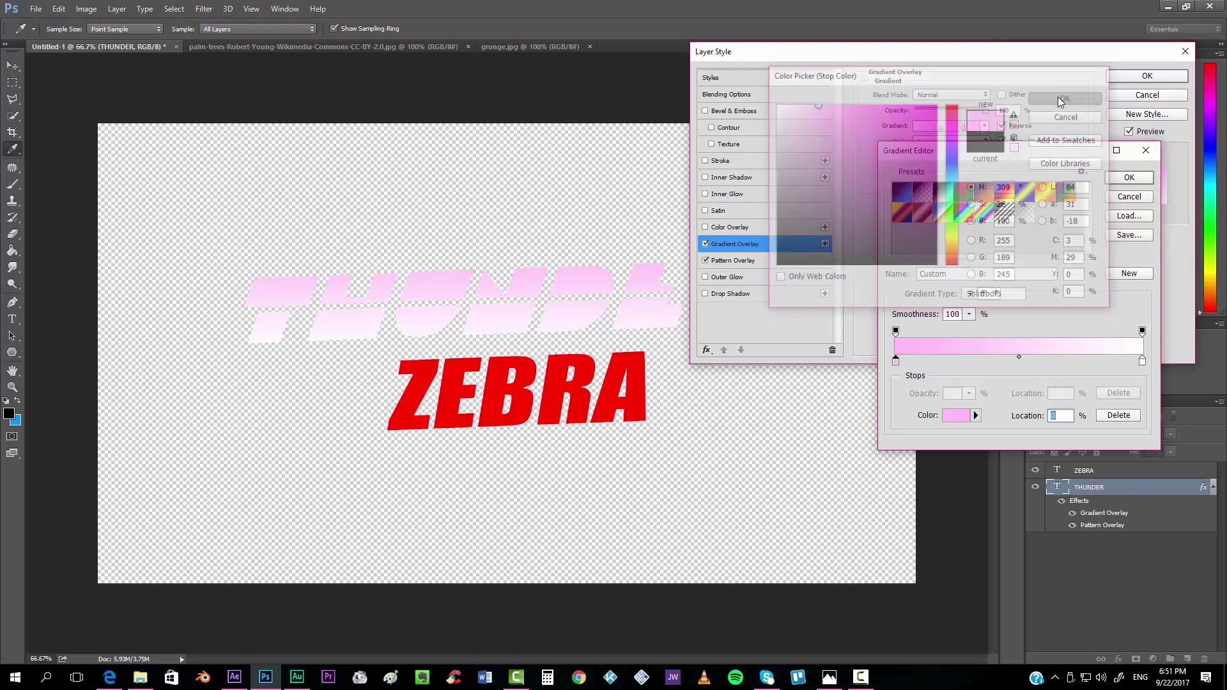
Add a gradient colour stop at 13% and set it to pink #ff72e9.
left_click(928, 362)
double_click(927, 362)
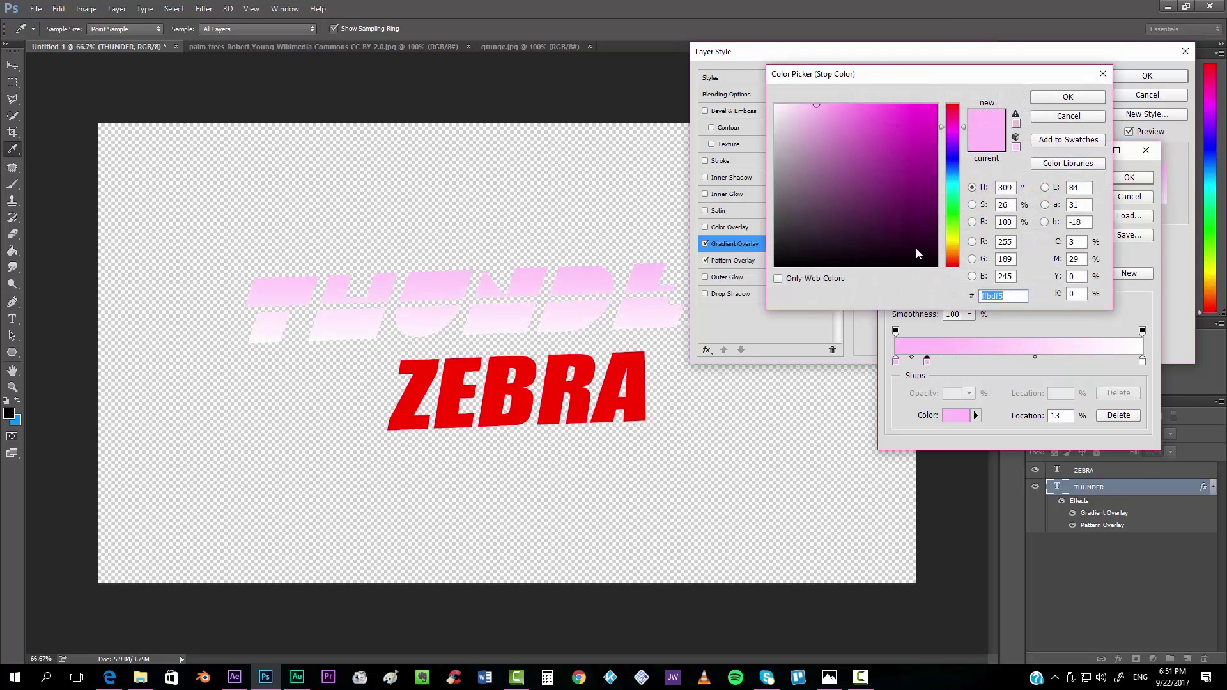
left_click_drag(863, 119, 864, 96)
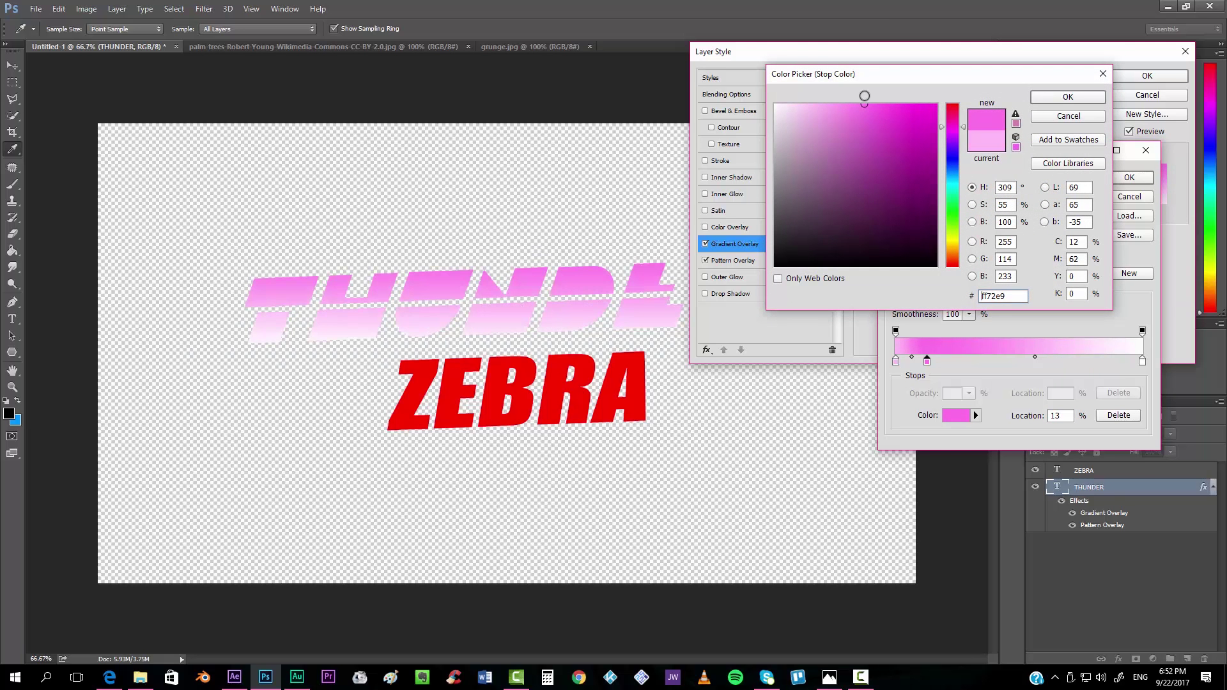
left_click(1068, 97)
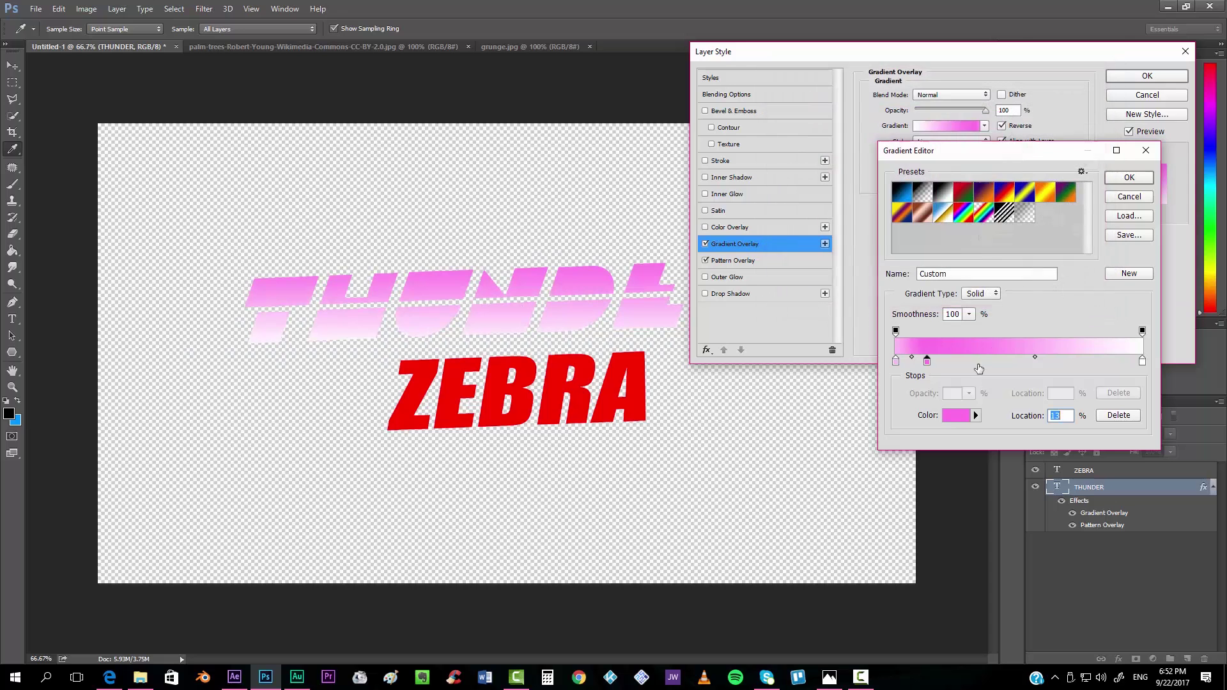
Add a gradient colour stop at 33% and set it to hot pink #ff198b.
left_click(978, 362)
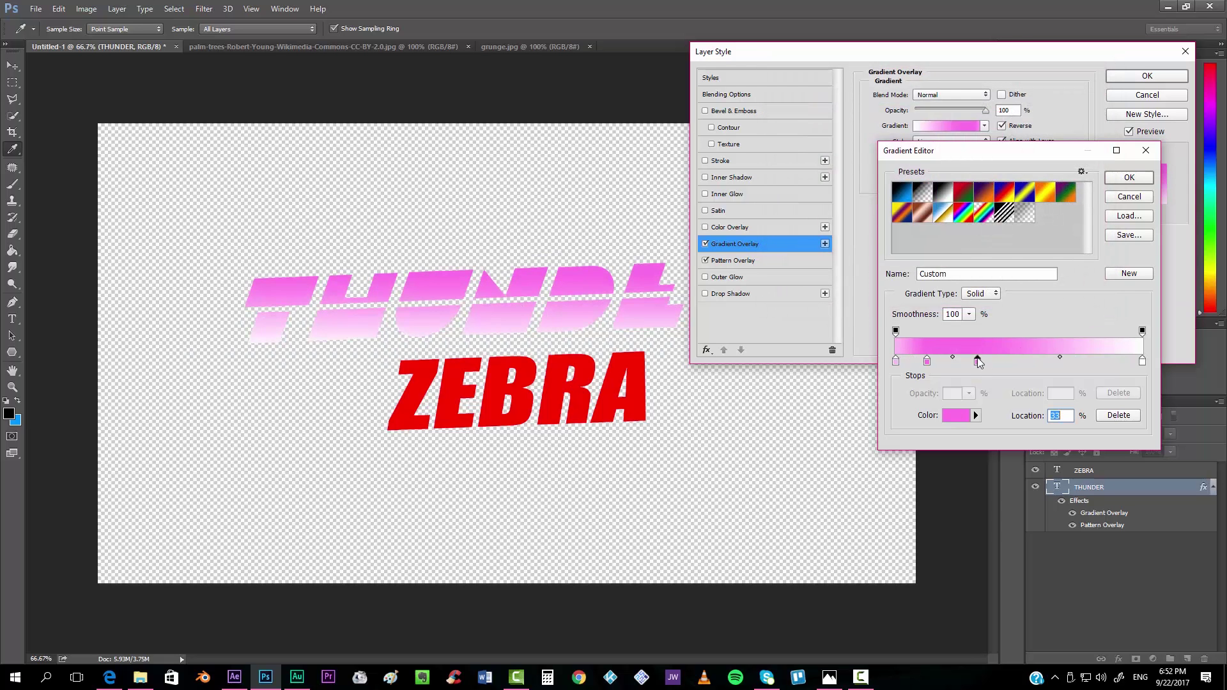
double_click(978, 362)
left_click_drag(919, 121, 937, 91)
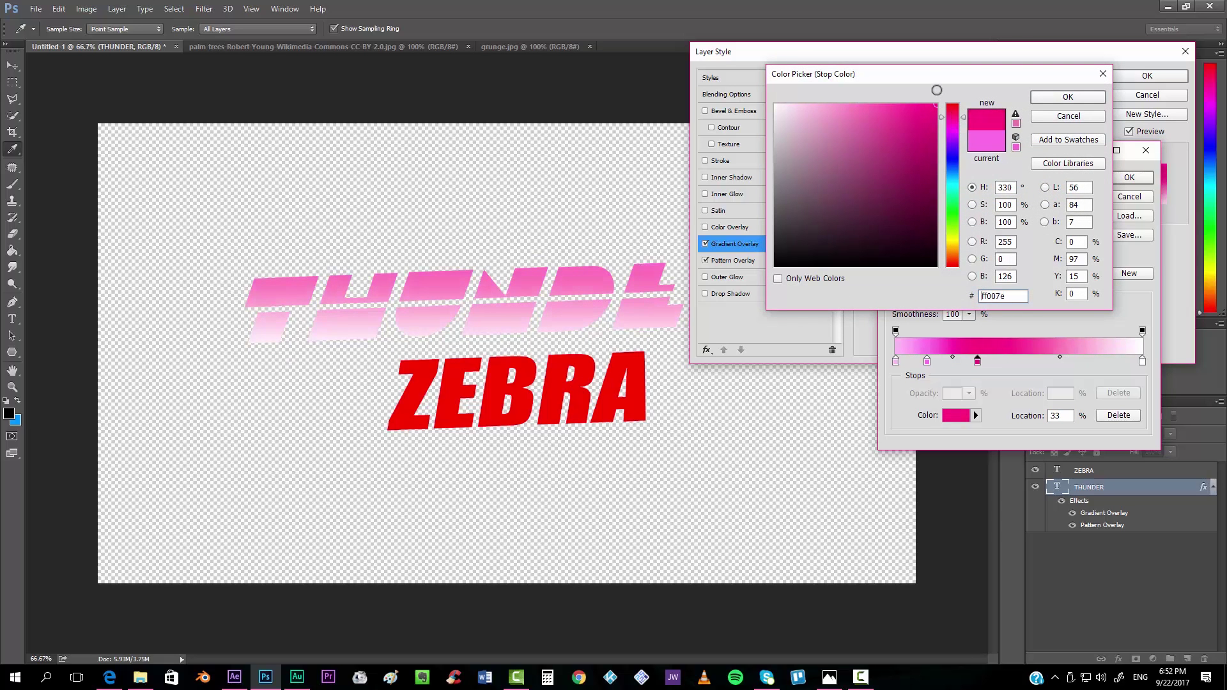
left_click(921, 104)
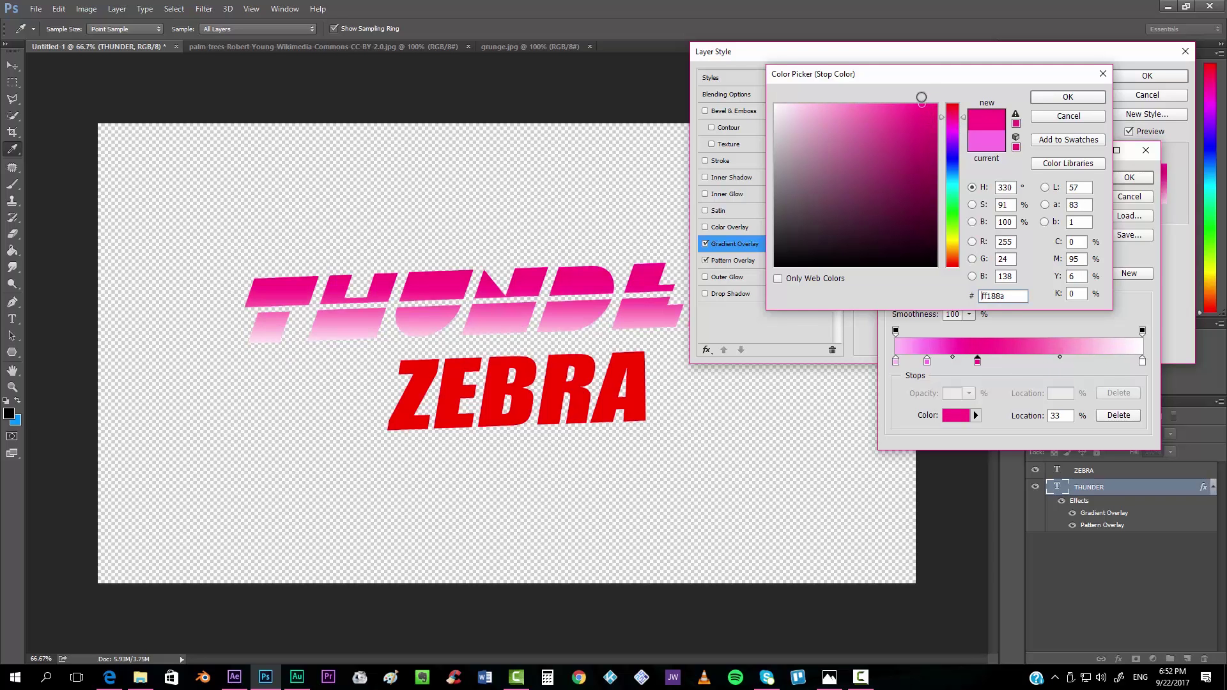
left_click(1067, 97)
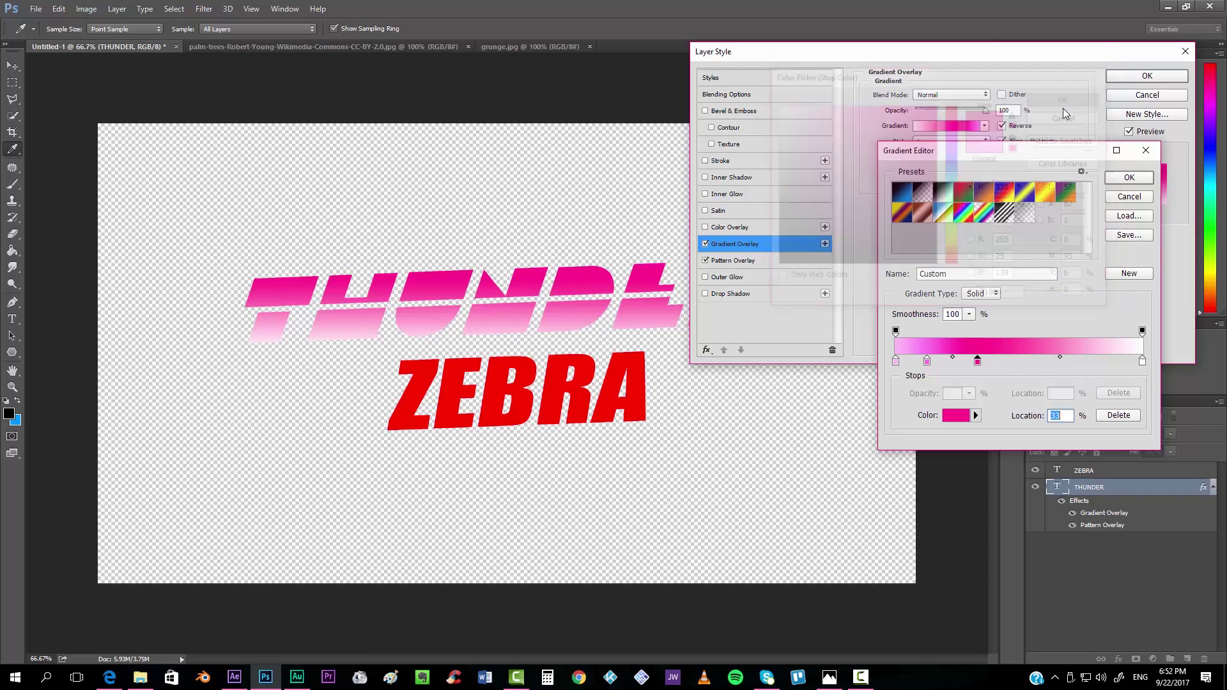
Add a gradient colour stop at 50% and set it to light pink #ffaed6.
left_click(1019, 361)
double_click(1019, 362)
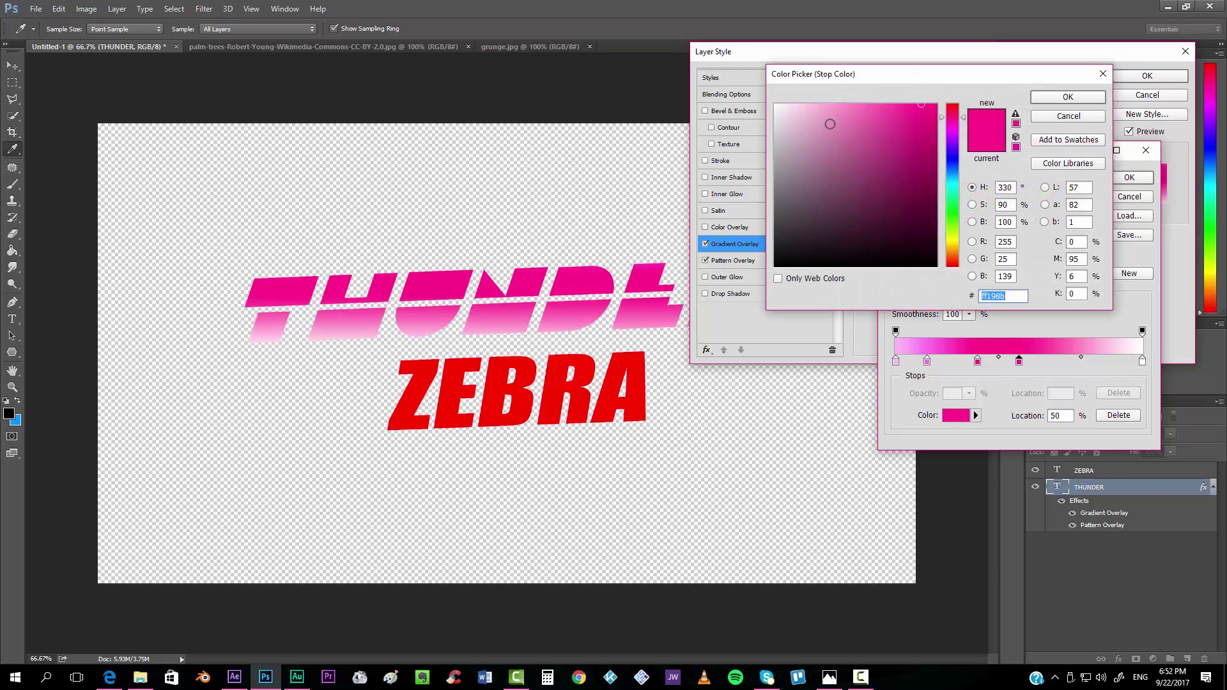
left_click(819, 105)
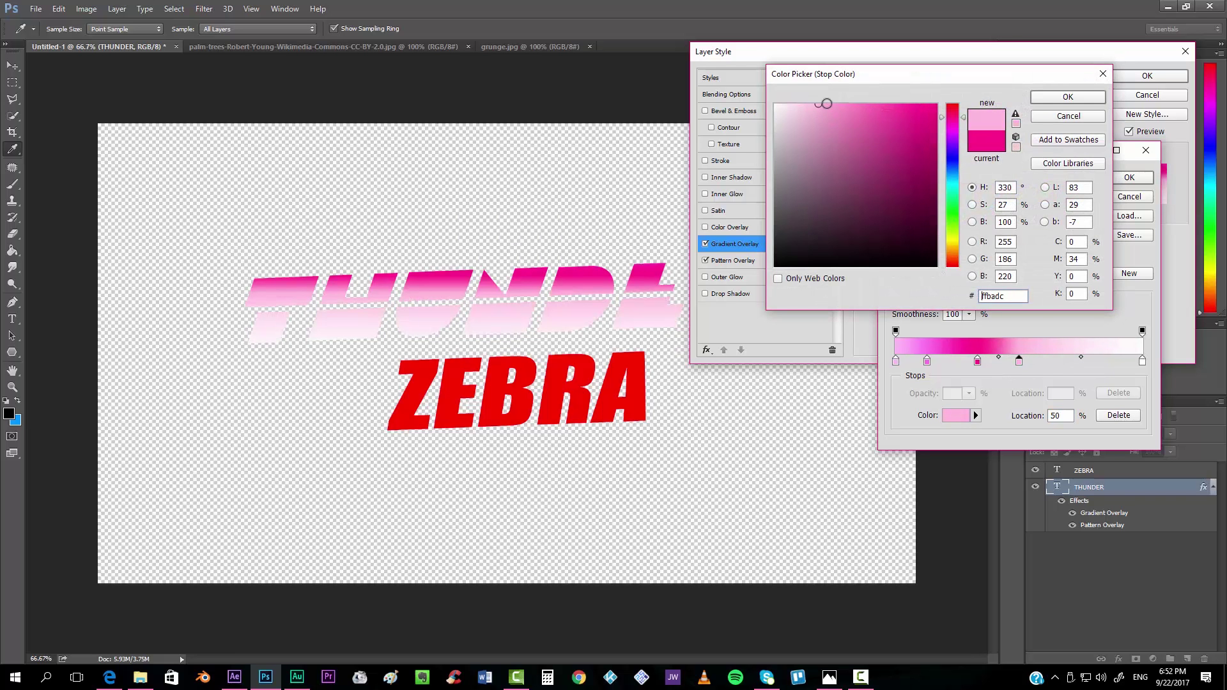
left_click(827, 104)
left_click(1058, 97)
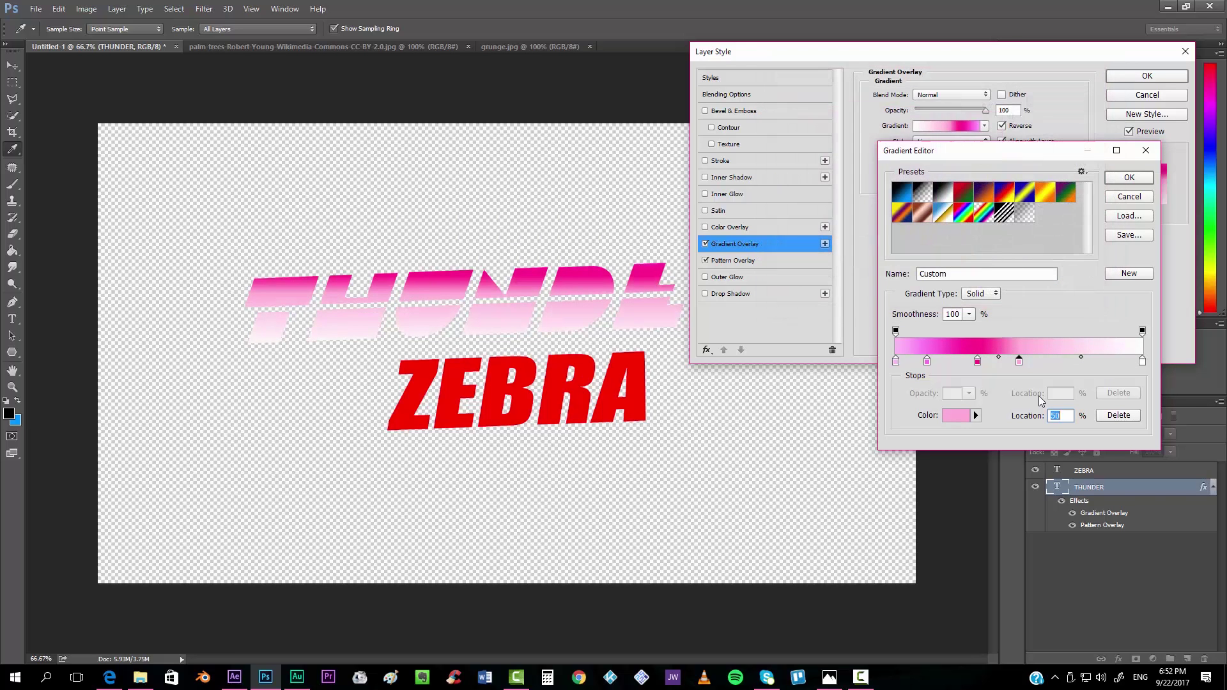
Add a gradient colour stop at 44% and set it to a saturated crimson pink.
double_click(1005, 362)
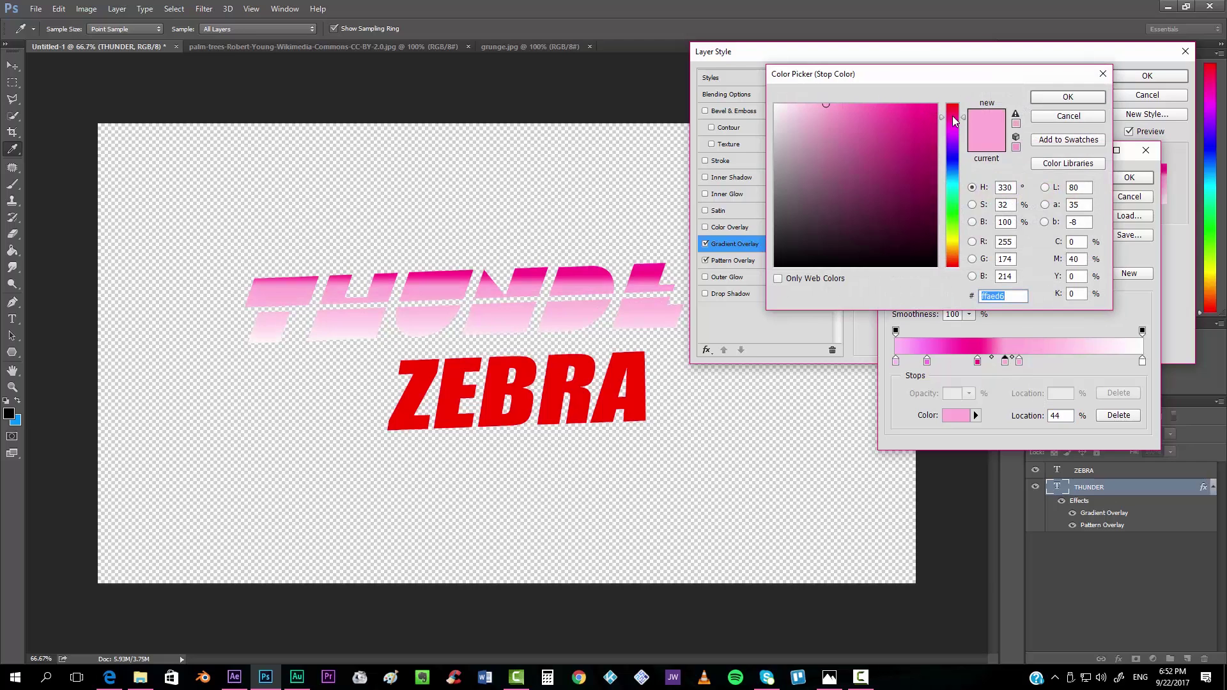
left_click(953, 111)
left_click(918, 103)
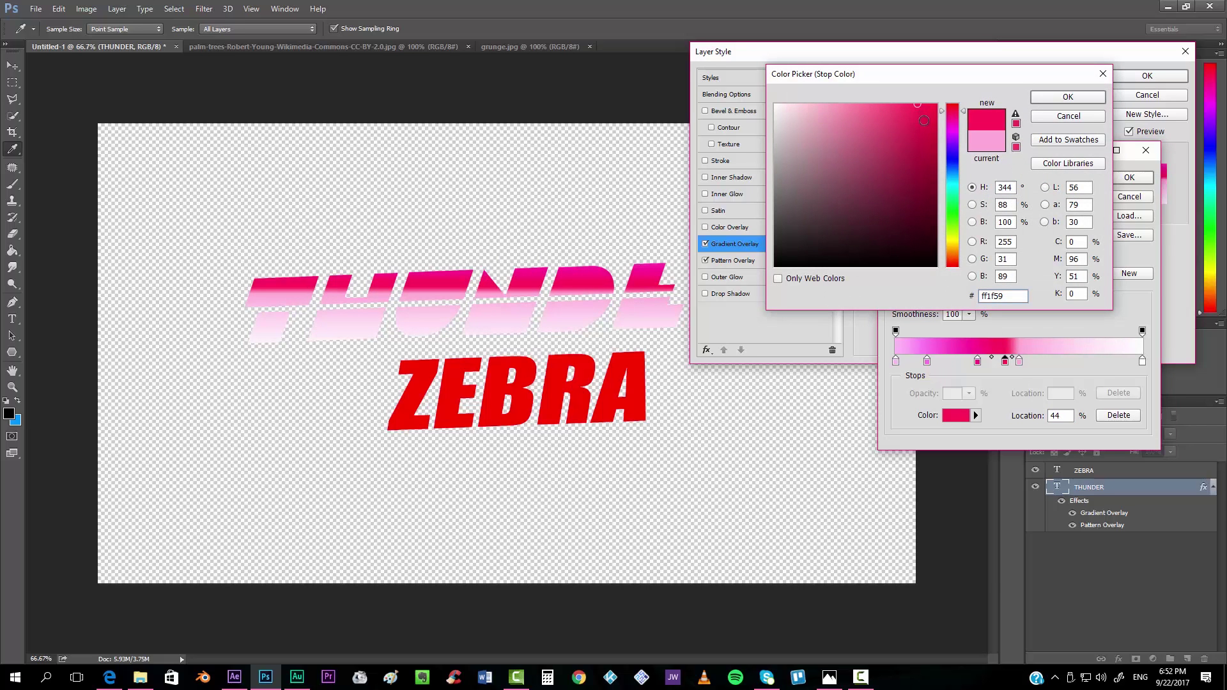
left_click(907, 104)
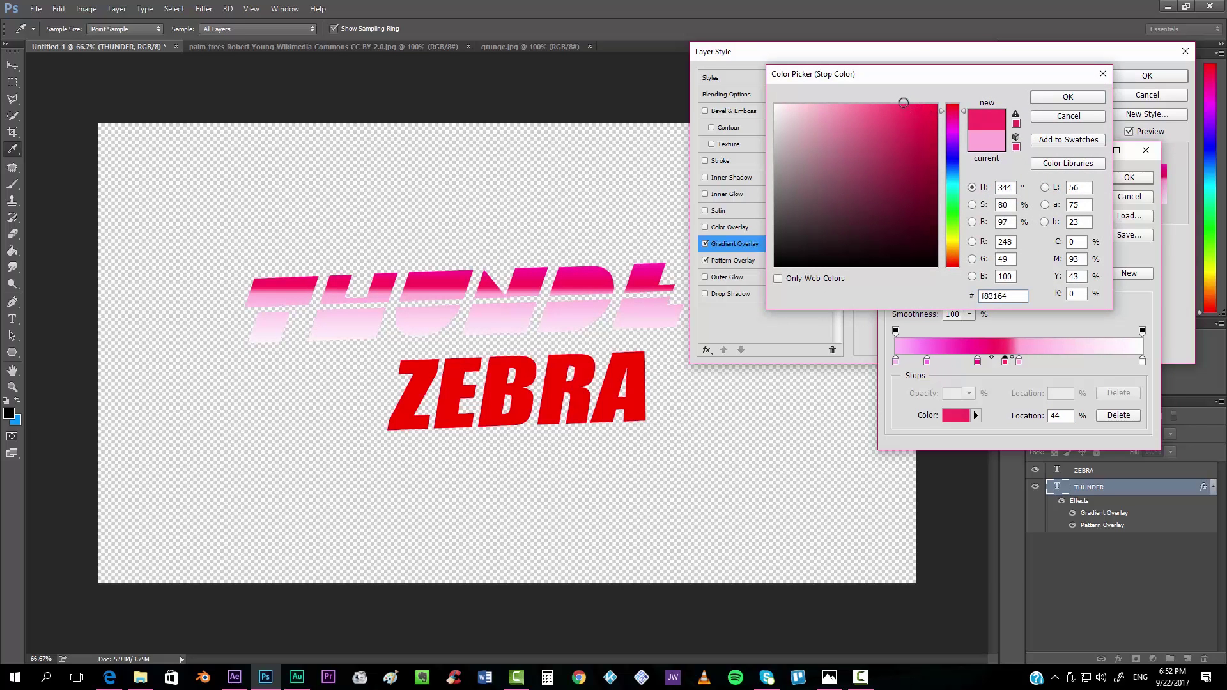
left_click(1068, 97)
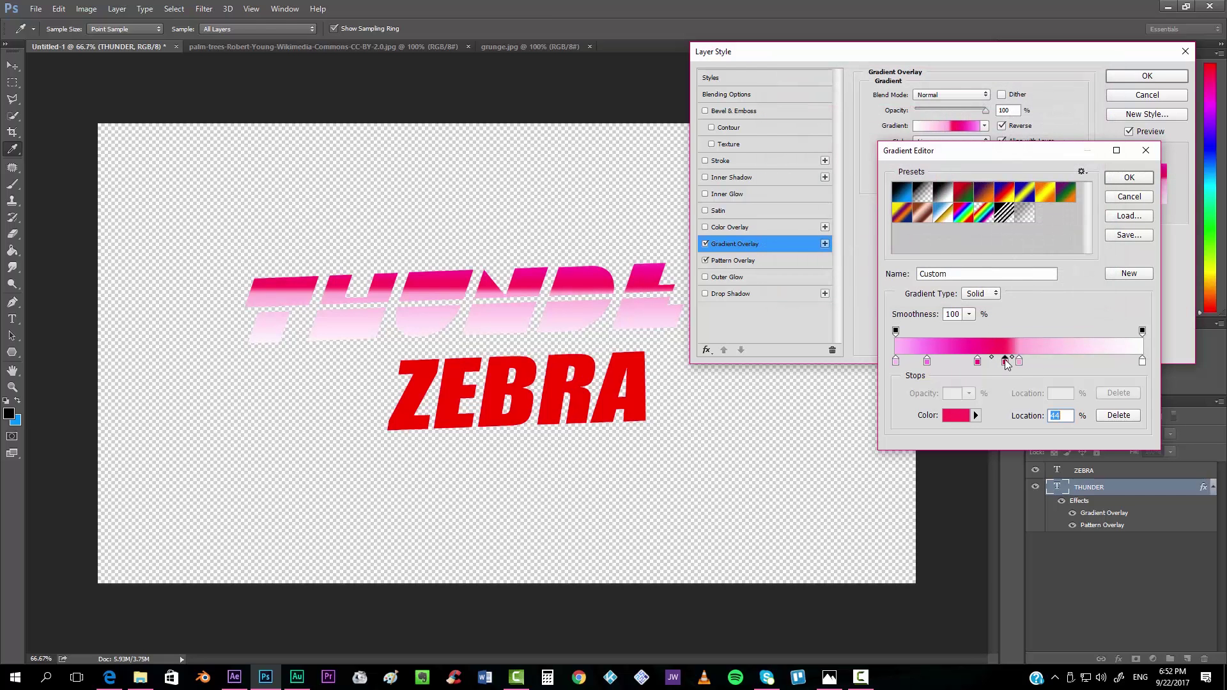
Mirror the existing stops on the gradient's second half: crimson at 56%, hot pink at 69% and pink at about 92%.
left_click(1035, 365)
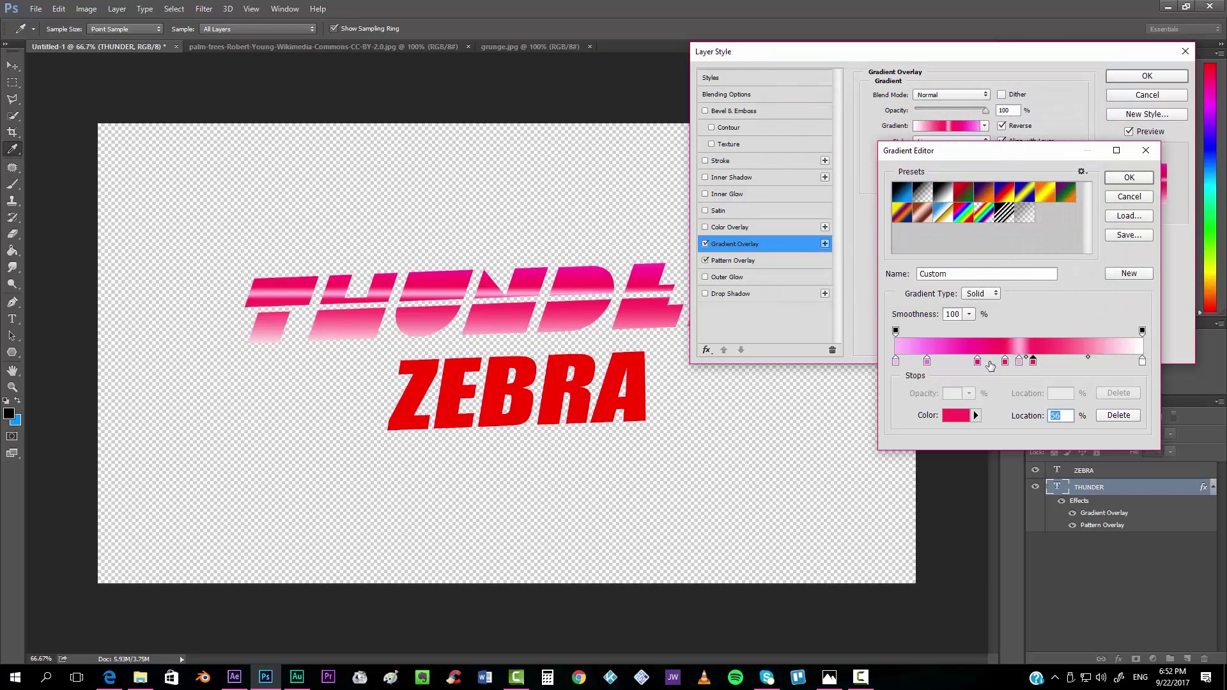
left_click(1068, 363)
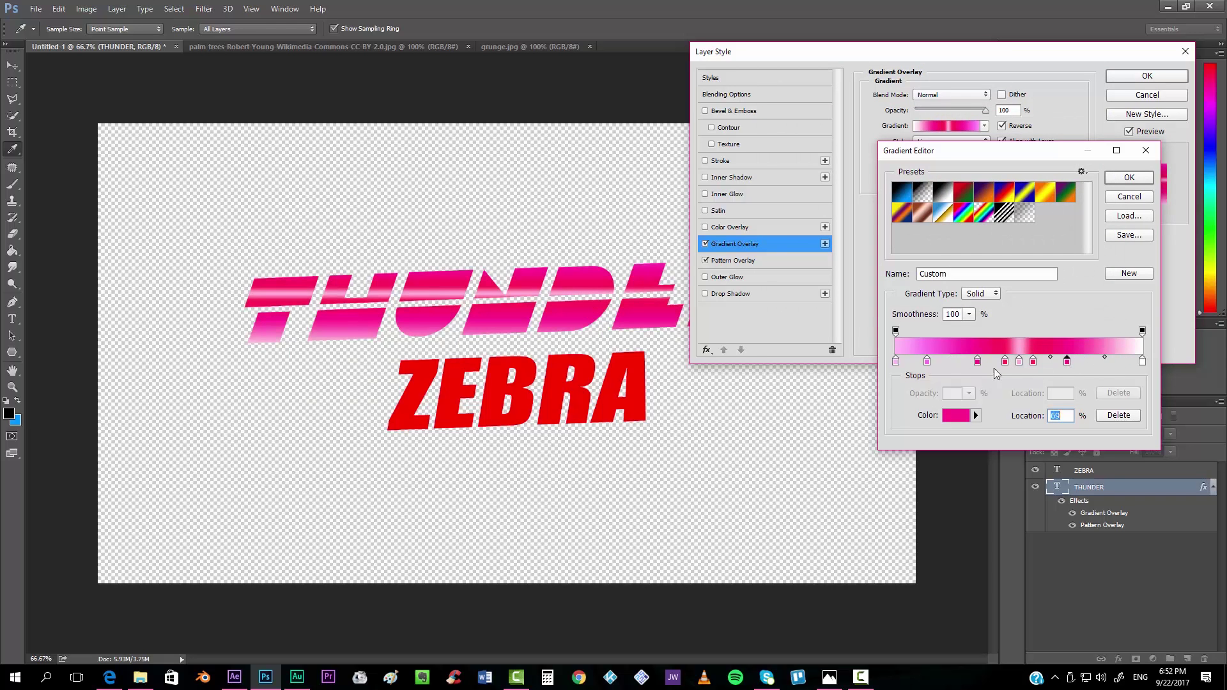
left_click(927, 361)
left_click(1125, 361)
Make both gradient end stops white, the last one #ffffff at 100%, keep a pink stop at about 89%, and apply the gradient.
left_click(1143, 362)
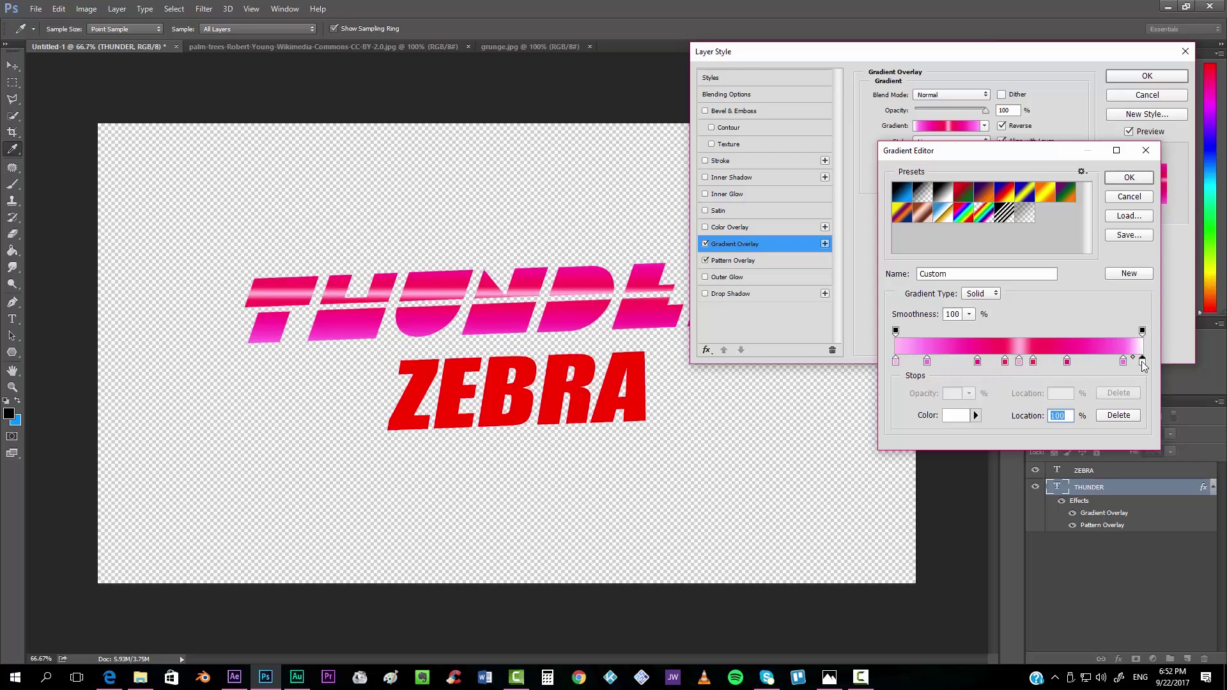
left_click_drag(1123, 362, 1143, 362)
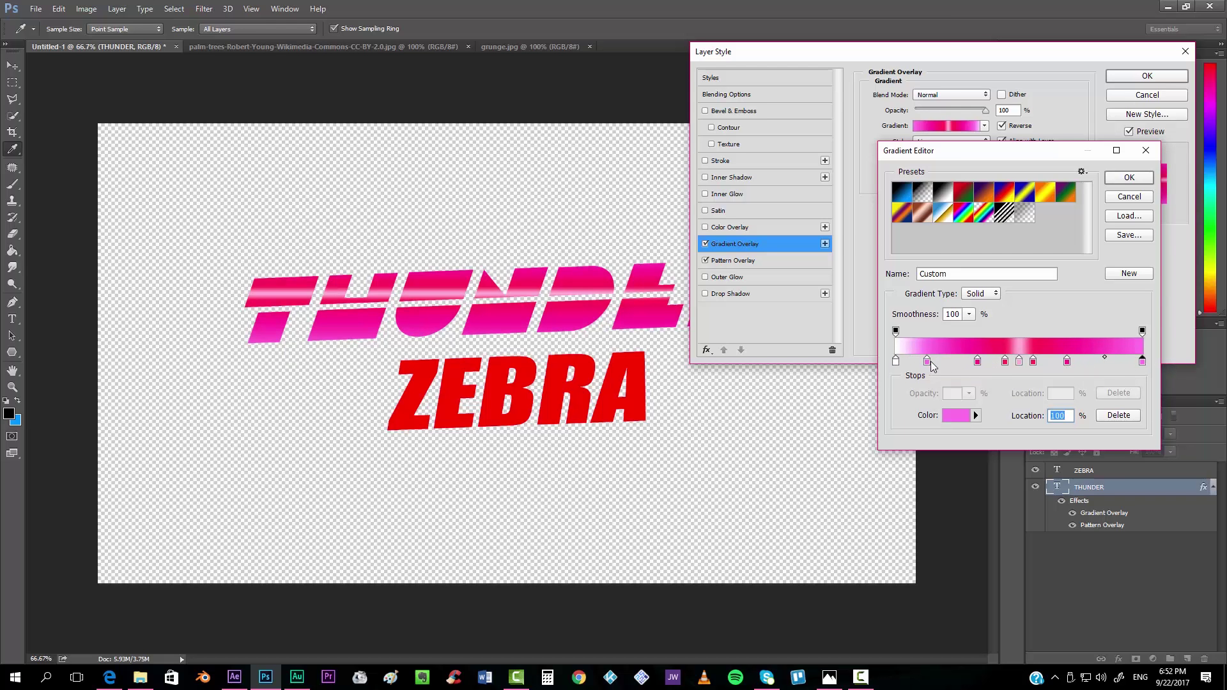
left_click(1136, 363)
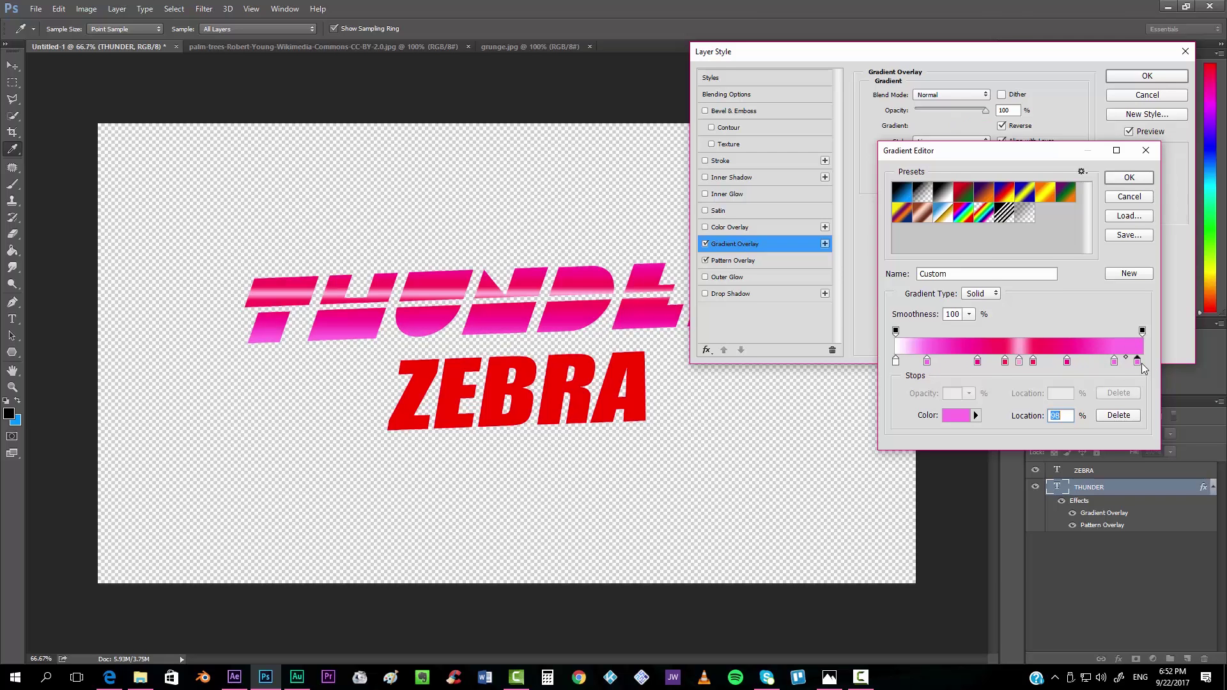
double_click(1138, 361)
type("ffffff")
key("Return")
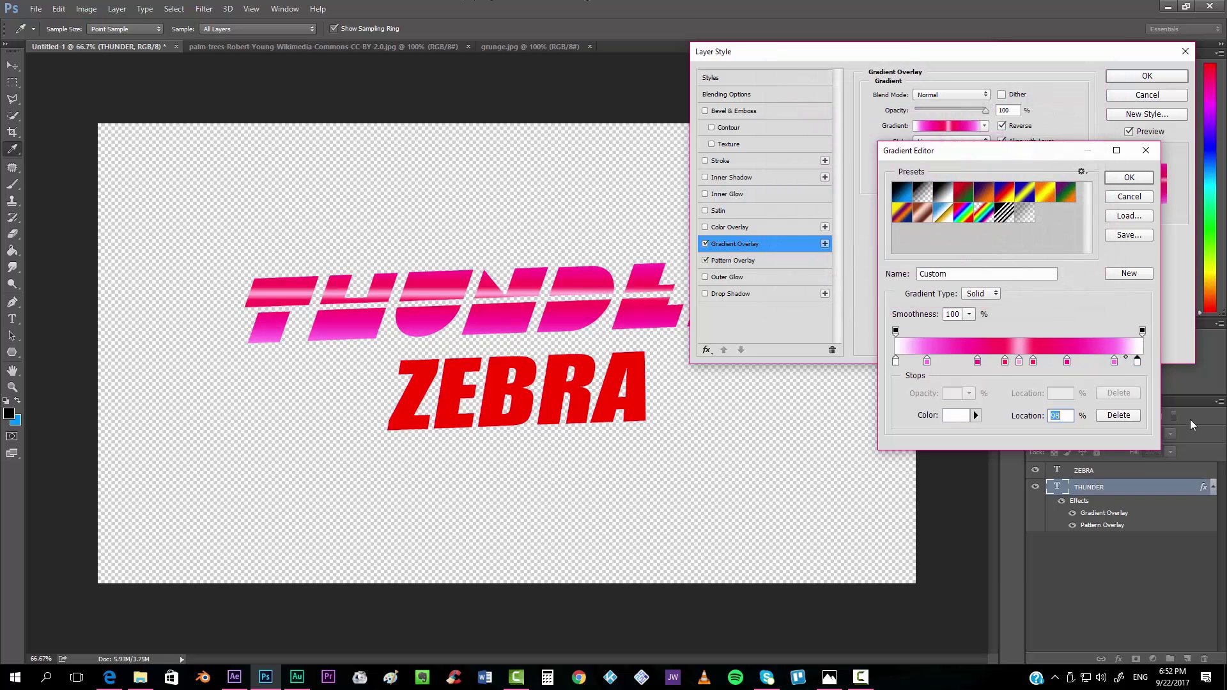
left_click_drag(1138, 362, 1195, 359)
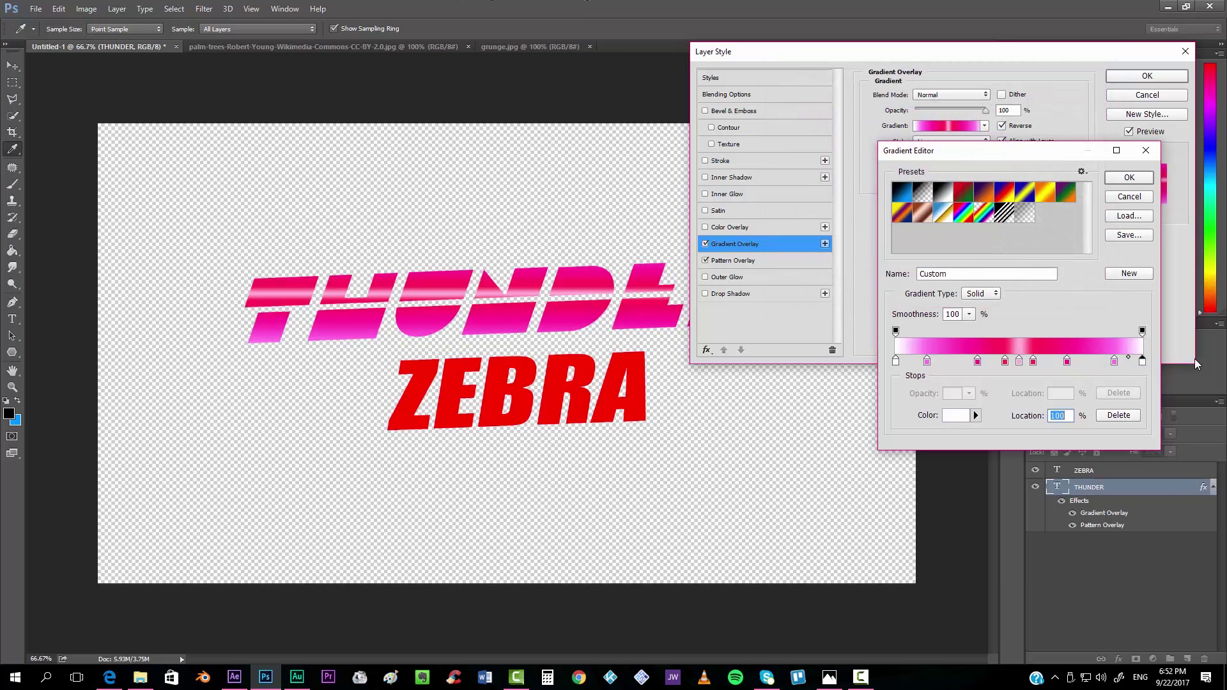
left_click(1114, 362)
left_click(1130, 179)
Set the Gradient Overlay angle to 92° so it follows the tilt of the THUNDER text.
left_click_drag(966, 52, 985, 48)
left_click_drag(946, 158, 939, 154)
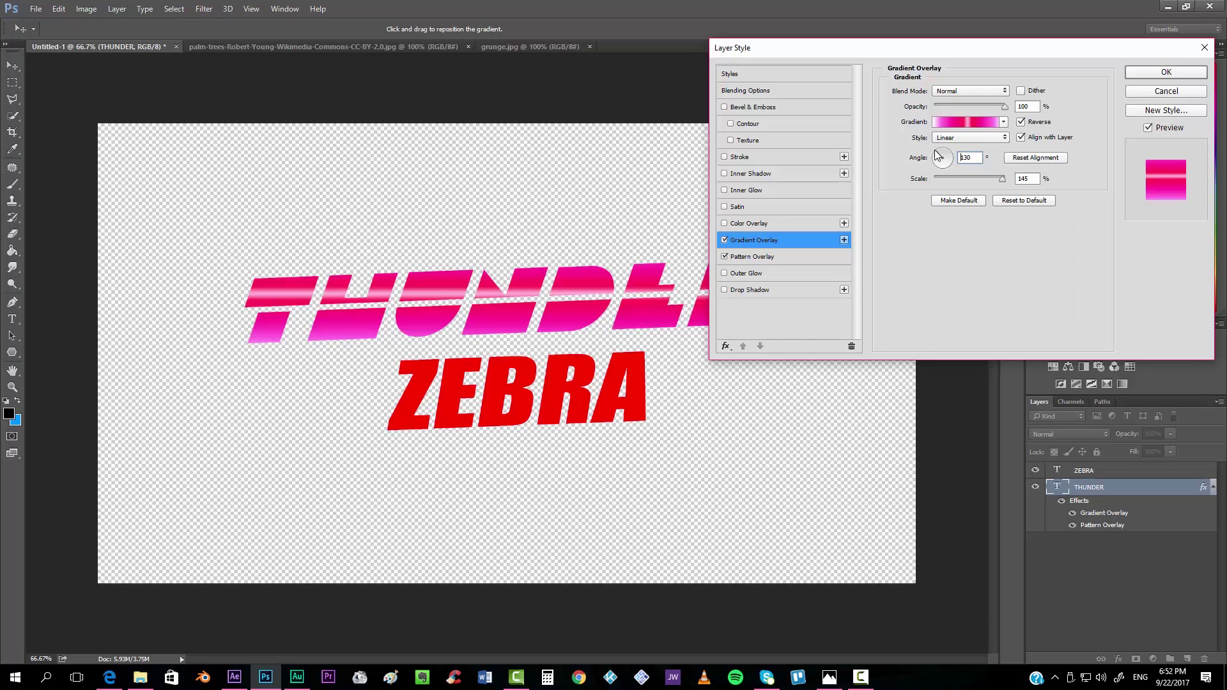
left_click(941, 149)
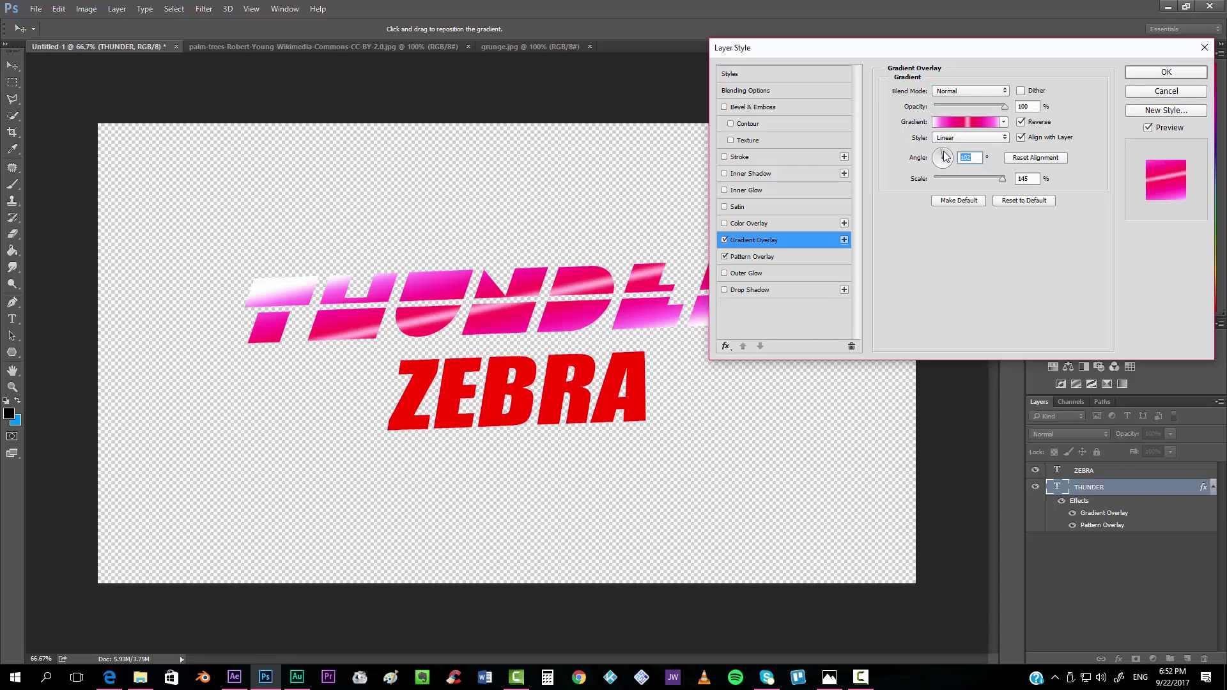
left_click_drag(945, 155, 942, 148)
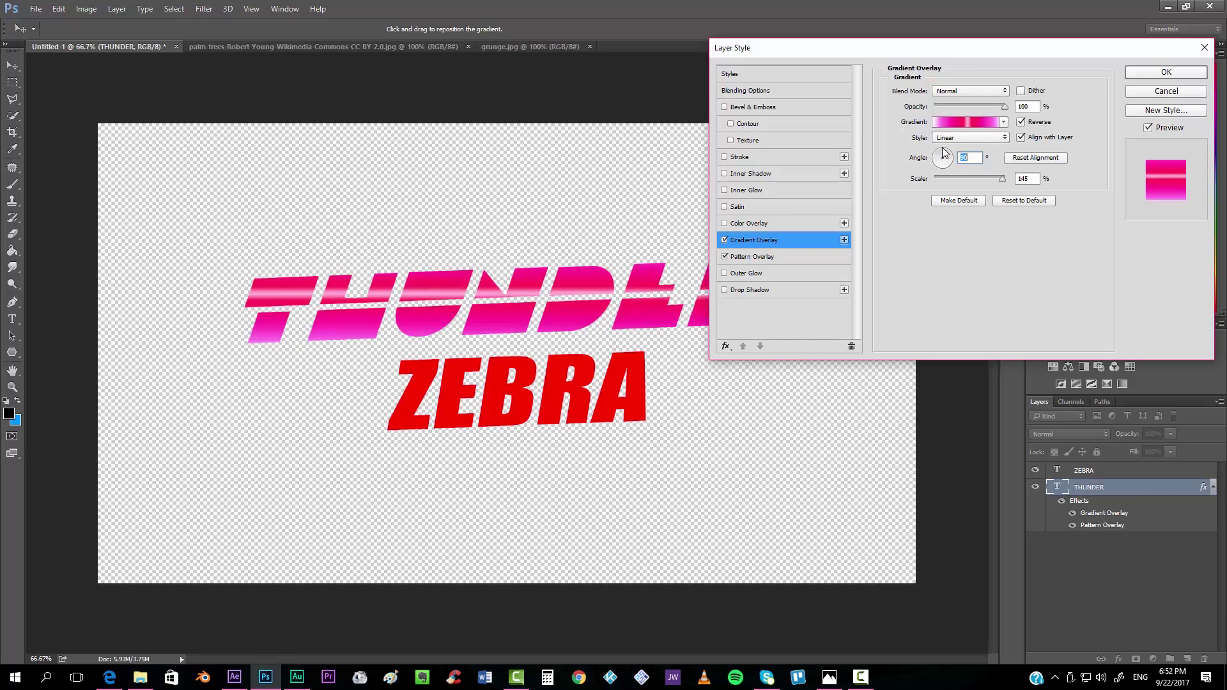
type("31")
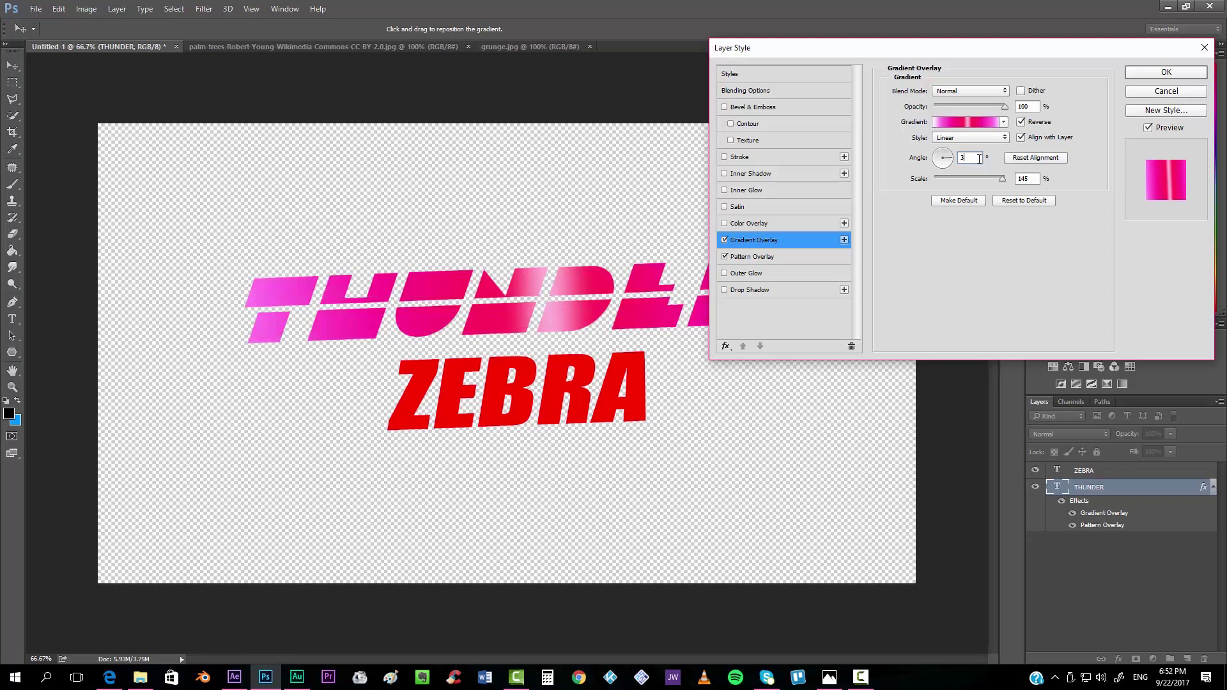
key("shift+Up")
key("shift+Up")
key("shift+Up")
key("shift+Up")
key("shift+Up")
key("shift+Up")
key("Up")
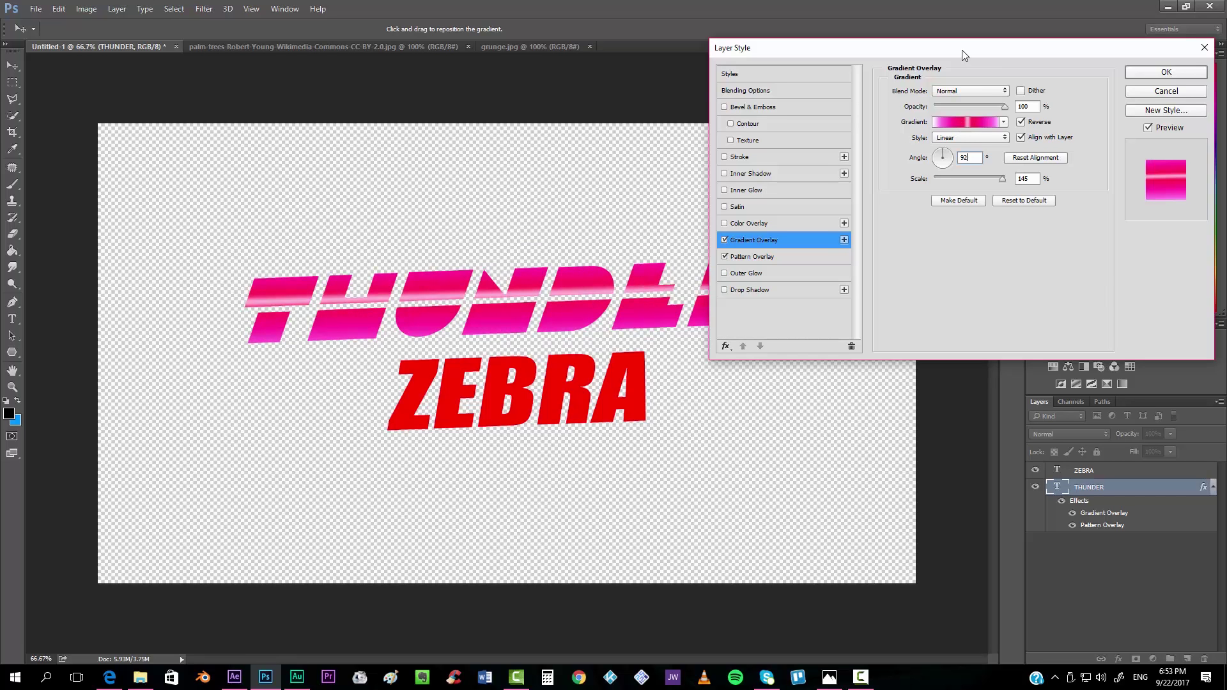
Shift the overlay gradient slightly downward on the THUNDER text and lower its opacity to about 84%.
mouse_move(962, 50)
left_mouse_down()
mouse_move(1042, 26)
mouse_move(1176, 75)
mouse_move(950, 55)
left_mouse_up()
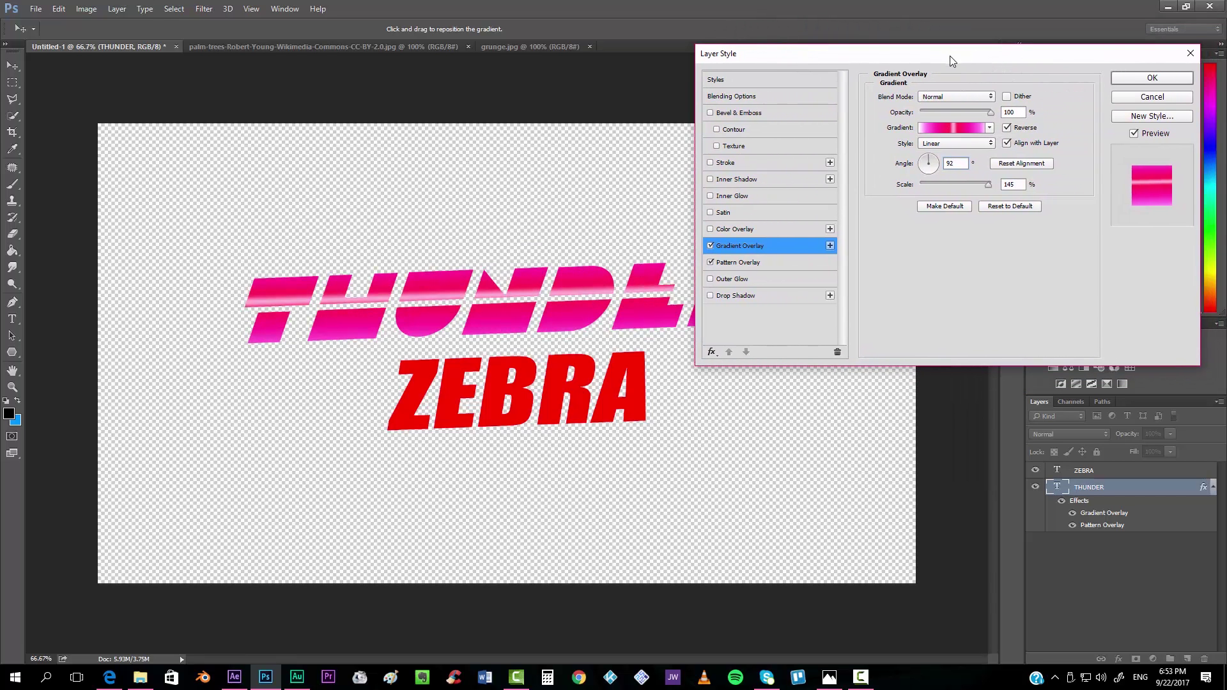
left_click_drag(407, 318, 405, 321)
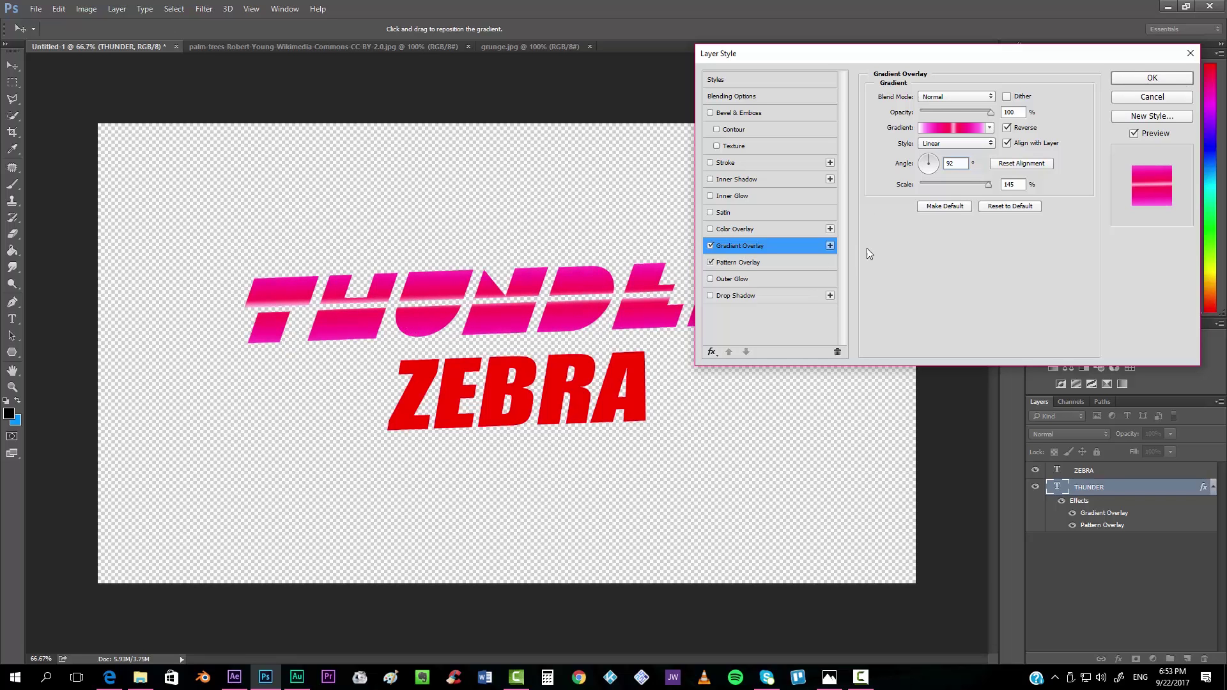
left_click_drag(983, 112, 977, 111)
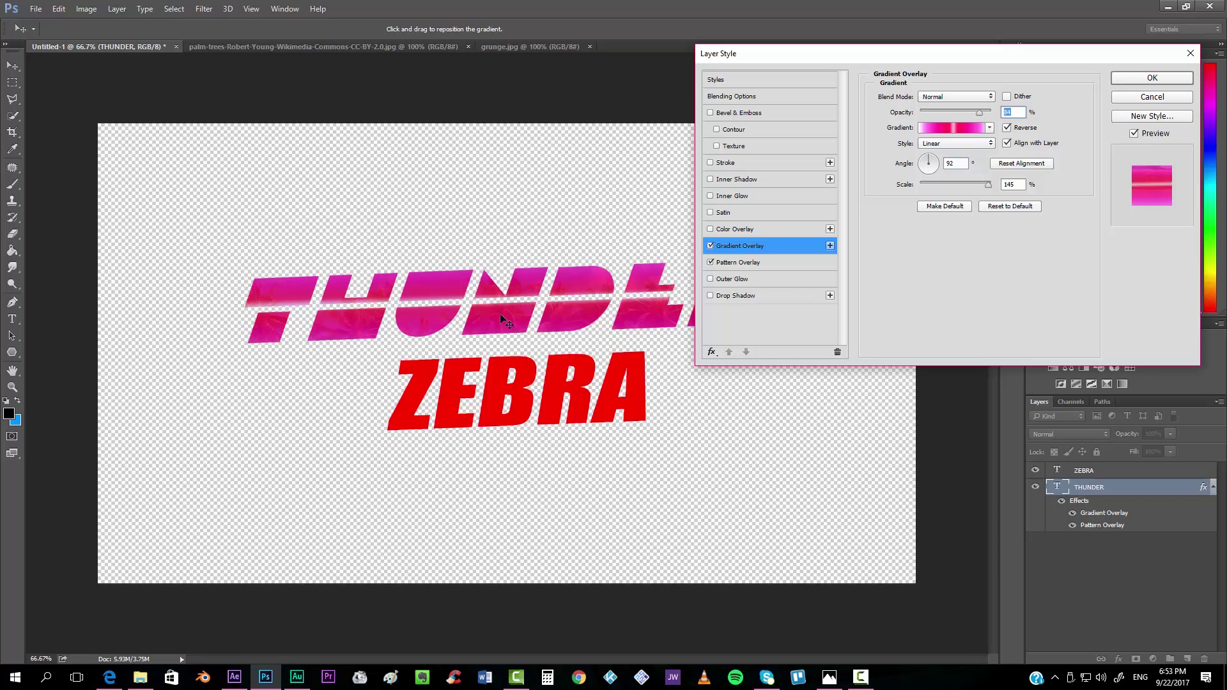
Add a Stroke effect to the THUNDER layer and set its colour to pale cream #ffebc0.
mouse_move(965, 53)
left_mouse_down()
mouse_move(1114, 26)
mouse_move(956, 49)
left_mouse_up()
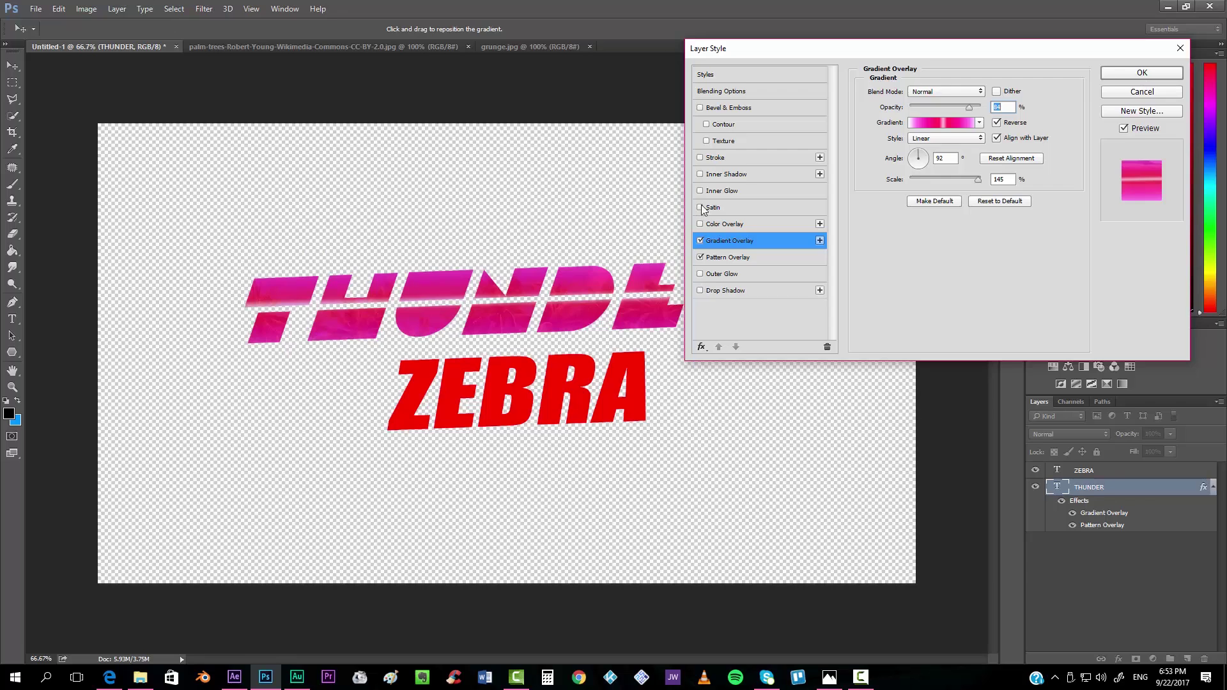
left_click(710, 160)
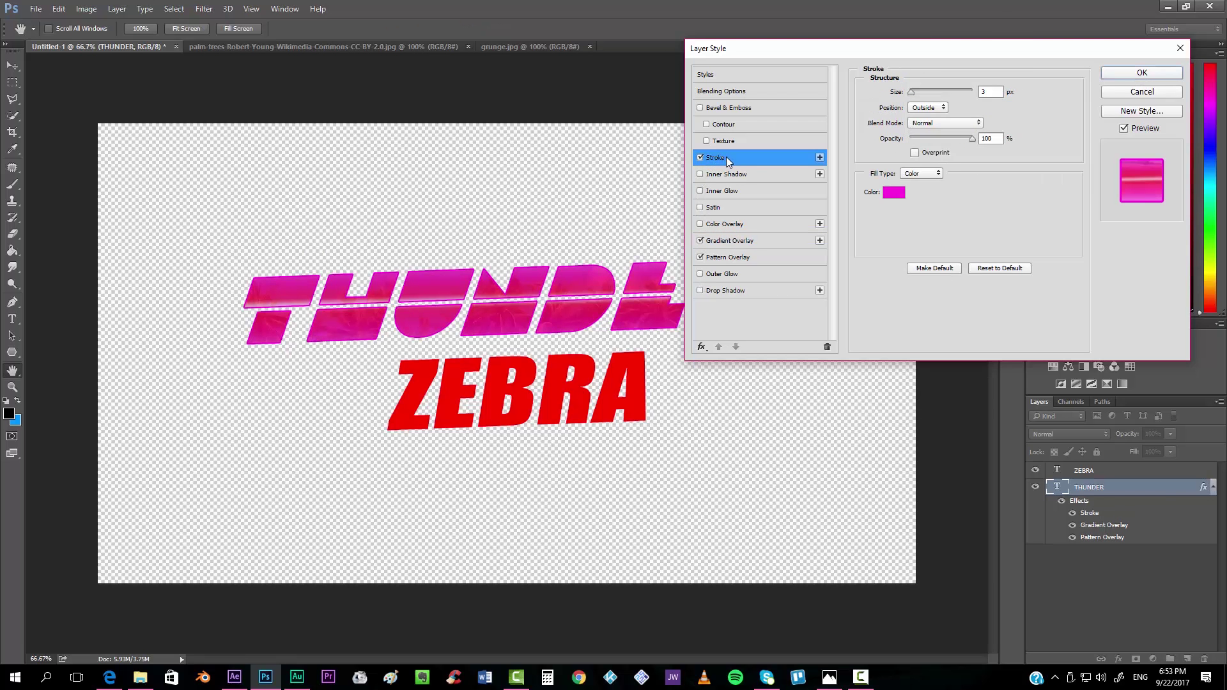
left_click(894, 198)
left_click_drag(850, 128, 811, 90)
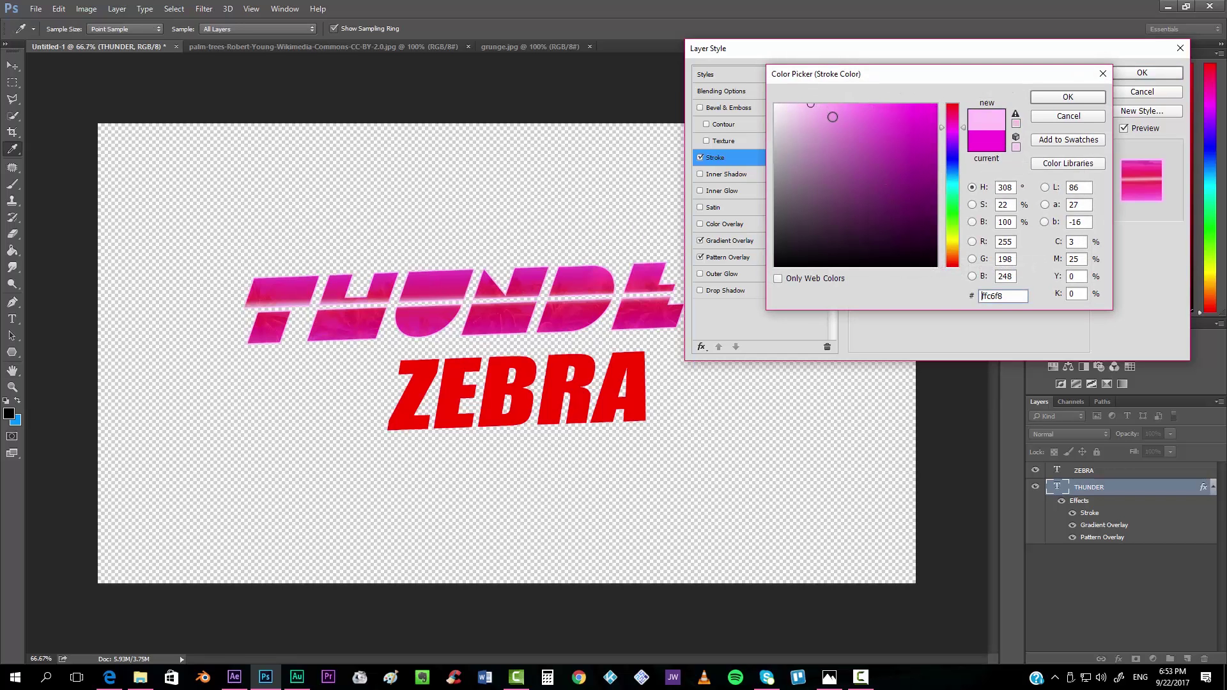
left_click_drag(954, 256, 954, 249)
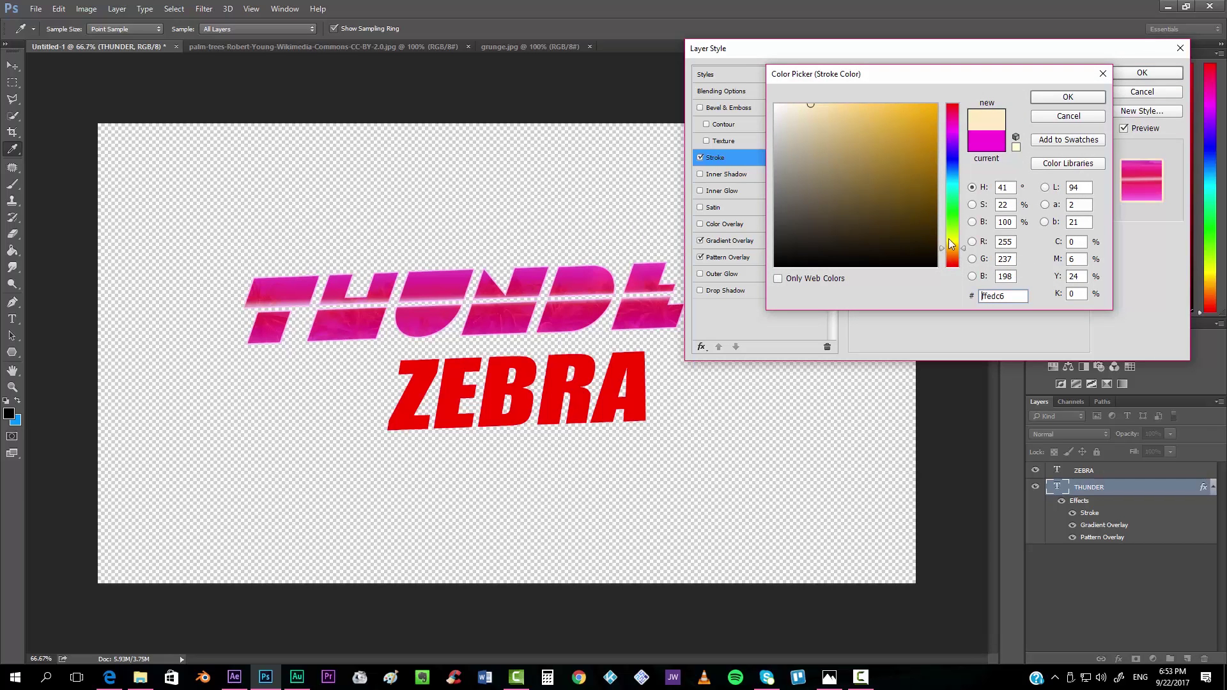
left_click_drag(805, 106, 815, 82)
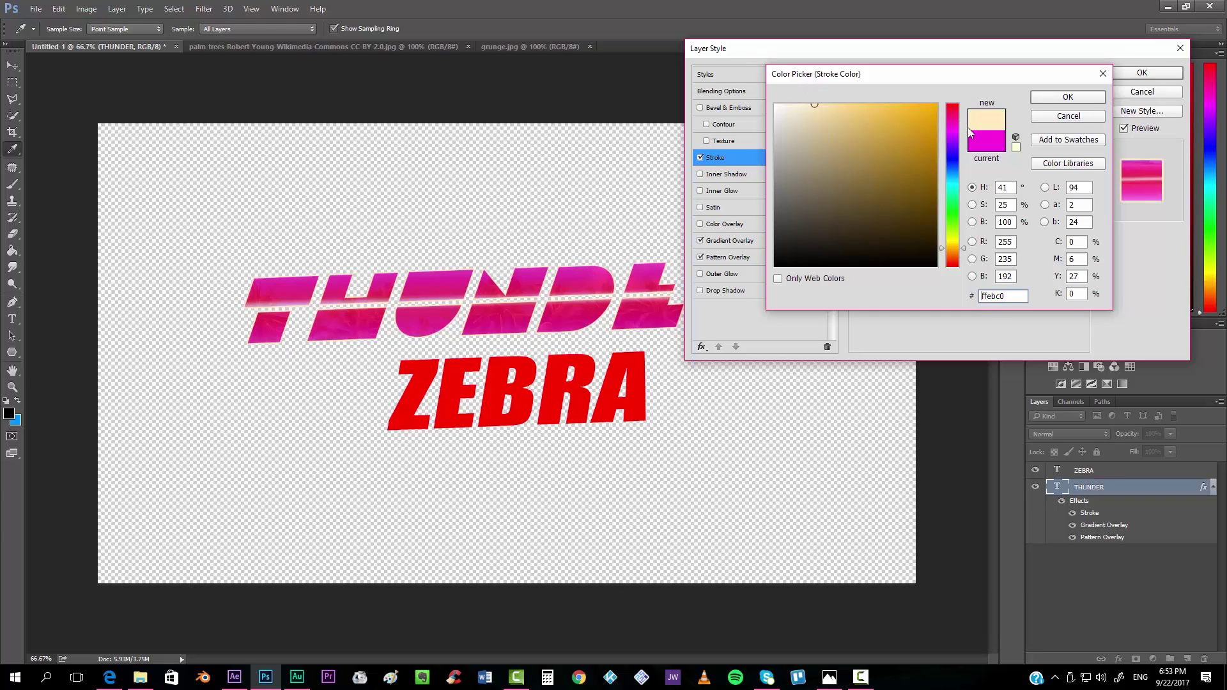
left_click(1067, 96)
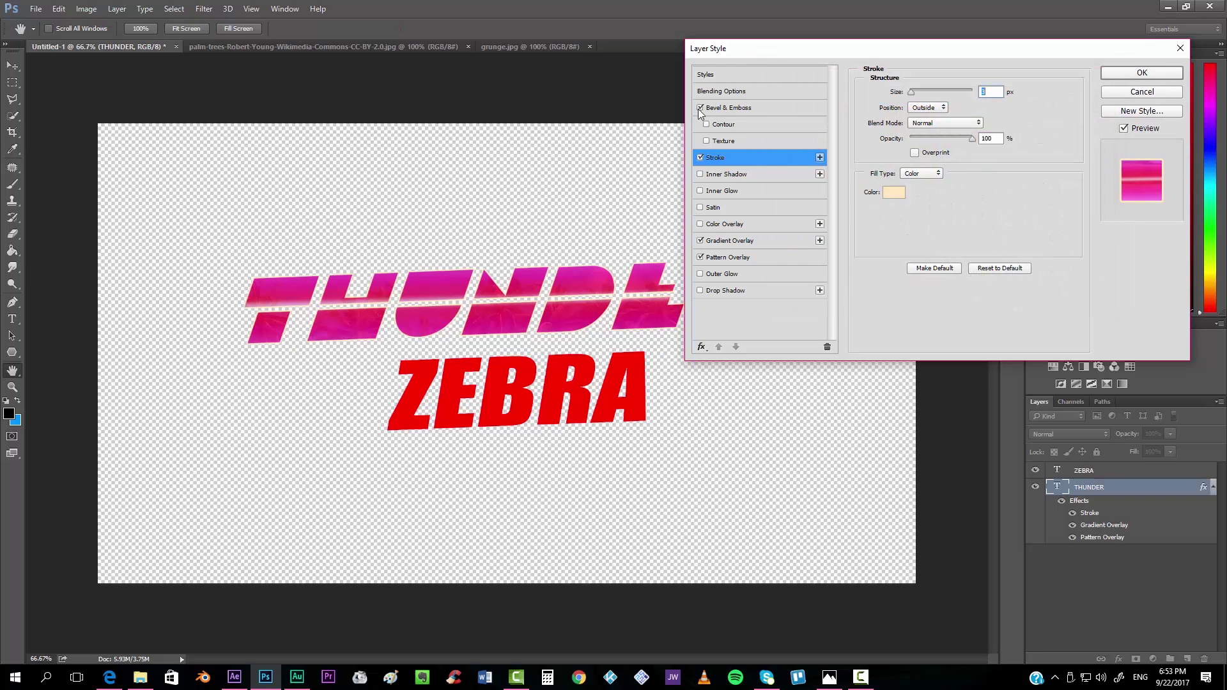
Add an Inner Bevel to the THUNDER layer with a depth of 256% and a size of 13 px.
left_click(738, 108)
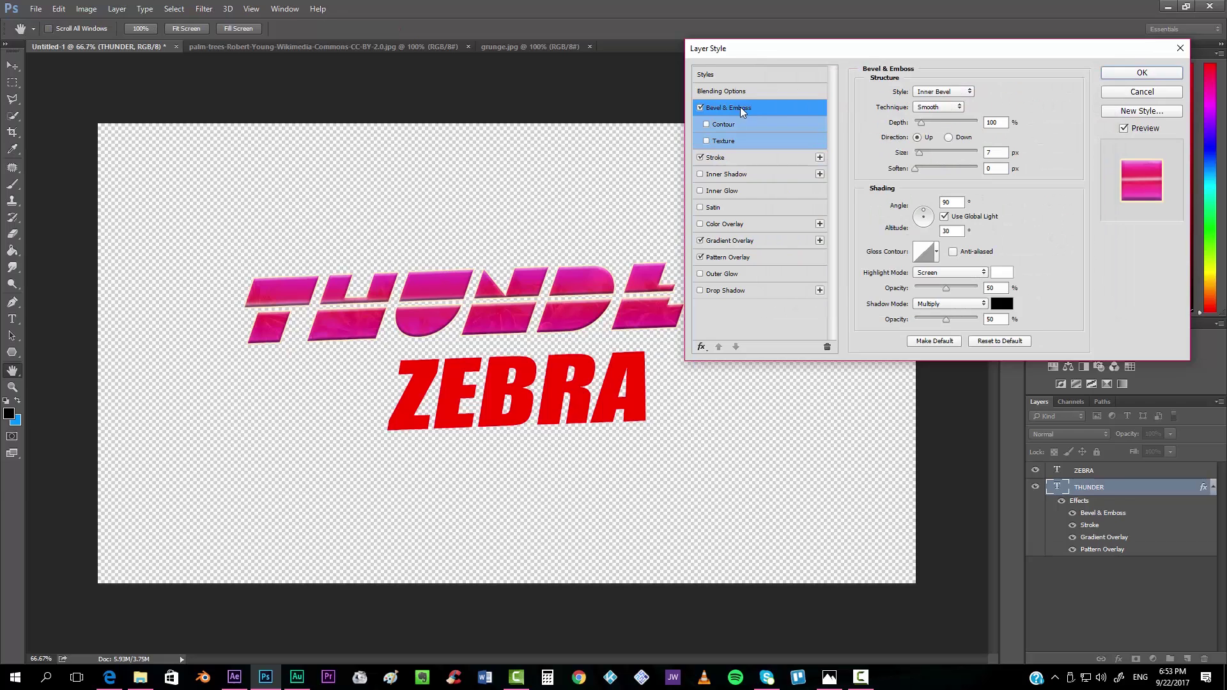
left_click(946, 94)
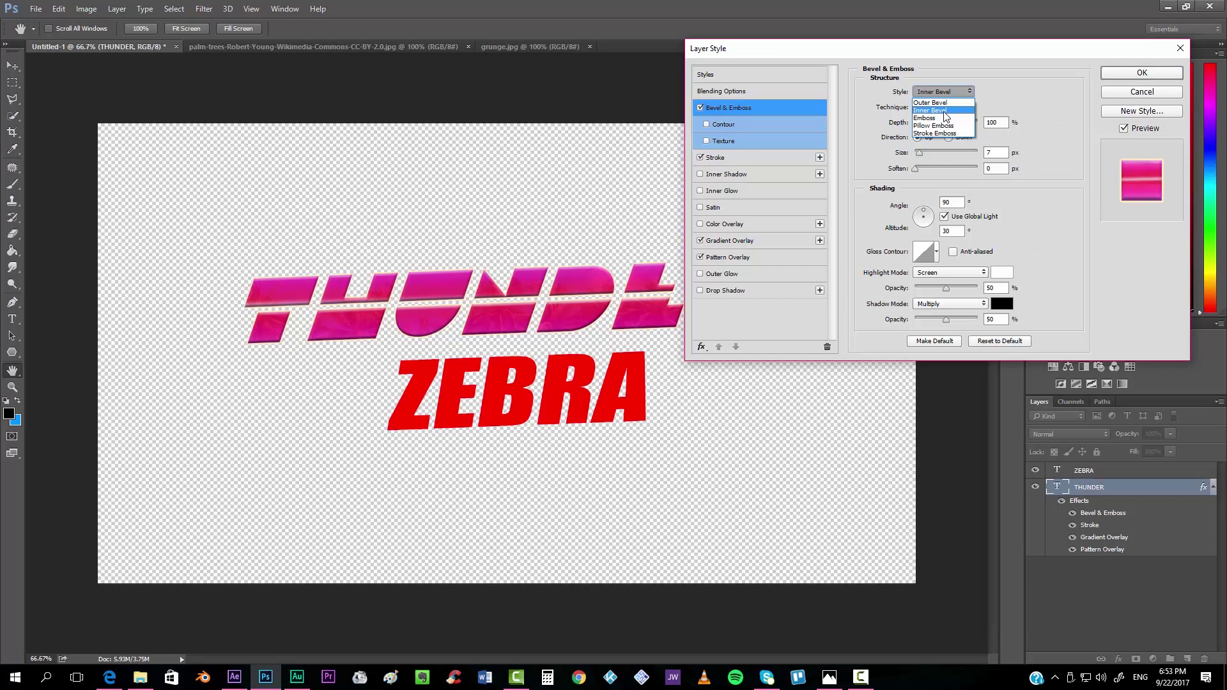
left_click(922, 152)
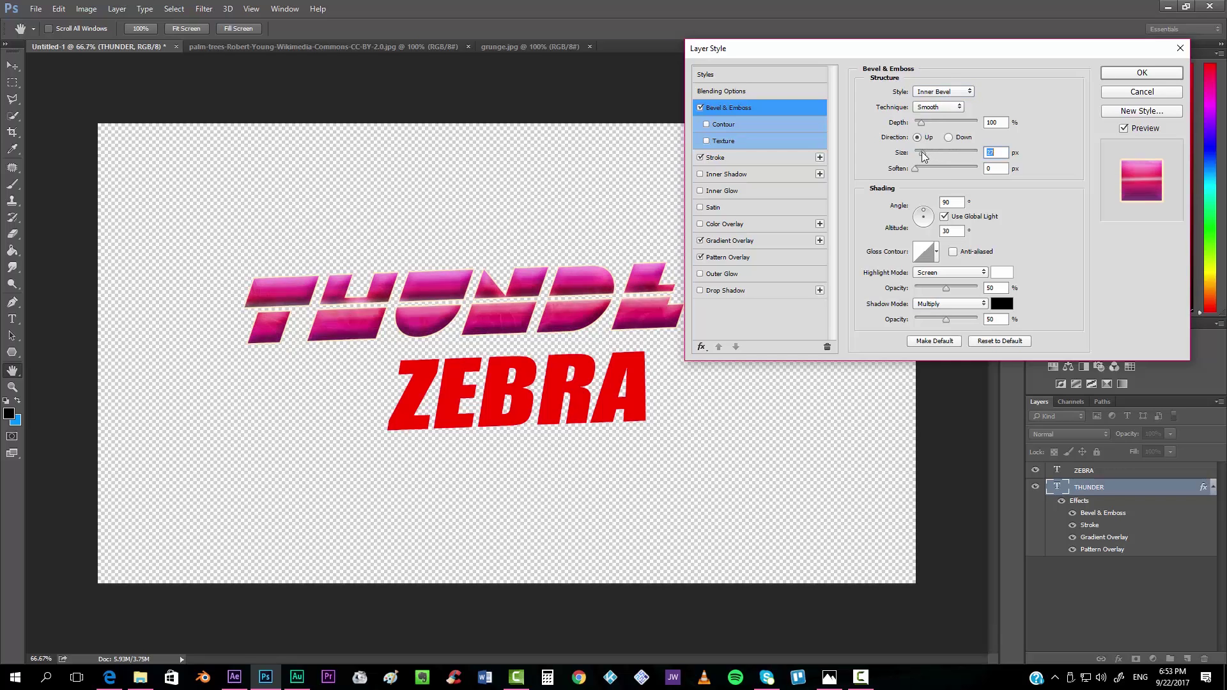
left_click_drag(922, 126, 922, 155)
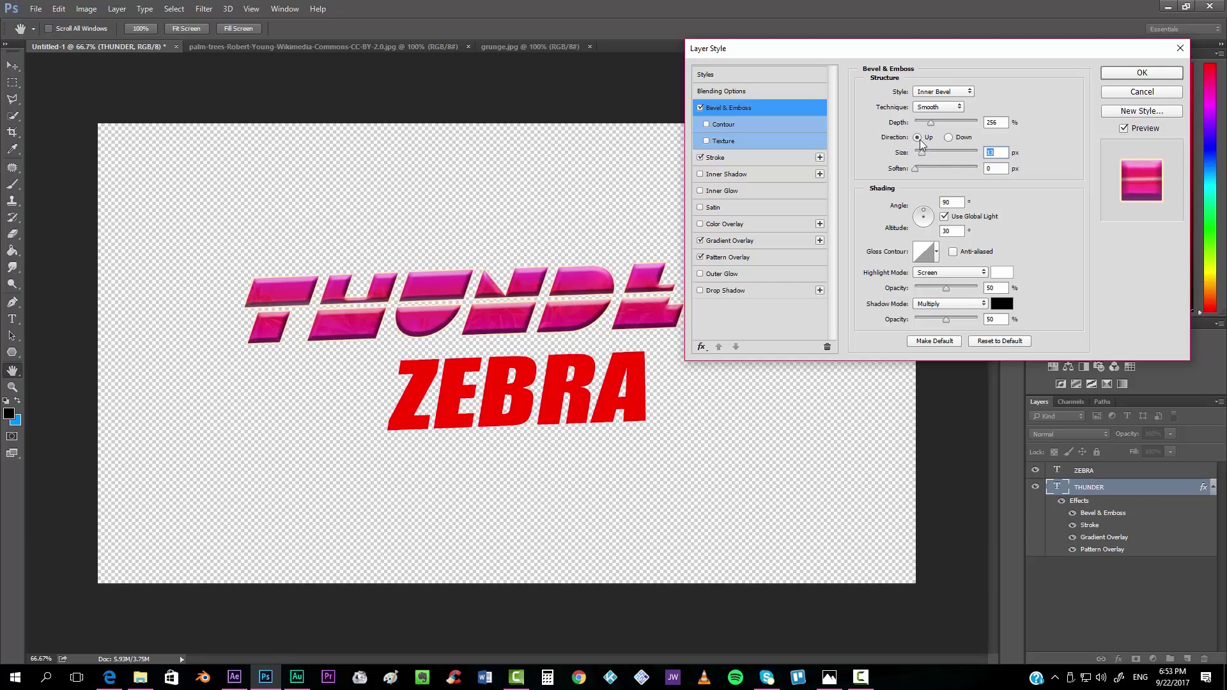
Set the bevel's light angle to -55° with 26° altitude, and reduce the highlight opacity to 0%.
left_click(919, 214)
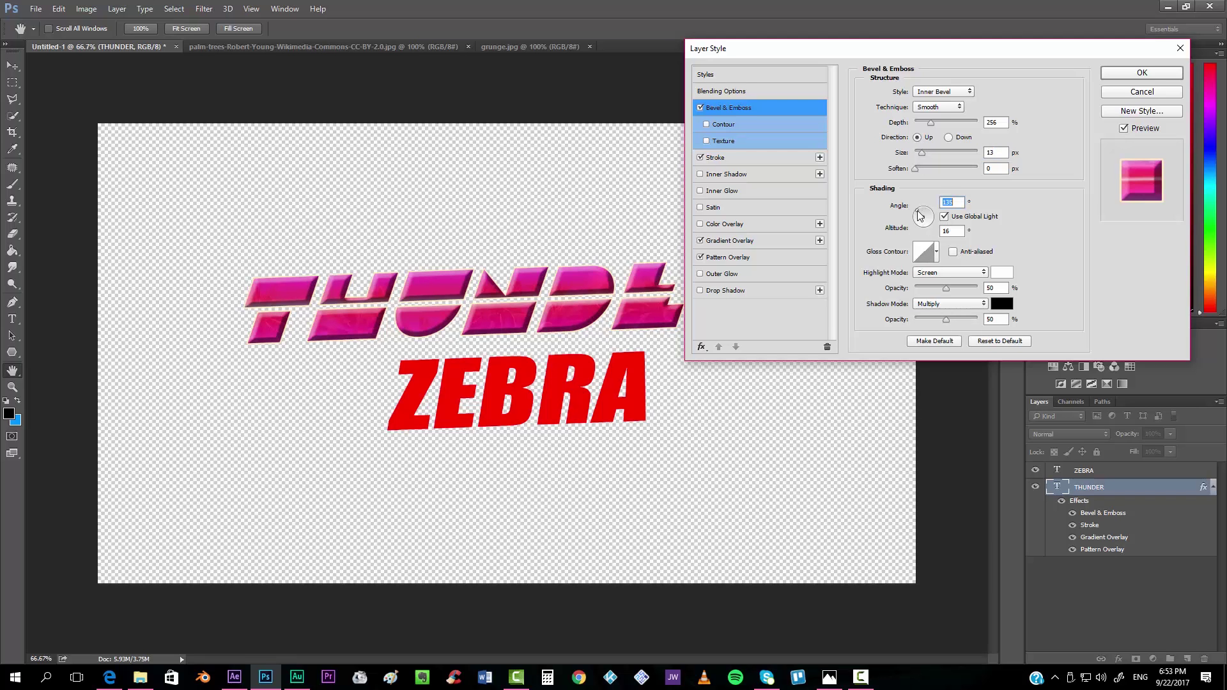
left_click_drag(919, 214, 930, 228)
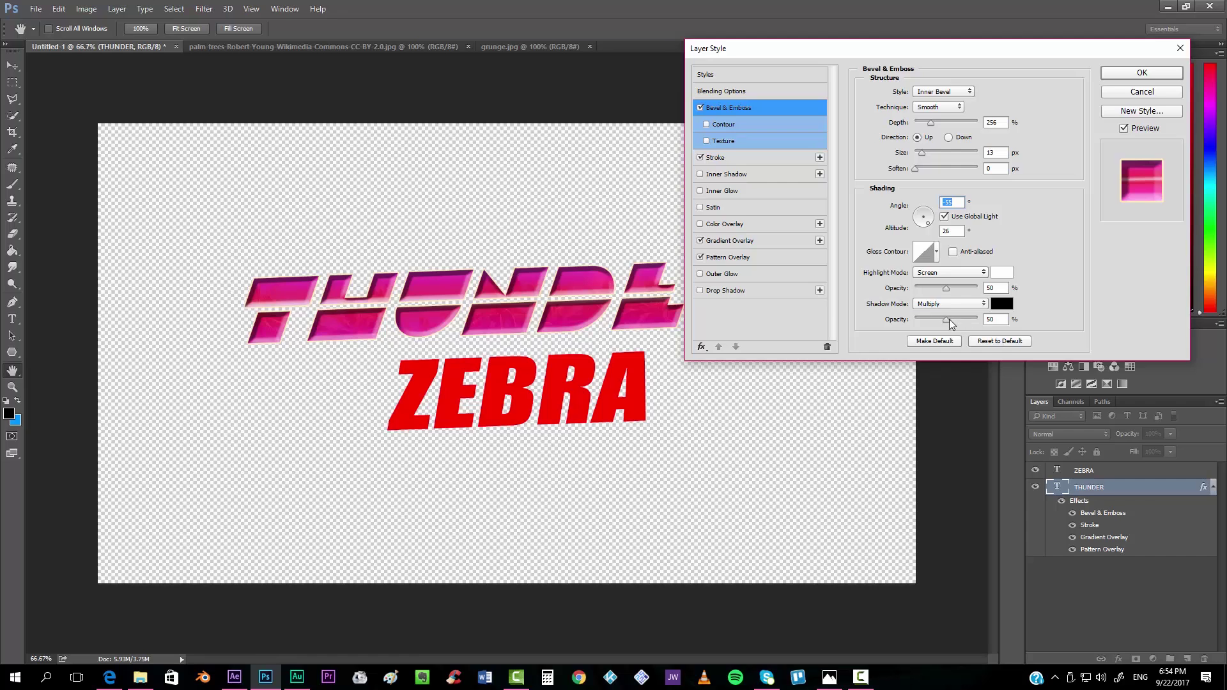
left_click(945, 289)
left_click_drag(946, 288, 866, 289)
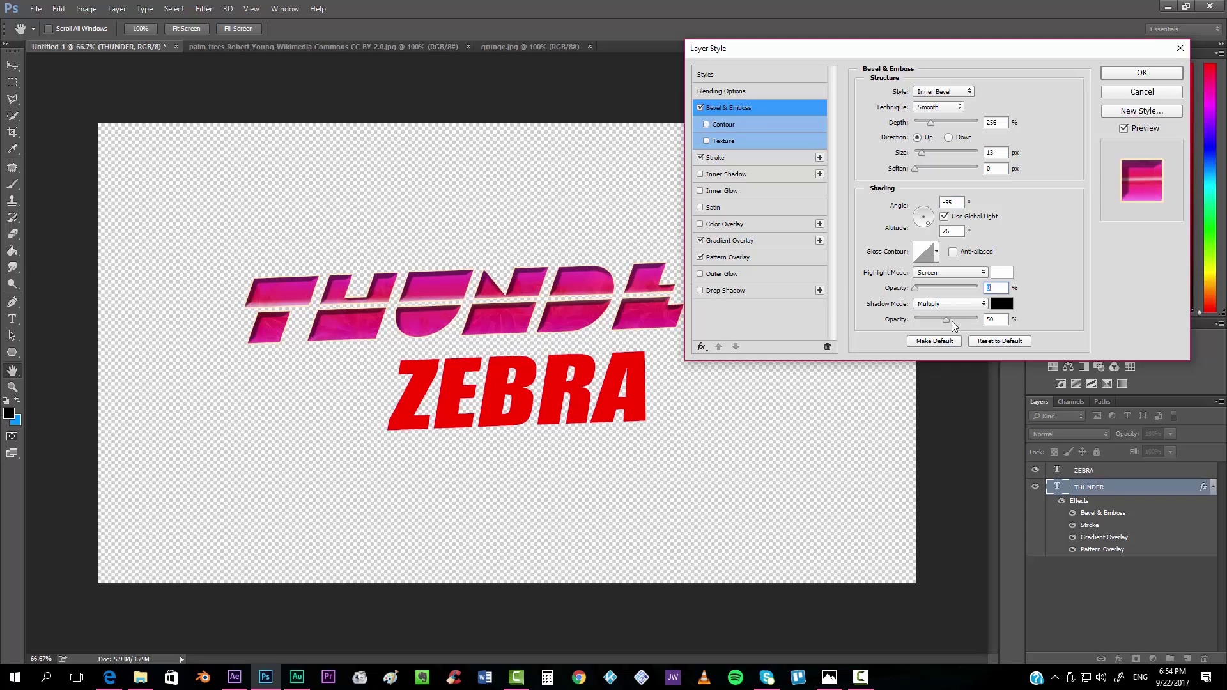
Lower the THUNDER bevel's shadow opacity to roughly a quarter and apply the layer style.
left_click_drag(952, 321, 929, 320)
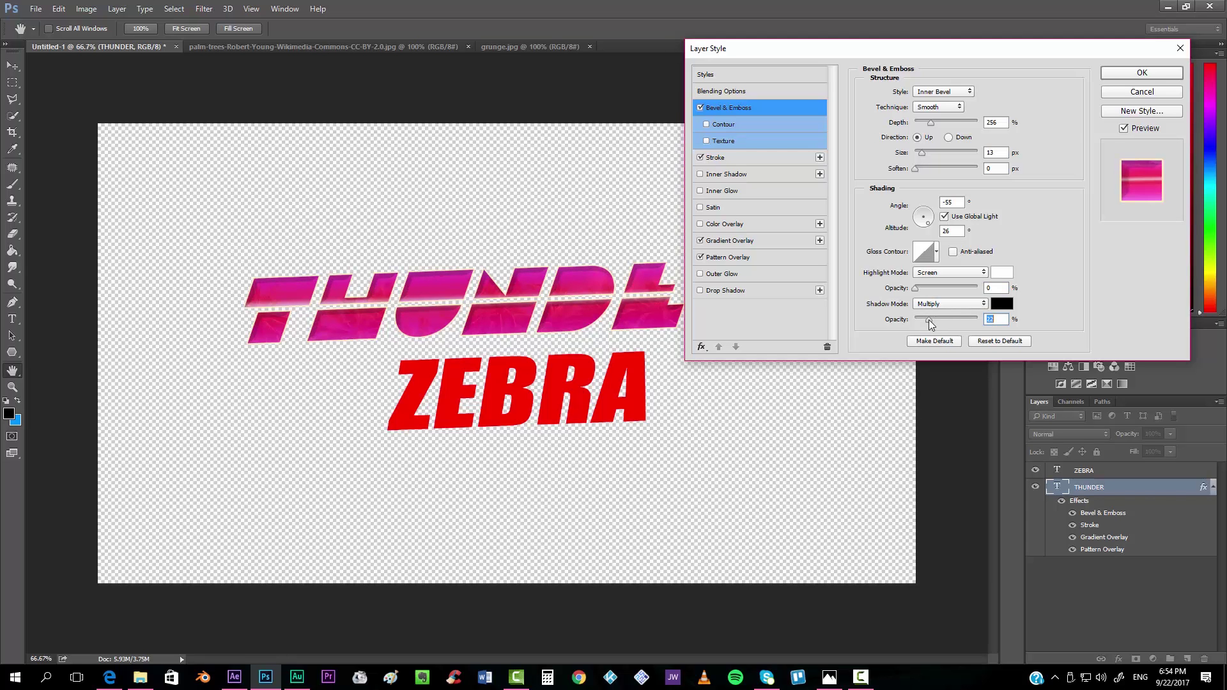
left_click(1127, 71)
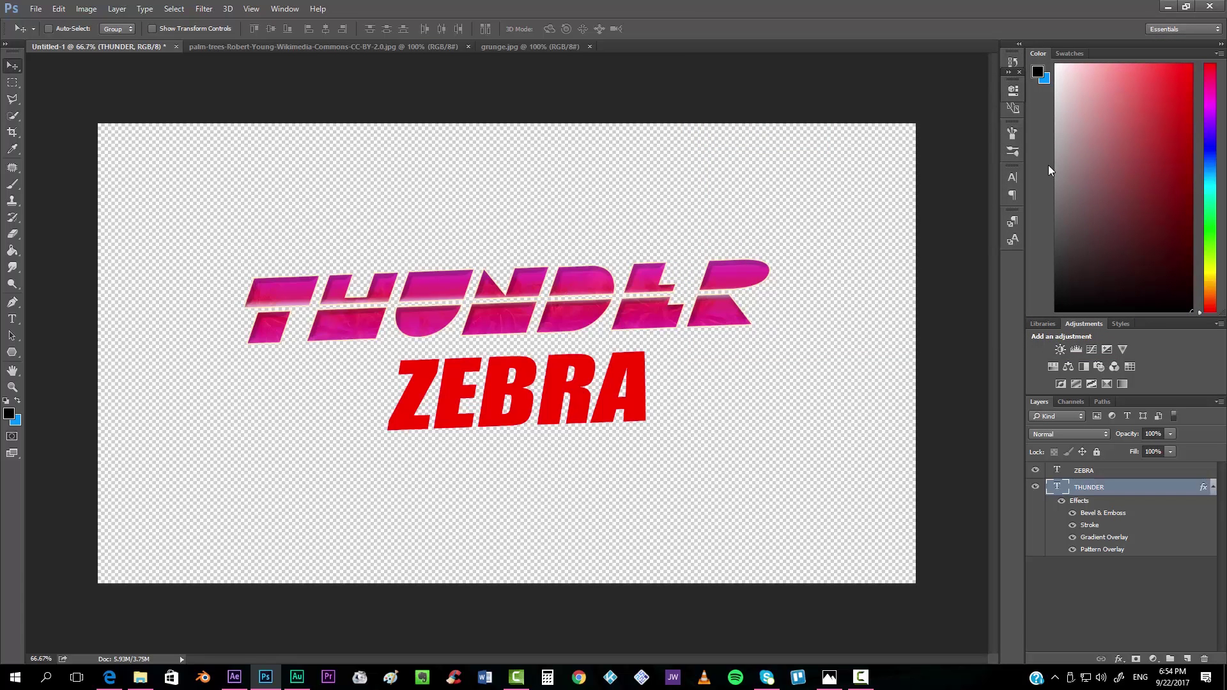
Add a hard black Drop Shadow to the THUNDER layer with 100% opacity, 14 px distance and 0 px size.
double_click(1171, 489)
left_click(700, 291)
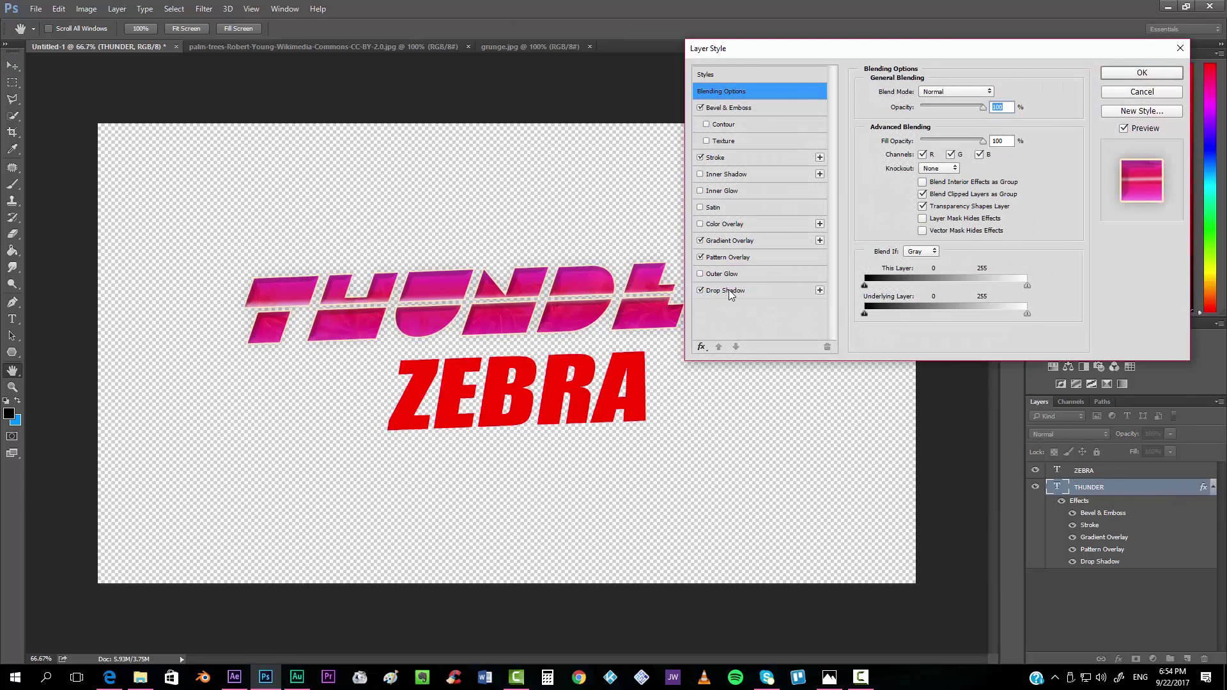
left_click(729, 290)
left_click_drag(934, 106, 1064, 110)
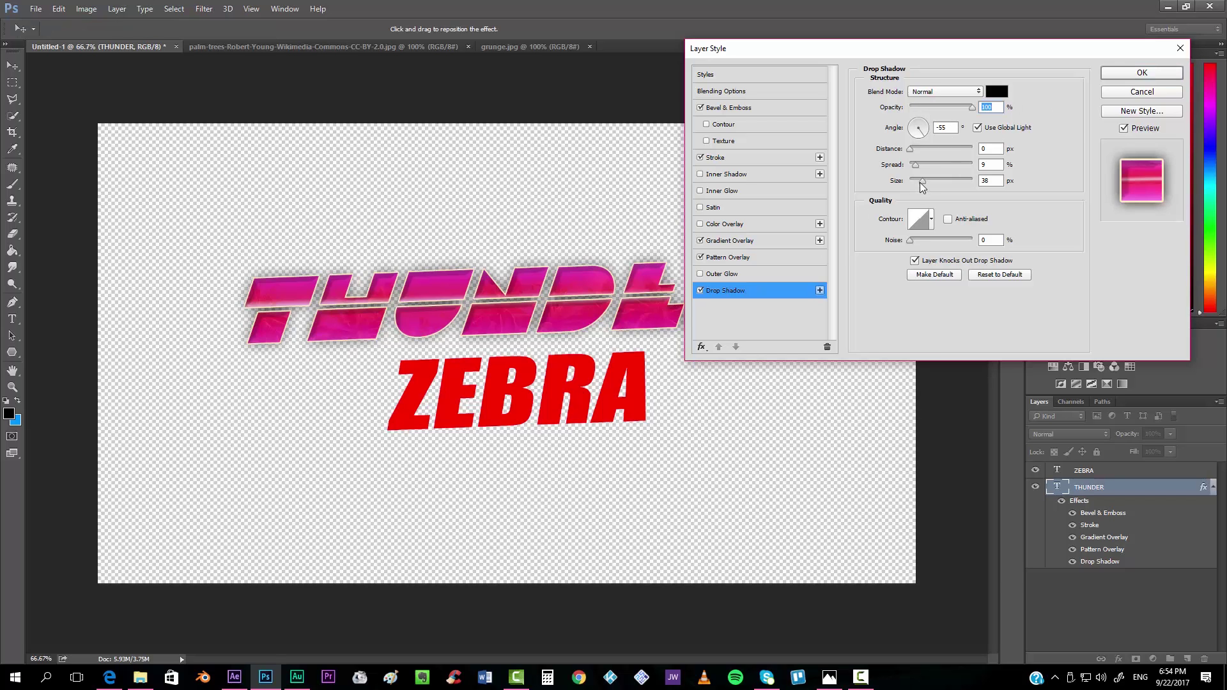
left_click_drag(922, 182, 912, 126)
left_click(915, 126)
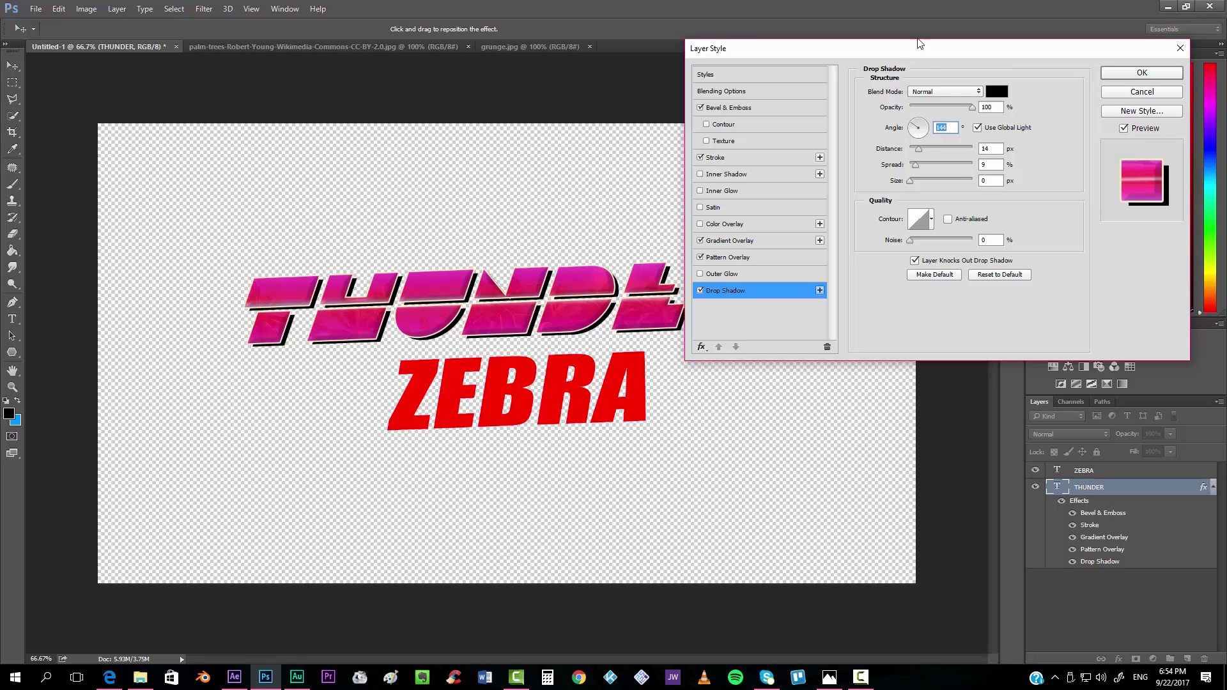
Set the THUNDER drop shadow's angle to 135° and its distance to about 13 px, and apply the style.
left_click_drag(921, 46, 982, 74)
left_click(978, 153)
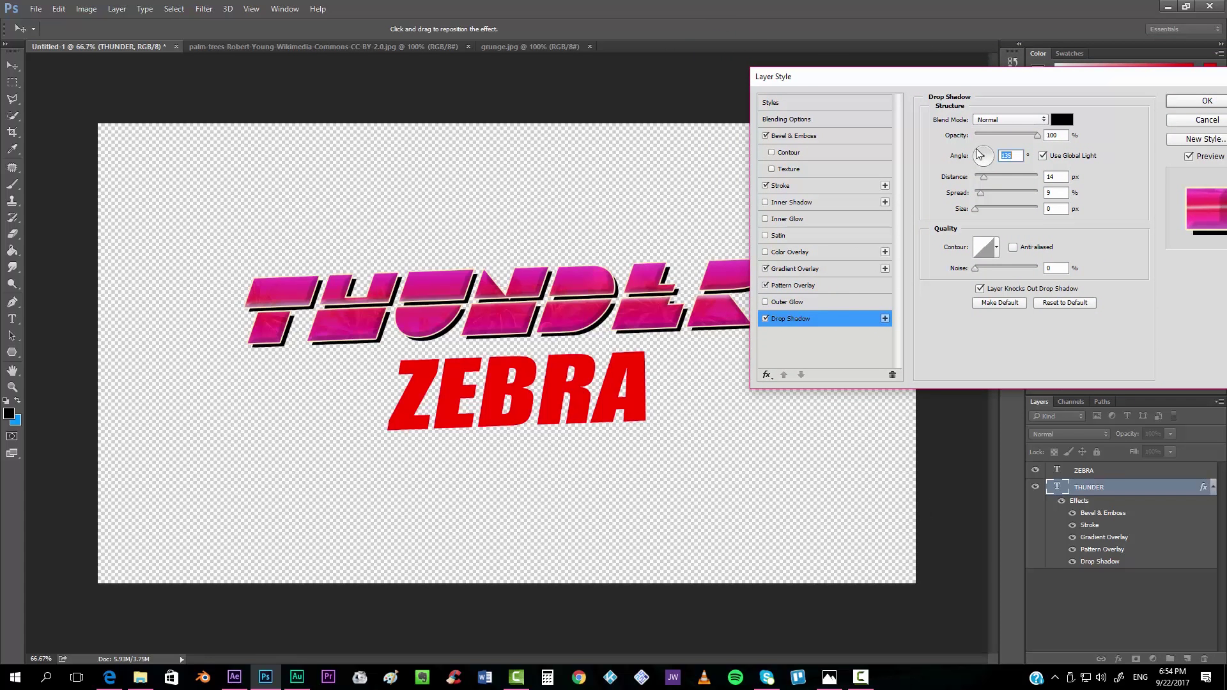
left_click_drag(978, 154, 977, 154)
left_click_drag(1006, 83, 983, 110)
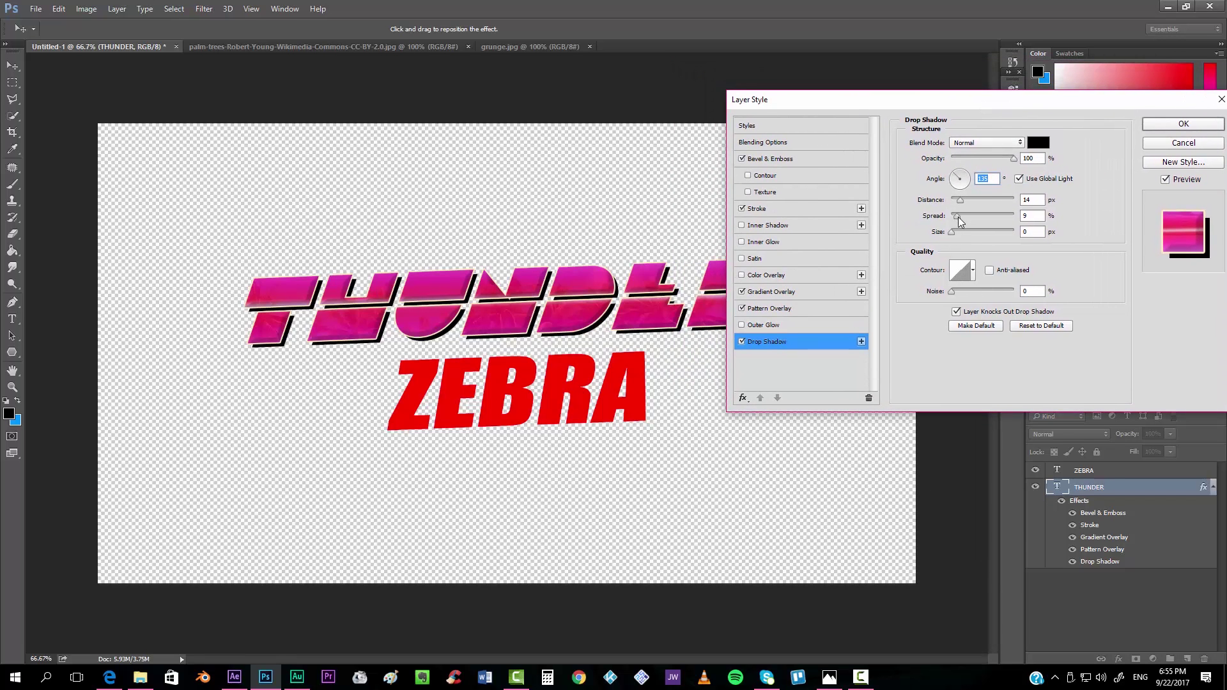
left_click_drag(961, 198, 962, 196)
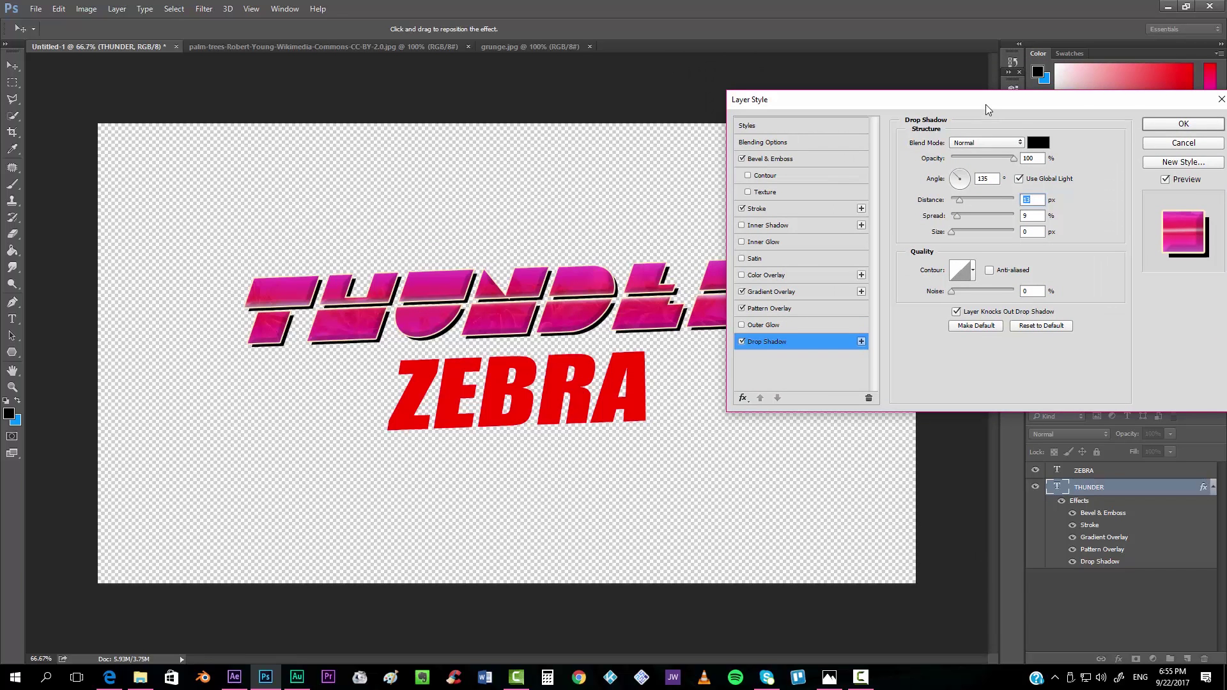
left_click_drag(986, 105, 874, 130)
left_click(1081, 152)
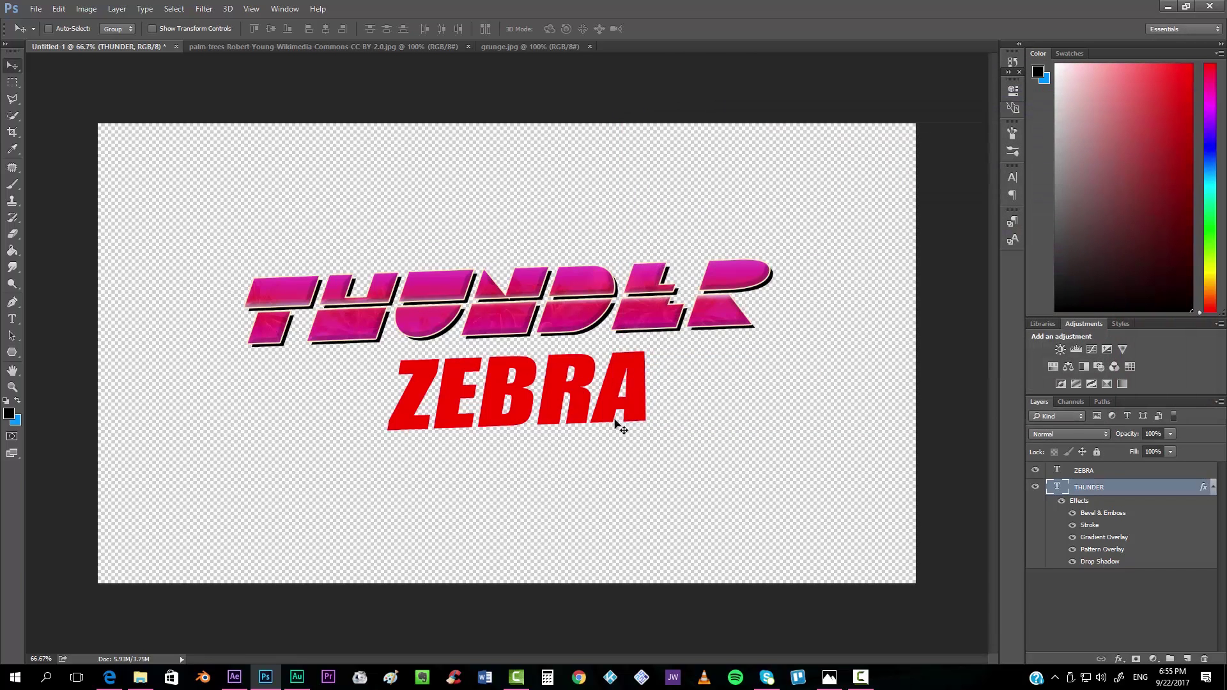
Add a Pattern Overlay to the ZEBRA layer using the grey grunge pattern.
left_click(1090, 473)
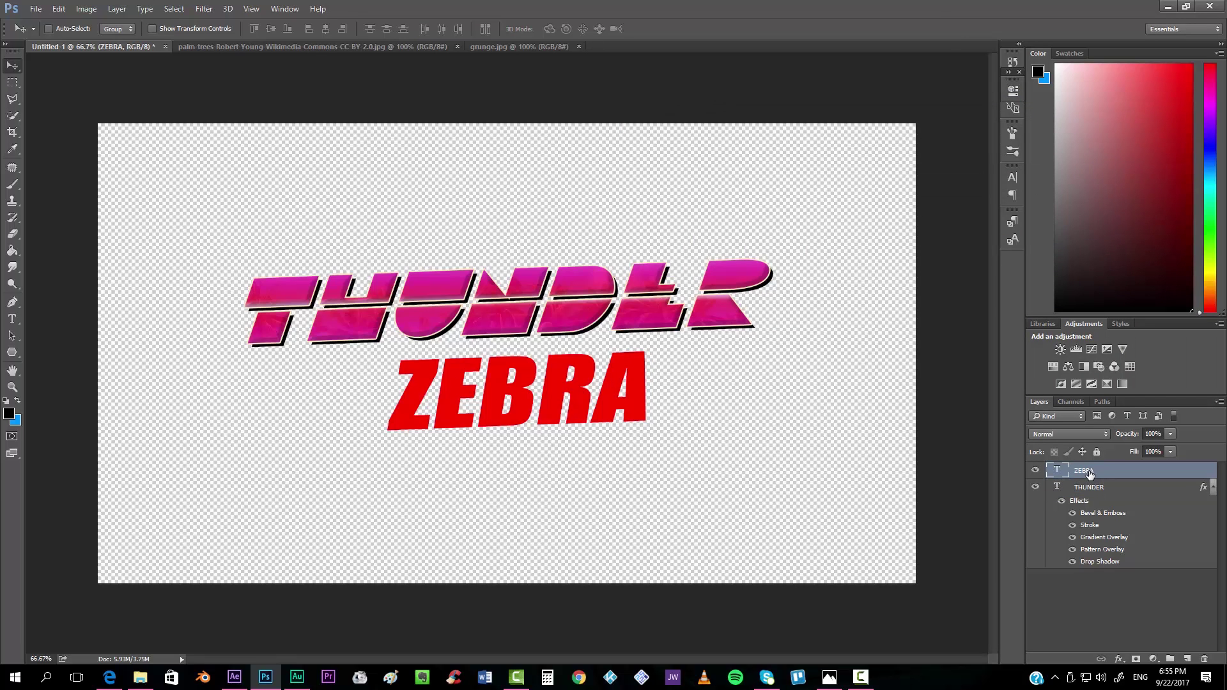
left_click(117, 9)
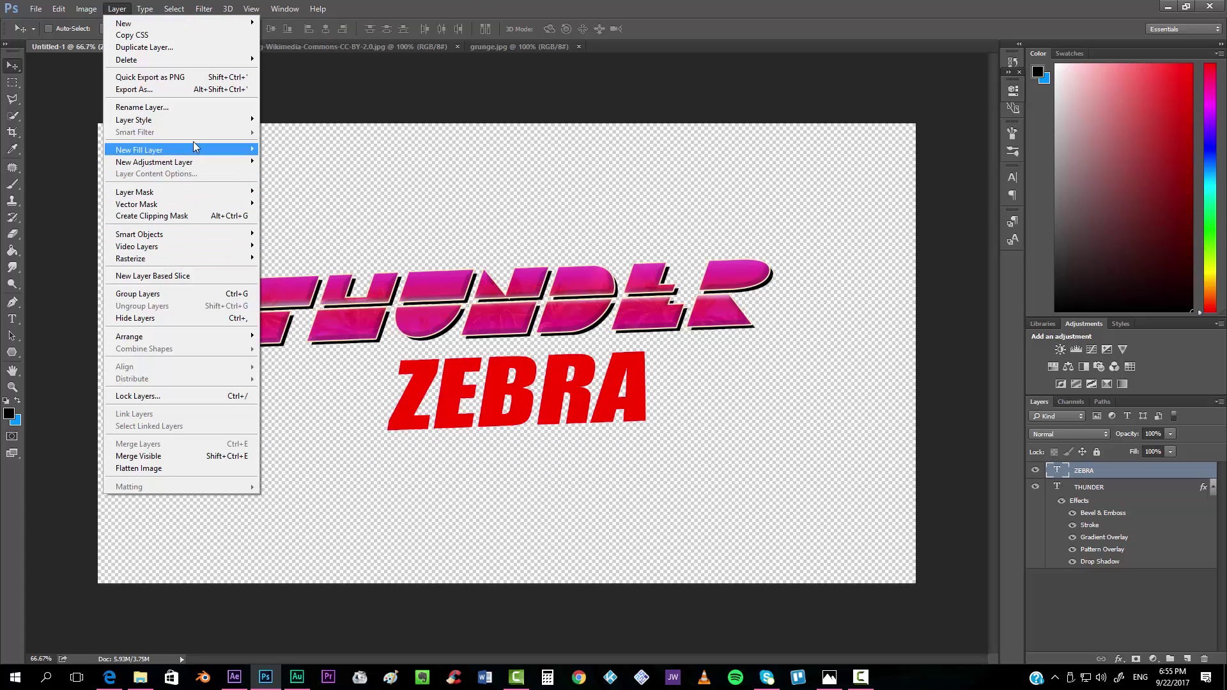
mouse_move(186, 115)
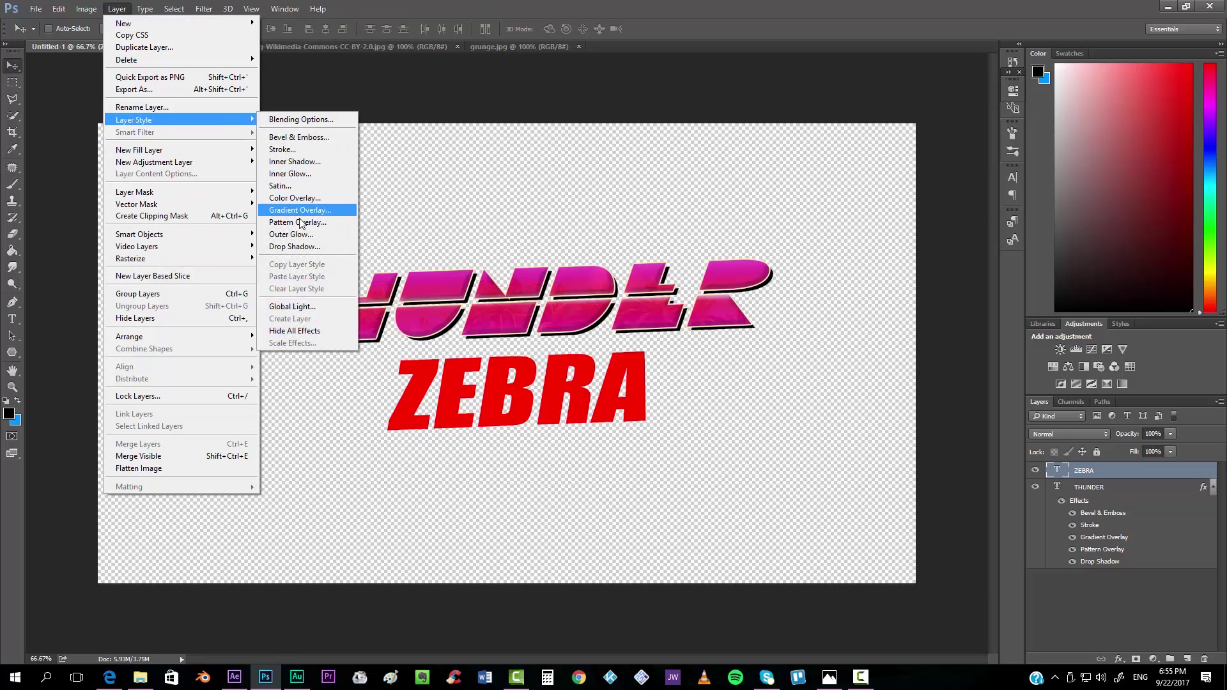
left_click(299, 222)
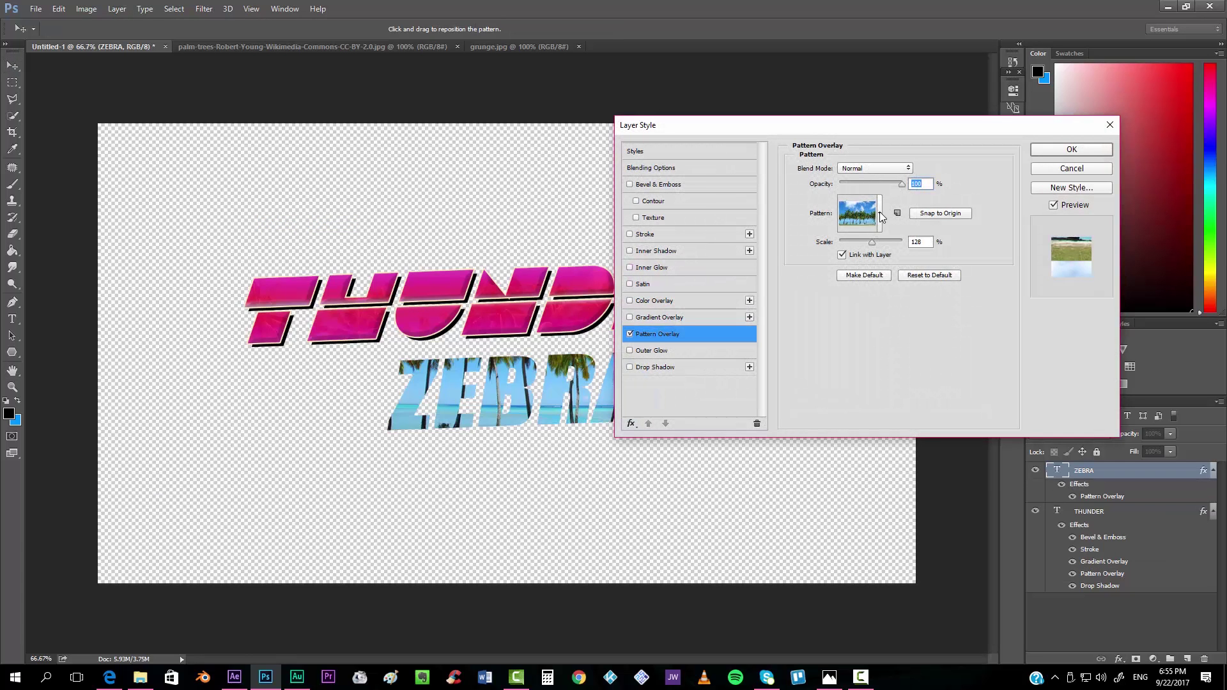
left_click(881, 213)
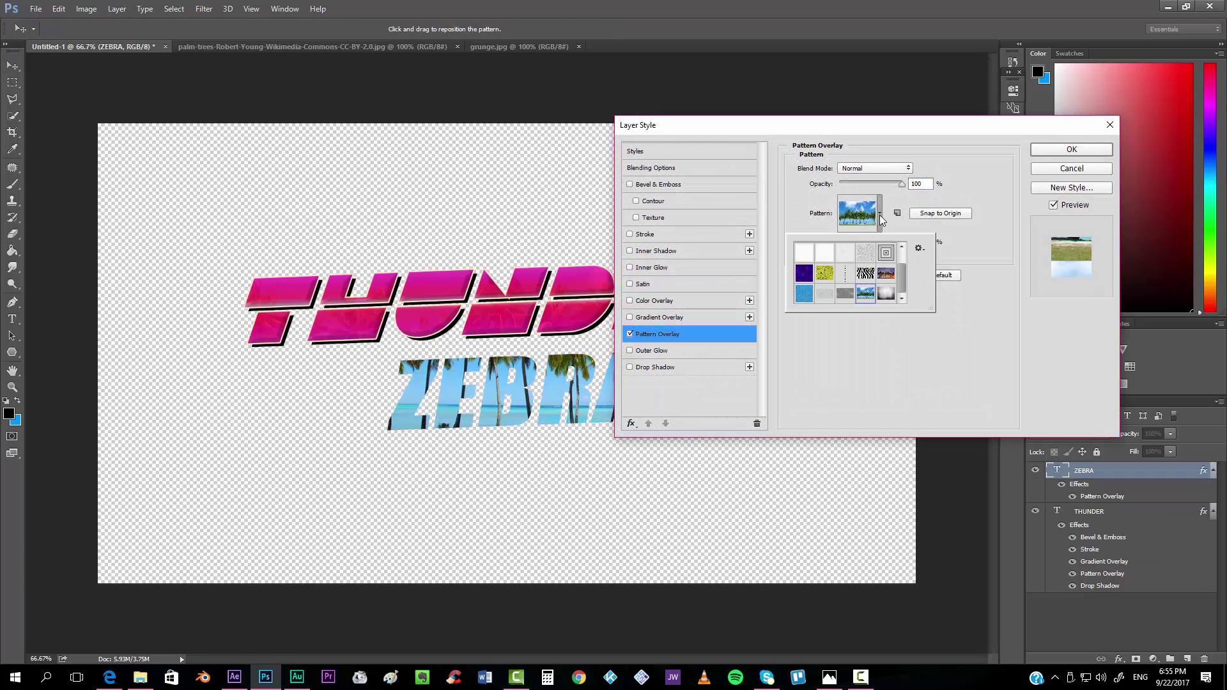
left_click(886, 296)
Scale ZEBRA's grunge pattern to 73% and reposition it so its lighter area covers the middle of the word.
left_click_drag(872, 129, 998, 59)
left_click_drag(521, 344, 543, 334)
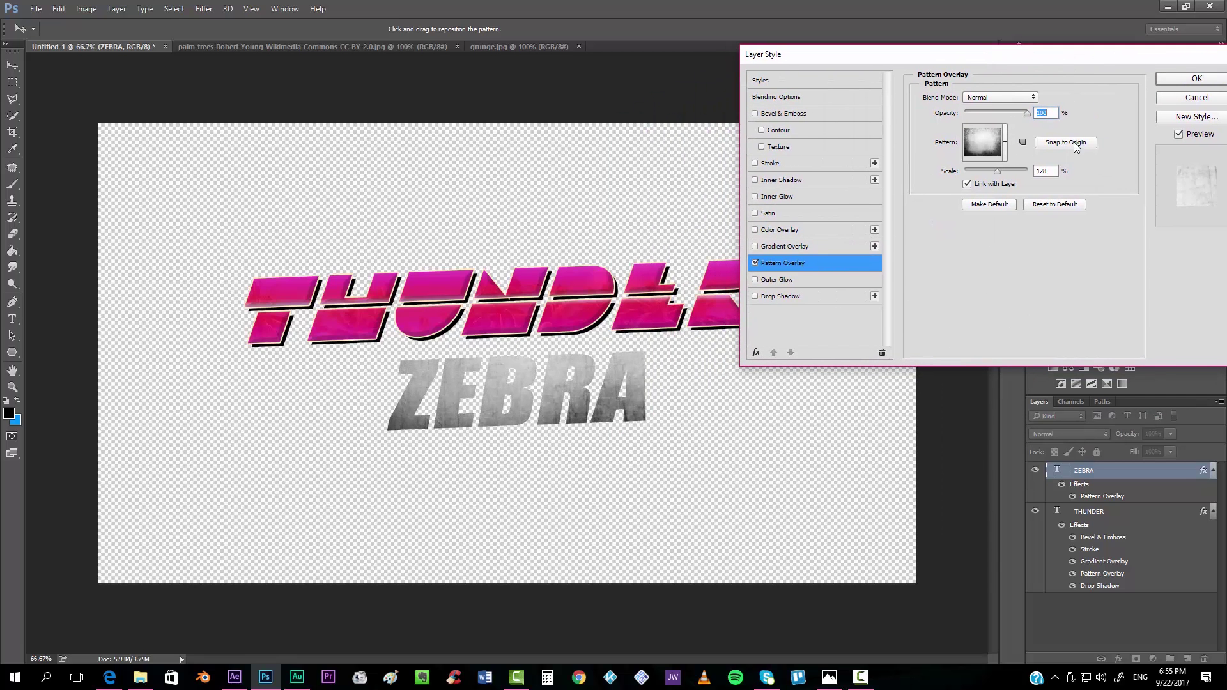
left_click_drag(996, 170, 987, 174)
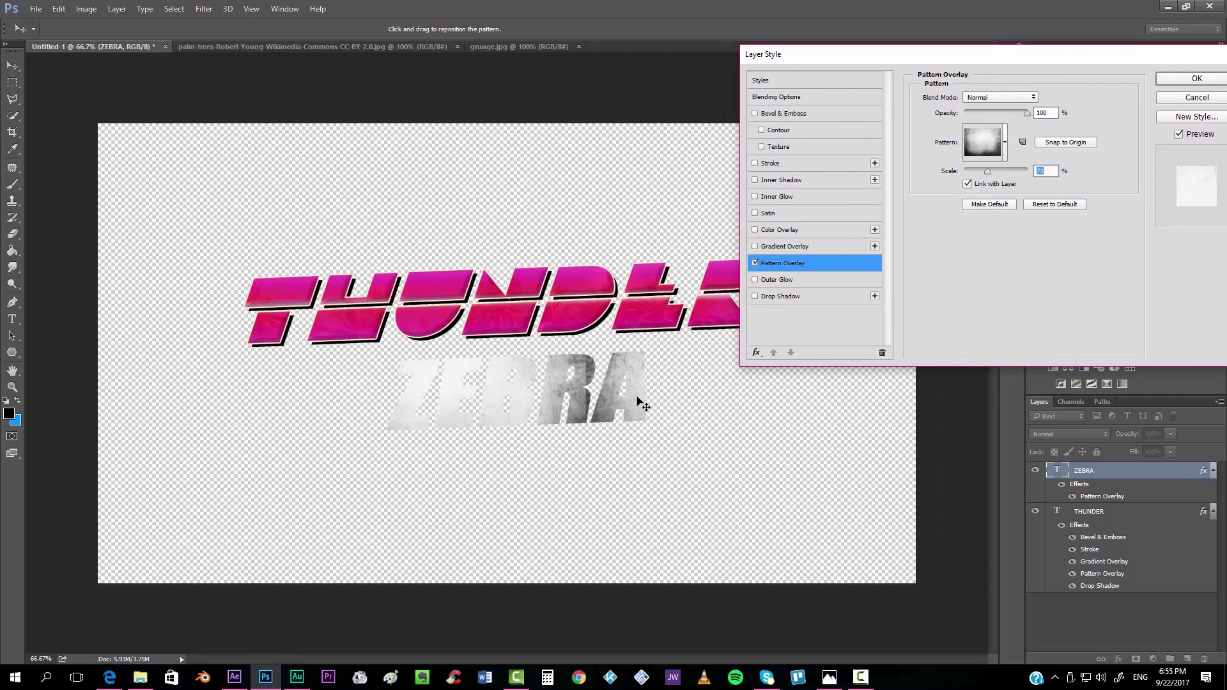
left_click_drag(638, 404, 707, 337)
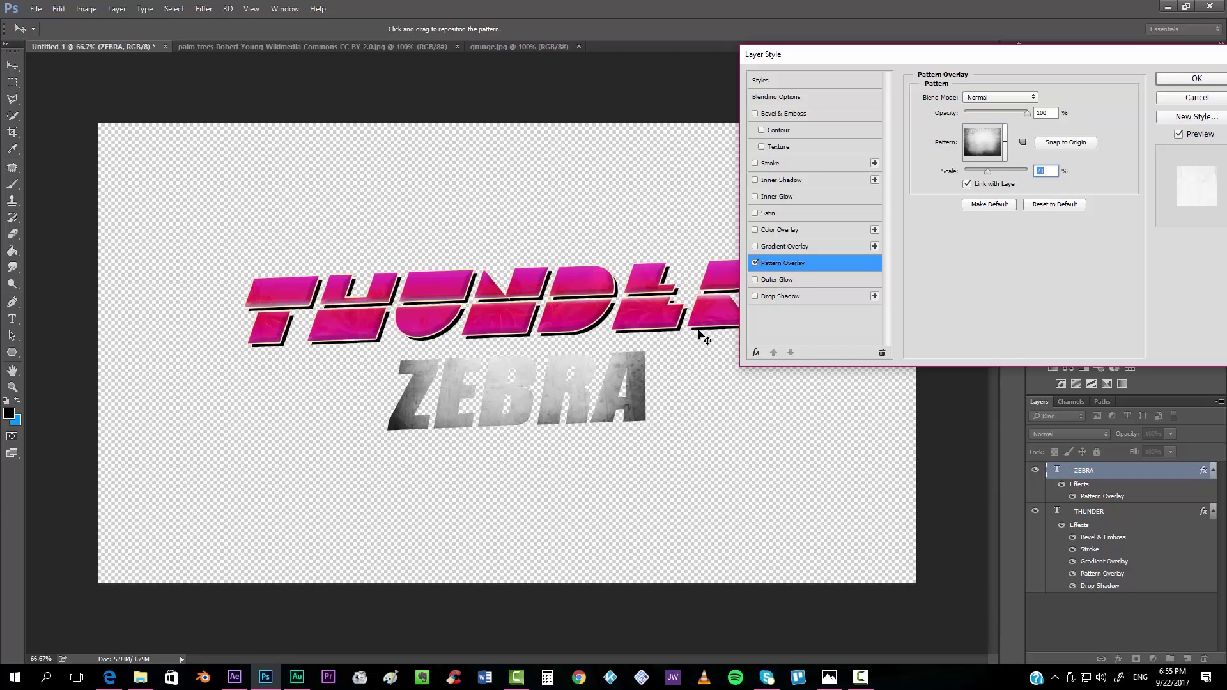
left_click(1008, 95)
left_click(1015, 90)
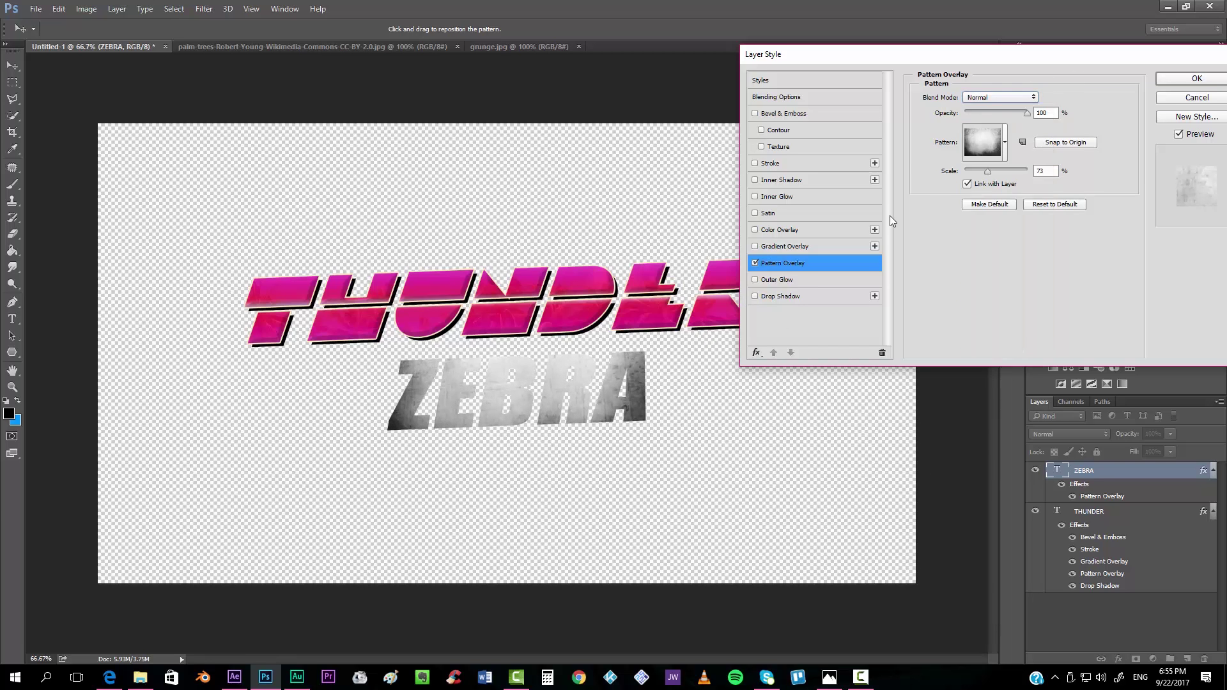
Add a Gradient Overlay to ZEBRA from the Black, White preset and recolour its black stop to bright cyan.
left_click(755, 247)
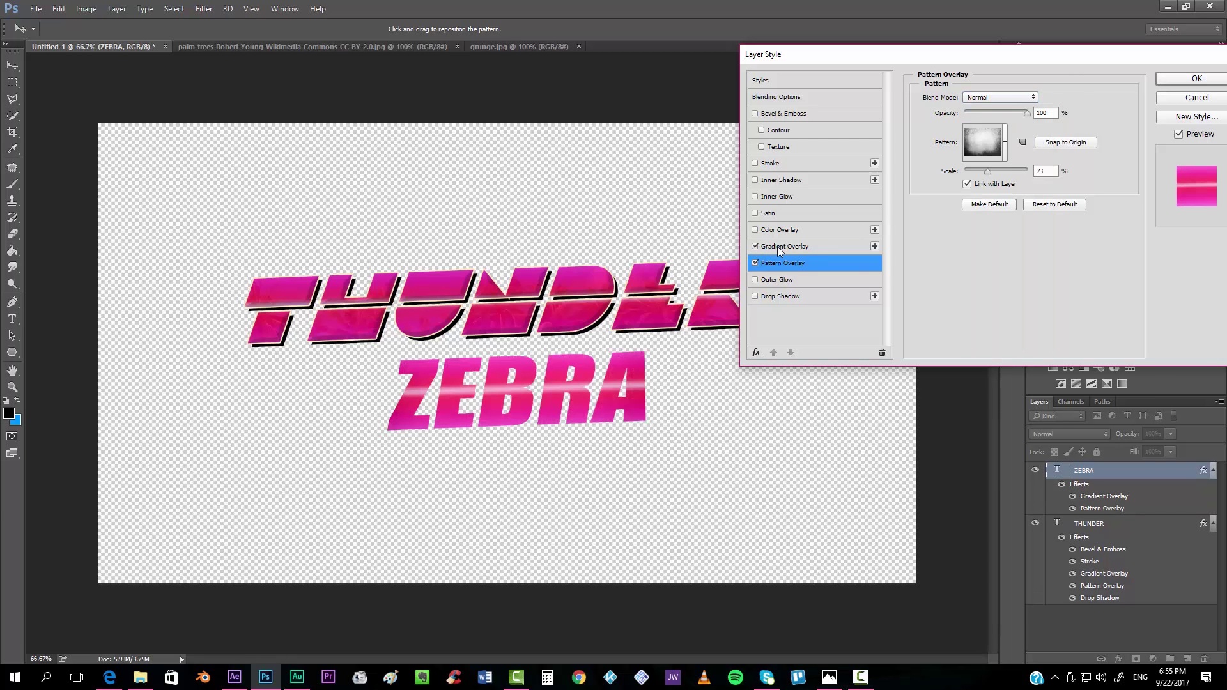
left_click(777, 247)
left_click(1006, 130)
left_click(943, 191)
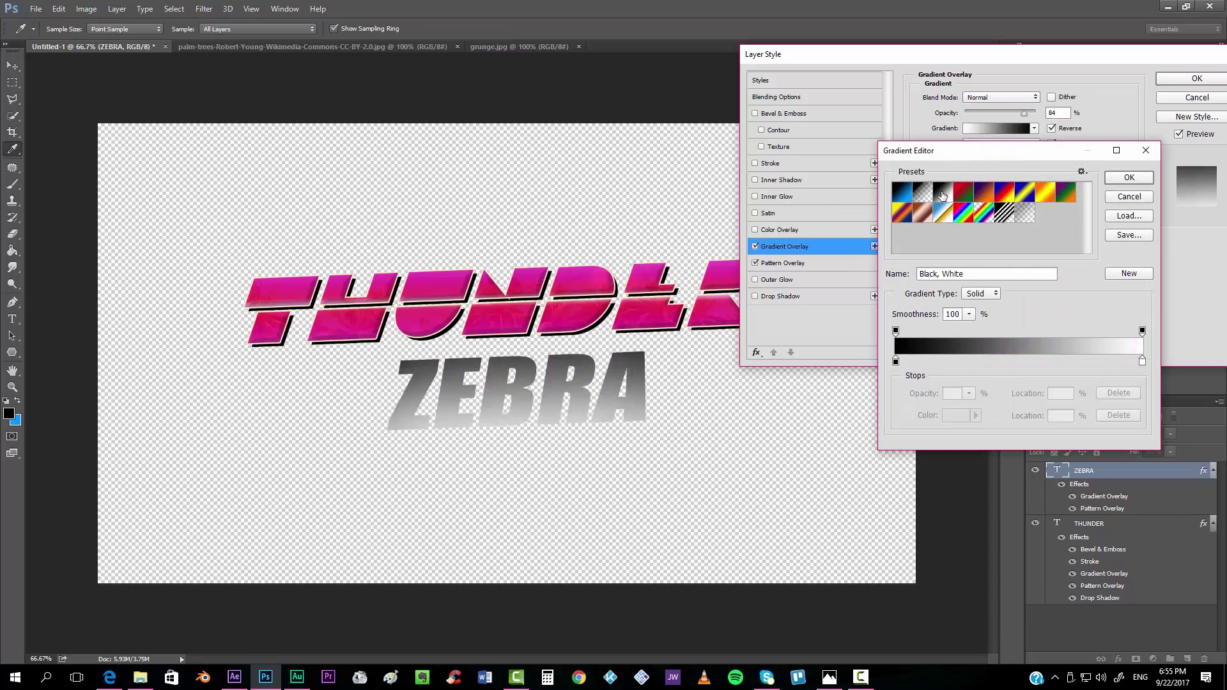
double_click(896, 362)
mouse_move(953, 159)
left_mouse_down()
mouse_move(953, 182)
mouse_move(966, 82)
left_mouse_up()
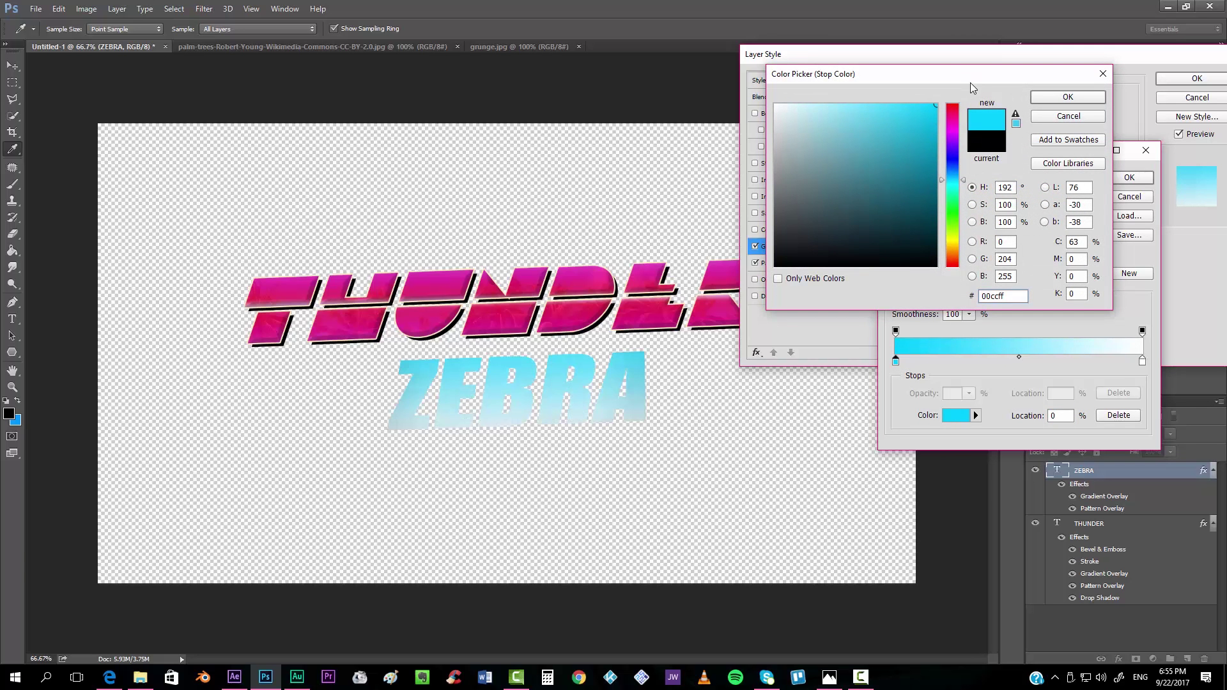
left_click(956, 184)
left_click(1069, 97)
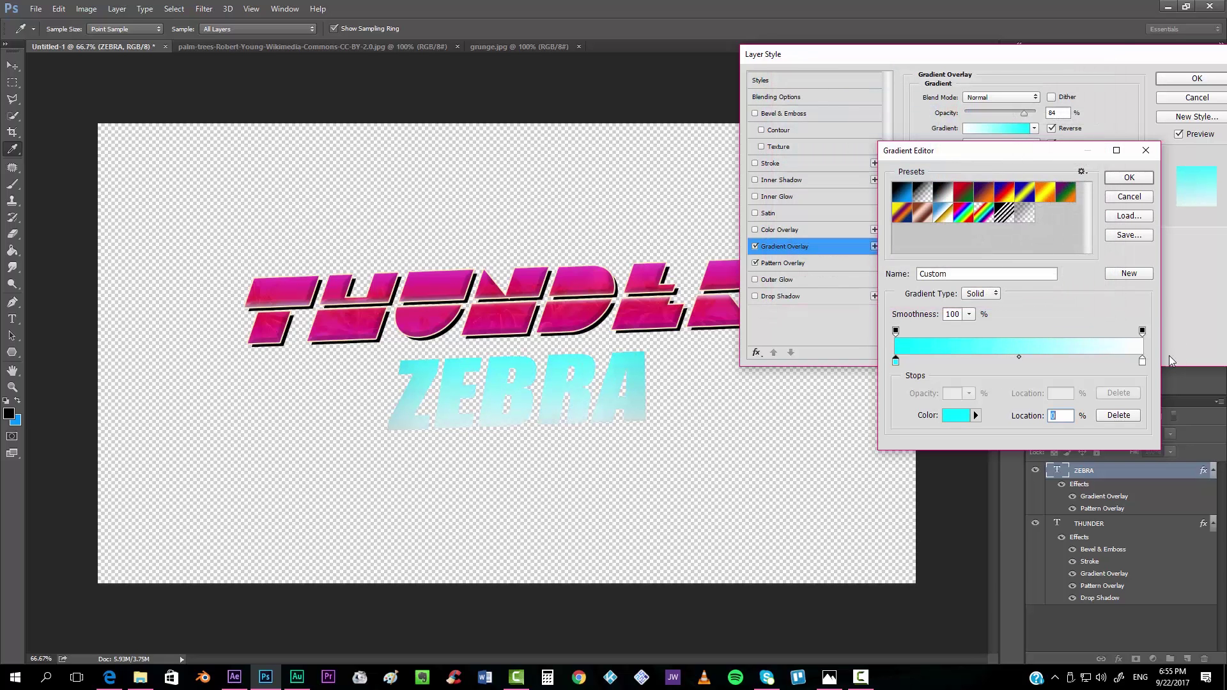
Set the white end stop of ZEBRA's gradient to blue #262bff and accept the gradient.
double_click(1142, 361)
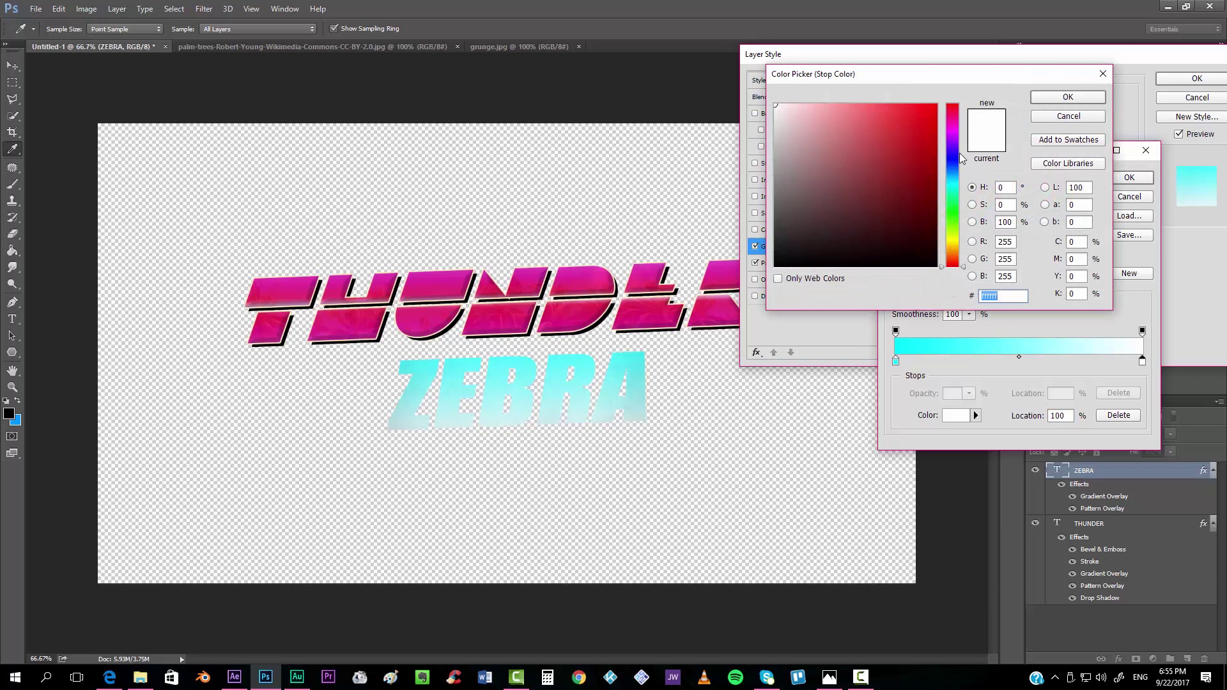
left_click(963, 154)
left_click(959, 160)
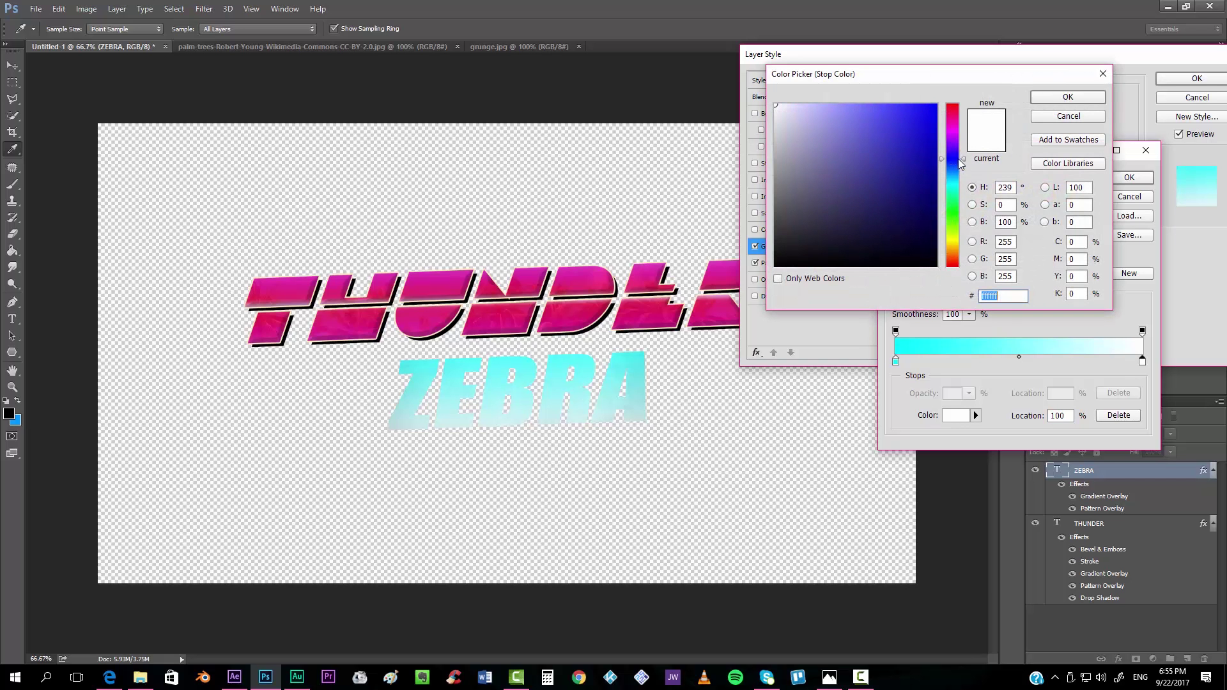
left_click(913, 104)
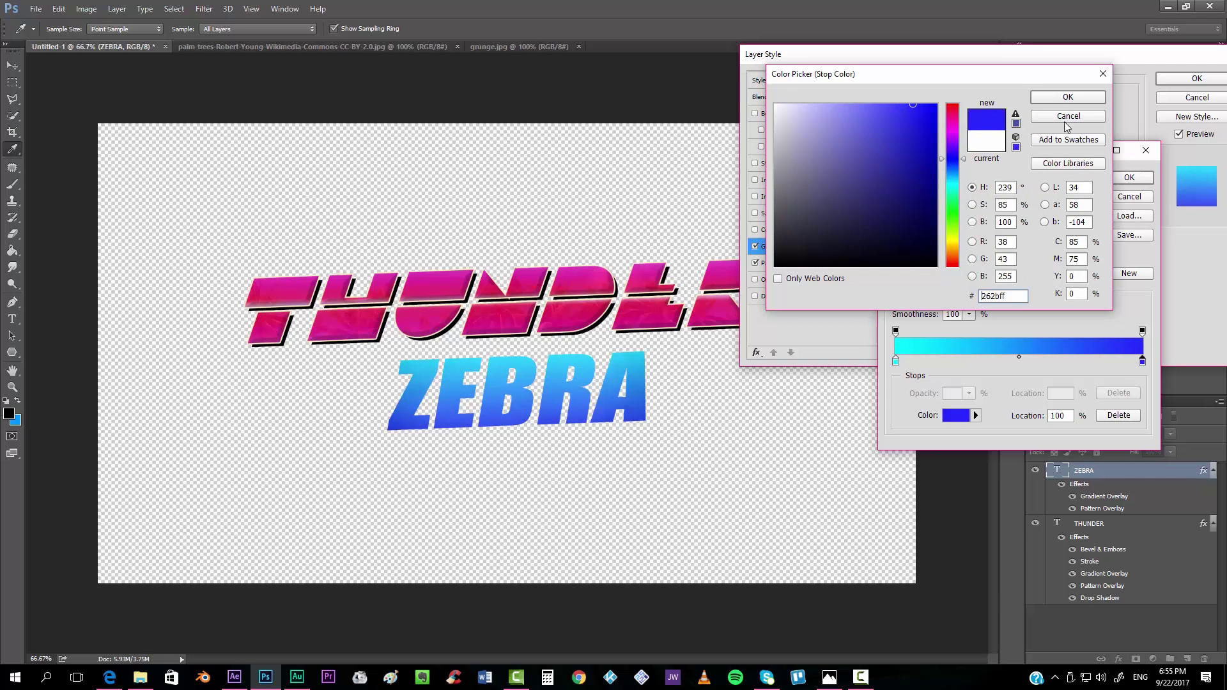
left_click(1068, 99)
left_click(1129, 178)
Lower the opacity of ZEBRA's gradient overlay to about 50% so the grunge pattern shows through.
left_click(767, 263)
left_click_drag(1042, 57, 989, 92)
left_click(950, 145)
left_click(949, 155)
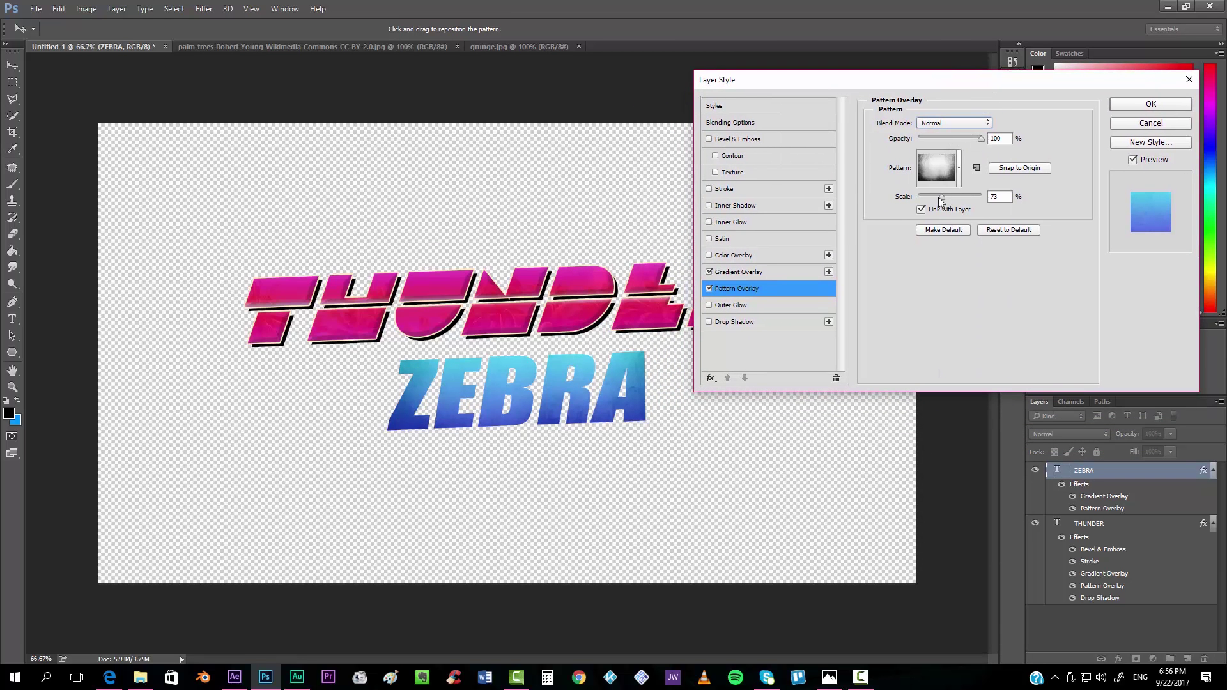
left_click(742, 271)
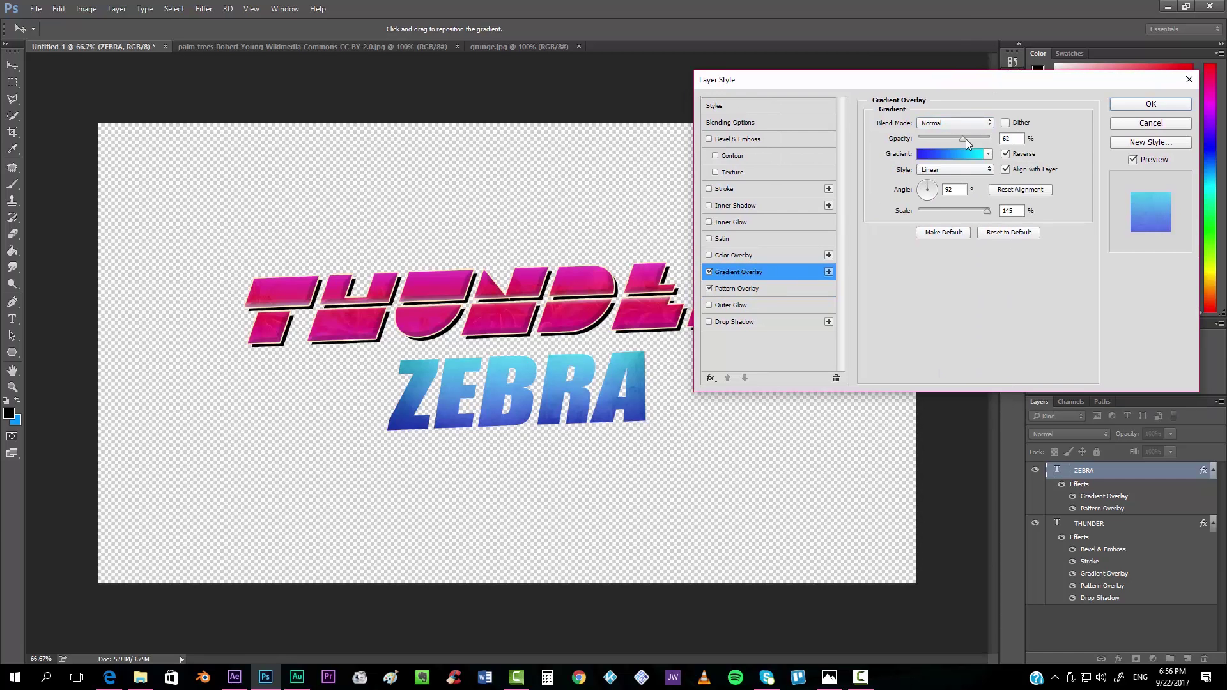
left_click_drag(962, 139, 956, 140)
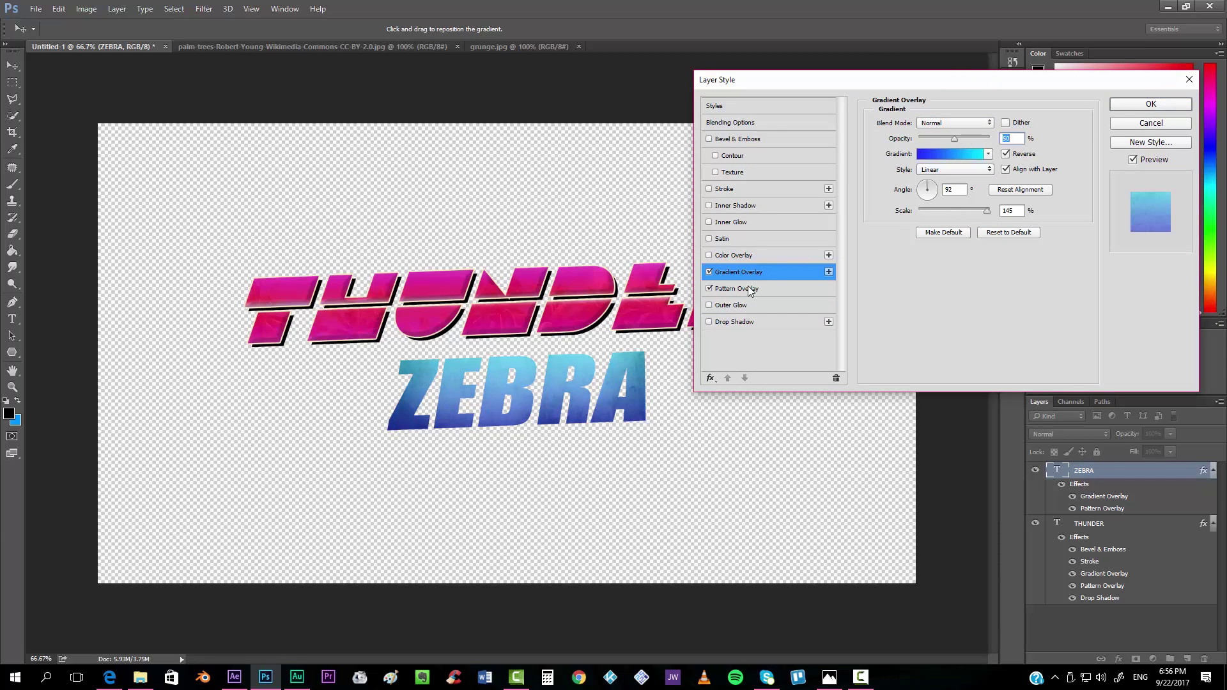
Try the Linear Dodge (Add) and Color Dodge blend modes on ZEBRA's pattern overlay, then restore Normal.
left_click(759, 289)
left_click(955, 123)
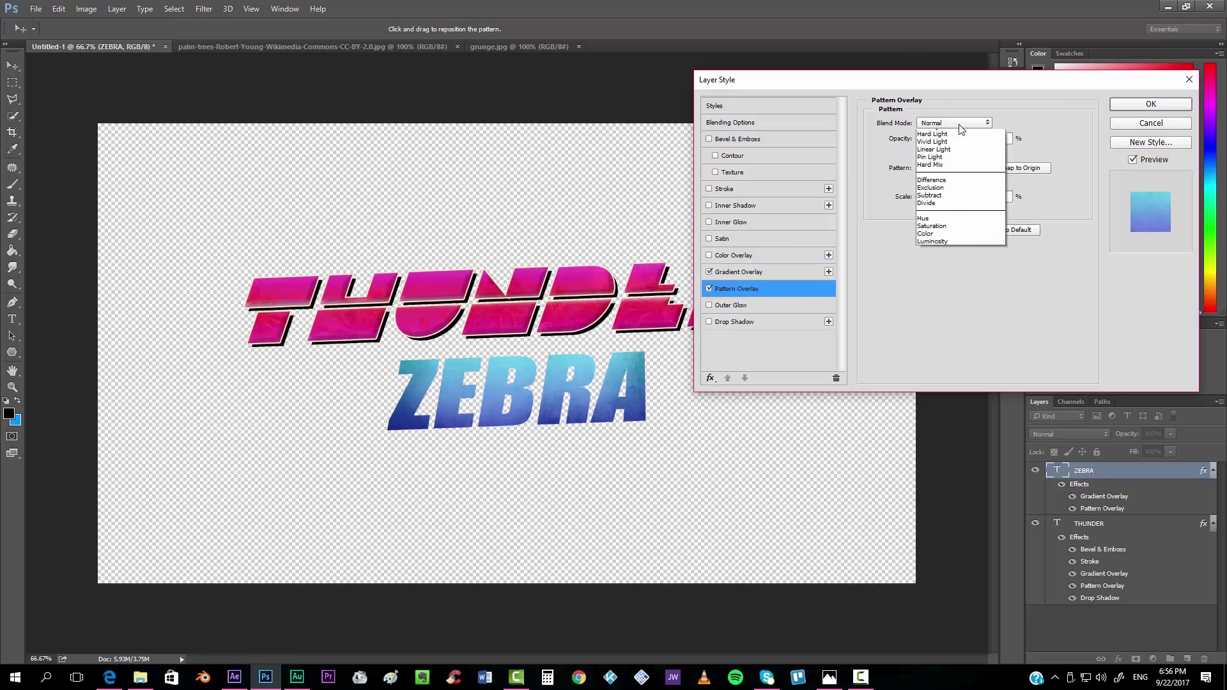
key("Escape")
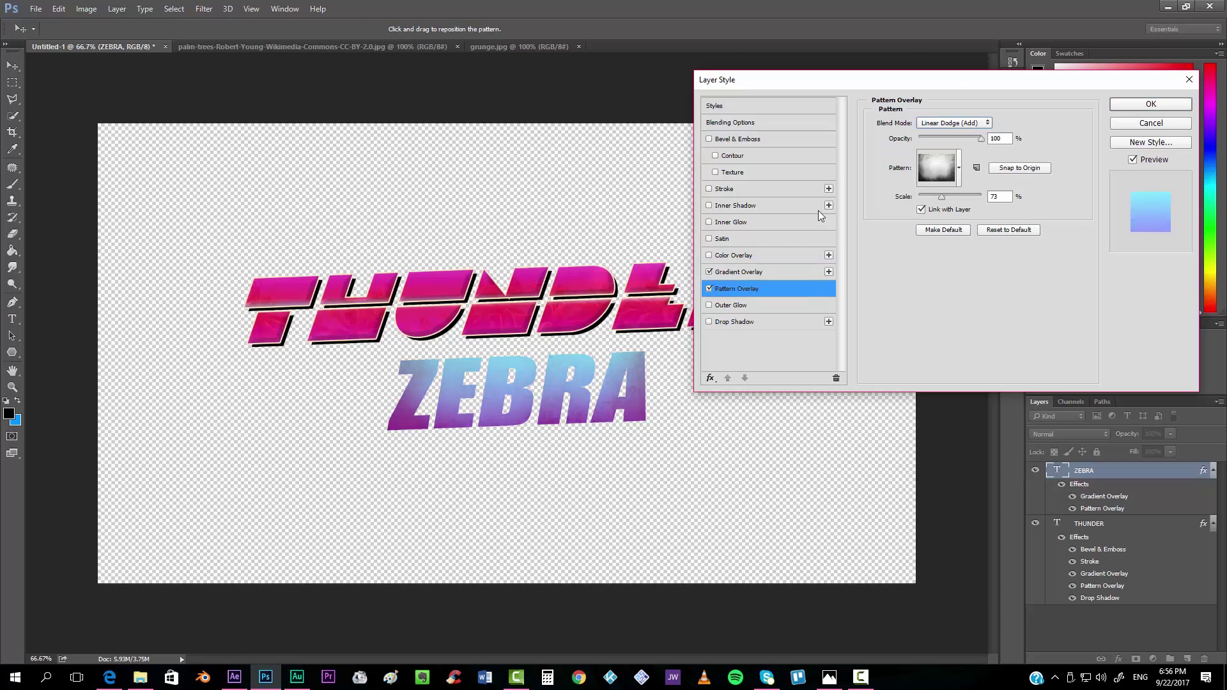
left_click(976, 125)
left_click(942, 218)
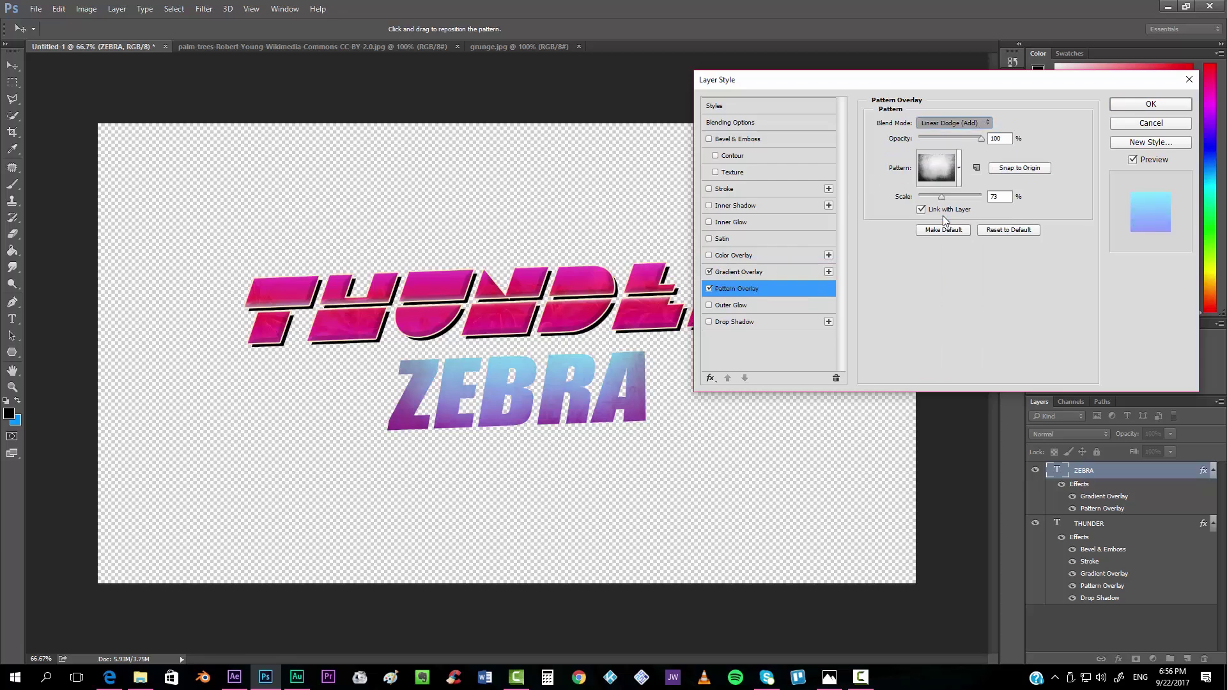
left_click(938, 126)
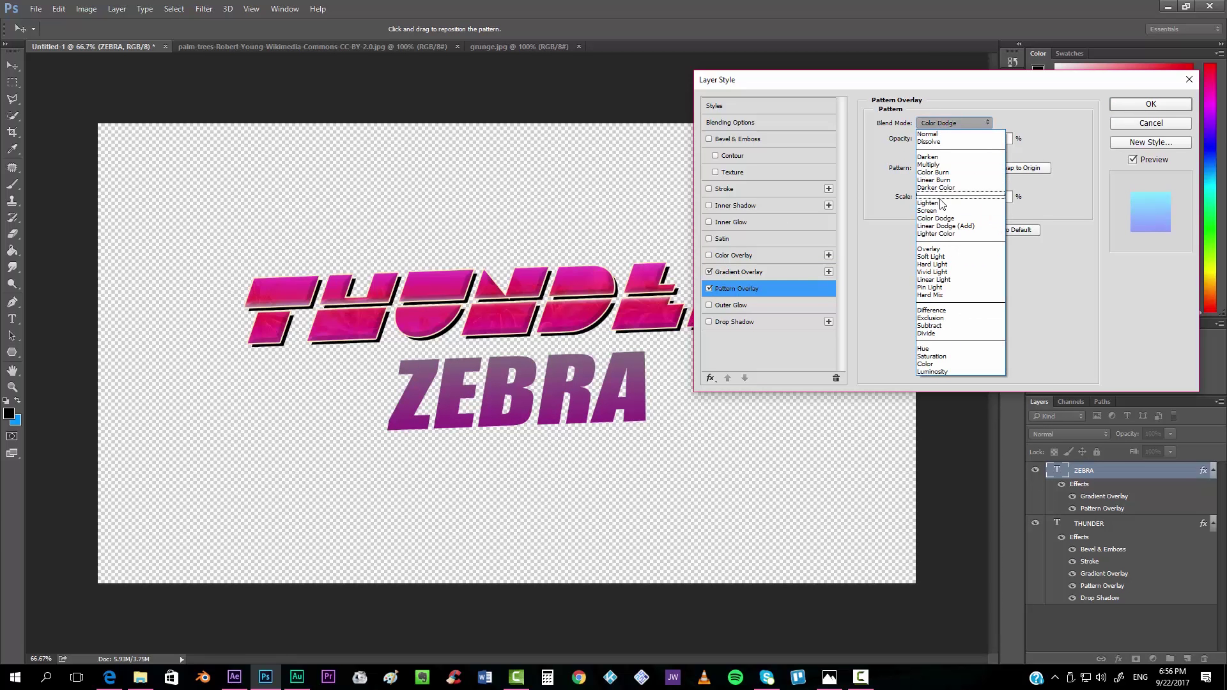
left_click(934, 137)
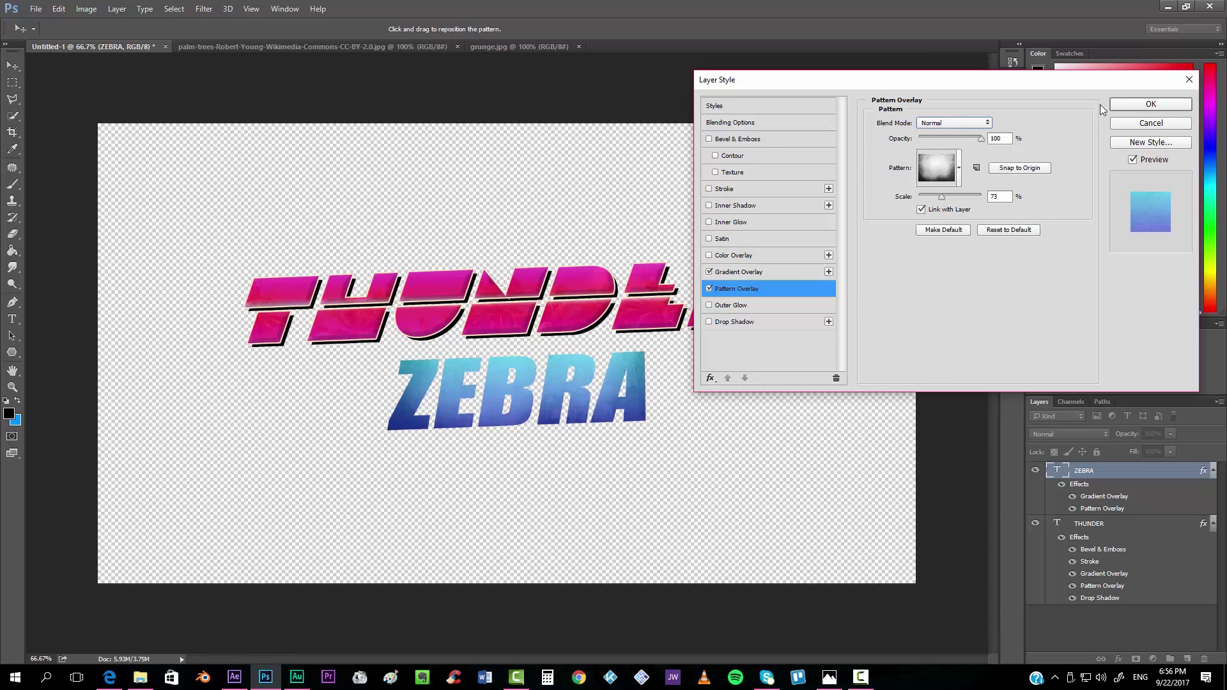
Apply the gradient and pattern overlay settings to the ZEBRA layer.
left_click(1151, 104)
key("alt+Tab")
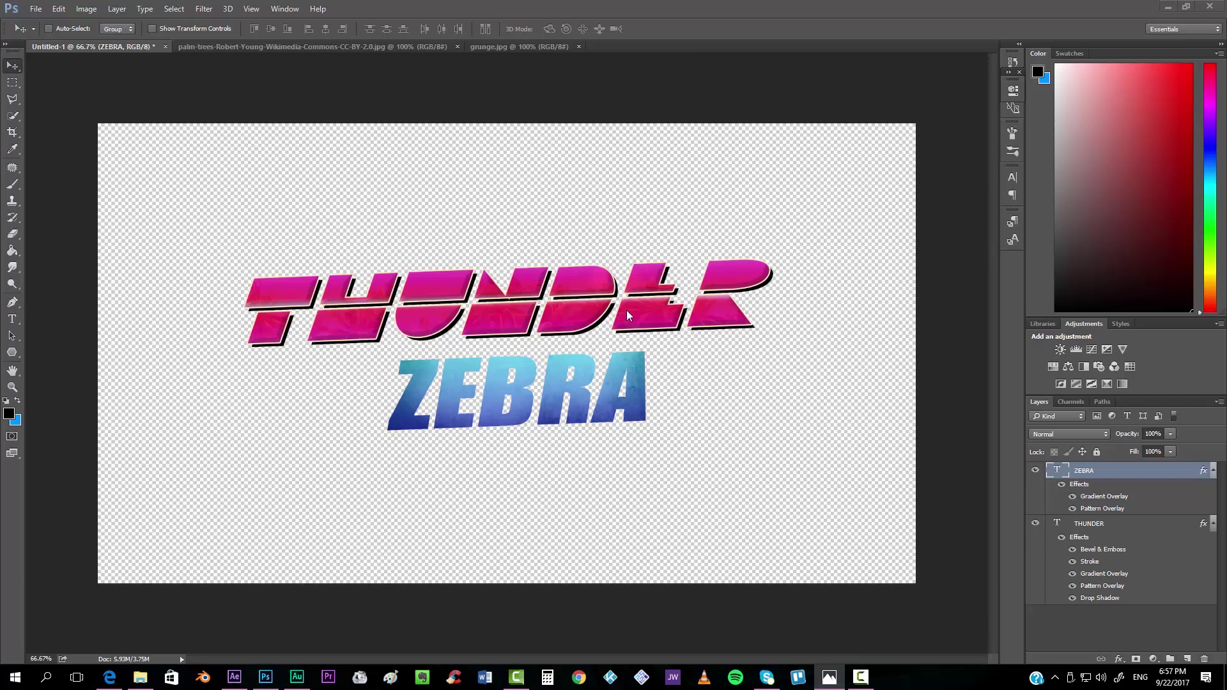
key("alt+Tab")
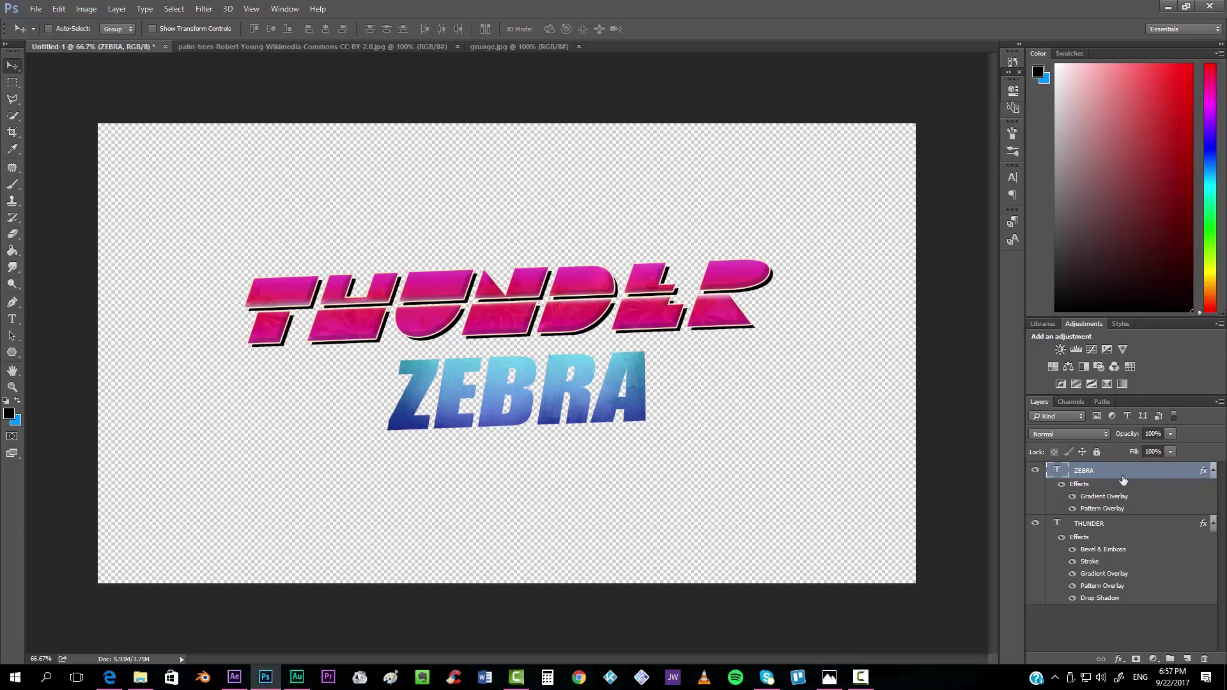
Add a stroke and drop shadow to the ZEBRA layer and raise the shadow distance to about 20 px.
double_click(1125, 471)
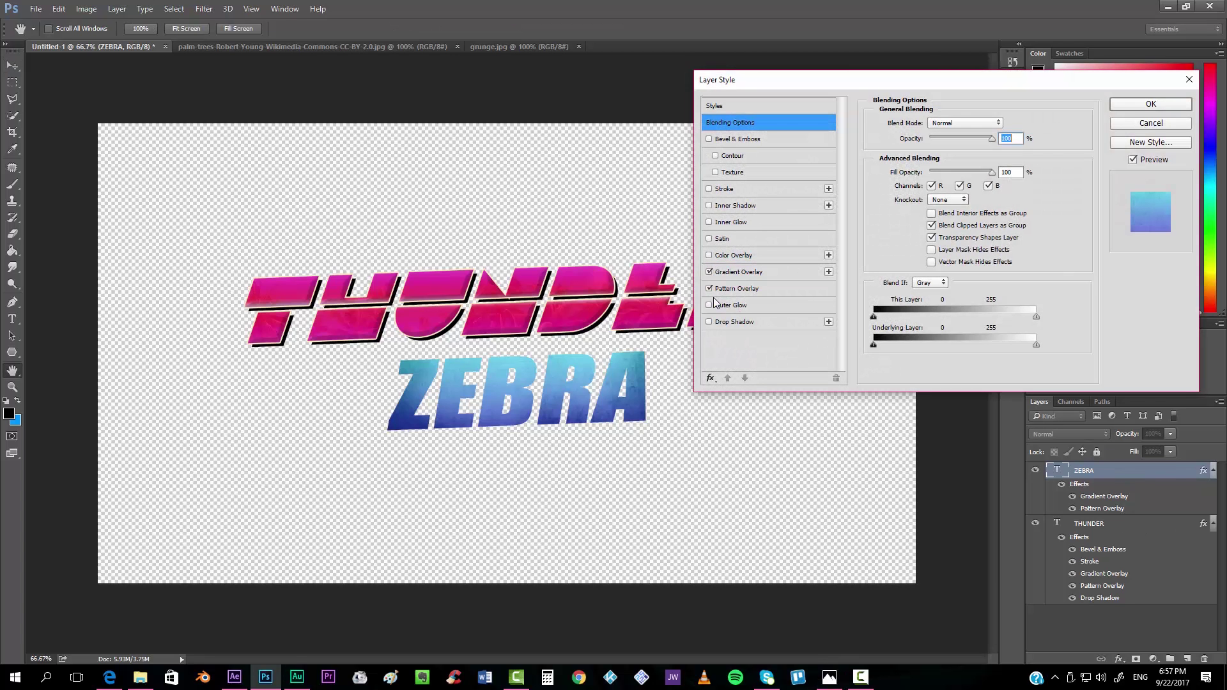
left_click(709, 189)
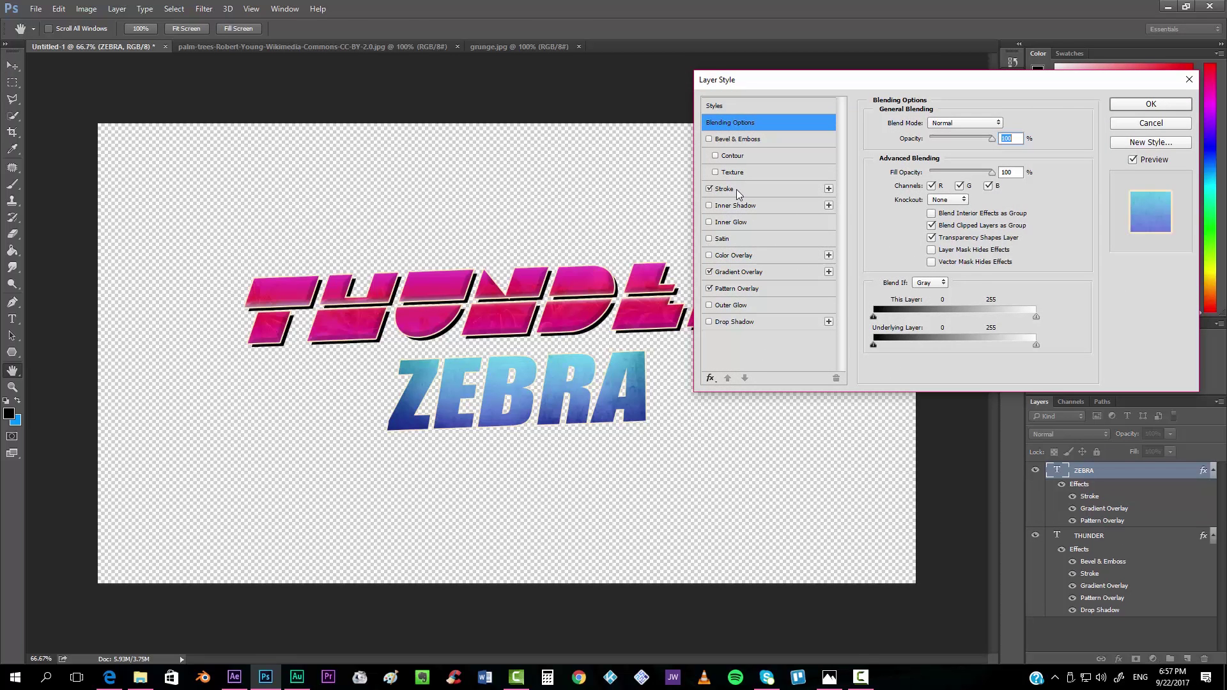
left_click(736, 190)
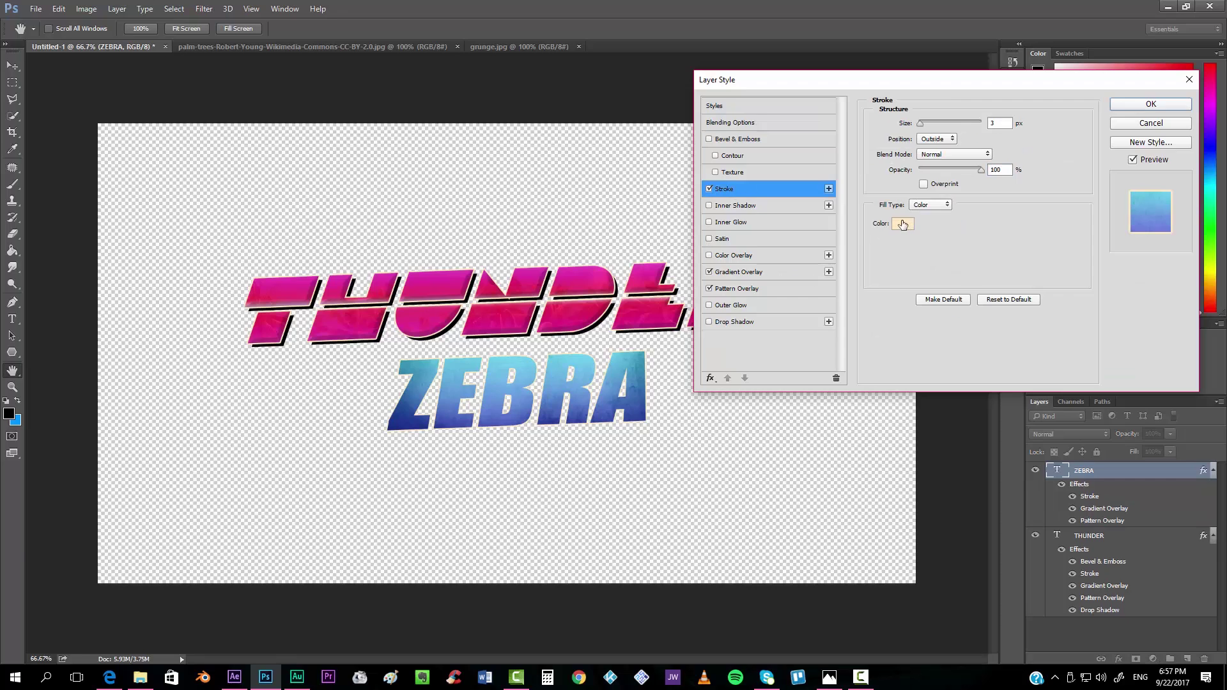
left_click(709, 322)
left_click(737, 322)
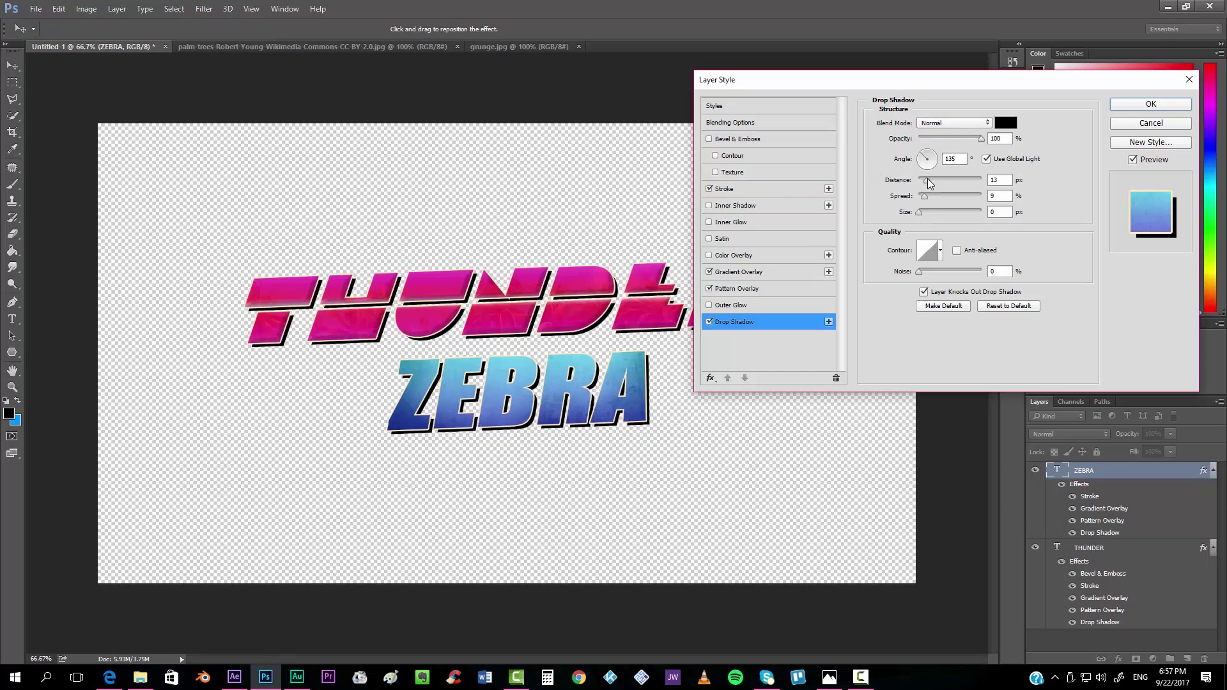
left_click_drag(928, 185, 932, 186)
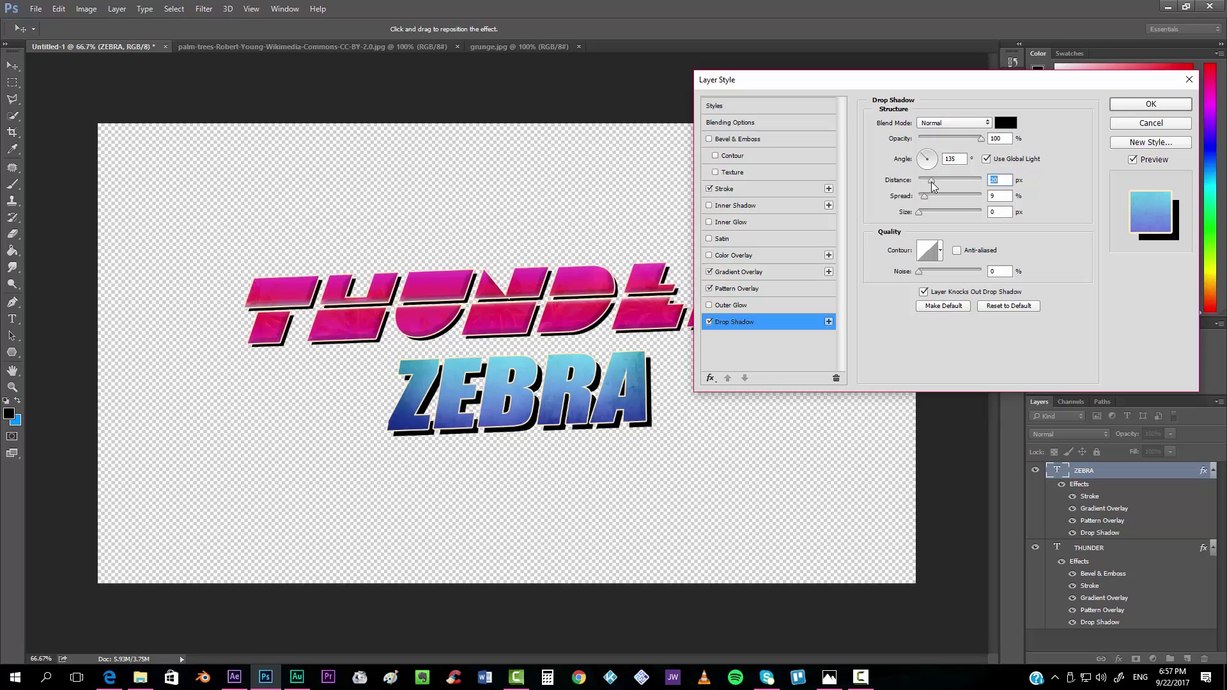
Recolour ZEBRA's drop shadow to a dark navy of about #1d2d46 and apply the layer style.
left_click(1005, 123)
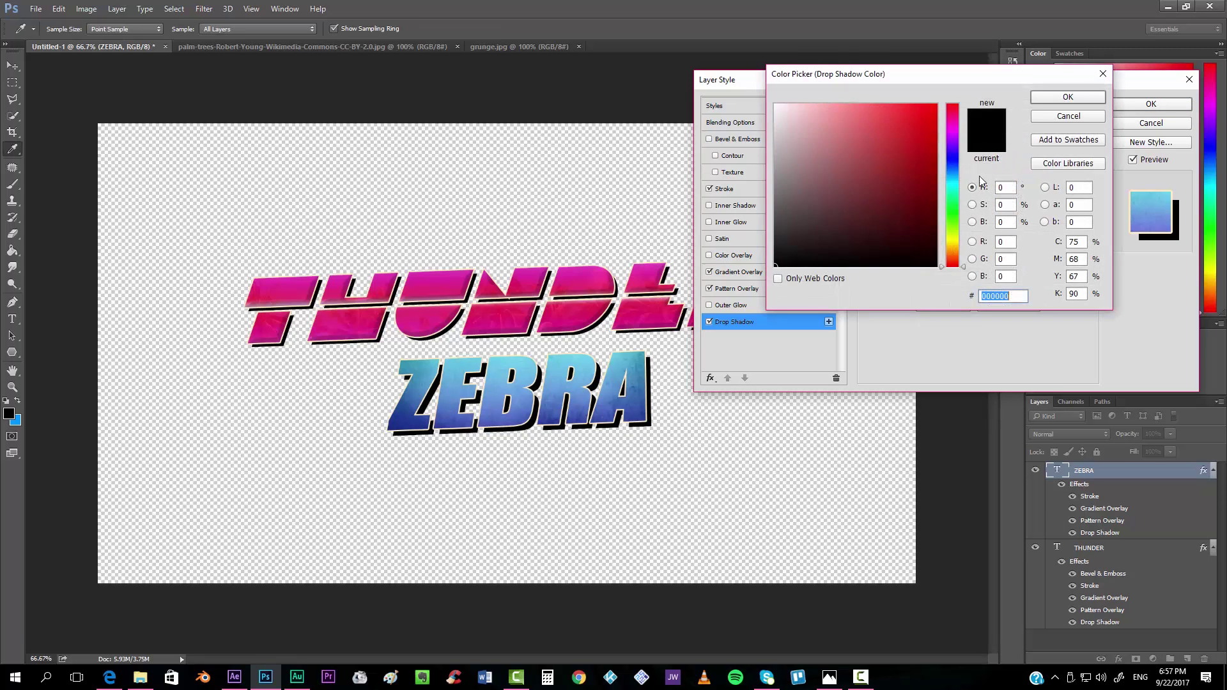
left_click(956, 160)
mouse_move(898, 147)
left_mouse_down()
mouse_move(880, 194)
mouse_move(888, 214)
mouse_move(871, 222)
left_mouse_up()
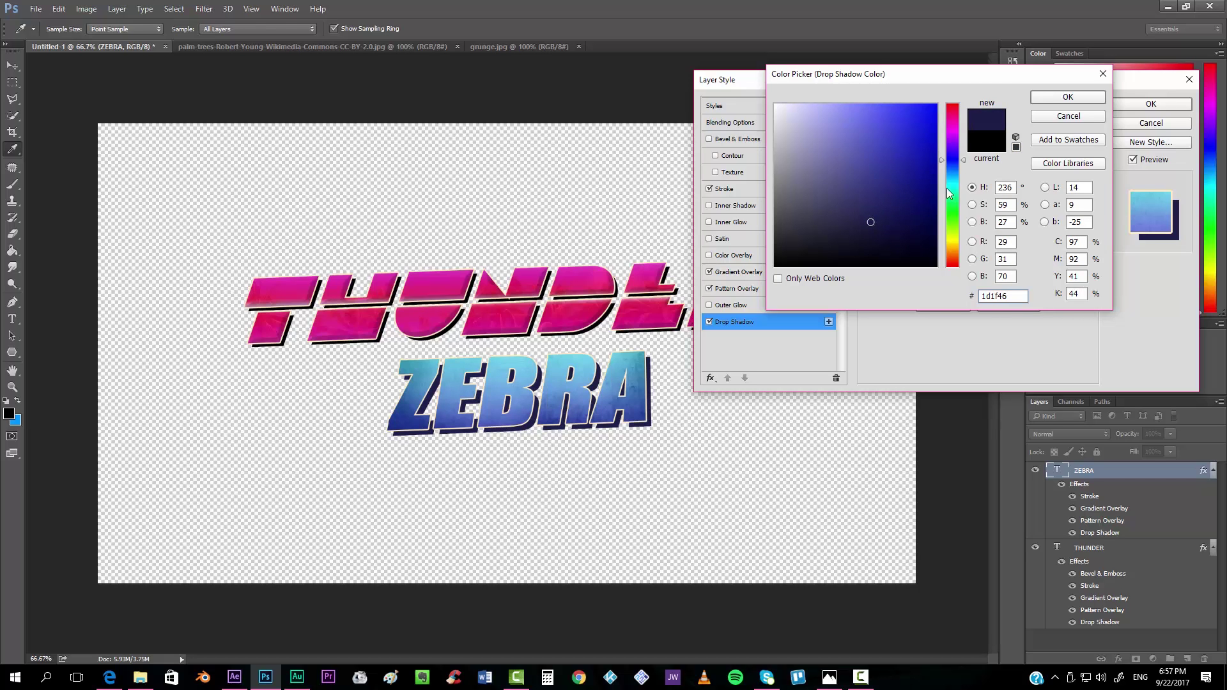
left_click_drag(955, 163, 955, 169)
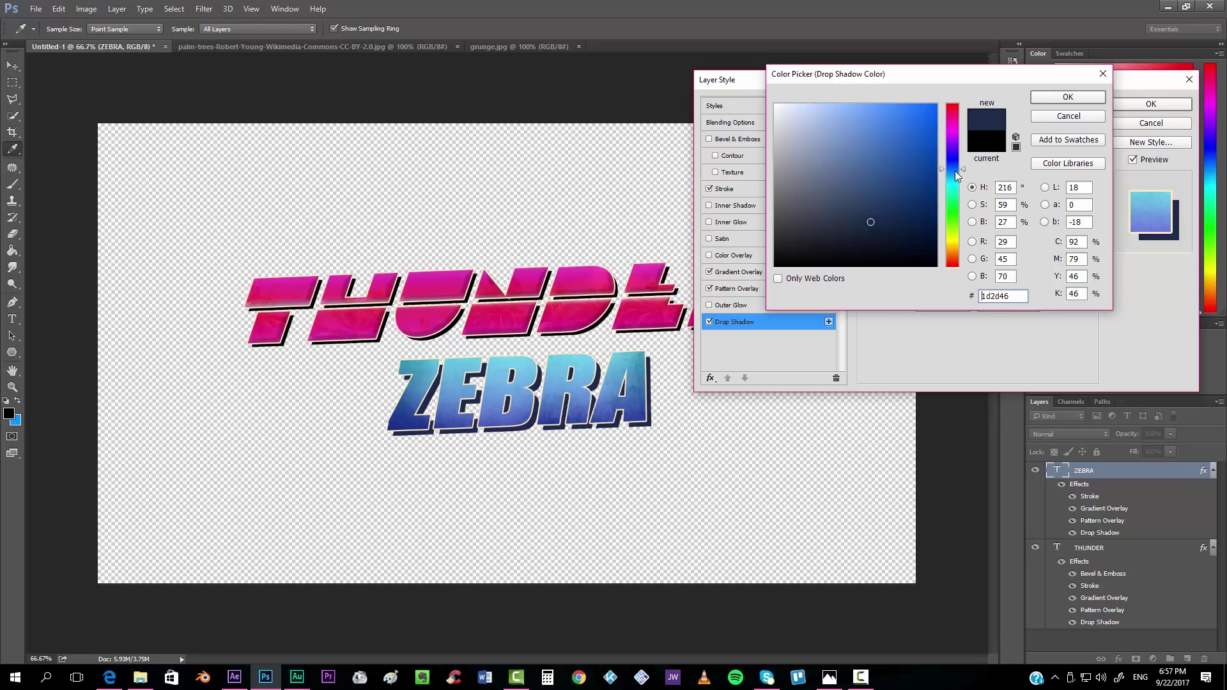
left_click(955, 171)
left_click(1085, 99)
left_click(1148, 104)
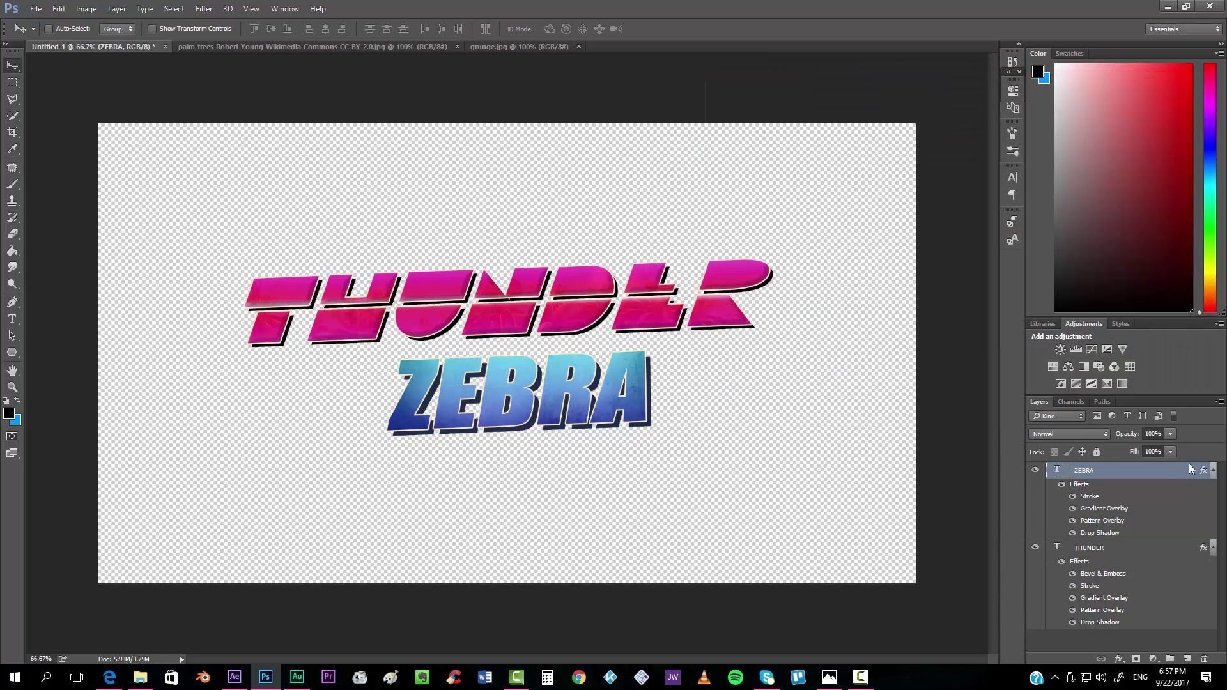
Collapse the effects lists of both text layers and duplicate the THUNDER layer as THUNDER copy.
left_click(1213, 473)
left_click(1214, 489)
left_click(1097, 489)
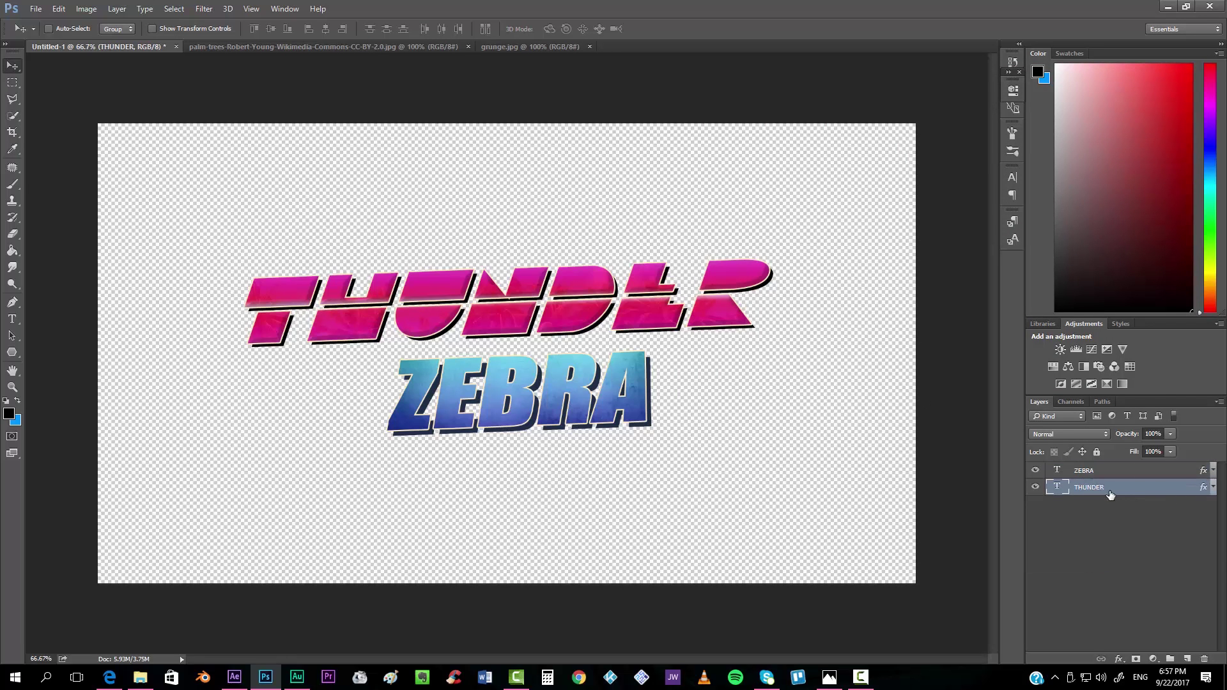
right_click(1094, 491)
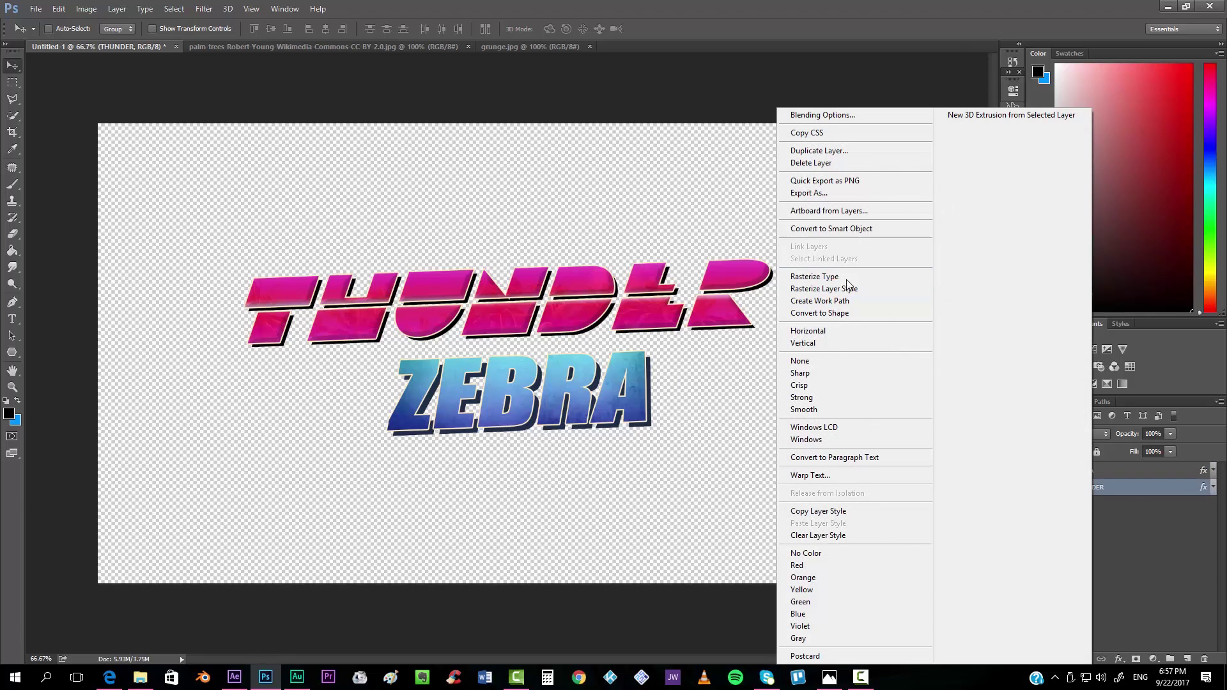
left_click(819, 151)
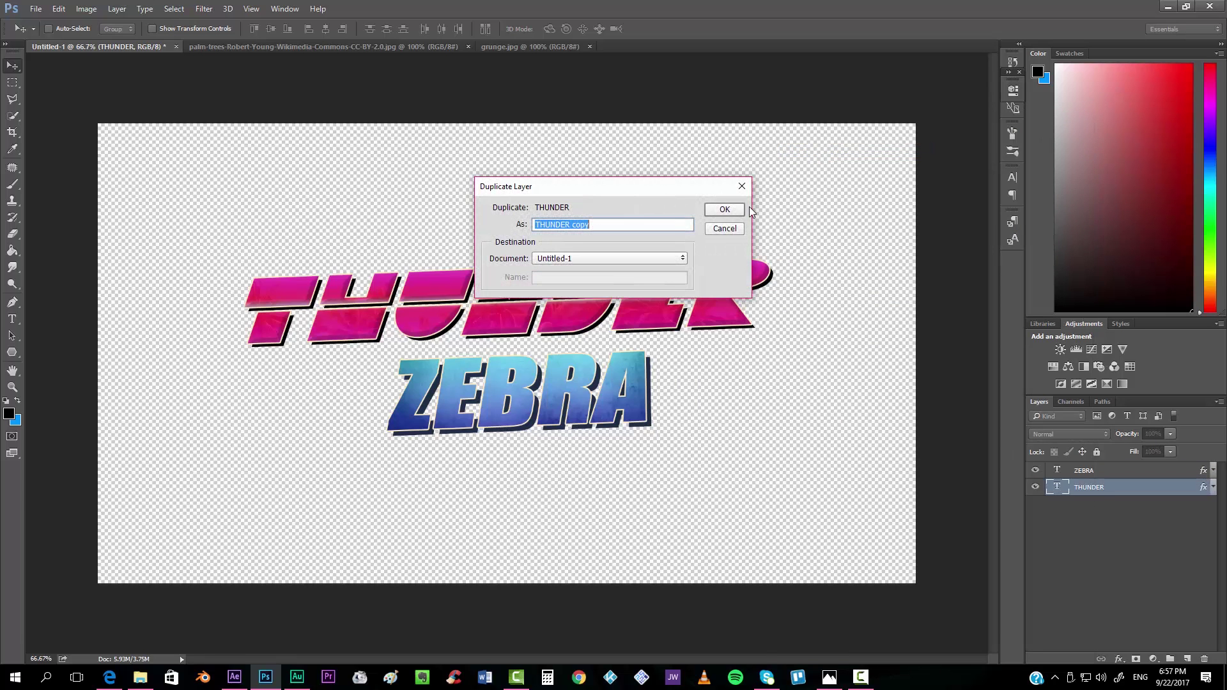
left_click(725, 211)
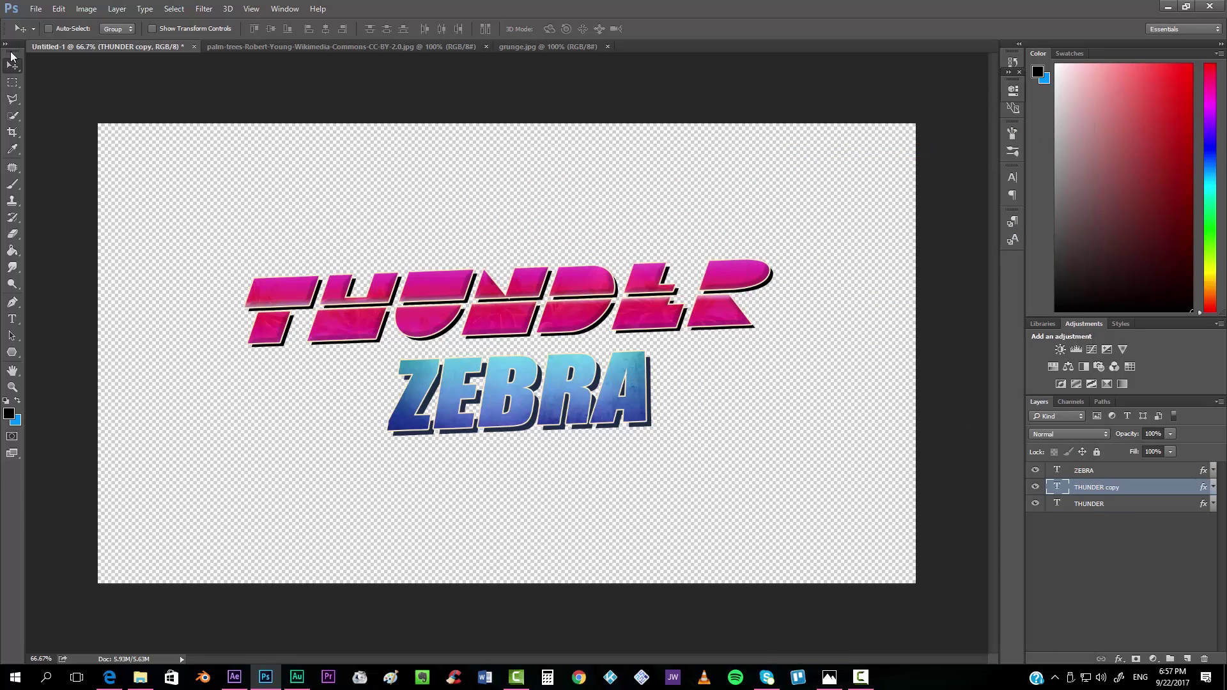
Shift the original THUNDER layer slightly down and to the right behind its copy.
left_click_drag(344, 323, 345, 322)
left_click(1100, 508)
left_click_drag(532, 318, 540, 321)
Turn off the pattern overlay and gradient overlay on the original THUNDER layer.
double_click(1129, 512)
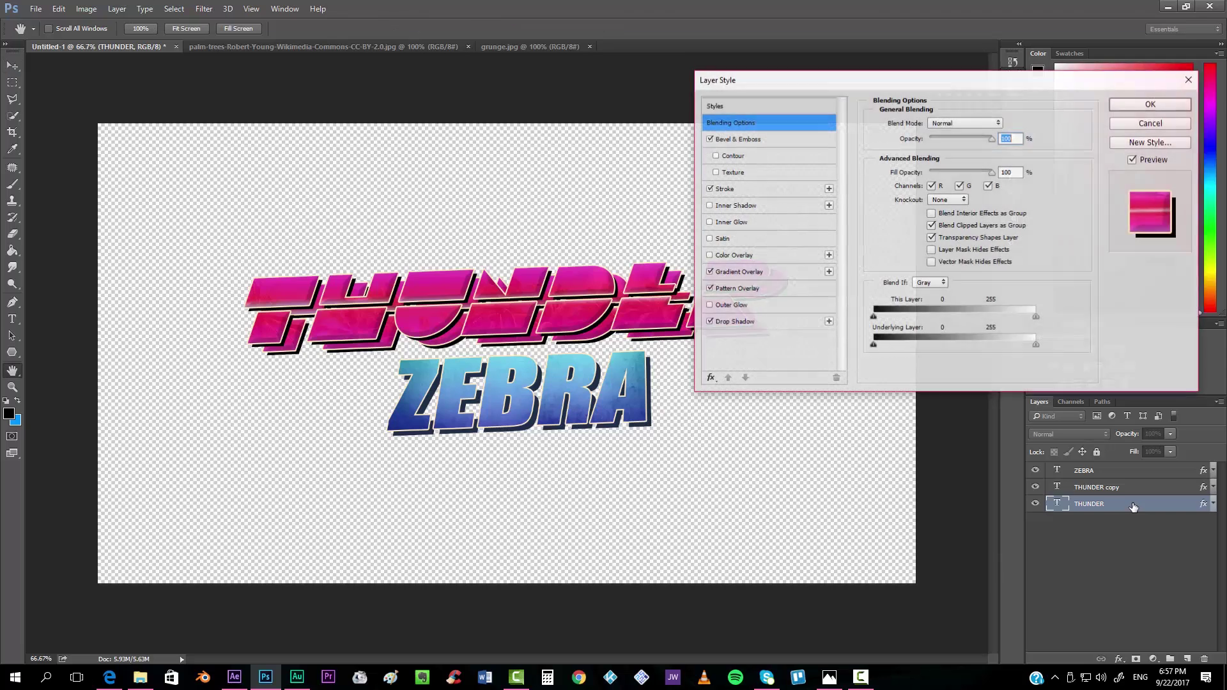
left_click(709, 289)
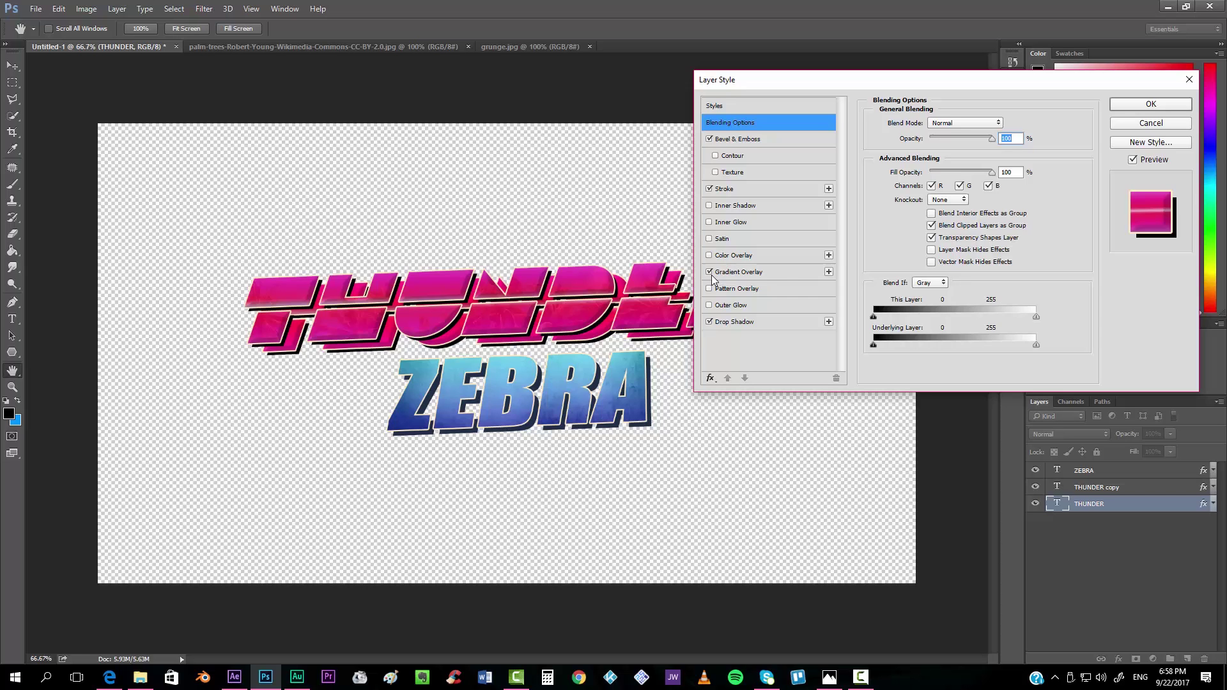
left_click(709, 273)
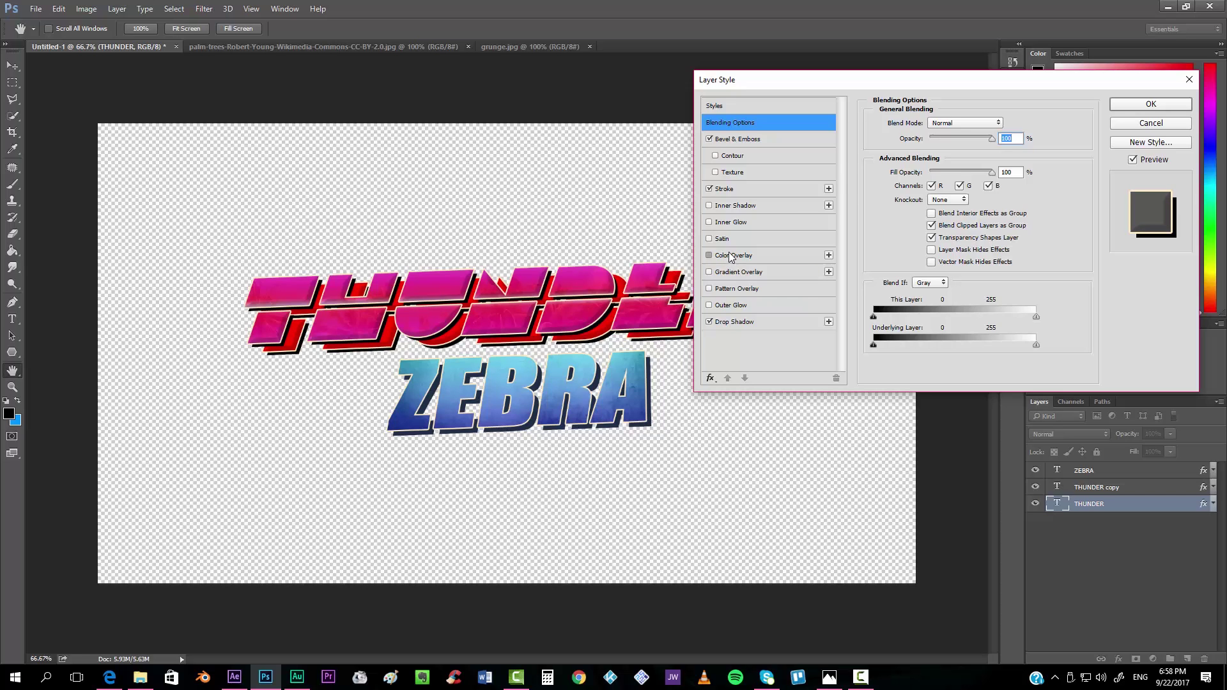
Give the original THUNDER layer a purple #4d1a60 colour overlay.
left_click(730, 256)
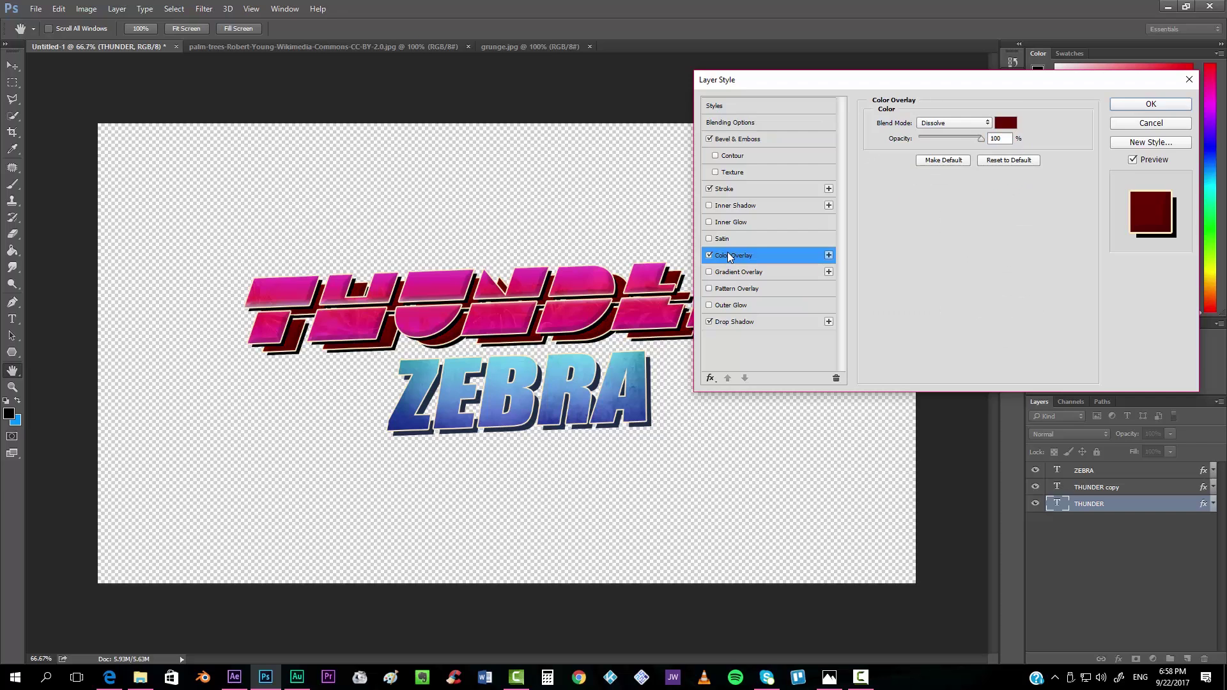
left_click(1004, 123)
left_click_drag(957, 168, 956, 141)
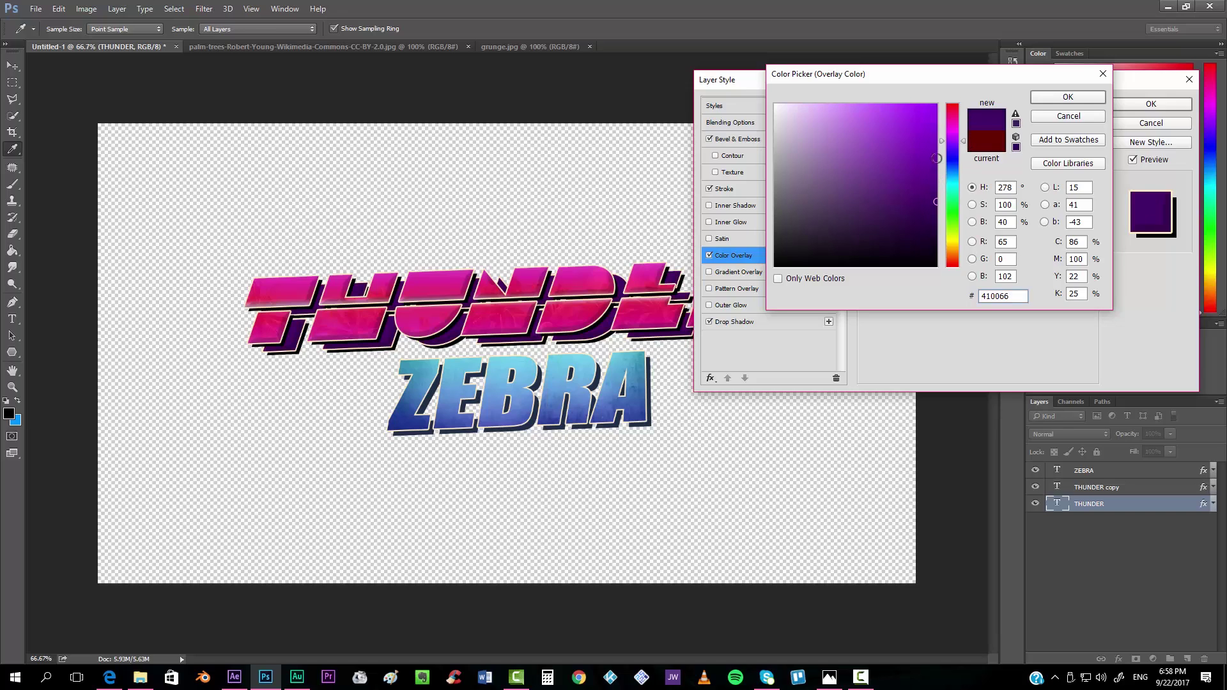
left_click_drag(938, 142, 965, 138)
mouse_move(903, 233)
left_mouse_down()
mouse_move(883, 219)
mouse_move(892, 205)
left_mouse_up()
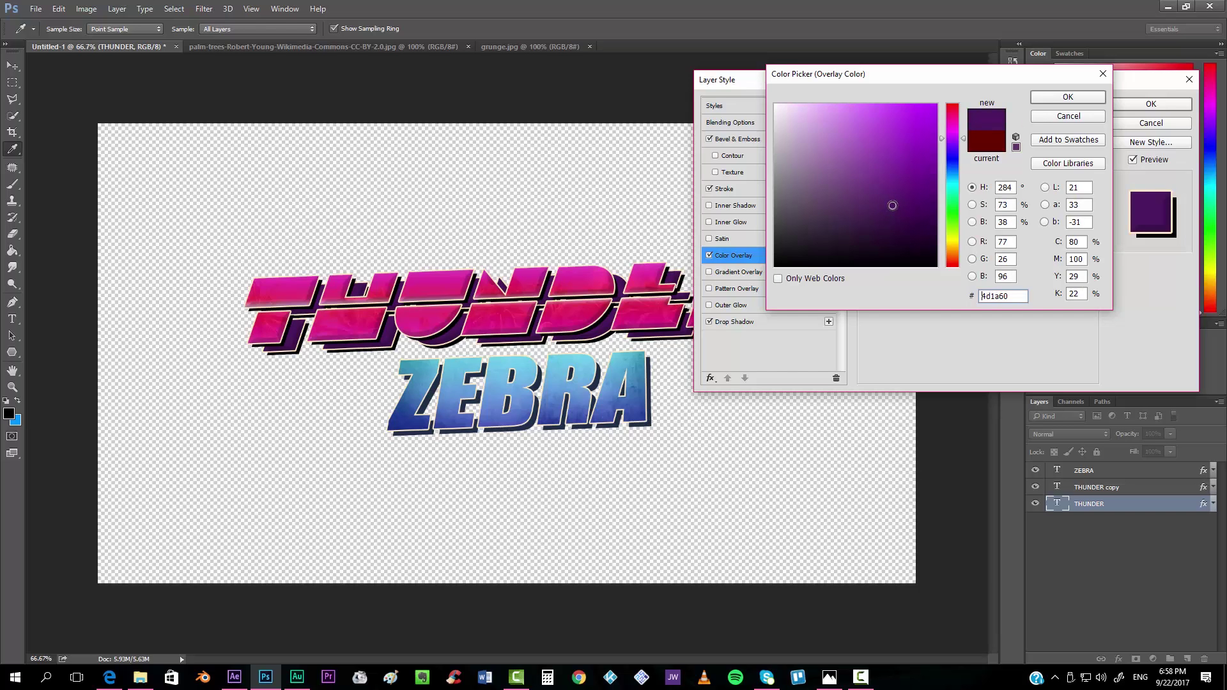
left_click(1061, 97)
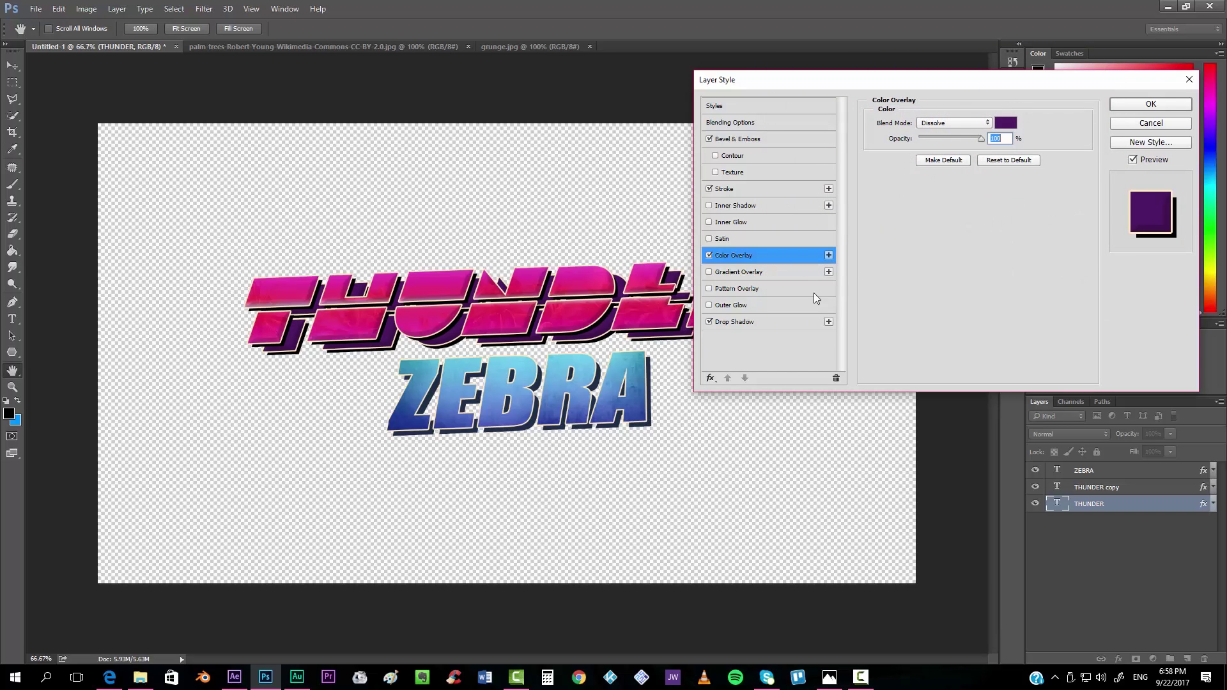
Remove the original THUNDER layer's stroke and bevel, set its drop shadow colour to #2e083a, and apply the style.
left_click(738, 323)
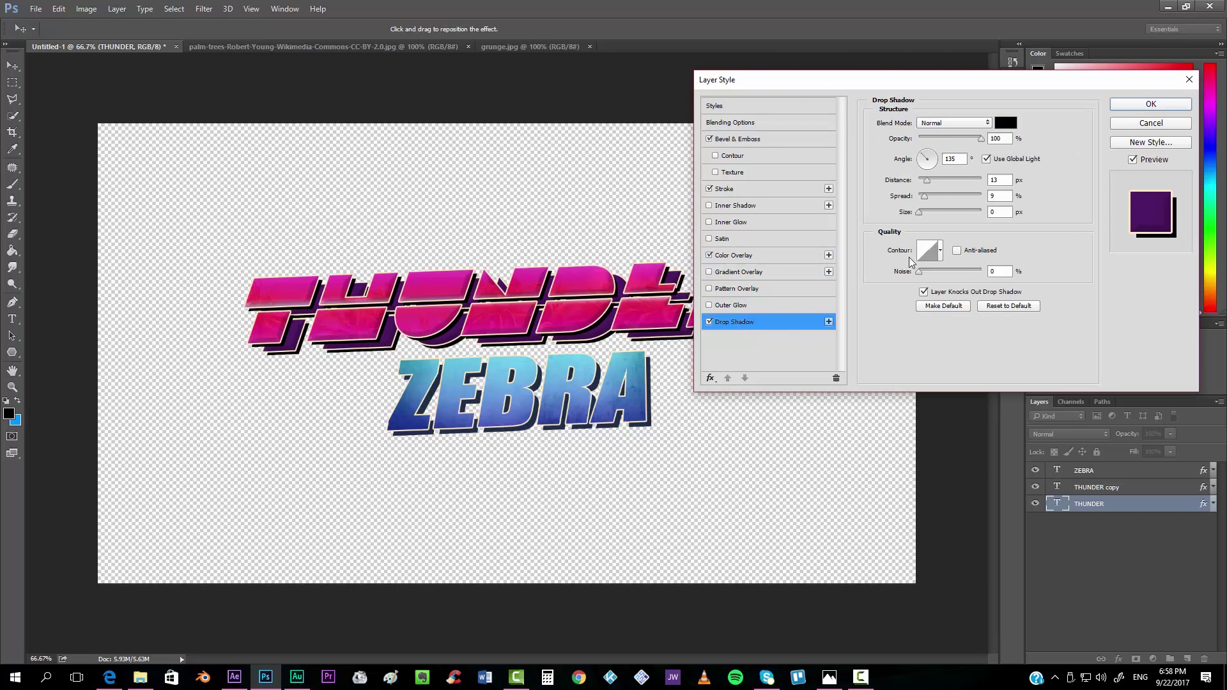
left_click(710, 189)
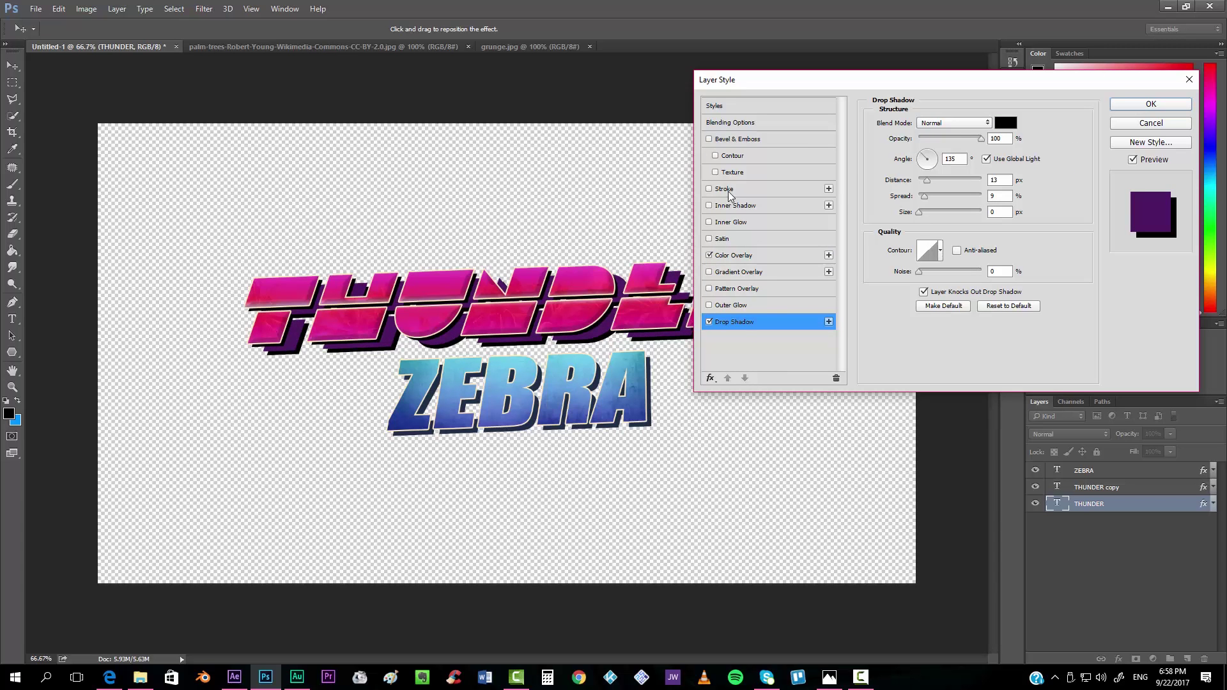
left_click(1002, 125)
left_click_drag(958, 151, 962, 137)
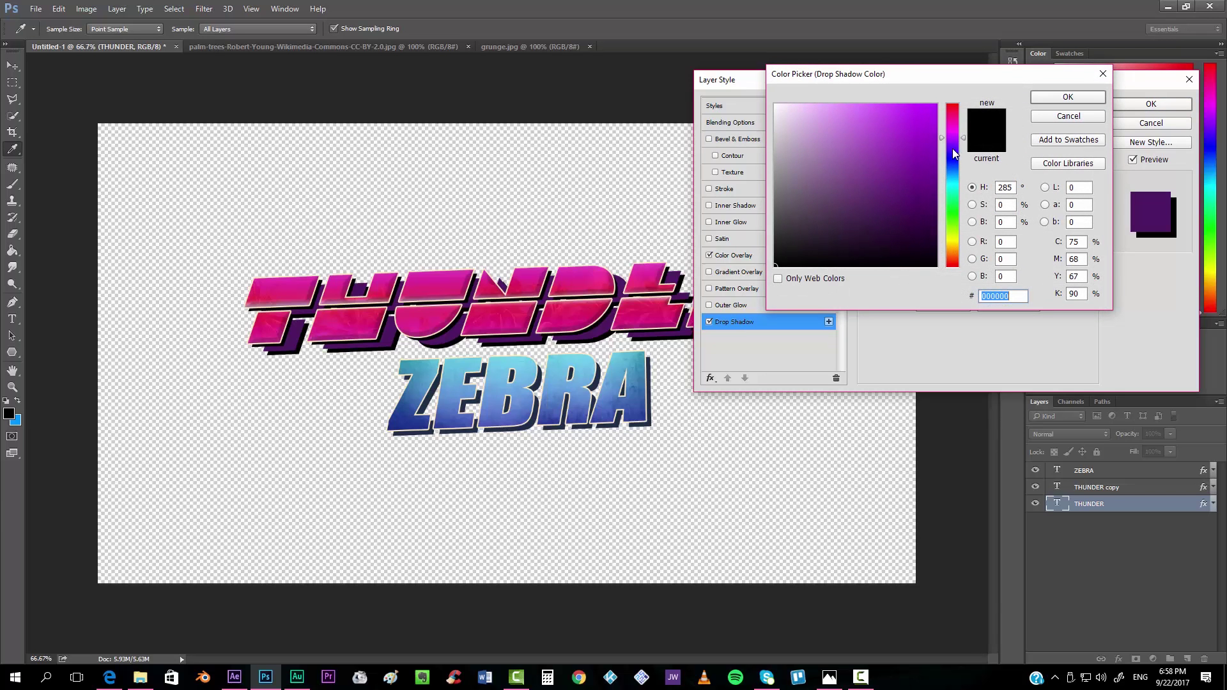
mouse_move(927, 205)
left_mouse_down()
mouse_move(935, 225)
mouse_move(915, 229)
left_mouse_up()
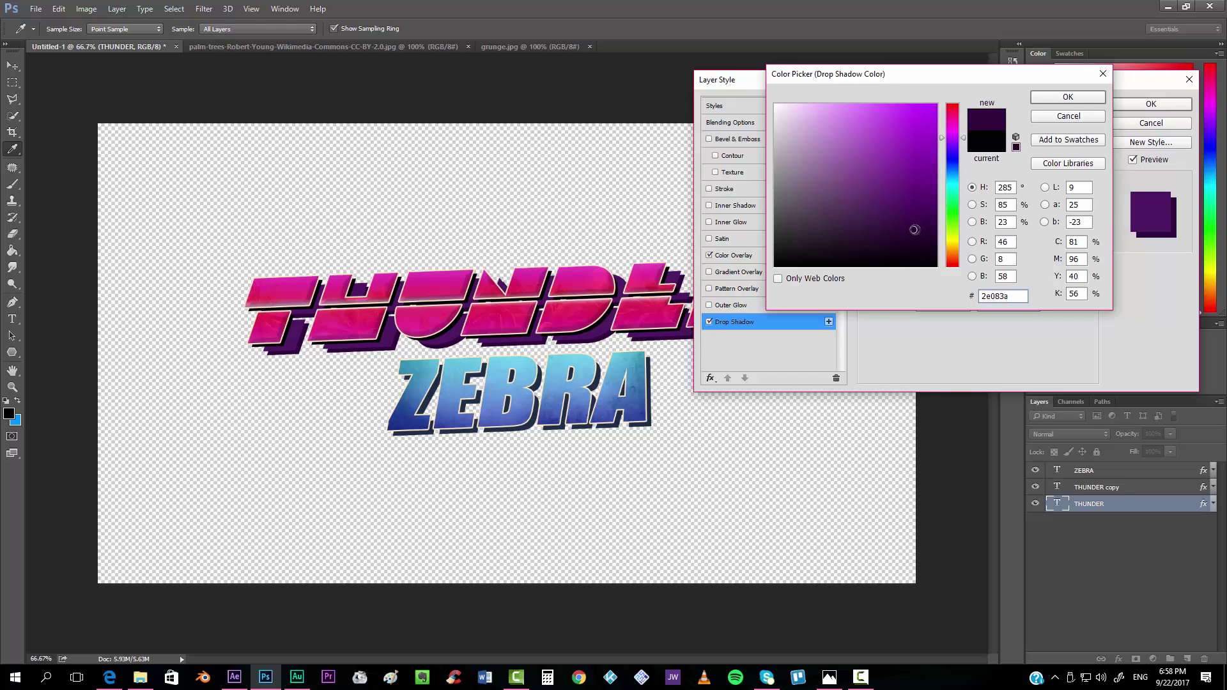
left_click(1071, 97)
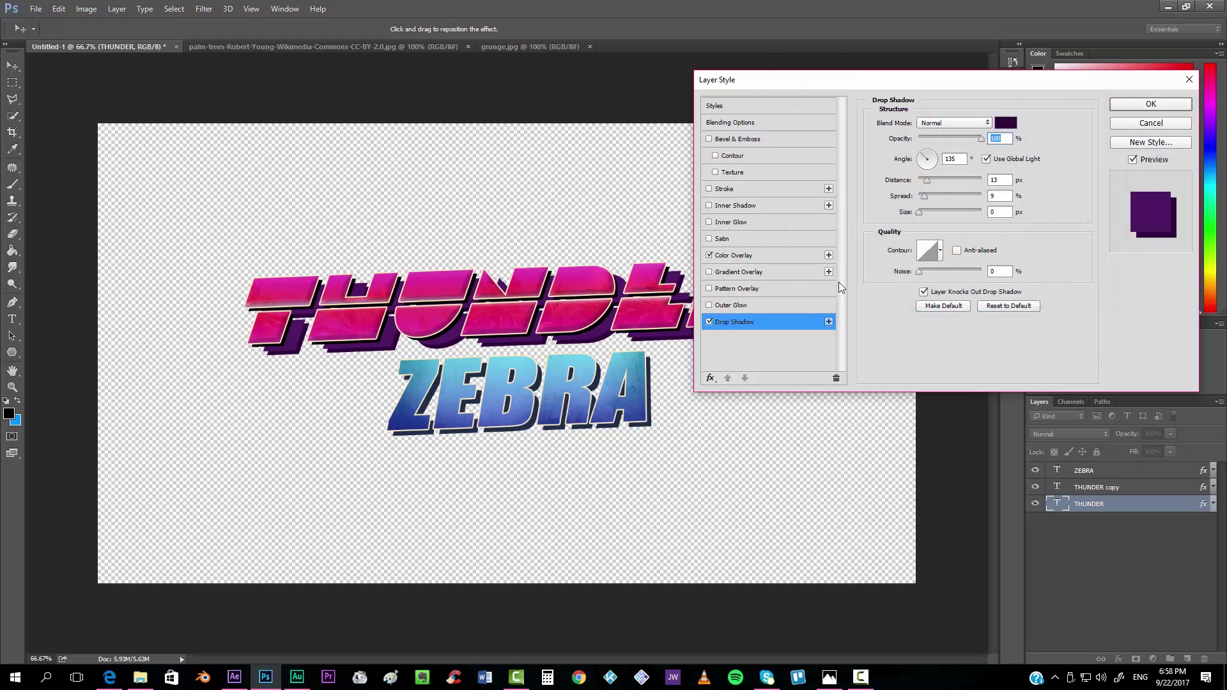
left_click(1150, 104)
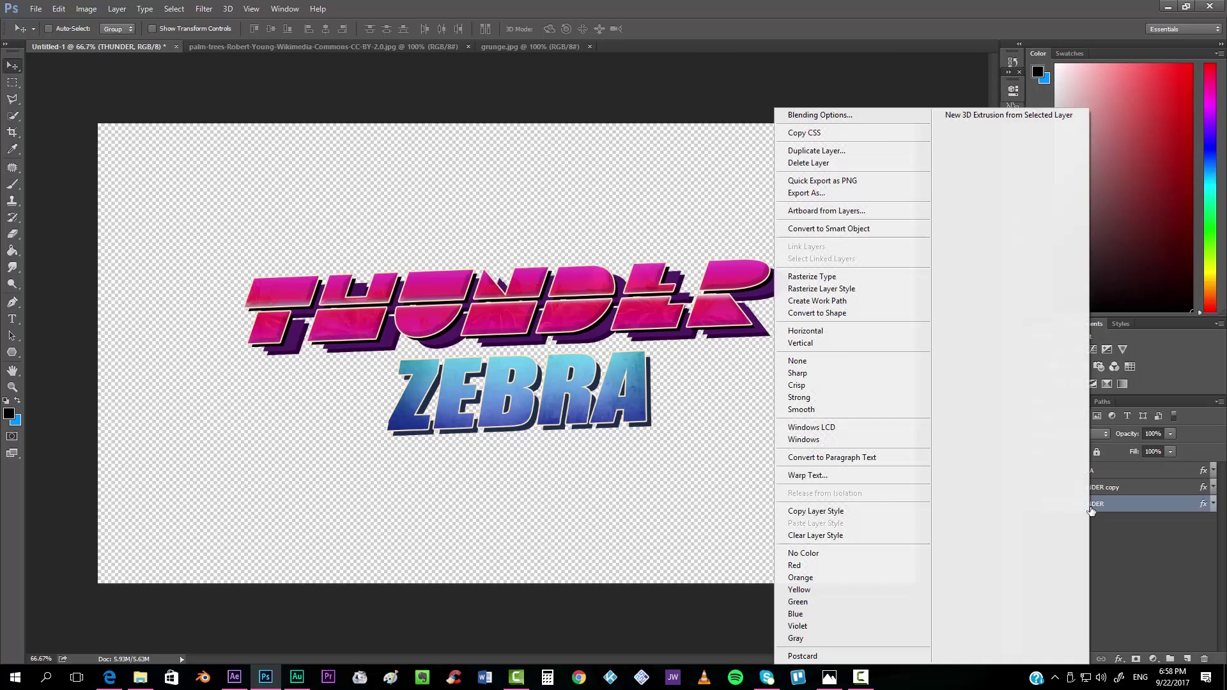
Duplicate the purple THUNDER layer, place the copy beneath it, and offset the copy slightly down and to the right.
right_click(1092, 508)
left_click(827, 152)
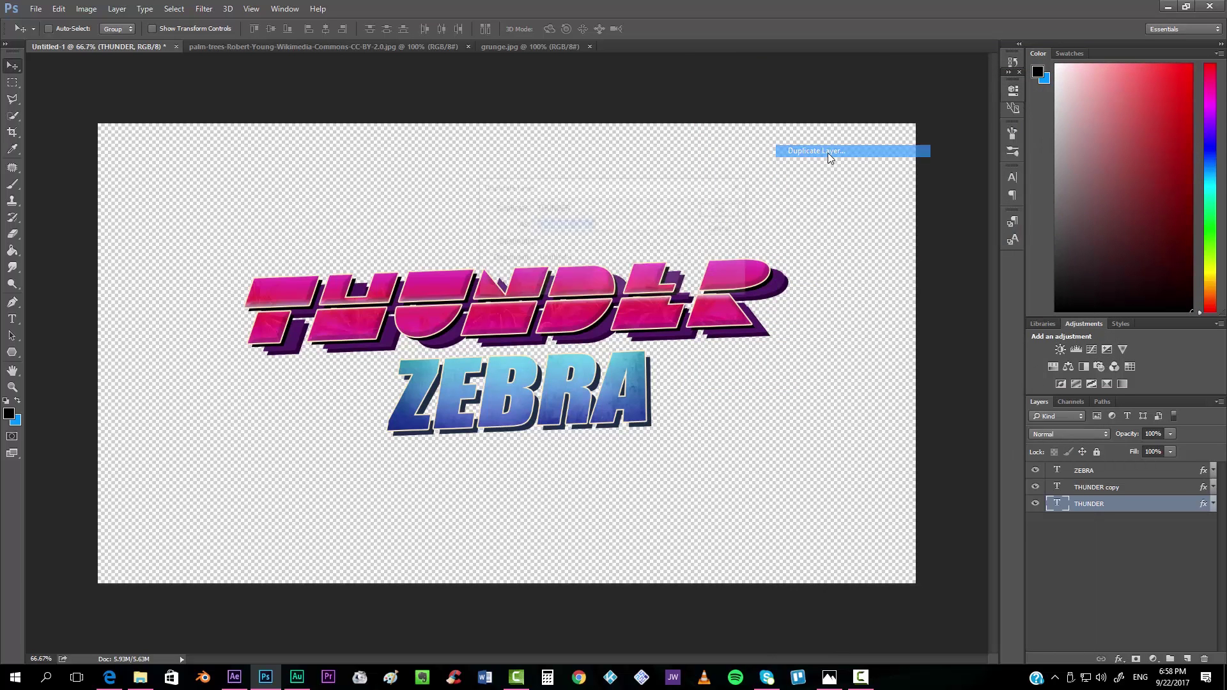
key("Return")
left_click_drag(1093, 506, 1104, 531)
left_click_drag(333, 347, 342, 356)
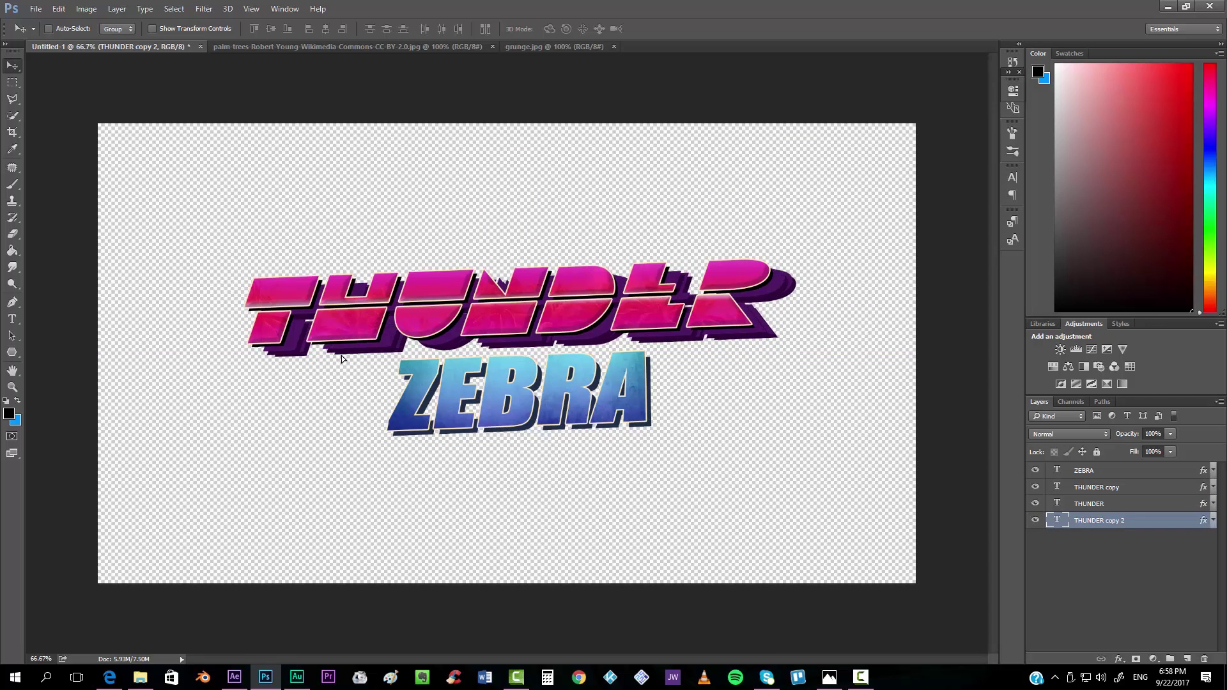
key("ctrl+plus")
key("ctrl+plus")
left_click_drag(499, 300, 534, 343)
key("ctrl")
key("ctrl+minus")
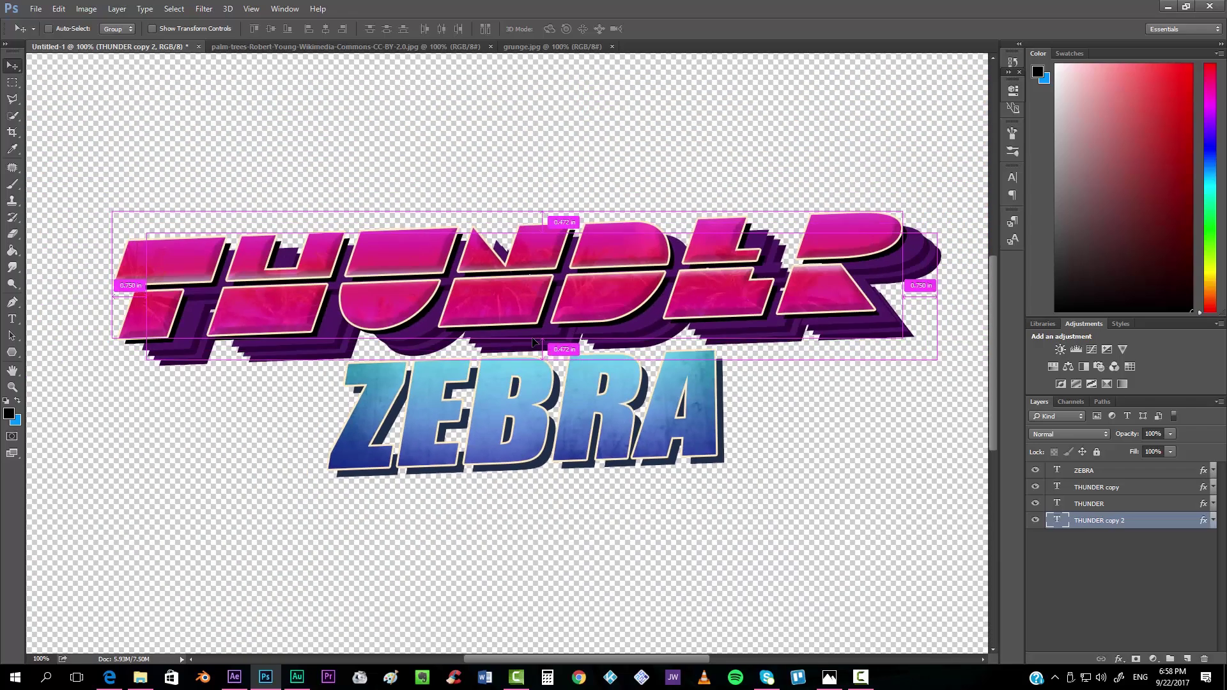
Change the colour overlay of THUNDER copy 2 to orange #ff7e0c.
double_click(1153, 526)
left_click(739, 262)
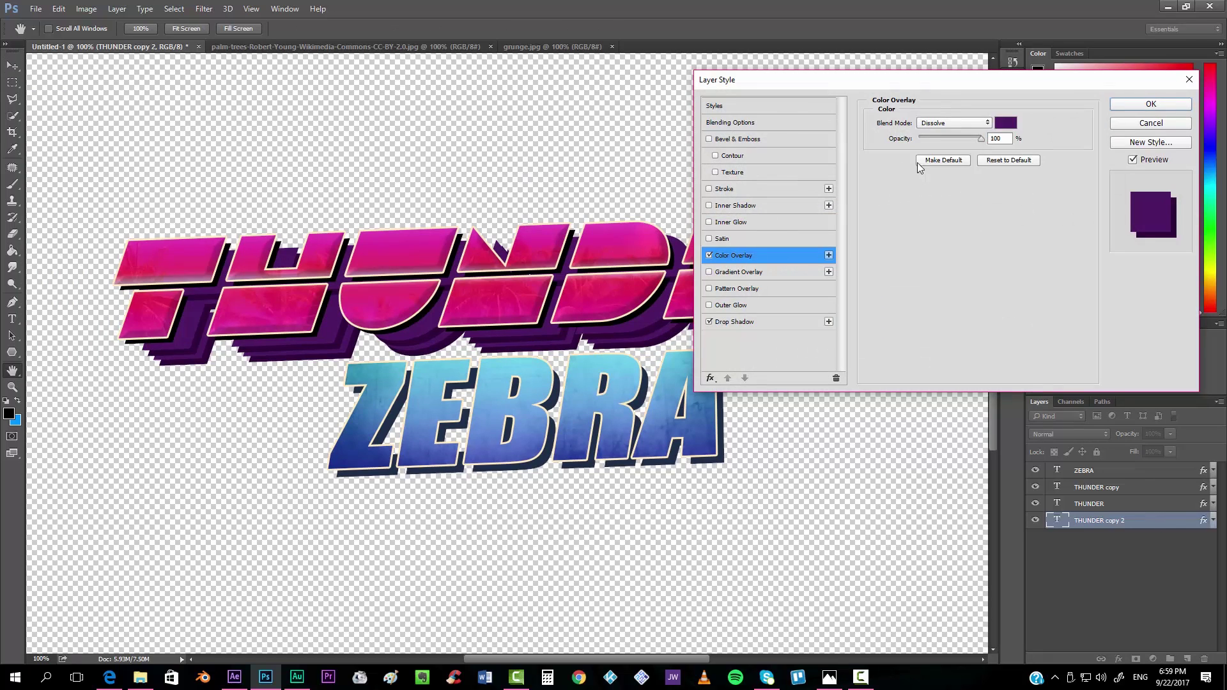
left_click(1009, 123)
left_click_drag(945, 221, 971, 255)
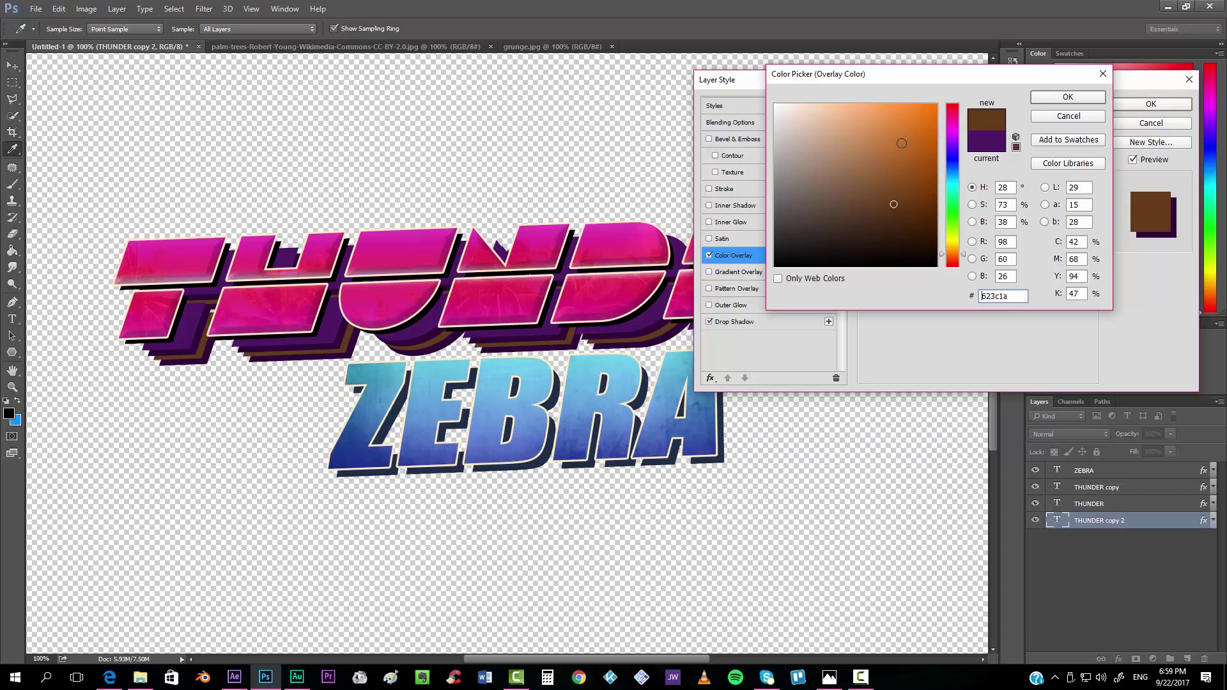
left_click(930, 101)
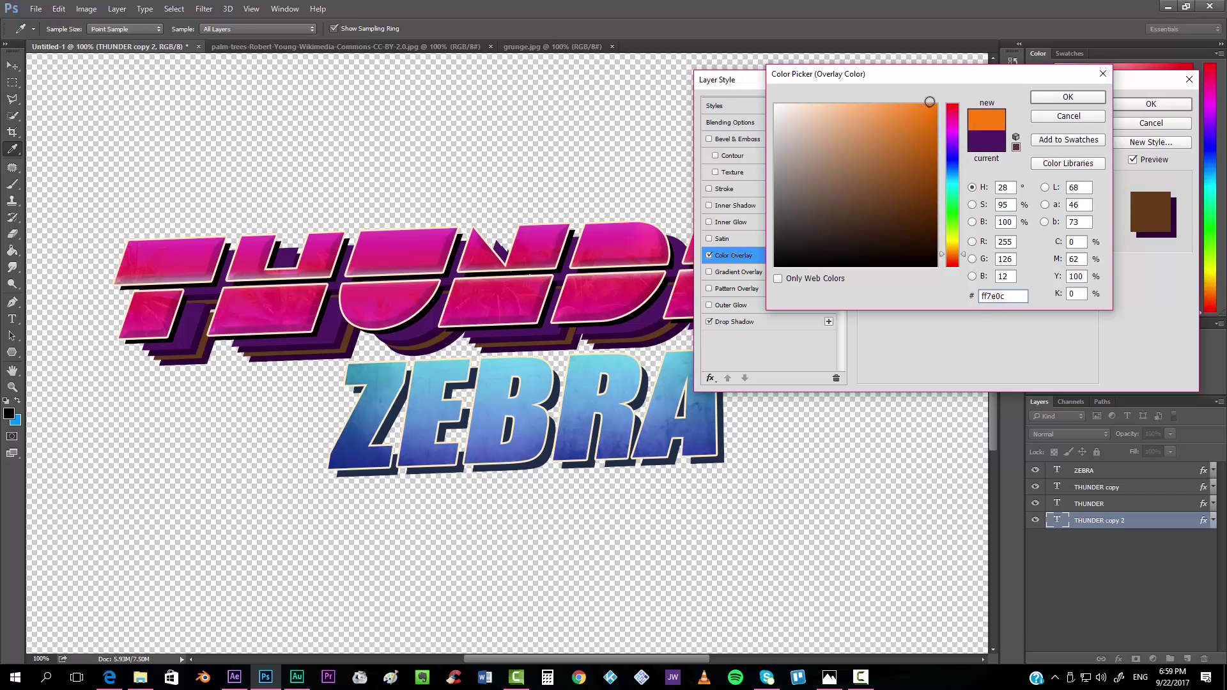
left_click(1072, 98)
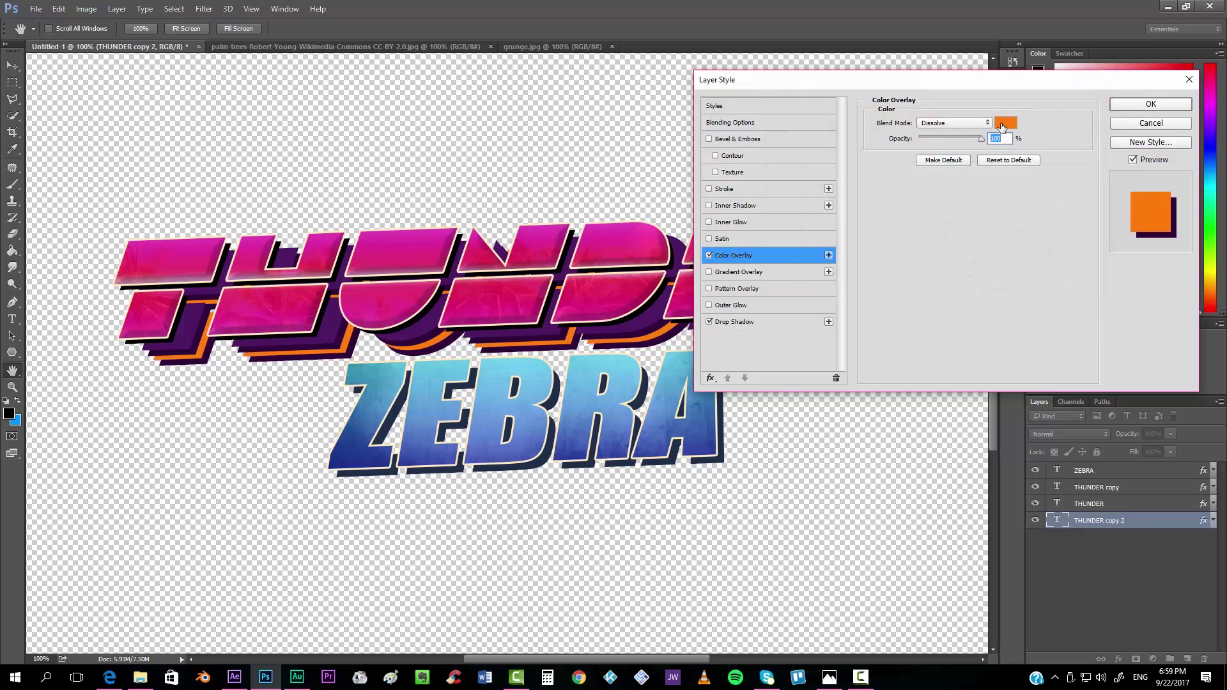
Set the drop shadow colour of THUNDER copy 2 to orange #fe7e0d and apply the layer style.
left_click(751, 325)
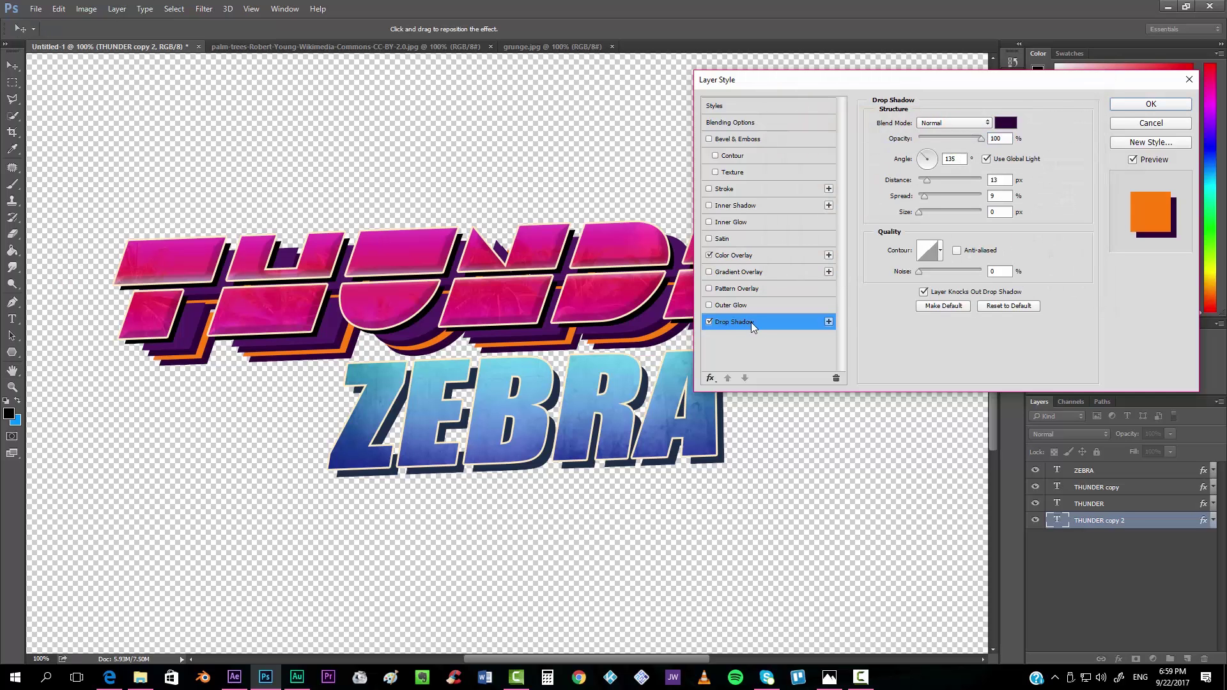
left_click(1003, 125)
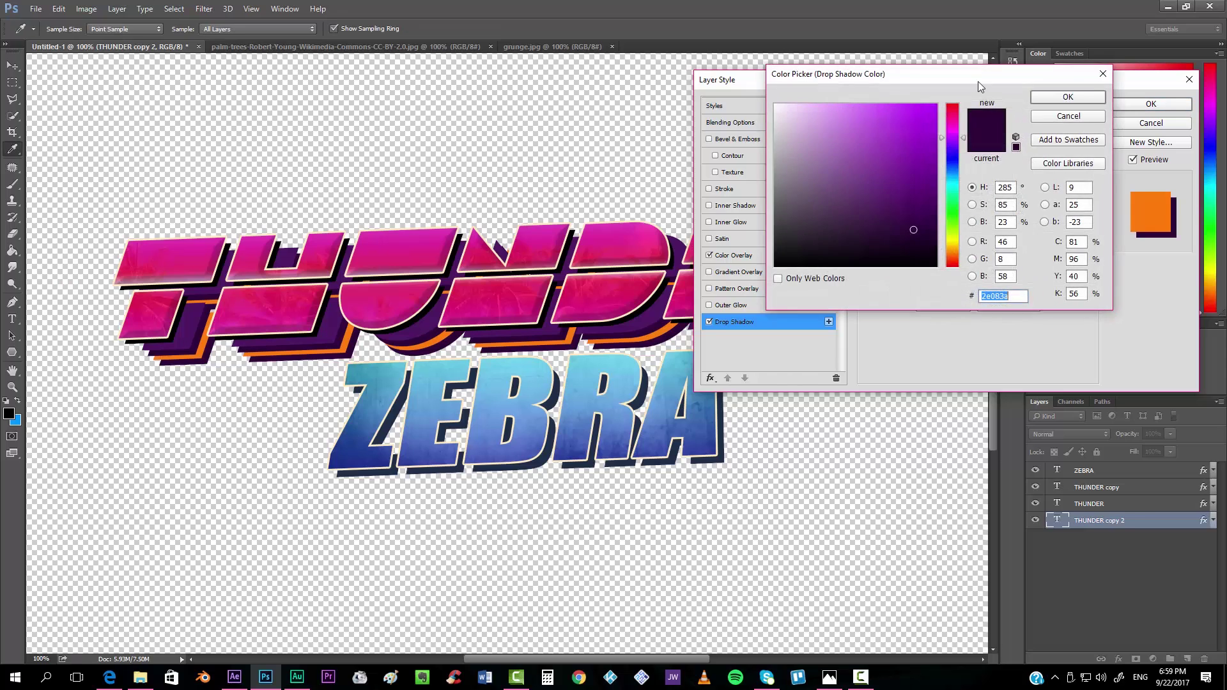
left_click_drag(978, 82, 762, 75)
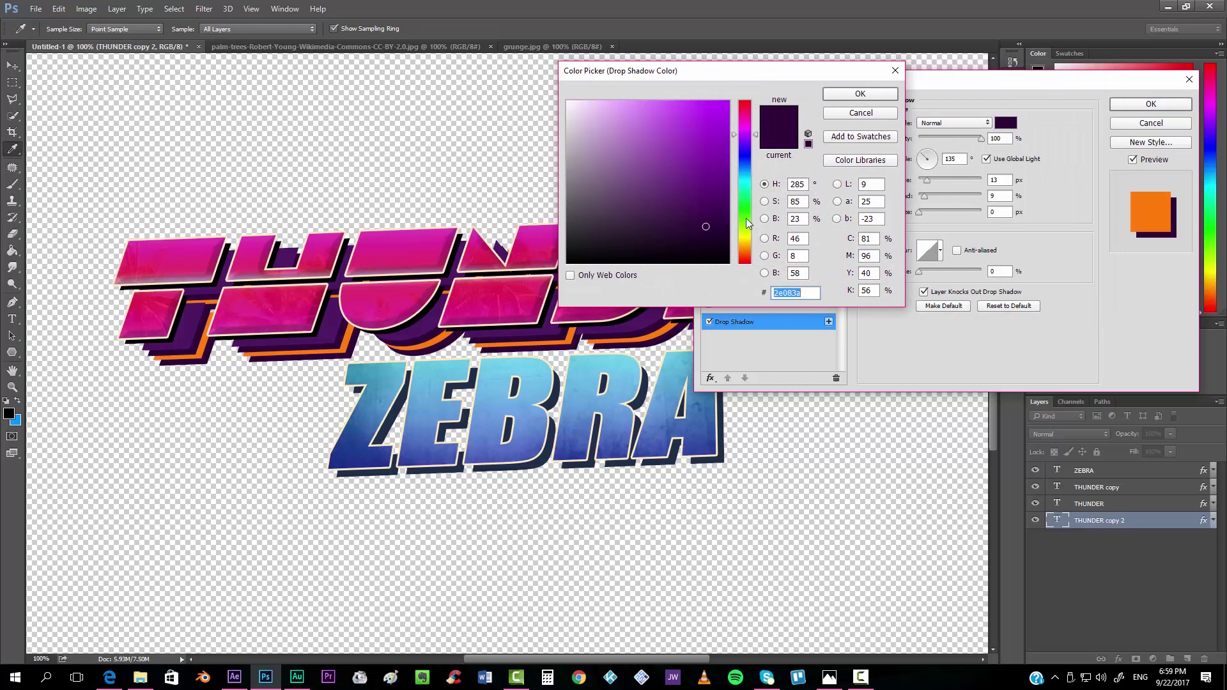
left_click_drag(711, 205, 682, 174)
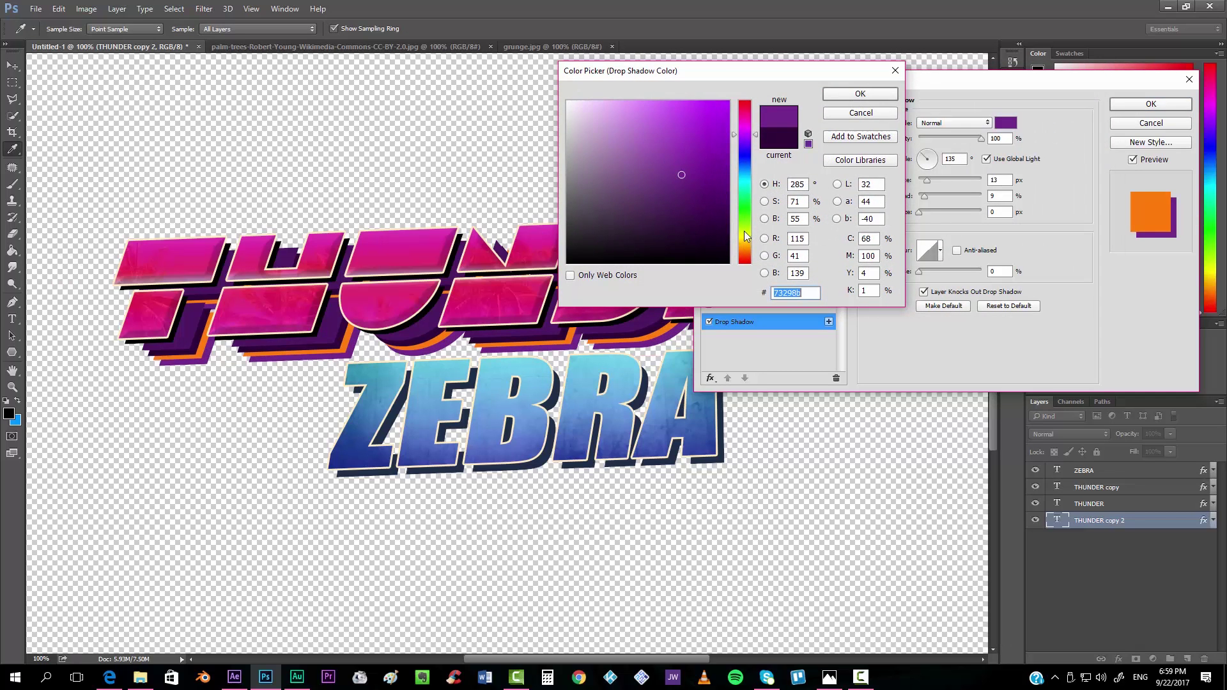
left_click(747, 239)
left_click_drag(753, 246, 753, 251)
mouse_move(700, 121)
left_mouse_down()
mouse_move(701, 77)
mouse_move(720, 104)
left_mouse_up()
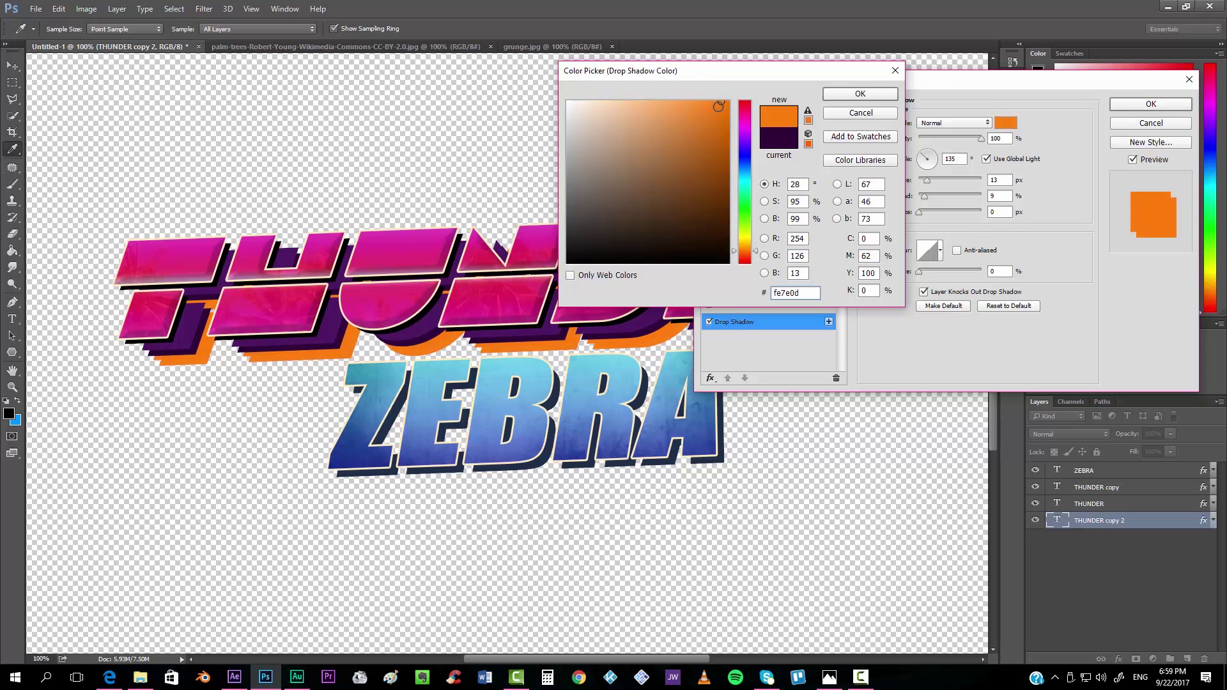
left_click(874, 98)
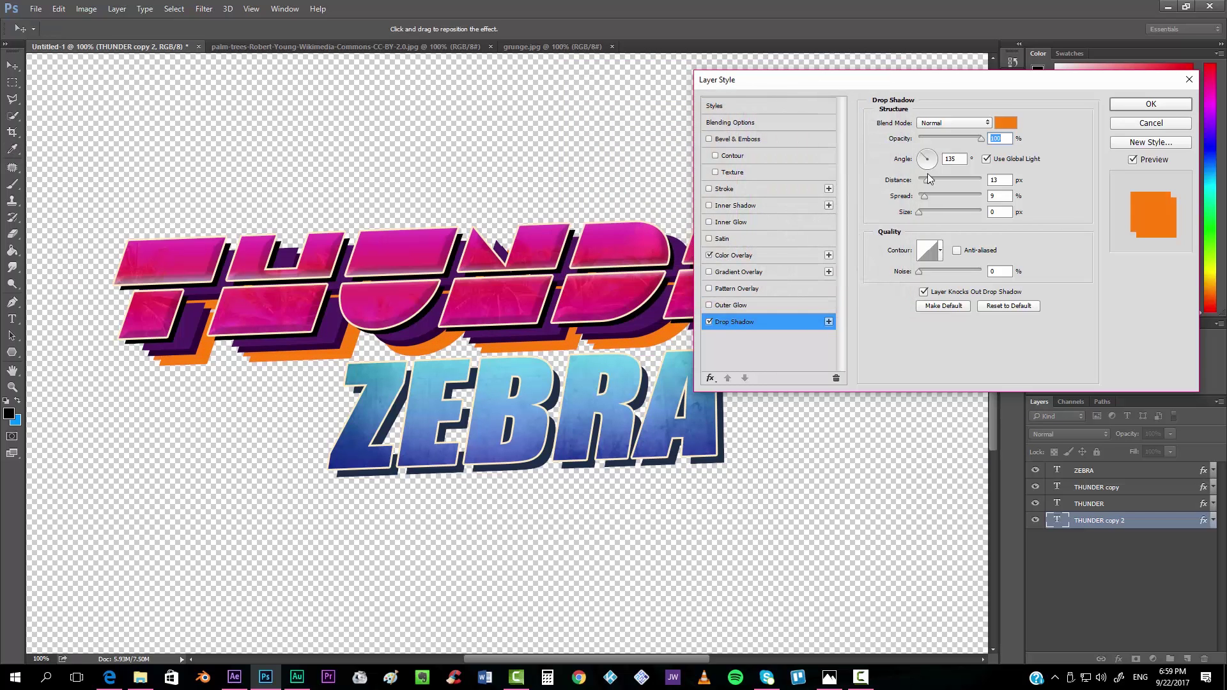
left_click(1151, 104)
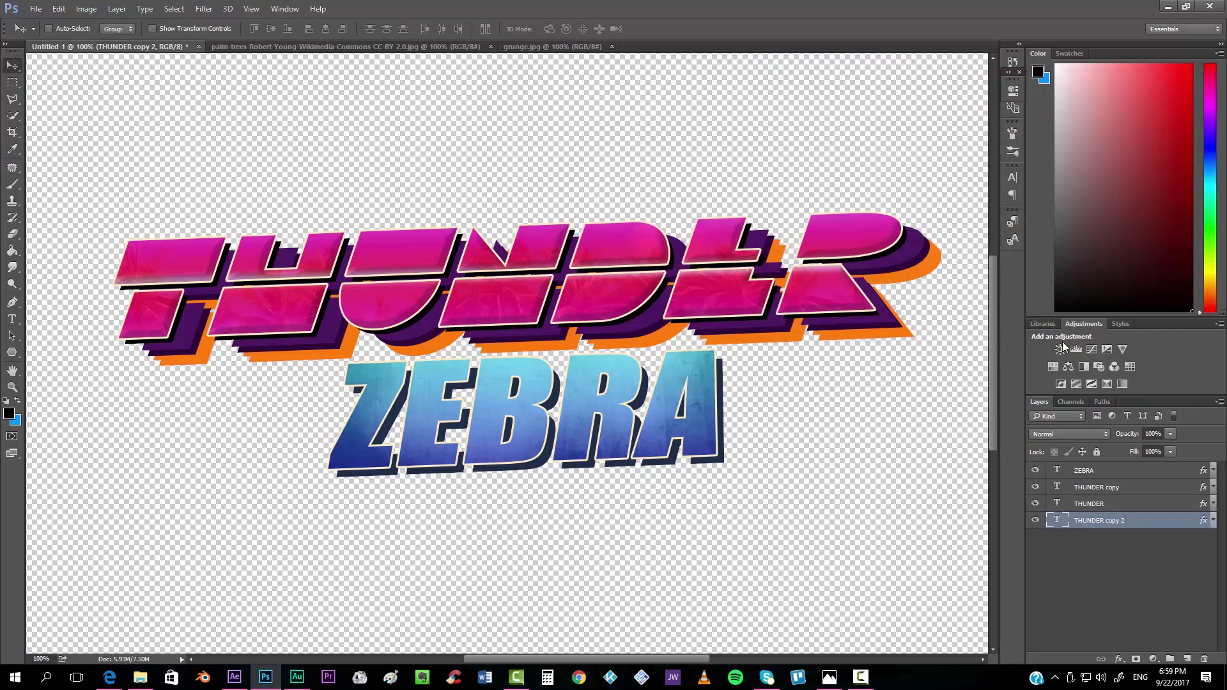
Duplicate the orange THUNDER copy 2 layer and offset the duplicate slightly down and to the right.
right_click(1099, 520)
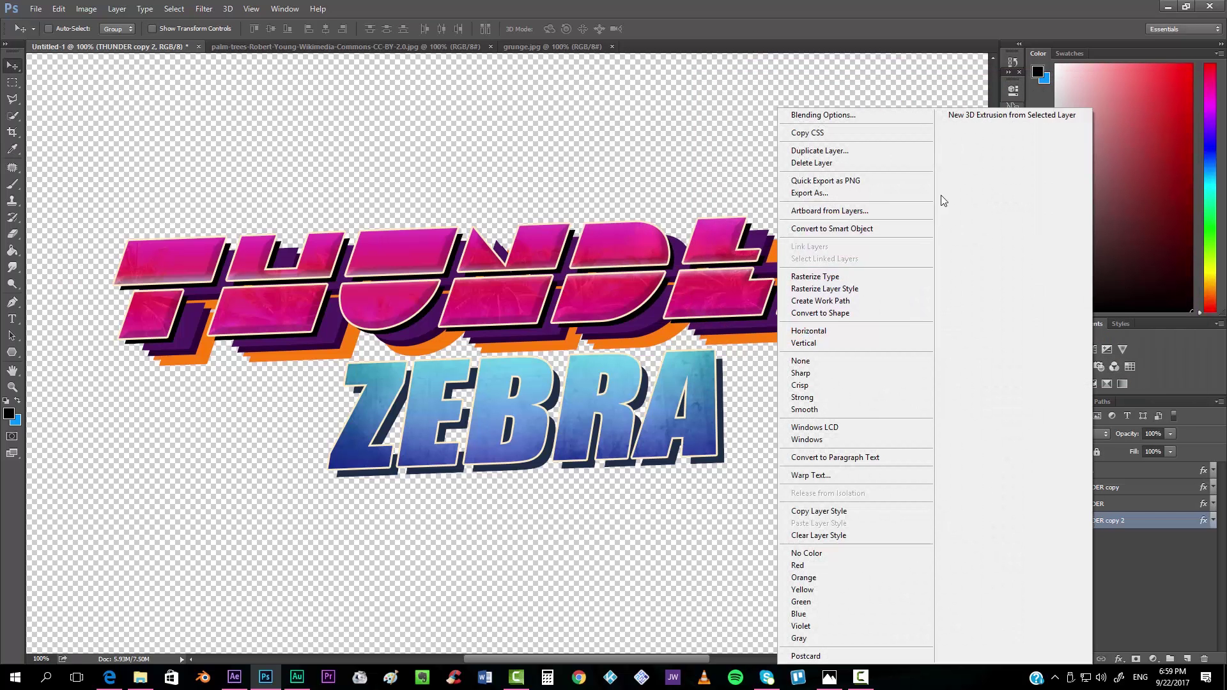
left_click(845, 151)
key("Return")
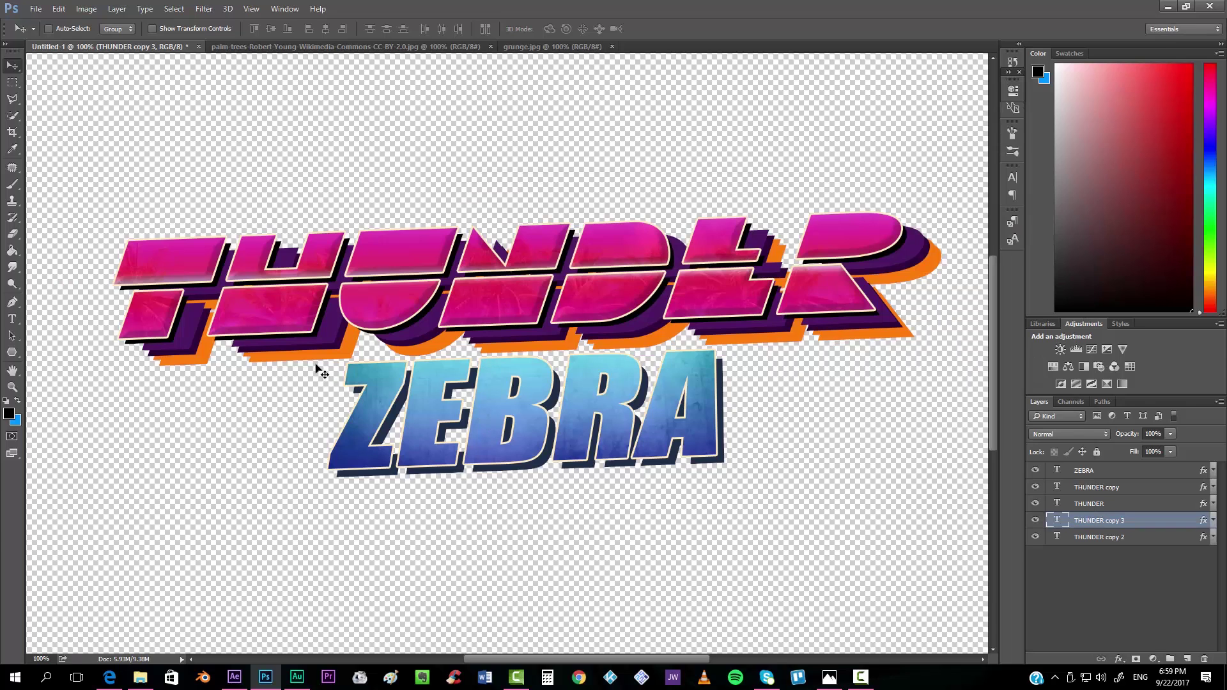
left_click_drag(300, 350, 303, 358)
key("ctrl+plus")
key("ctrl+plus")
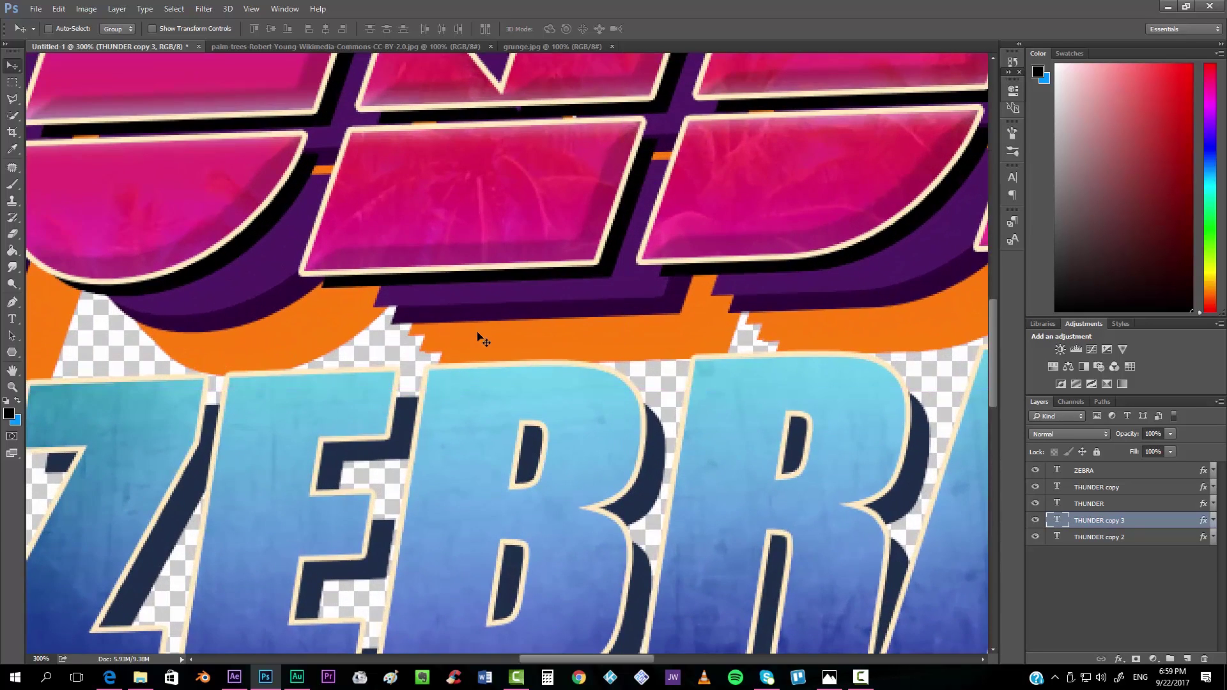
mouse_move(524, 344)
left_mouse_down()
mouse_move(519, 328)
mouse_move(530, 343)
left_mouse_up()
key("ctrl")
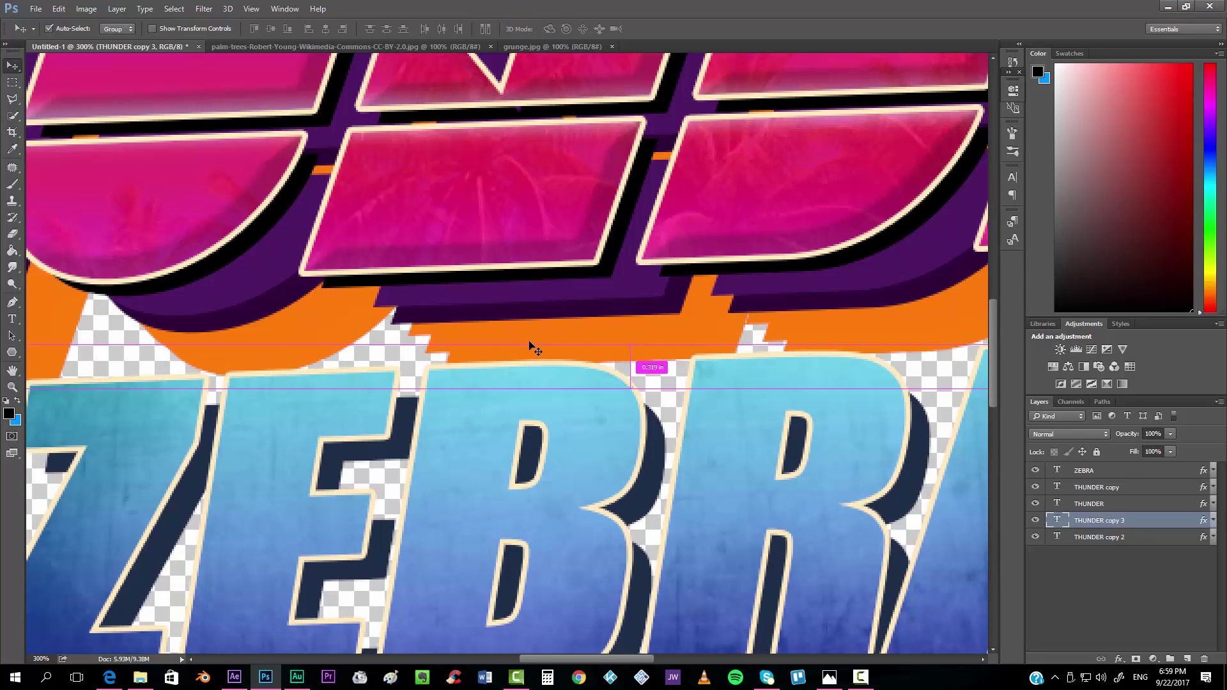
key("ctrl+minus")
key("ctrl+minus")
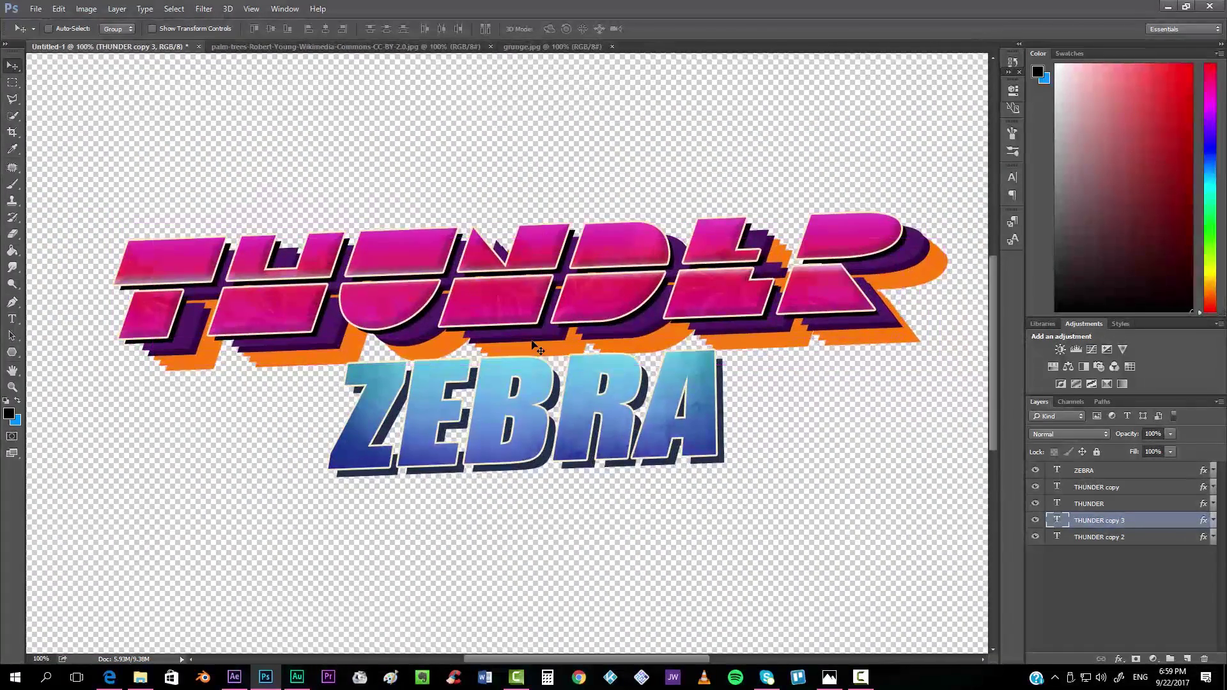
Enable Satin on THUNDER copy 3 and set its colour overlay to red-orange #ff5c0c.
double_click(1116, 521)
double_click(1177, 521)
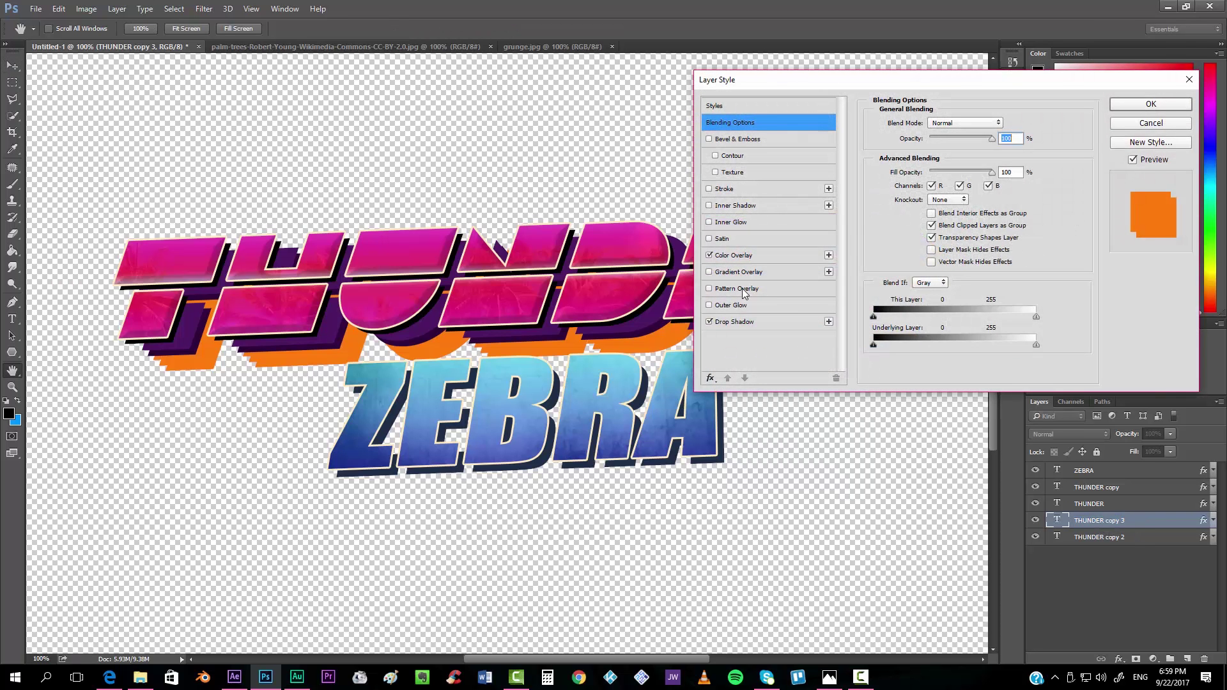
left_click(739, 253)
left_click(1005, 123)
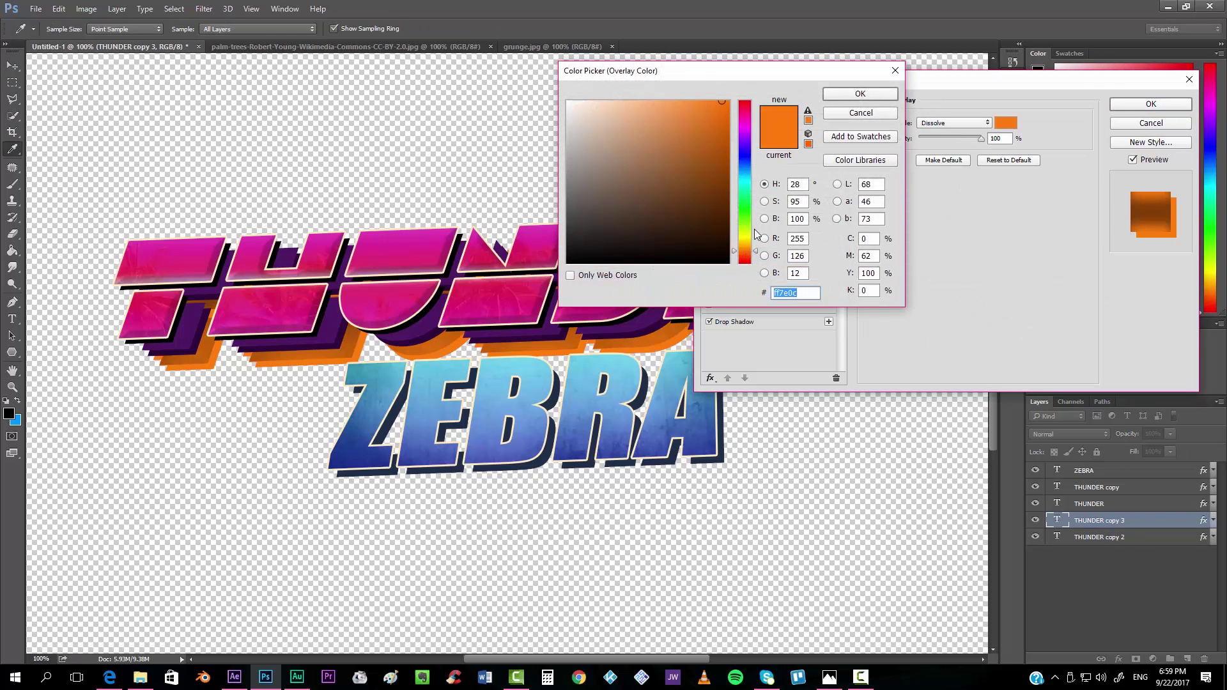
left_click_drag(752, 259, 752, 262)
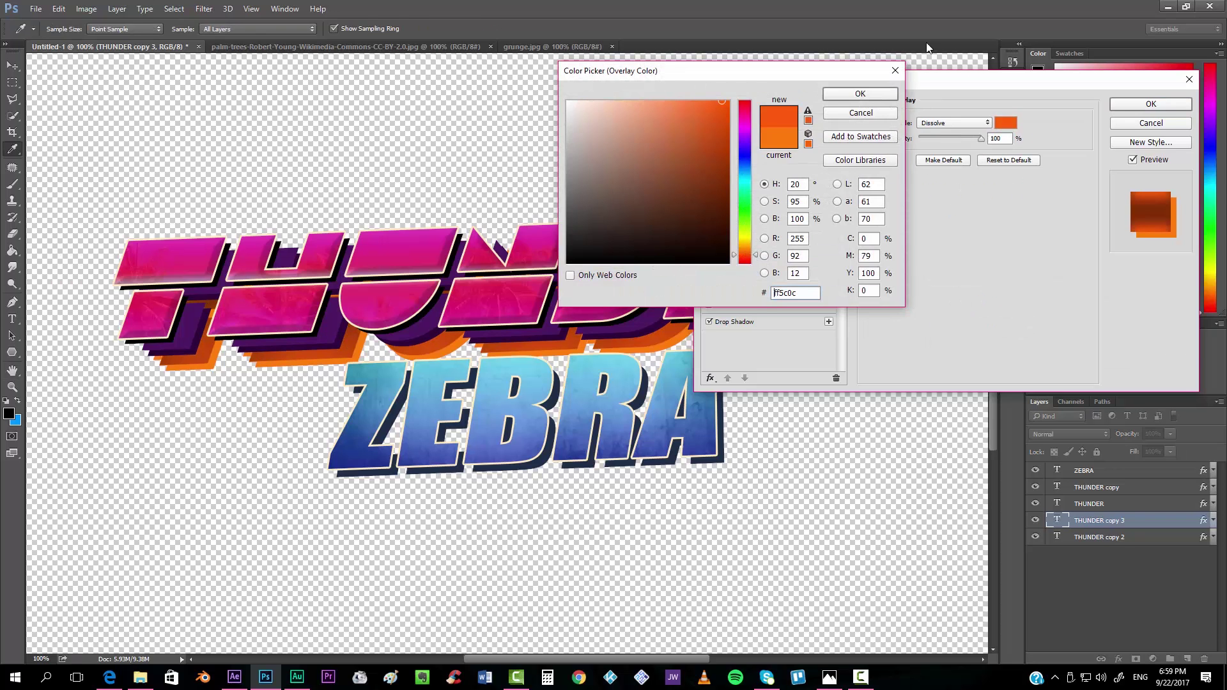
left_click(879, 96)
Set the drop shadow colour of THUNDER copy 3 to #fe730d and apply the layer style.
left_click(745, 325)
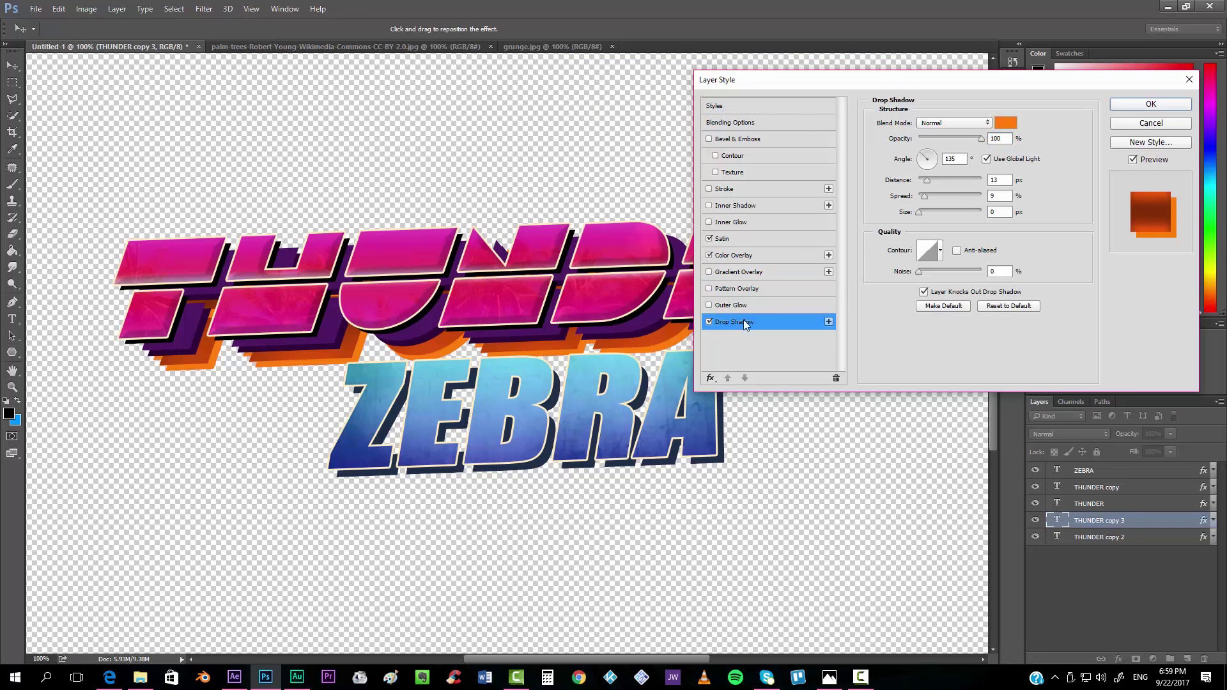
left_click(1004, 123)
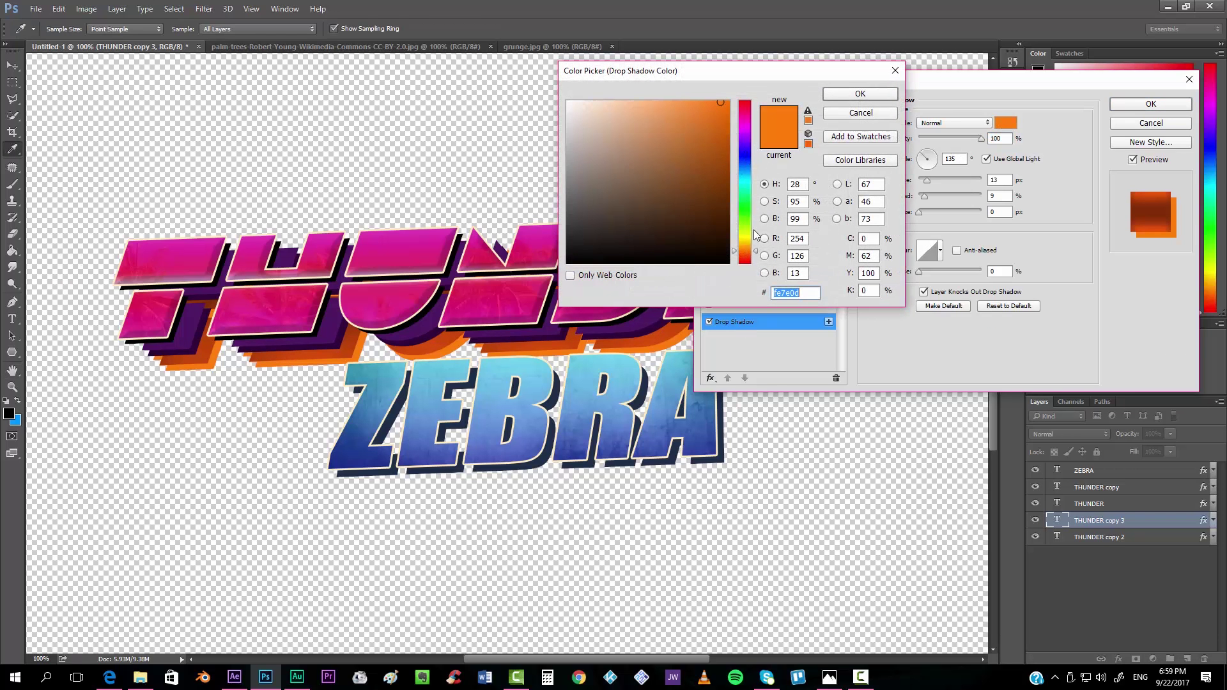
left_click_drag(751, 256, 752, 256)
key("Return")
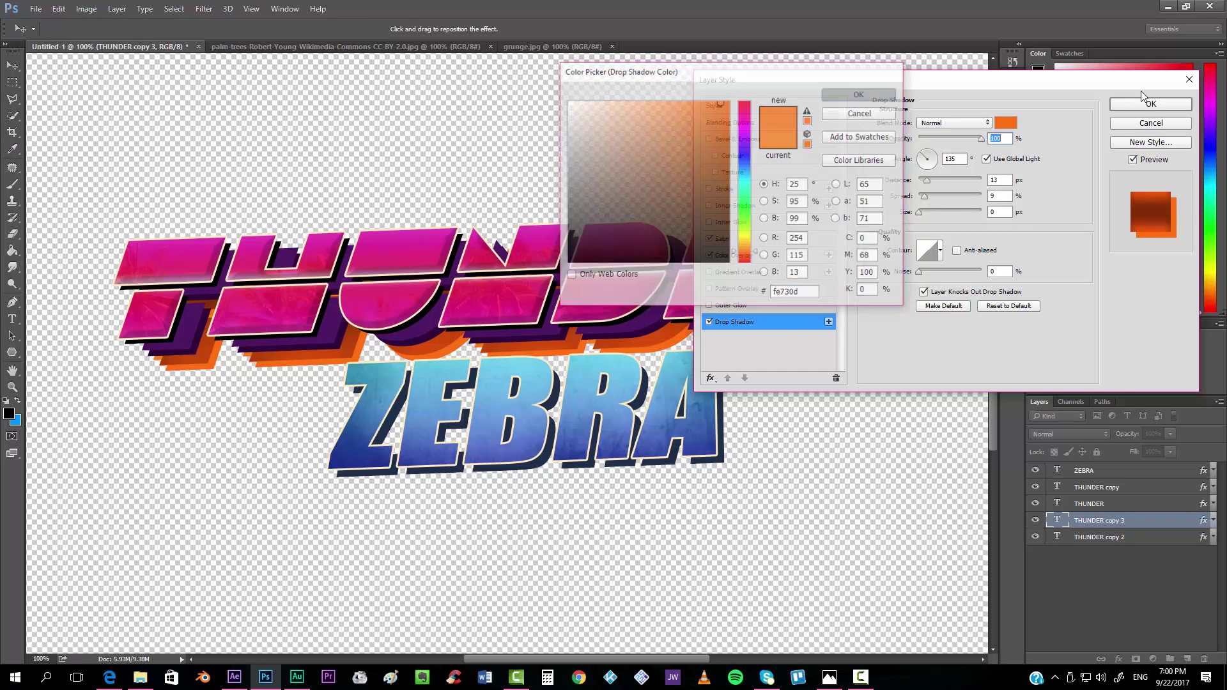
left_click(1150, 103)
Change the colour overlay of THUNDER copy 2 to yellow-orange #ffb20c.
left_click(1113, 537)
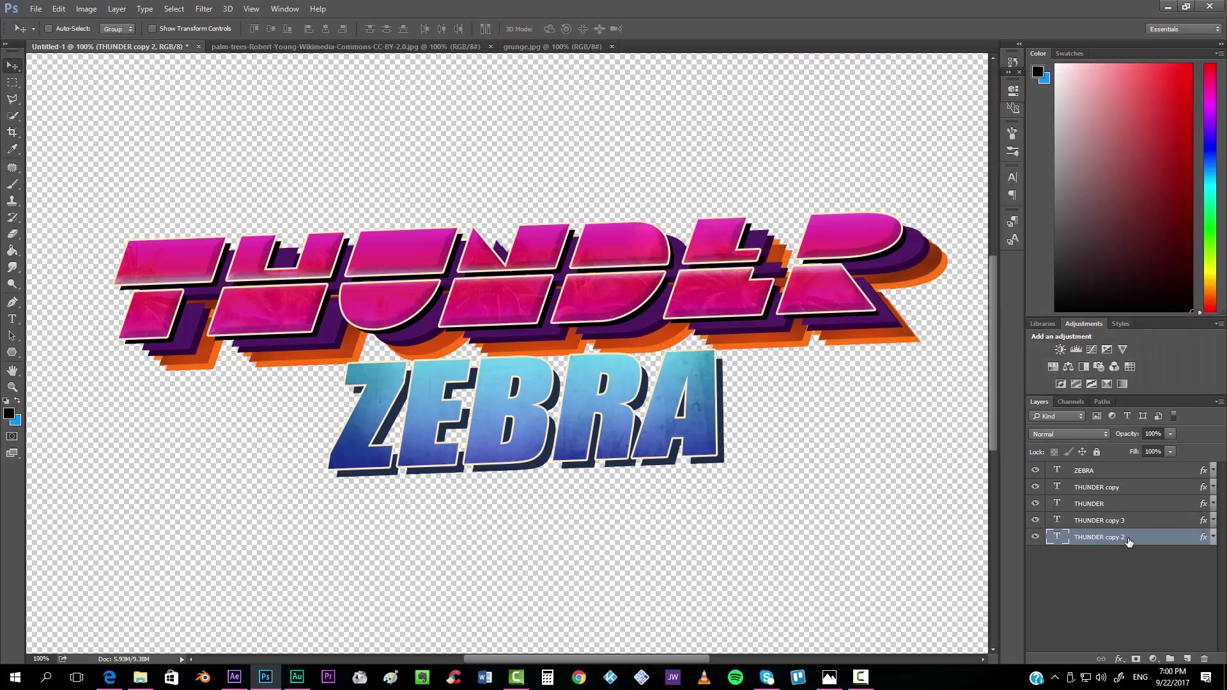
double_click(1130, 540)
double_click(1144, 541)
left_click(736, 255)
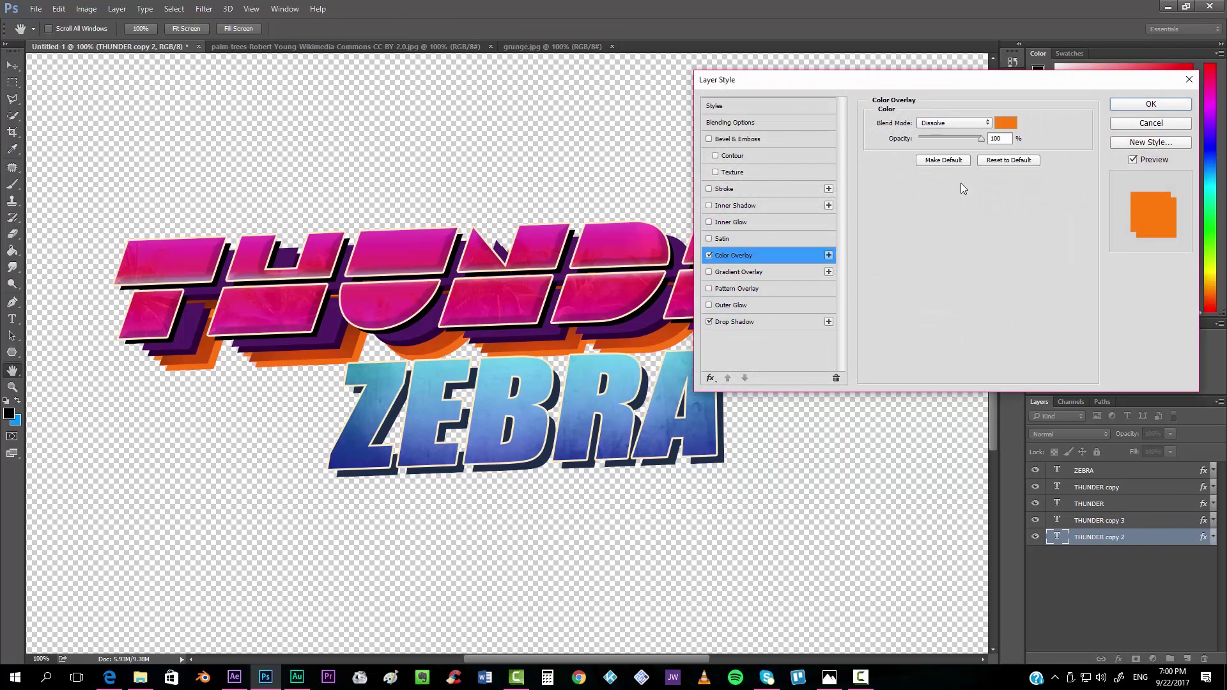
left_click(1007, 122)
left_click(749, 243)
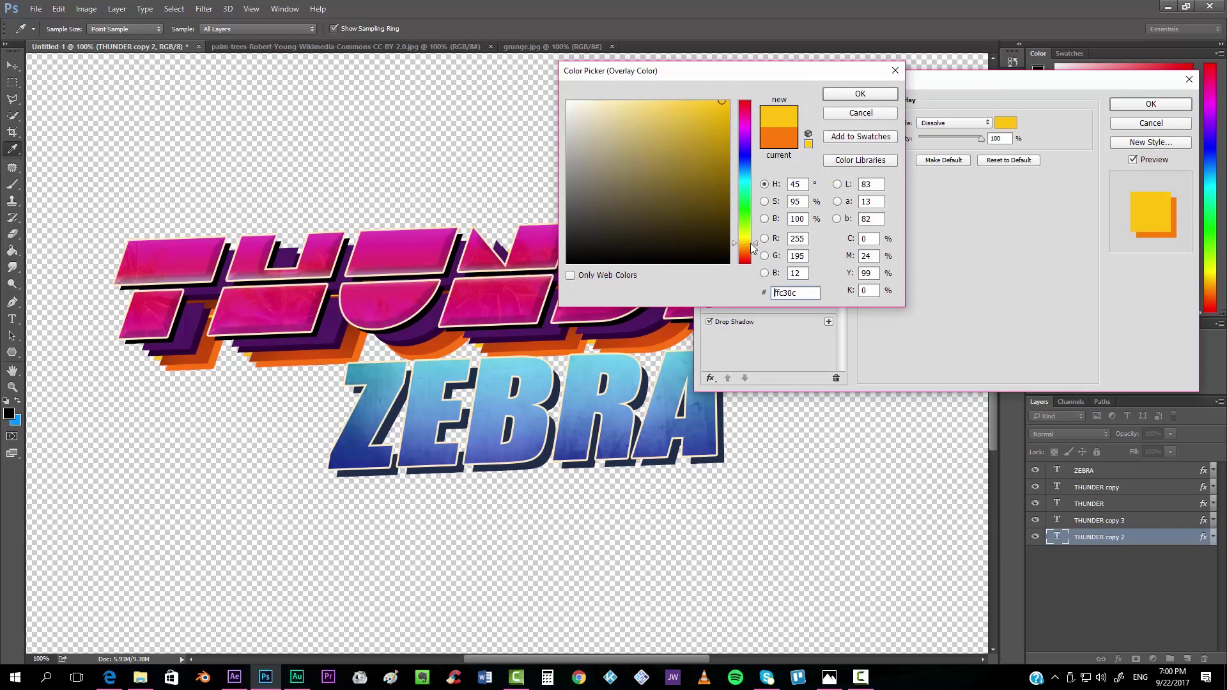
left_click_drag(753, 248, 753, 251)
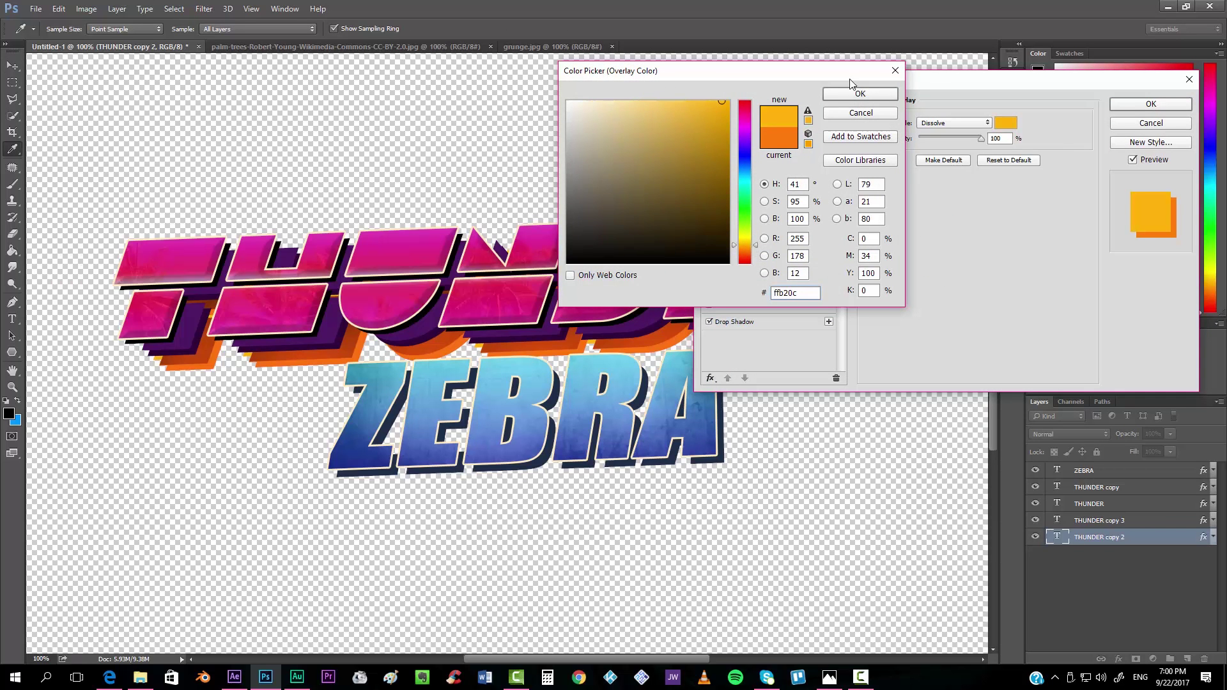
left_click(856, 93)
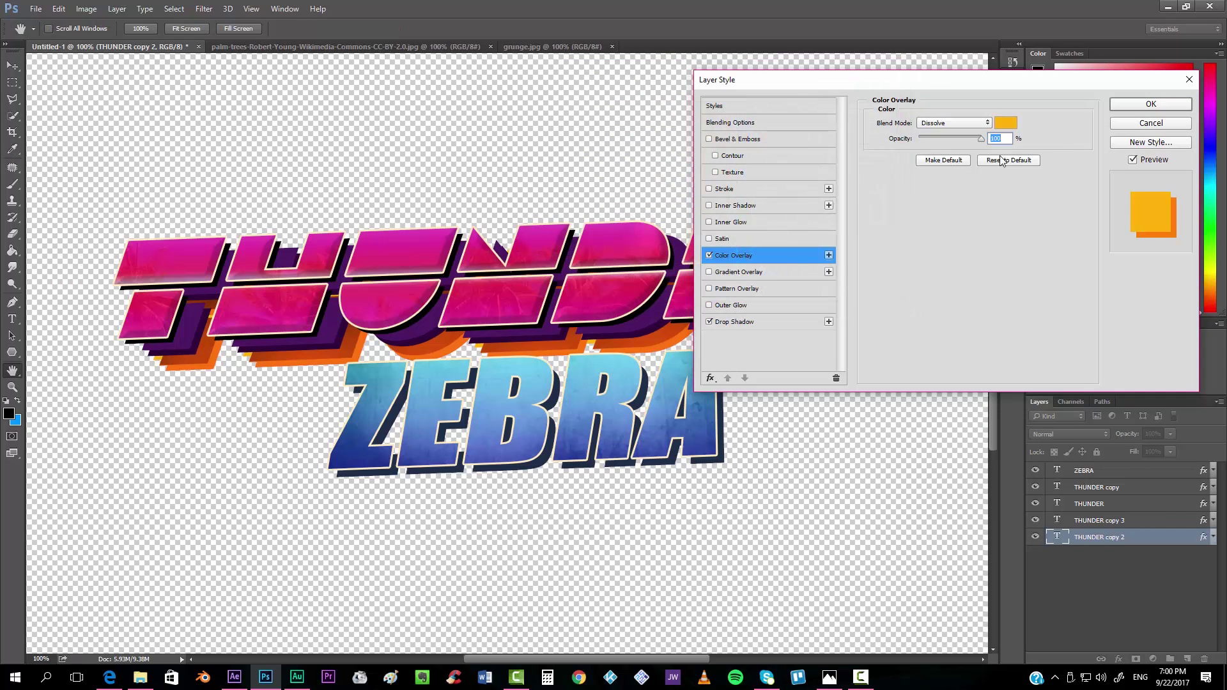
Set the drop shadow colour of THUNDER copy 2 to #feac0d and apply the layer style.
left_click(727, 323)
left_click(1006, 123)
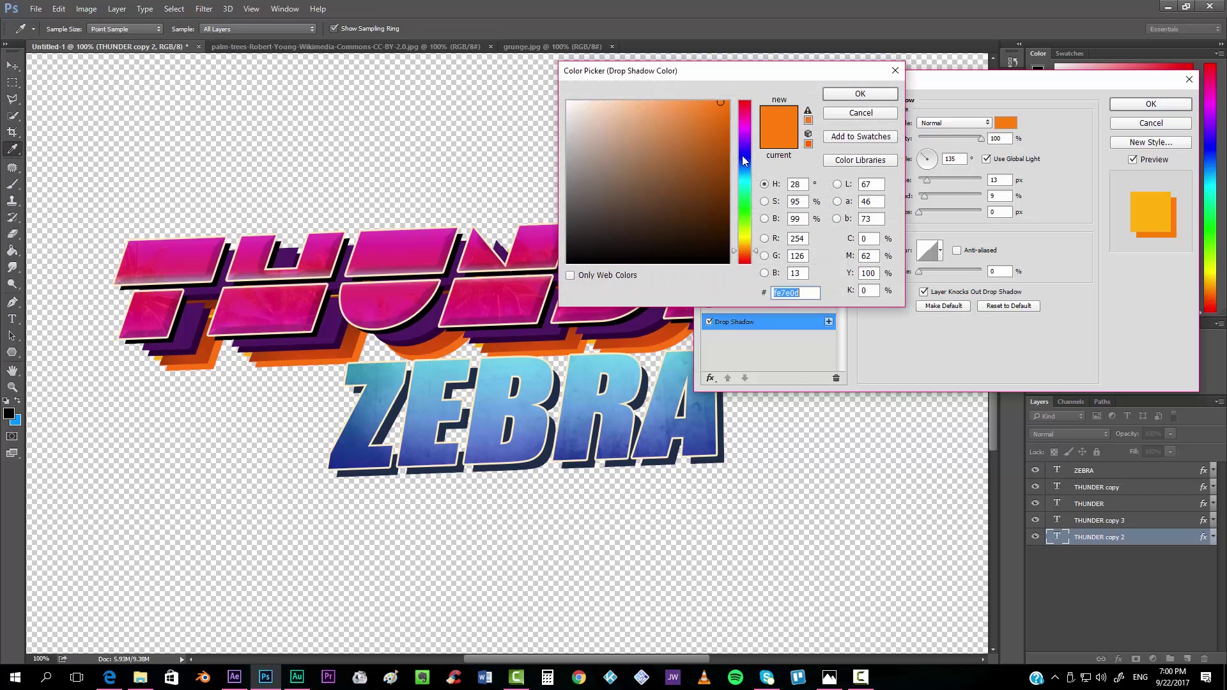
left_click_drag(751, 238, 754, 246)
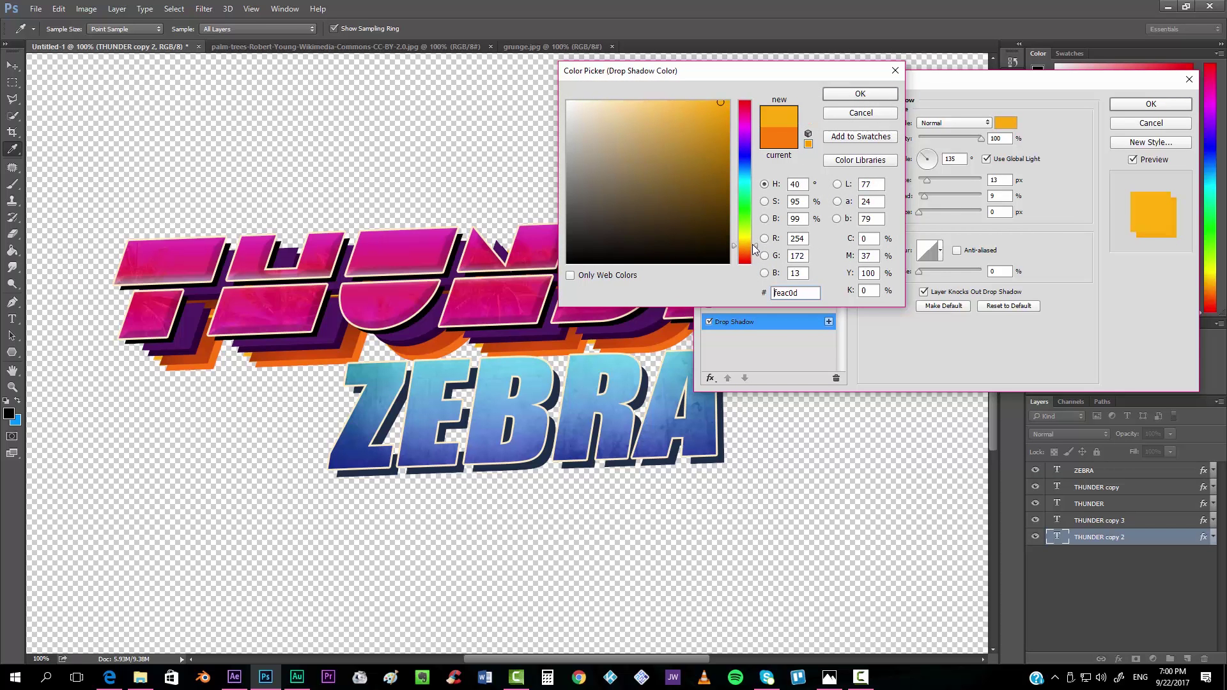
left_click(854, 95)
left_click(1118, 105)
Offset the yellow-orange THUNDER copy 2 slightly down and to the right so it shows behind THUNDER copy 3, fine-tuning its position.
key("v")
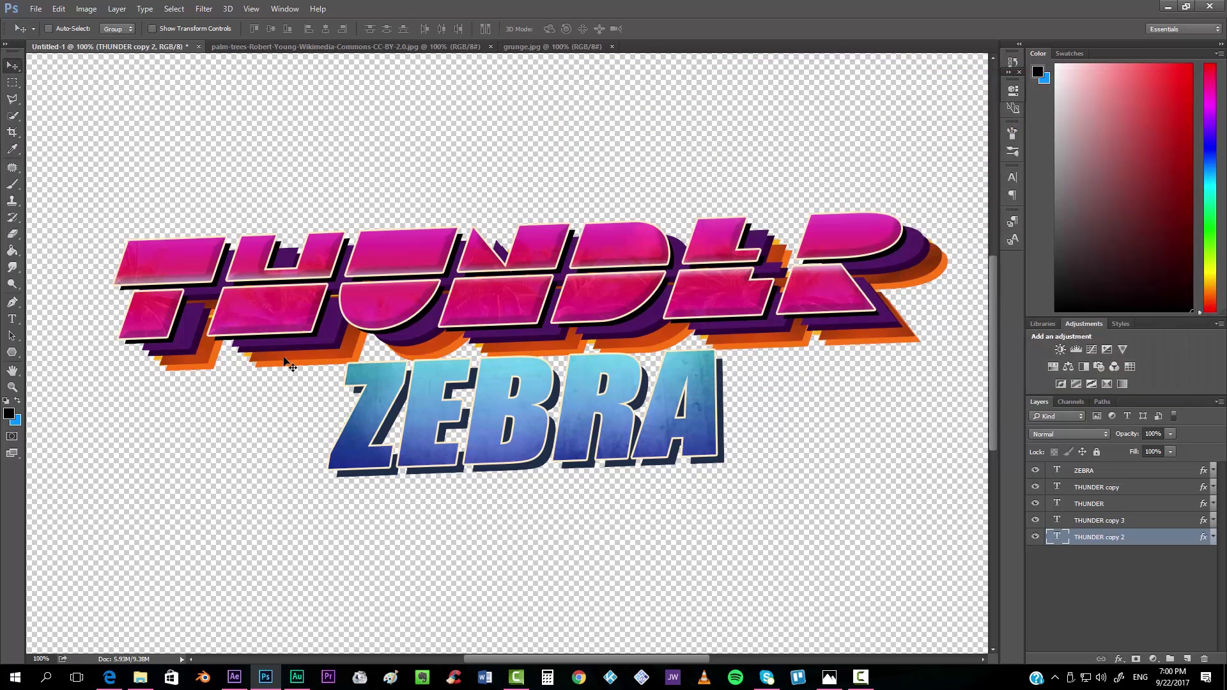
left_click_drag(287, 362, 295, 367)
key("ctrl+plus")
key("ctrl+plus")
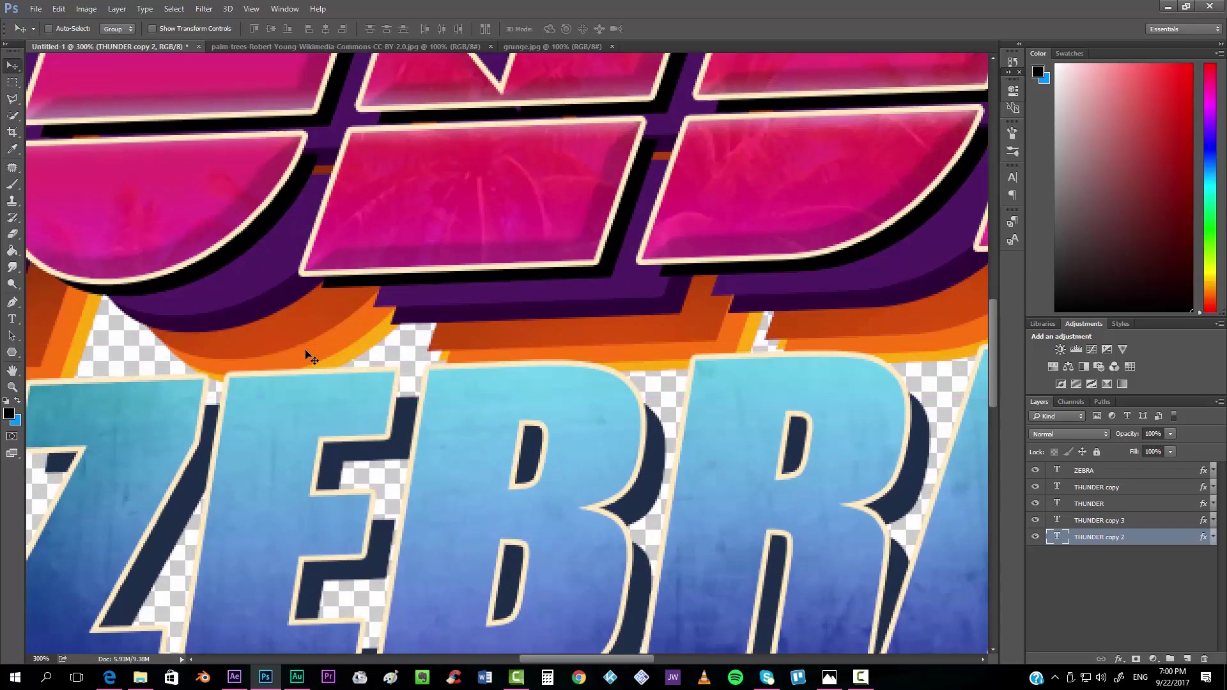
left_click_drag(511, 369, 502, 360)
key("ctrl+minus")
key("ctrl+minus")
key("ctrl+minus")
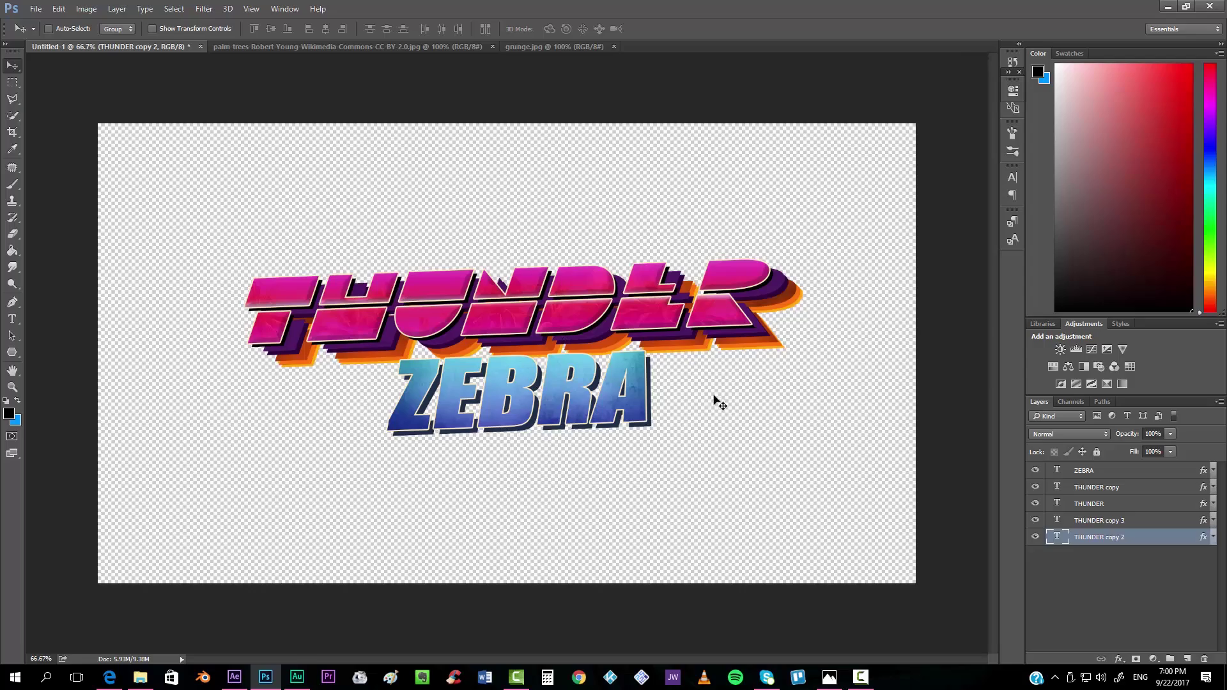
Switch to the Edge browser and search Google Images for "blood splatter png".
left_click(110, 677)
double_click(228, 74)
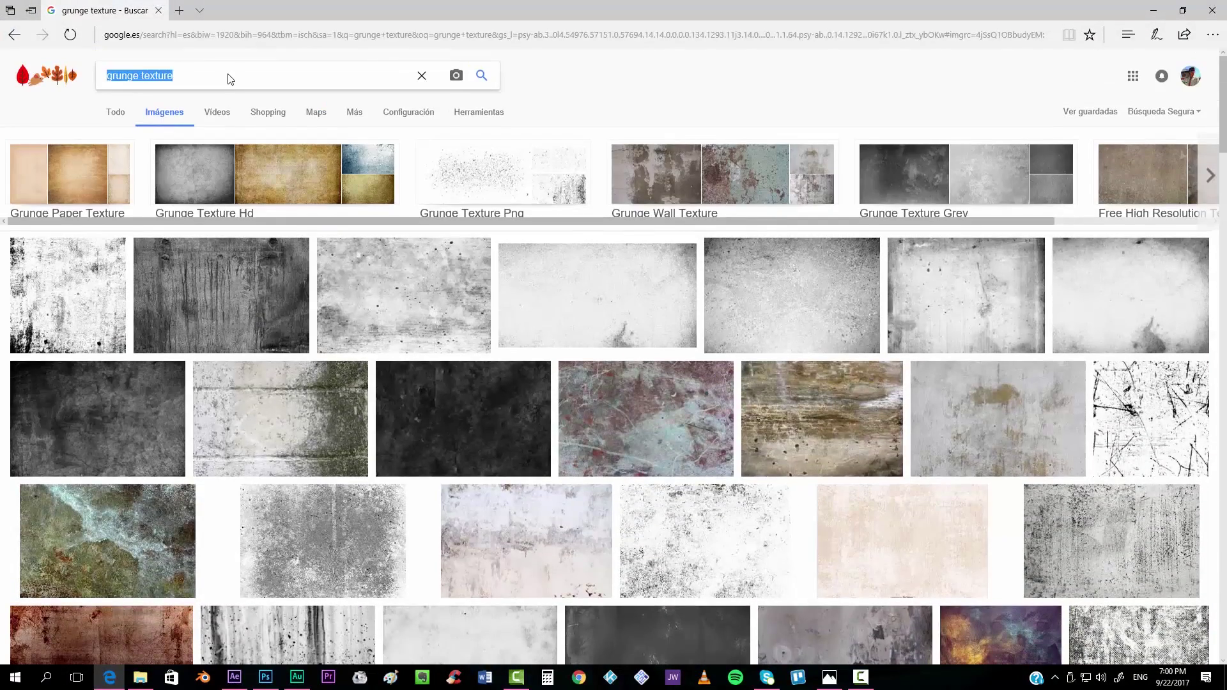
type("blood spla")
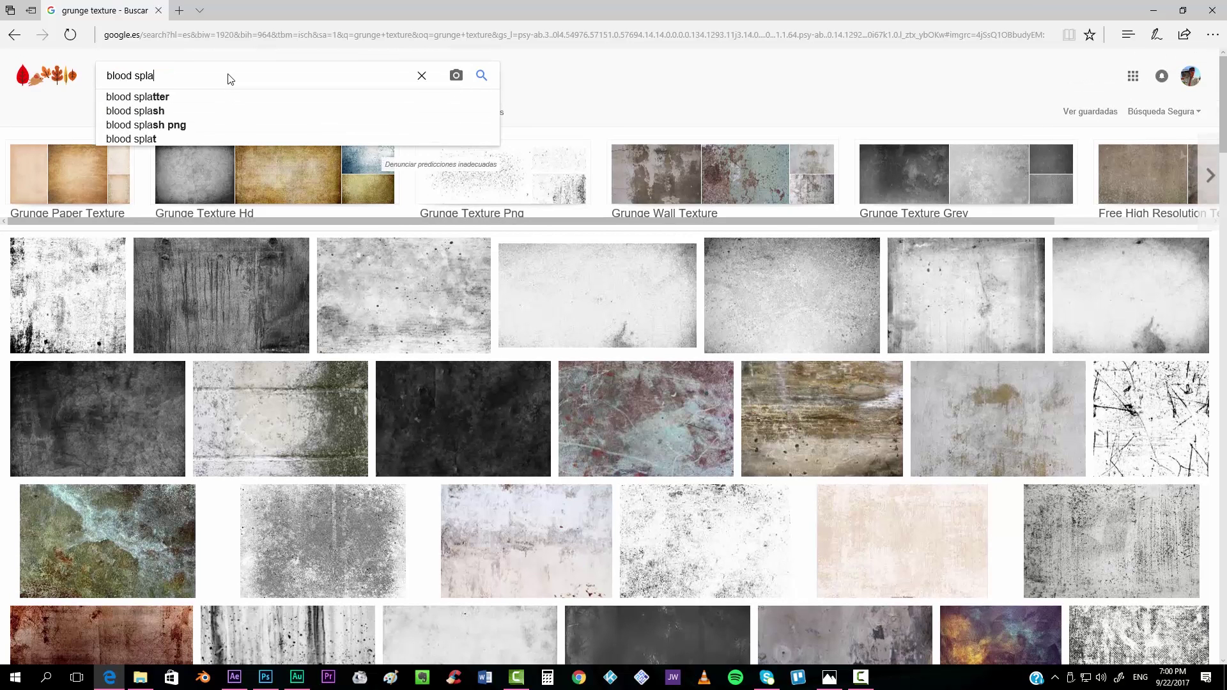
type("tter png")
key("Return")
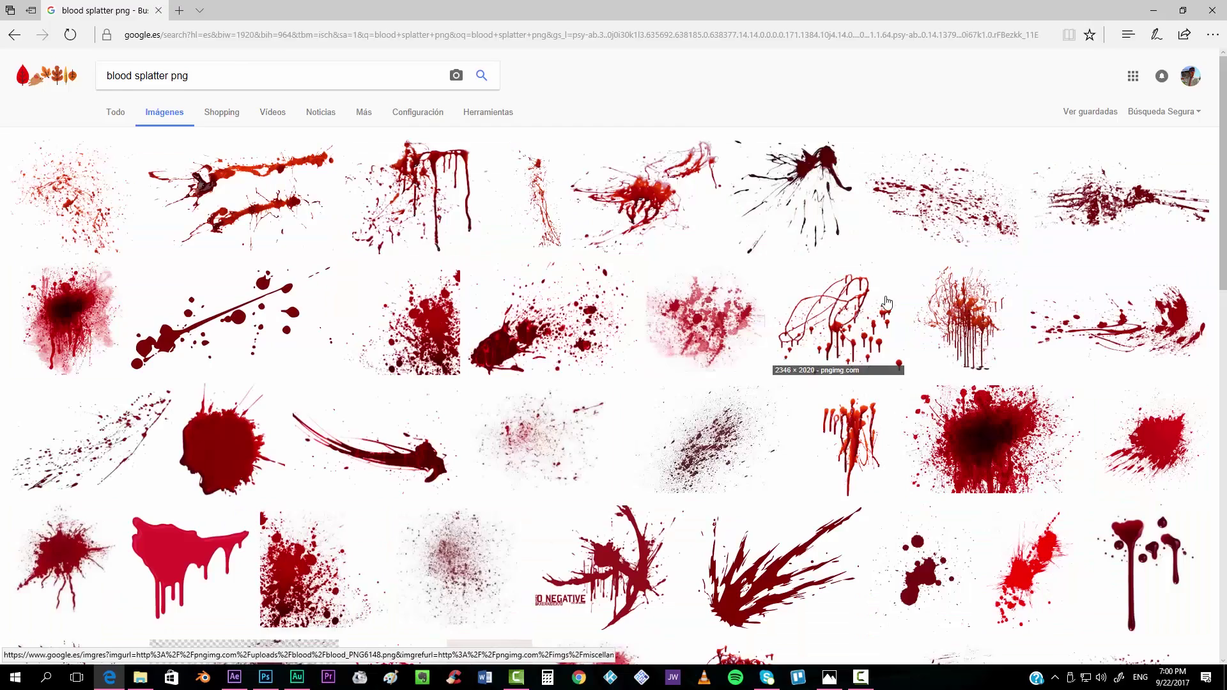
Browse the blood splatter results and open the preview of the small pink-red grunge blood splatter image.
scroll(831, 294, "down", 2)
scroll(384, 355, "down", 2)
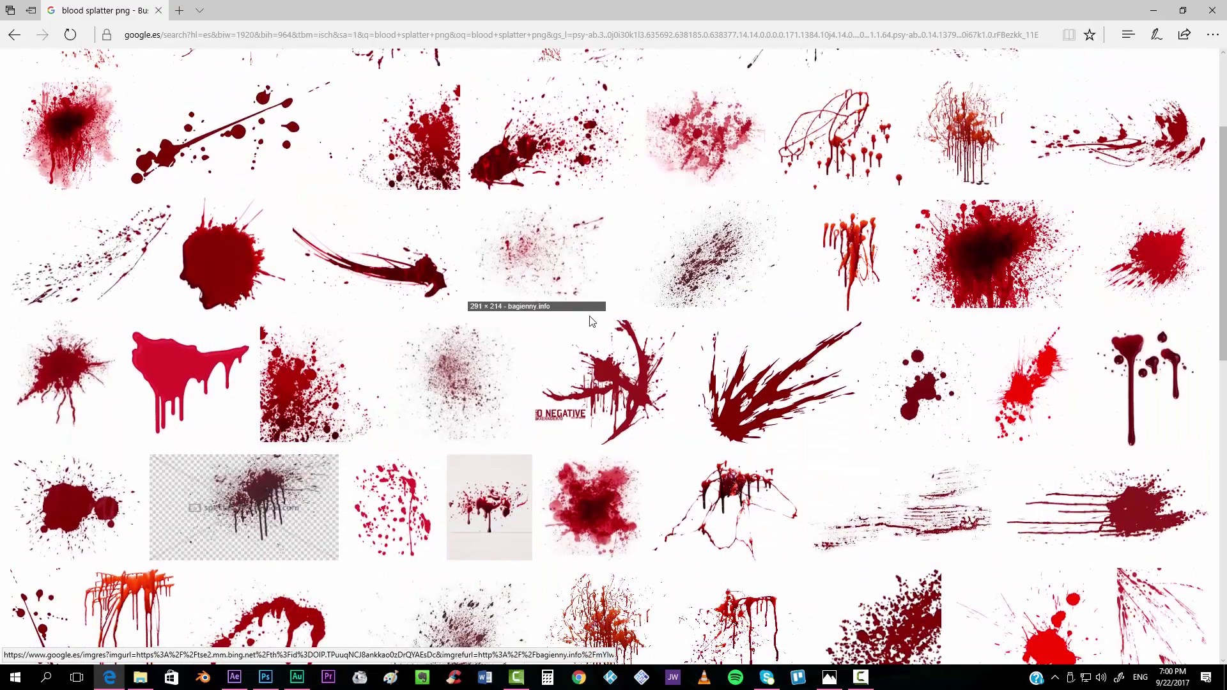
scroll(588, 320, "down", 4)
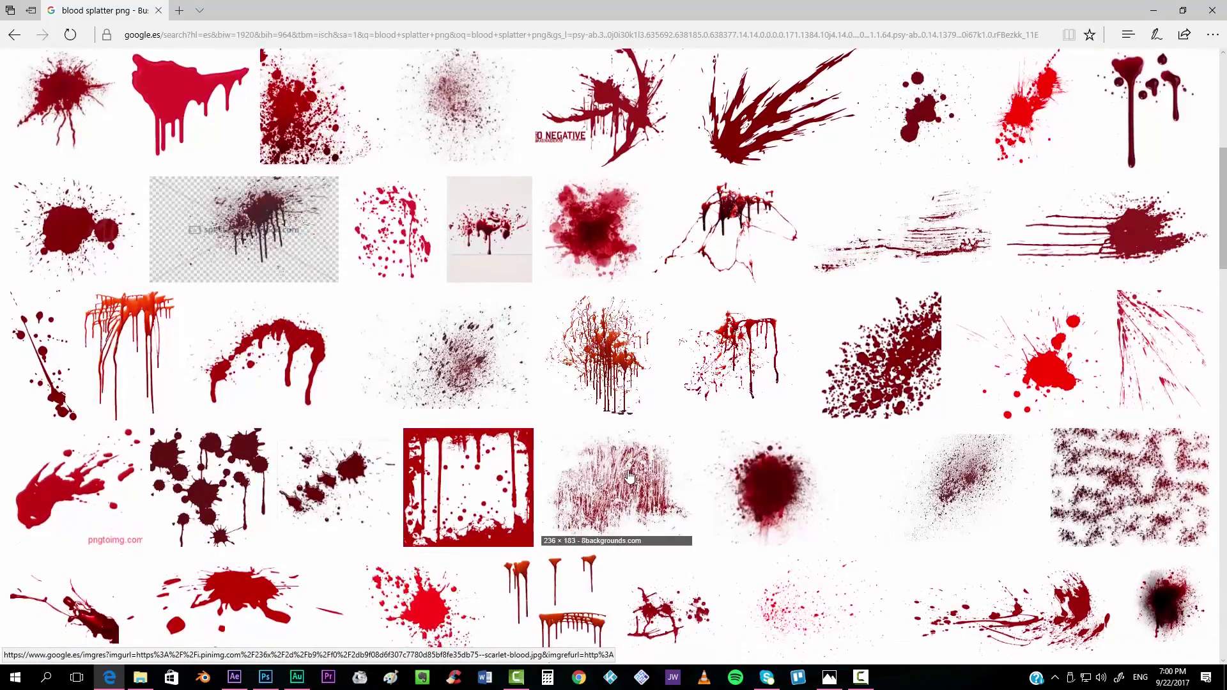
scroll(628, 474, "down", 3)
scroll(602, 369, "down", 3)
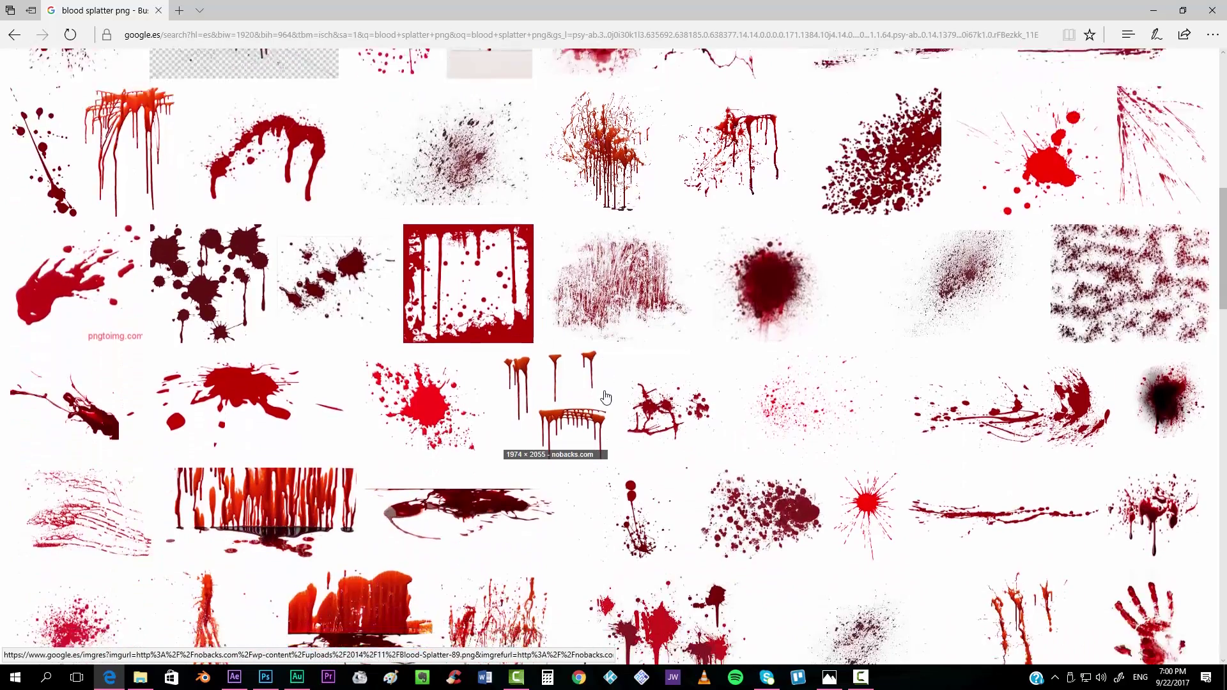
left_click(89, 442)
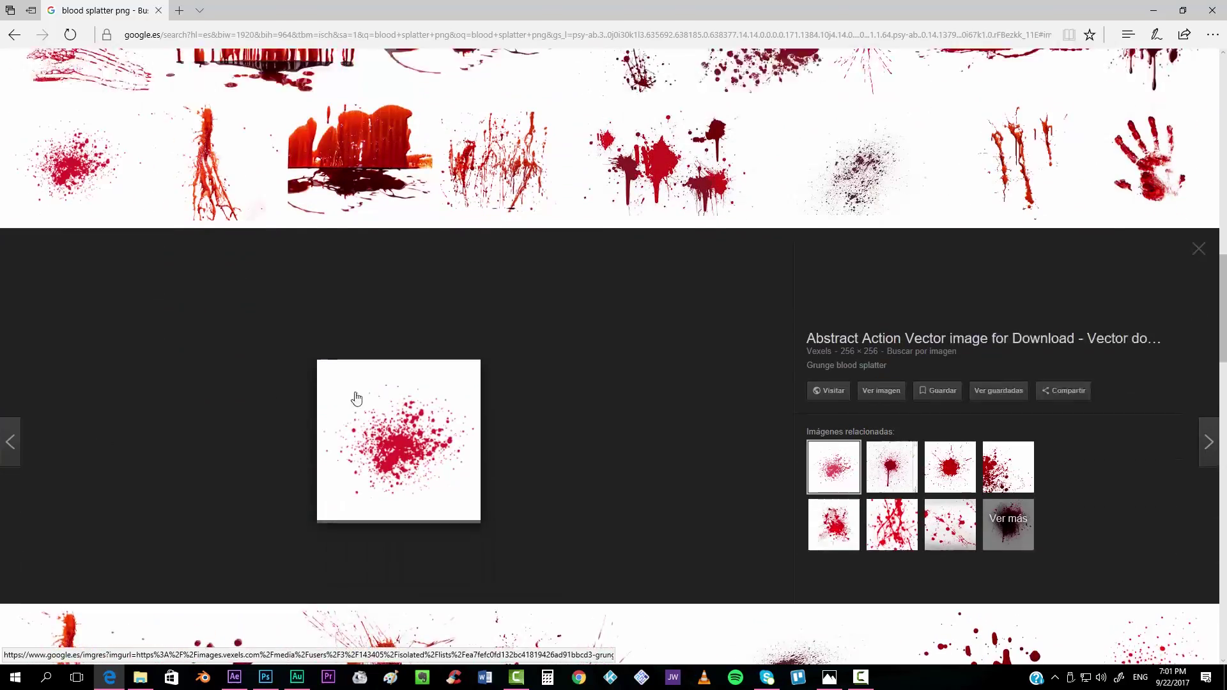
Open the preview of the 742 × 643 "Blood splatter transparency" image and save it as a PNG in the #tutz folder.
scroll(416, 404, "up", 5)
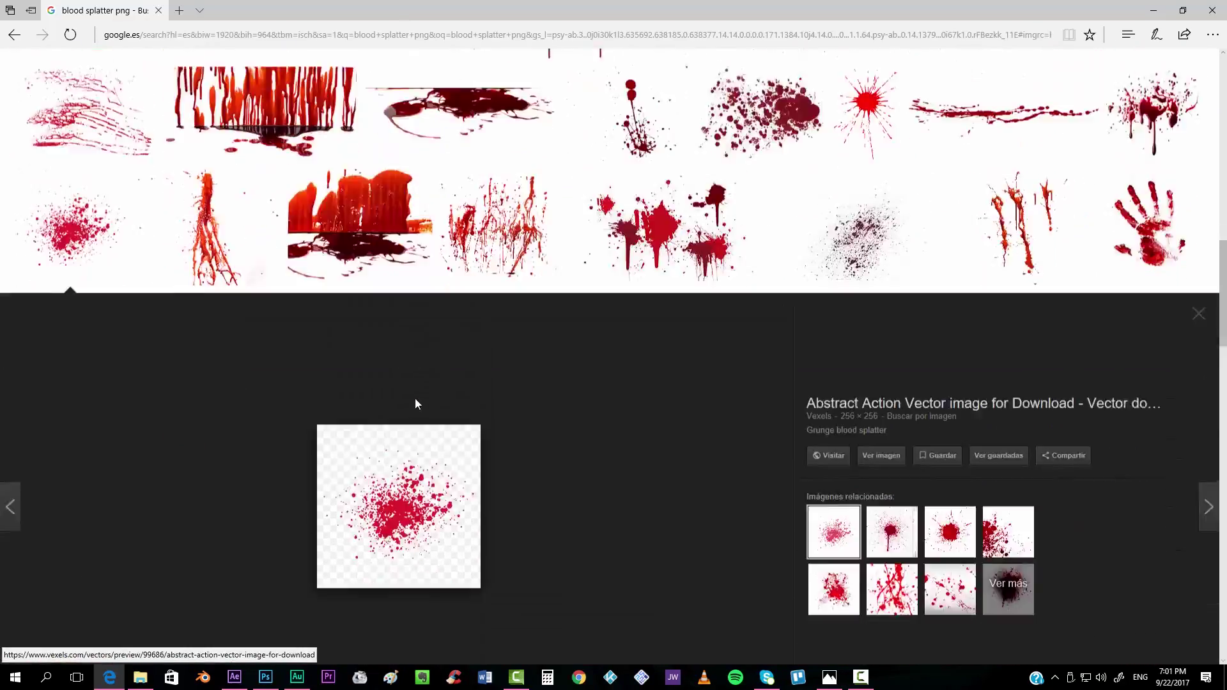
scroll(416, 404, "up", 8)
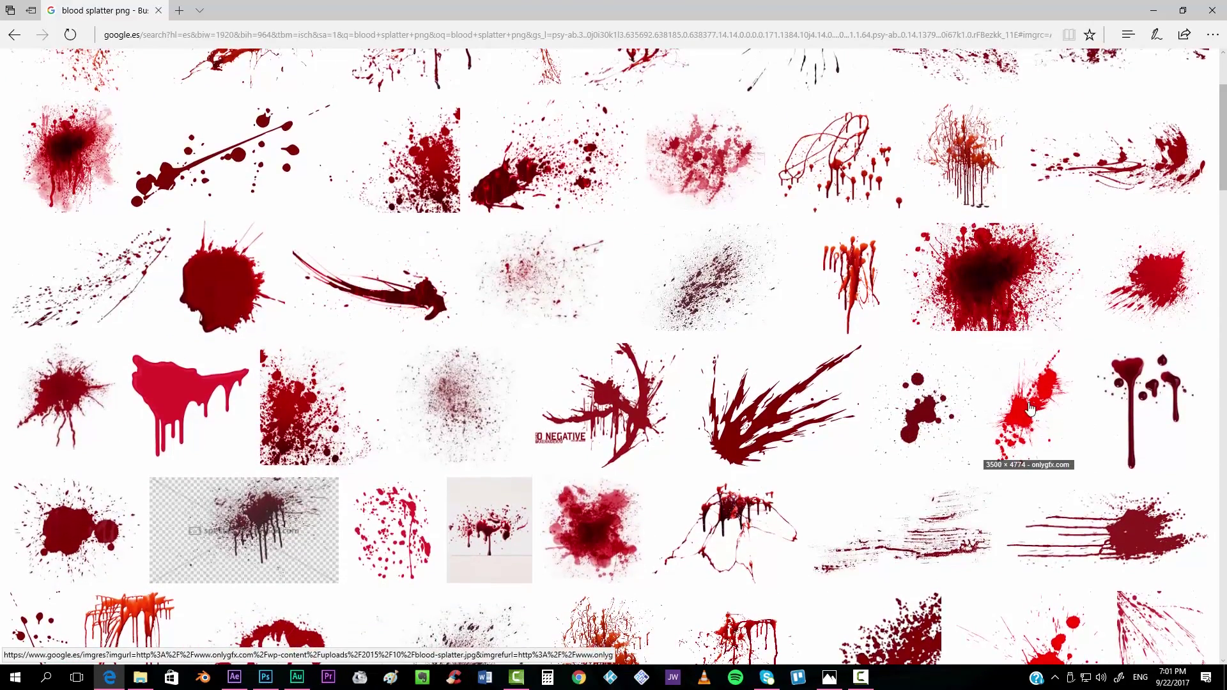
left_click(1030, 409)
scroll(569, 383, "up", 7)
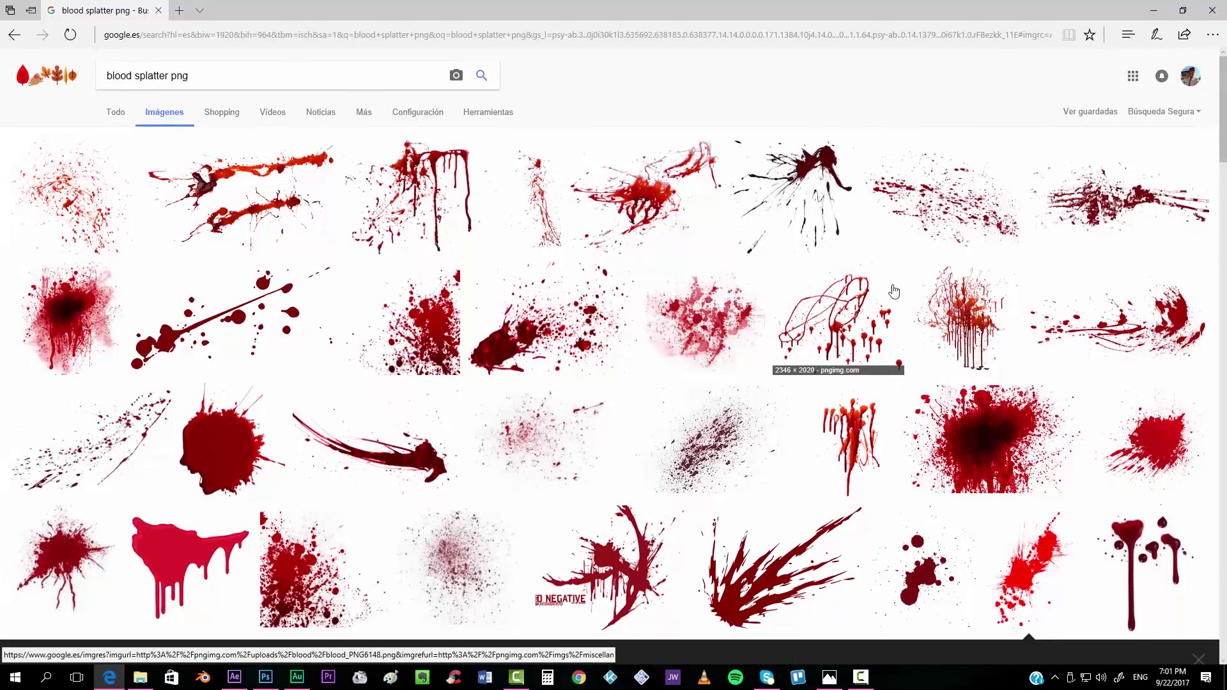
left_click(703, 320)
right_click(459, 411)
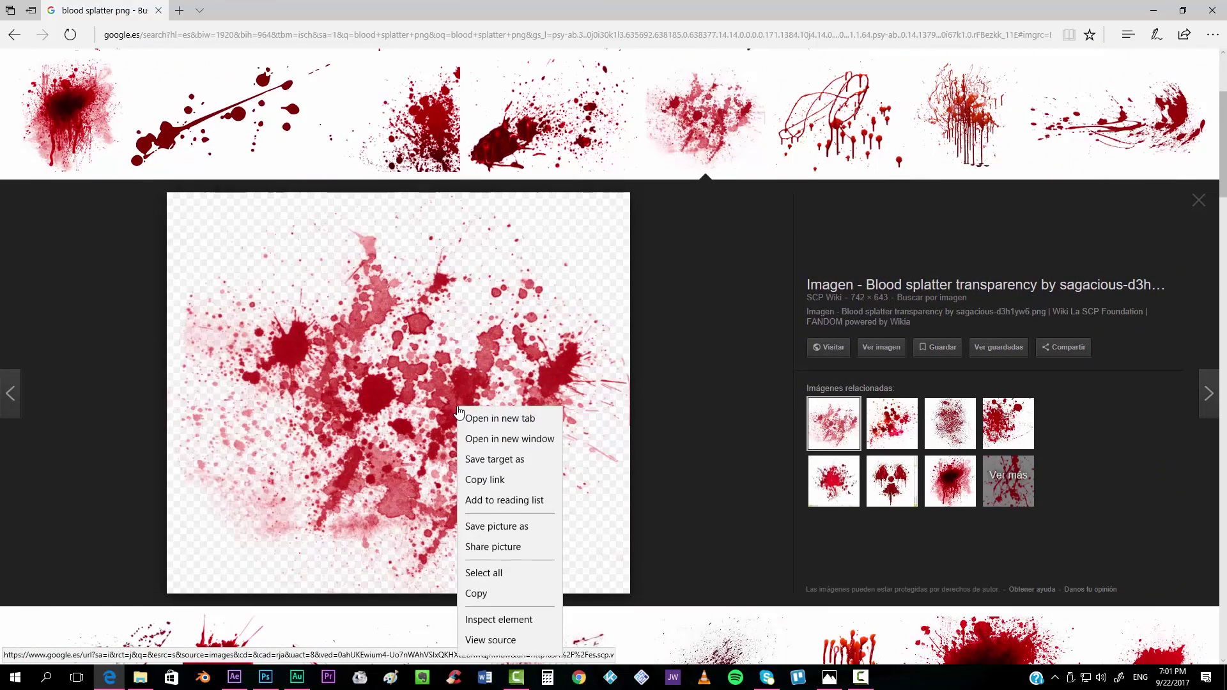
left_click(503, 534)
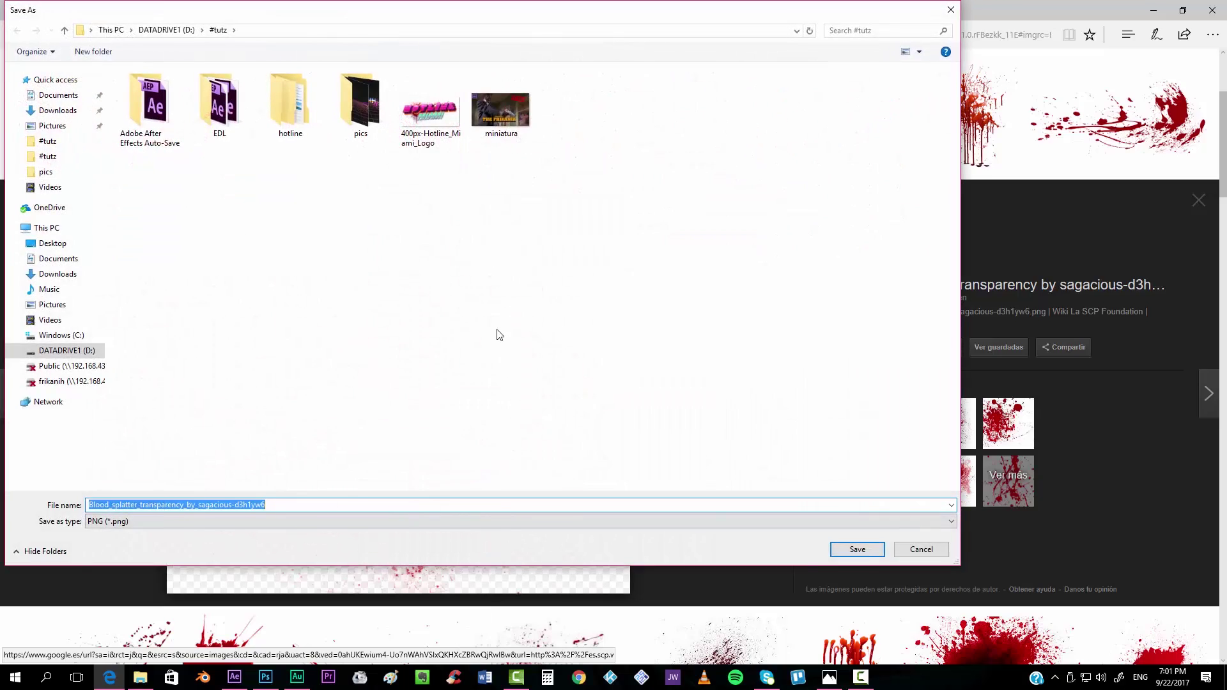
key("Return")
Switch to Photoshop and place the saved blood splatter PNG behind the title, scaled to about 254% and positioned over its left half.
left_click(265, 677)
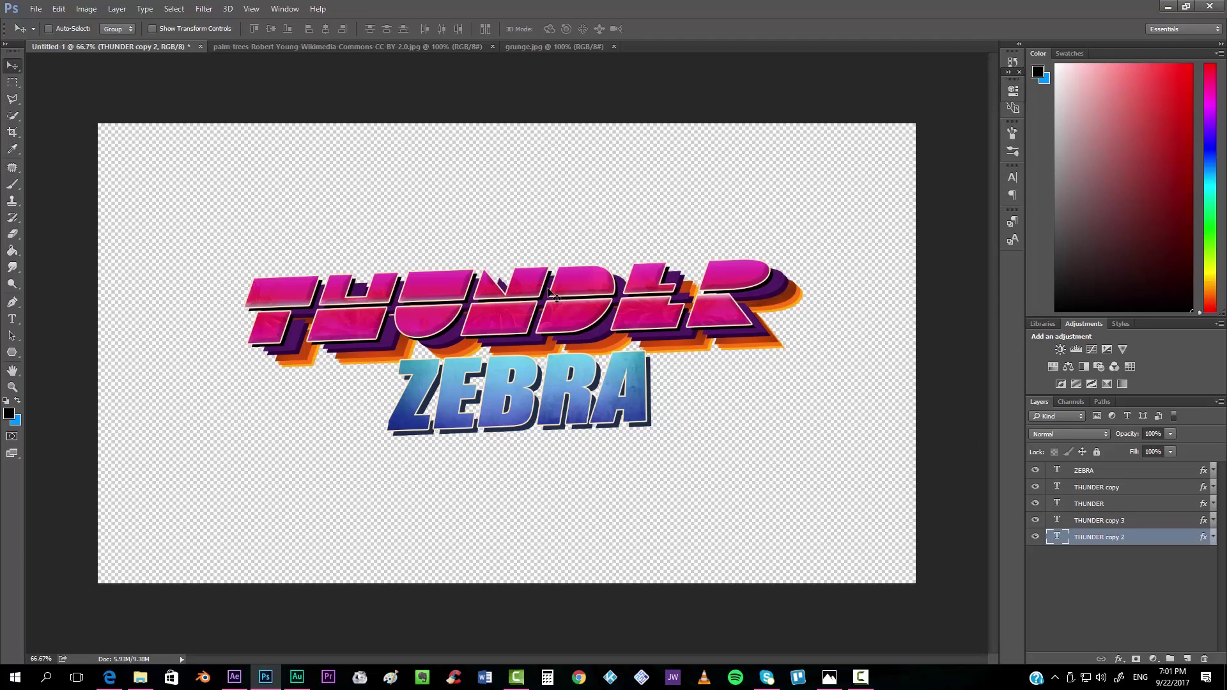
left_click(140, 678)
left_click_drag(668, 315, 700, 521)
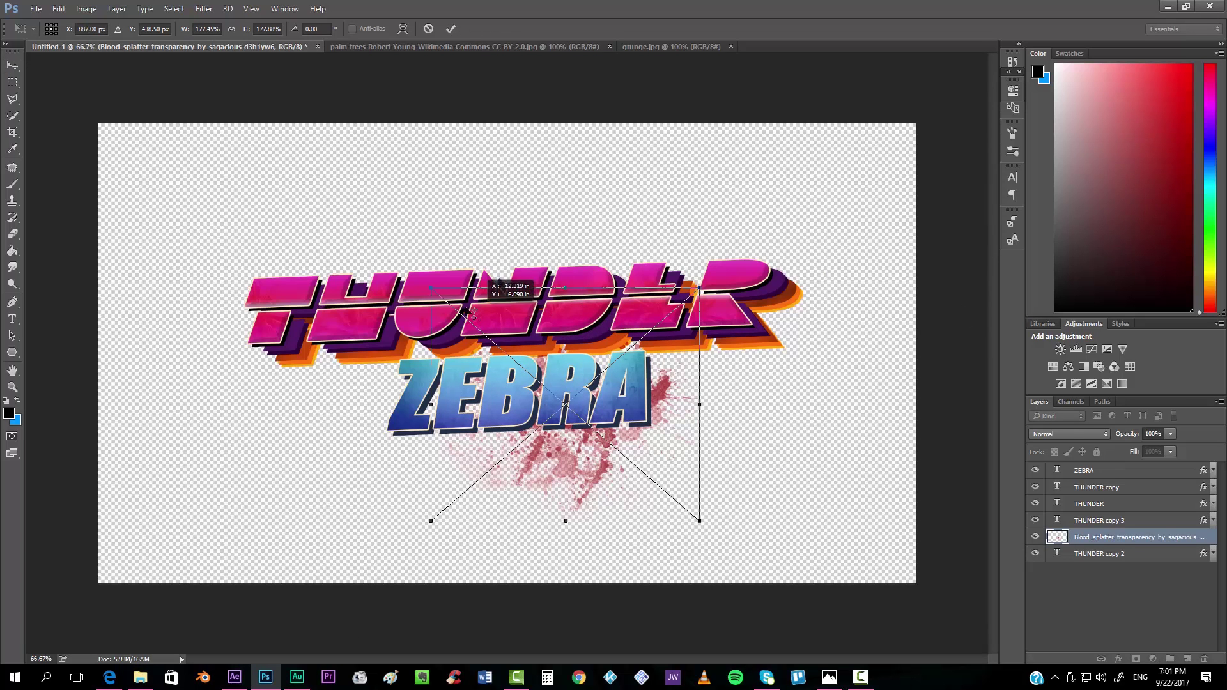
left_click_drag(687, 473, 583, 381)
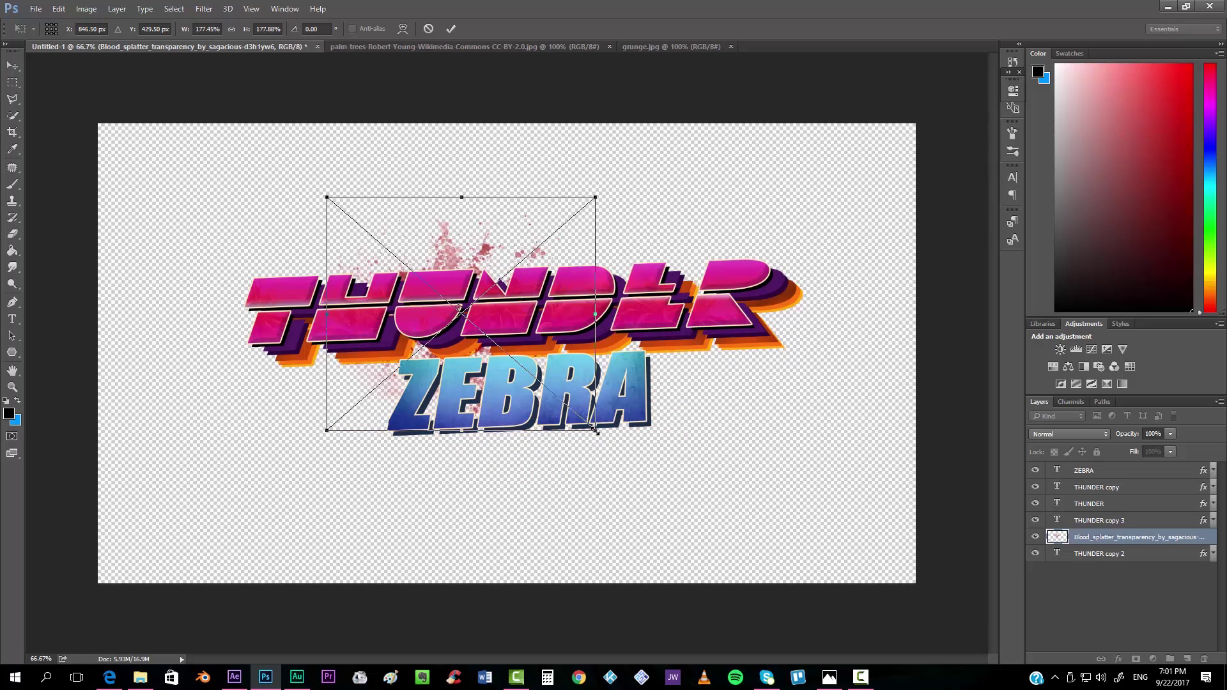
left_click_drag(597, 433, 711, 530)
left_click_drag(614, 384, 555, 319)
key("Return")
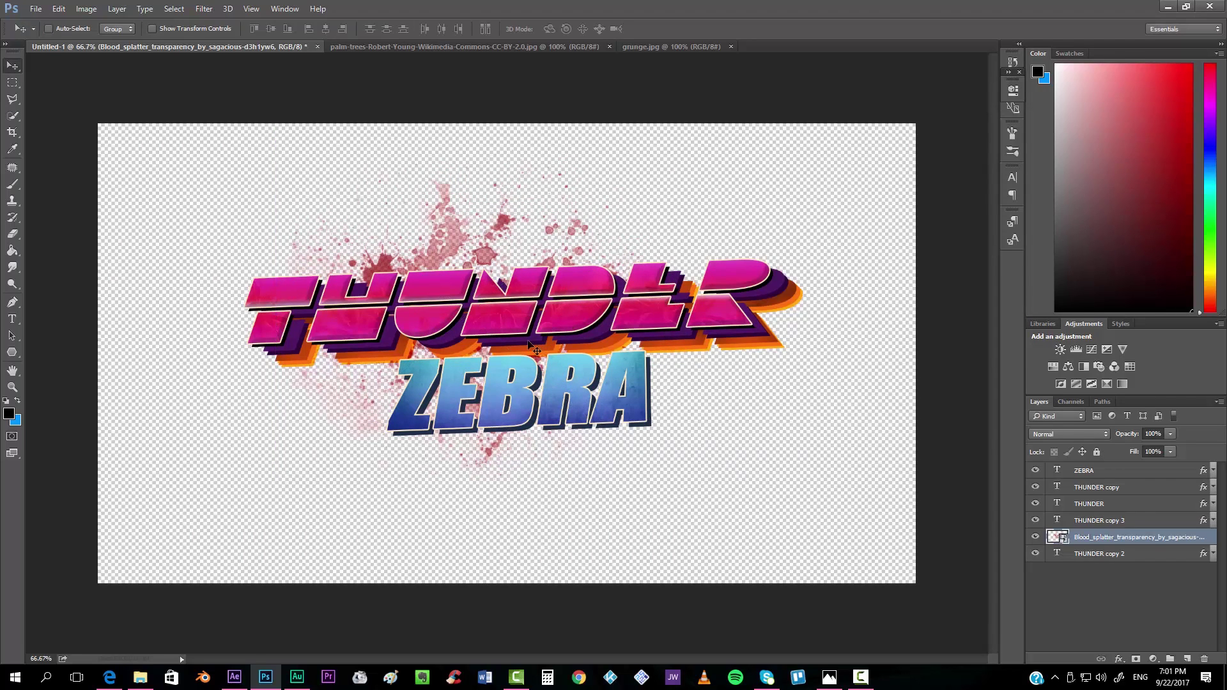
mouse_move(480, 353)
left_mouse_down()
mouse_move(450, 347)
mouse_move(468, 363)
left_mouse_up()
Duplicate the blood splatter layer, rotate the copy about -24°, scale it to about 188% and move it behind the title's right half.
right_click(1117, 539)
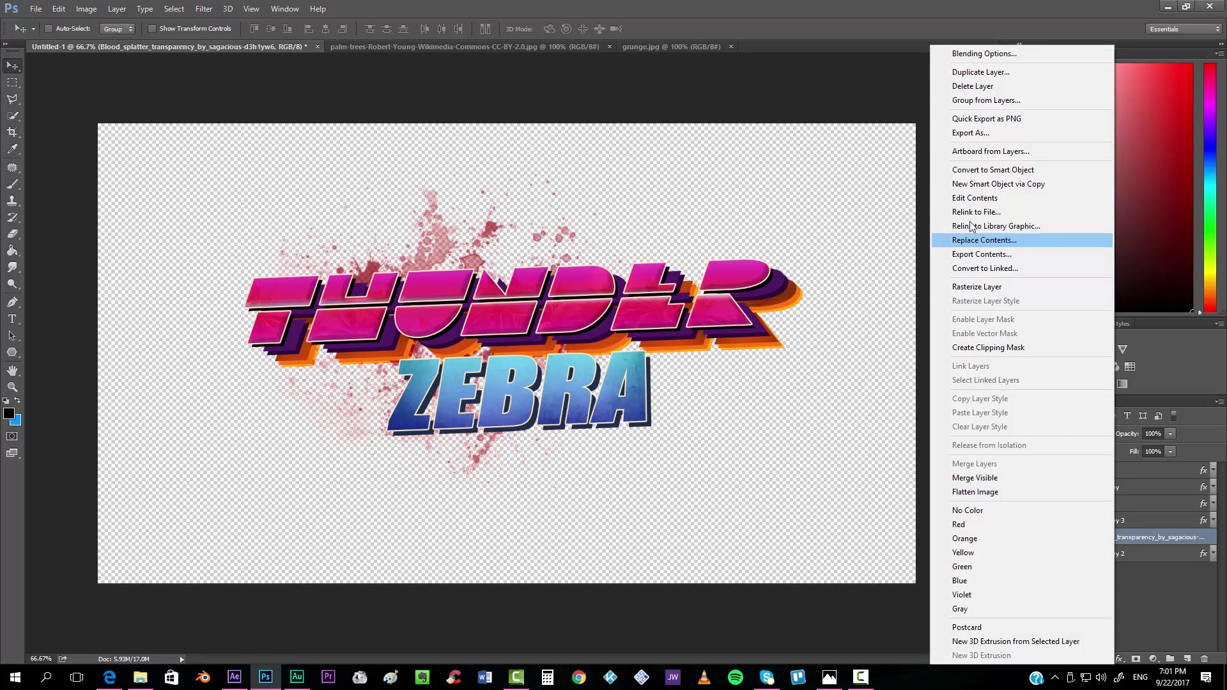
left_click(984, 77)
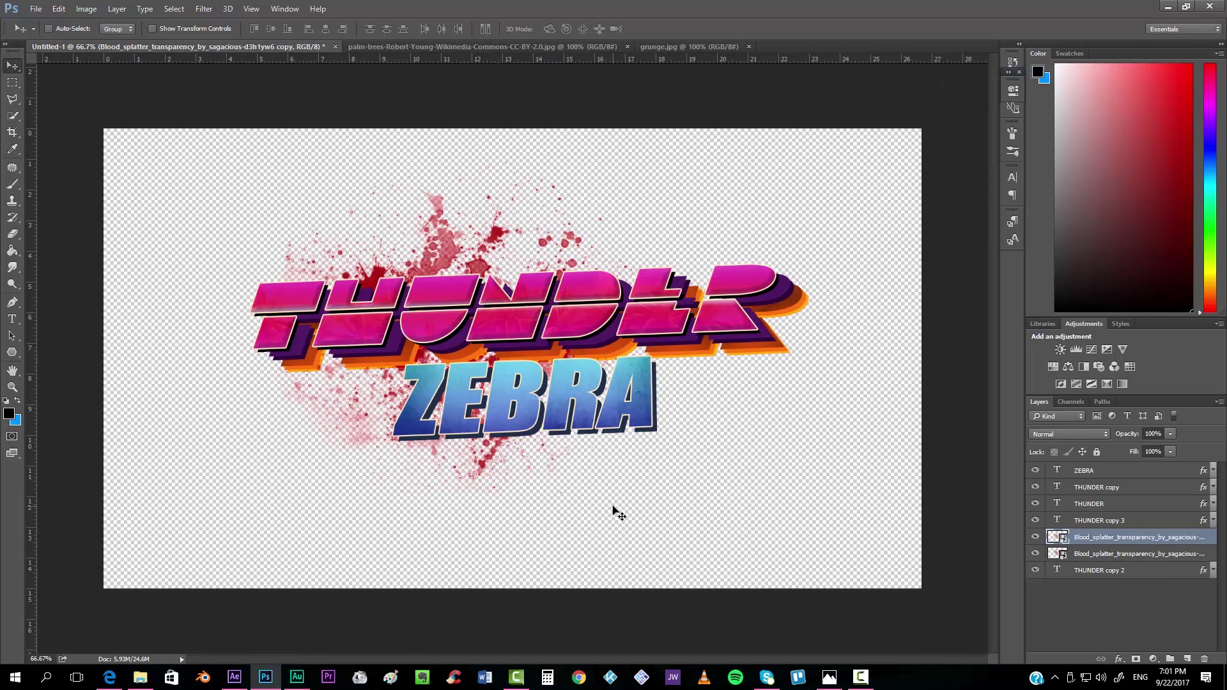
key("ctrl+t")
left_click_drag(665, 496, 719, 395)
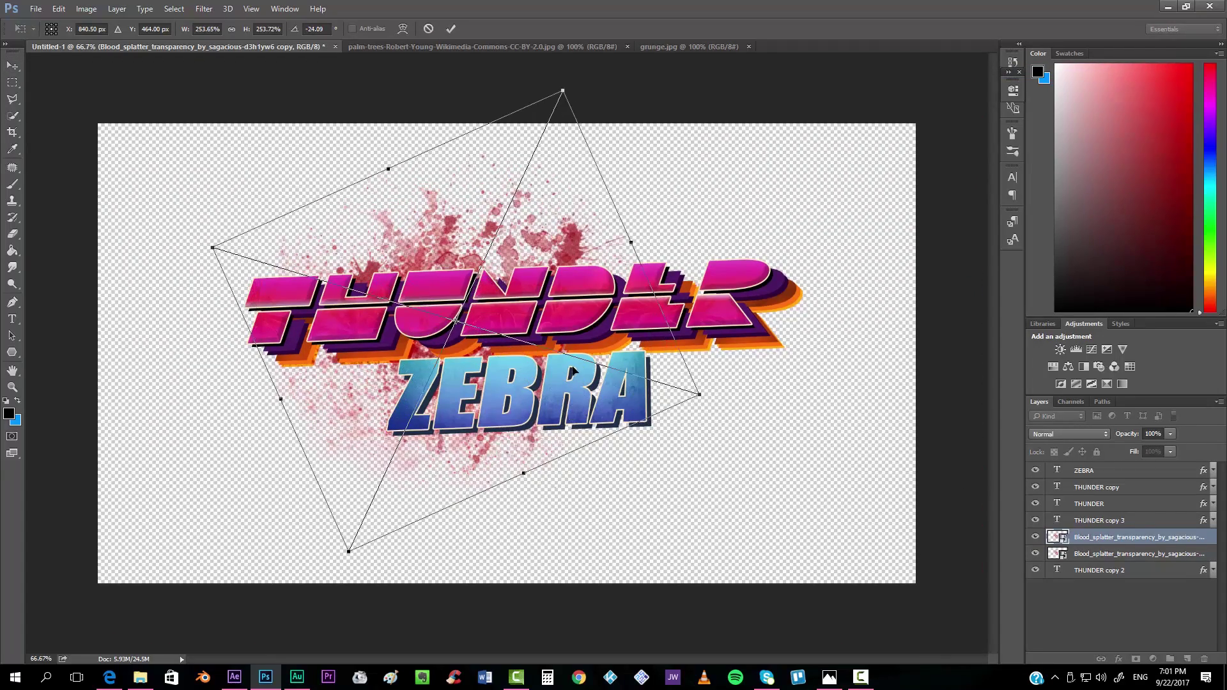
left_click_drag(583, 373, 694, 375)
left_click_drag(815, 397, 700, 363)
left_click_drag(598, 333, 667, 347)
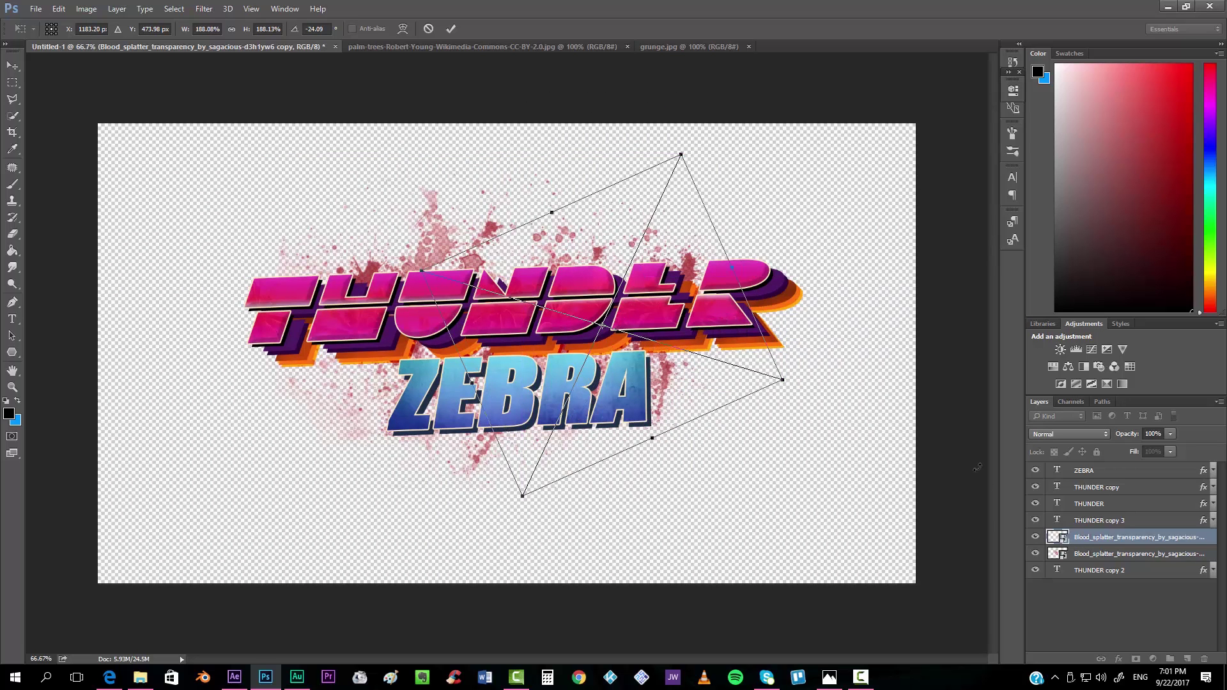
key("Return")
Move the original blood splatter layer slightly left behind the title.
left_click(1093, 553)
left_click_drag(424, 252, 406, 251)
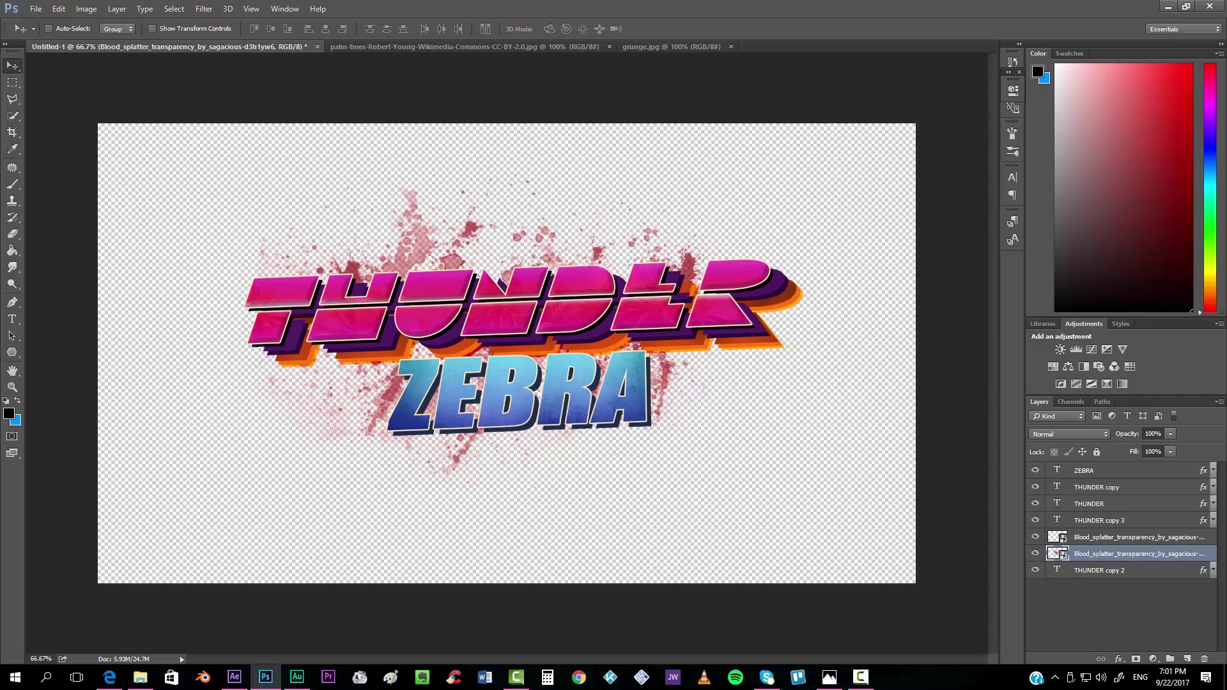
key("F10")
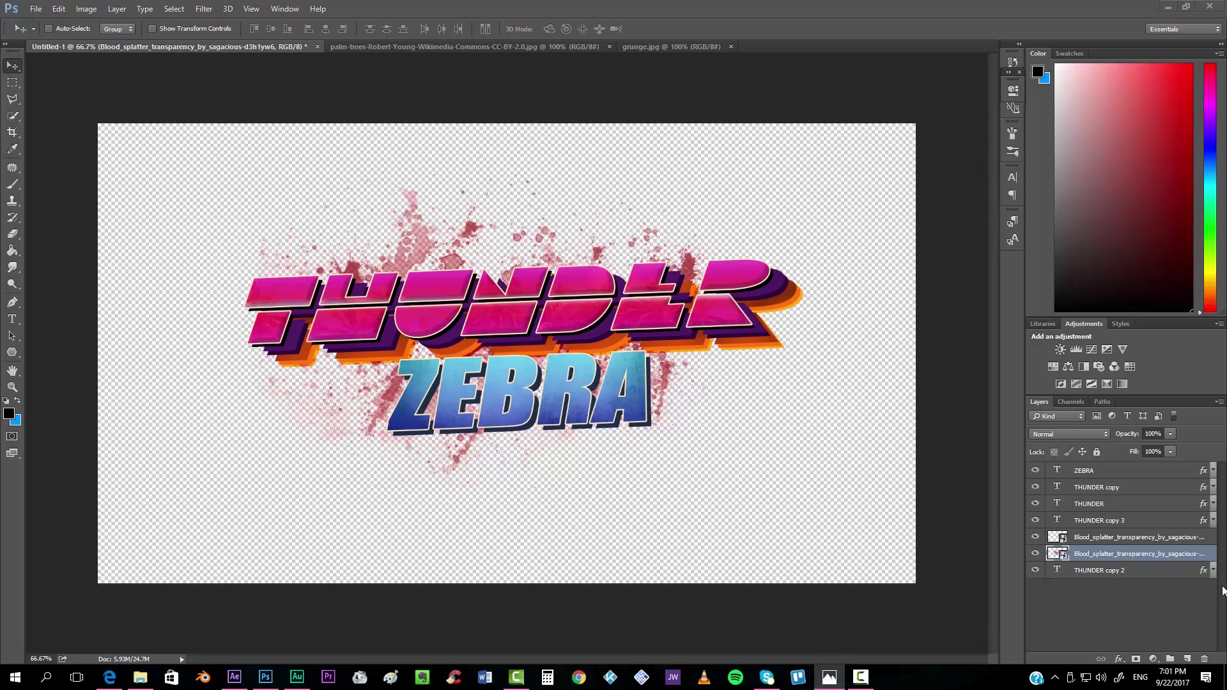
Group the ZEBRA layer and all the THUNDER text layers into one layer group above the blood splatters.
left_click(1087, 471)
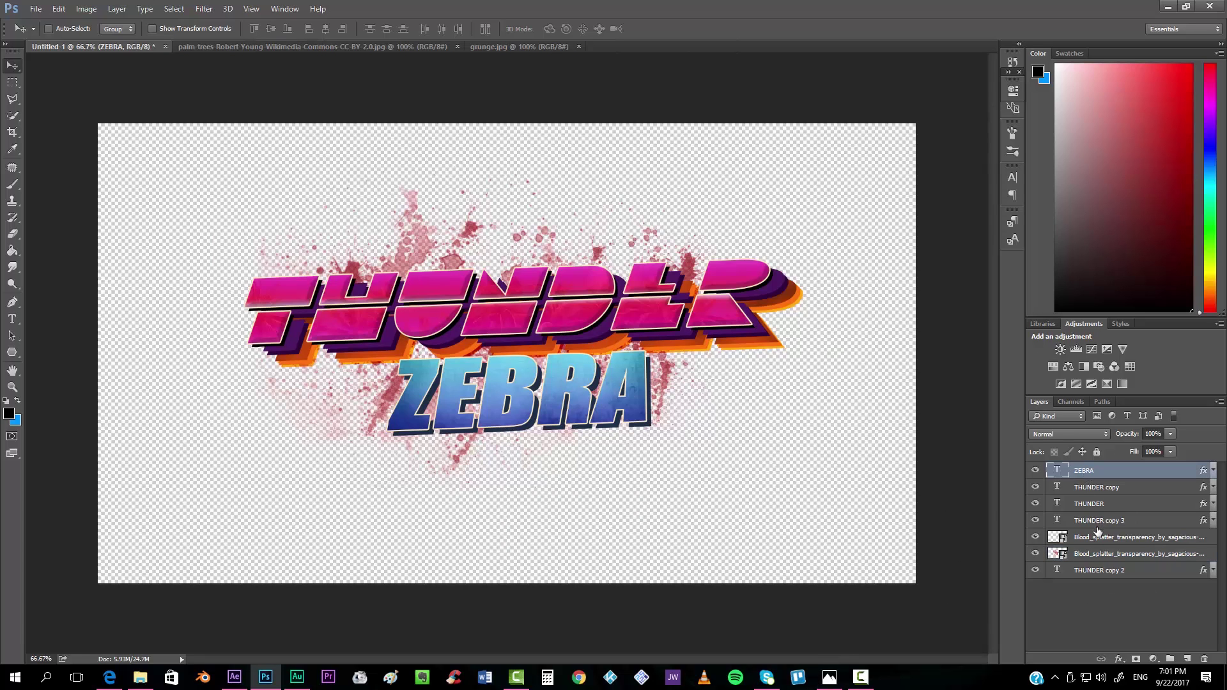
left_click(1099, 522, "shift")
left_click_drag(1103, 578, 1171, 660)
left_click(1087, 472, "shift")
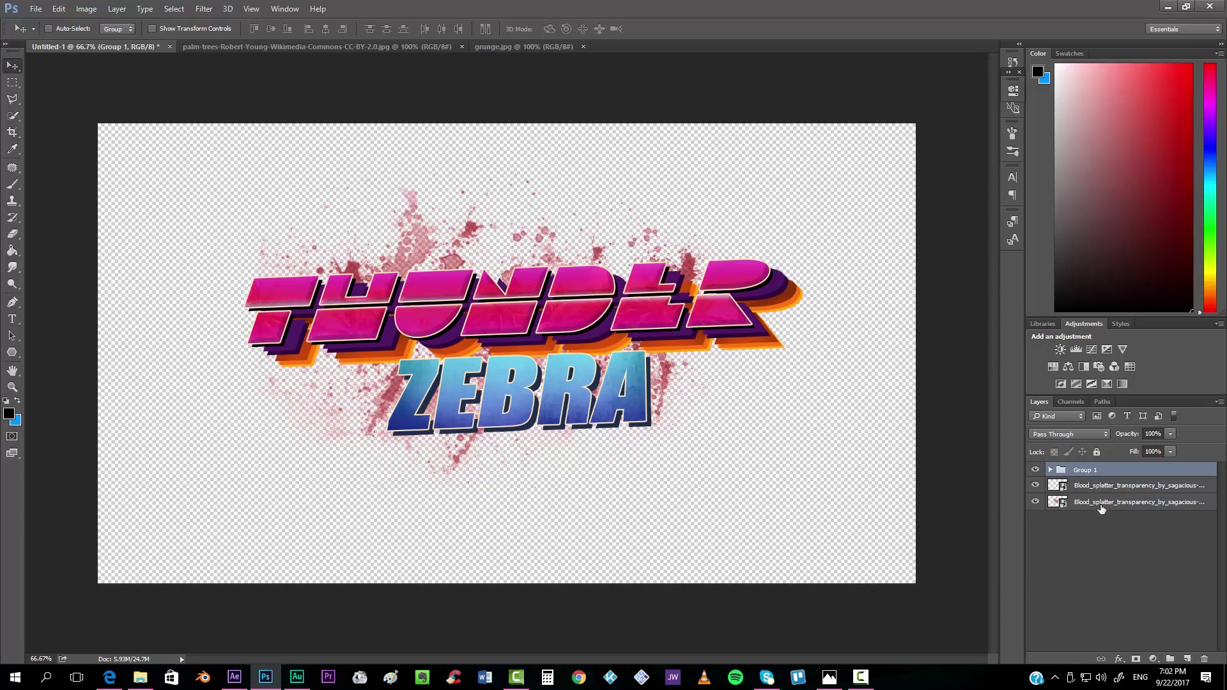
Duplicate the title's layer group, hide the original group and convert the copy to a smart object.
right_click(1087, 471)
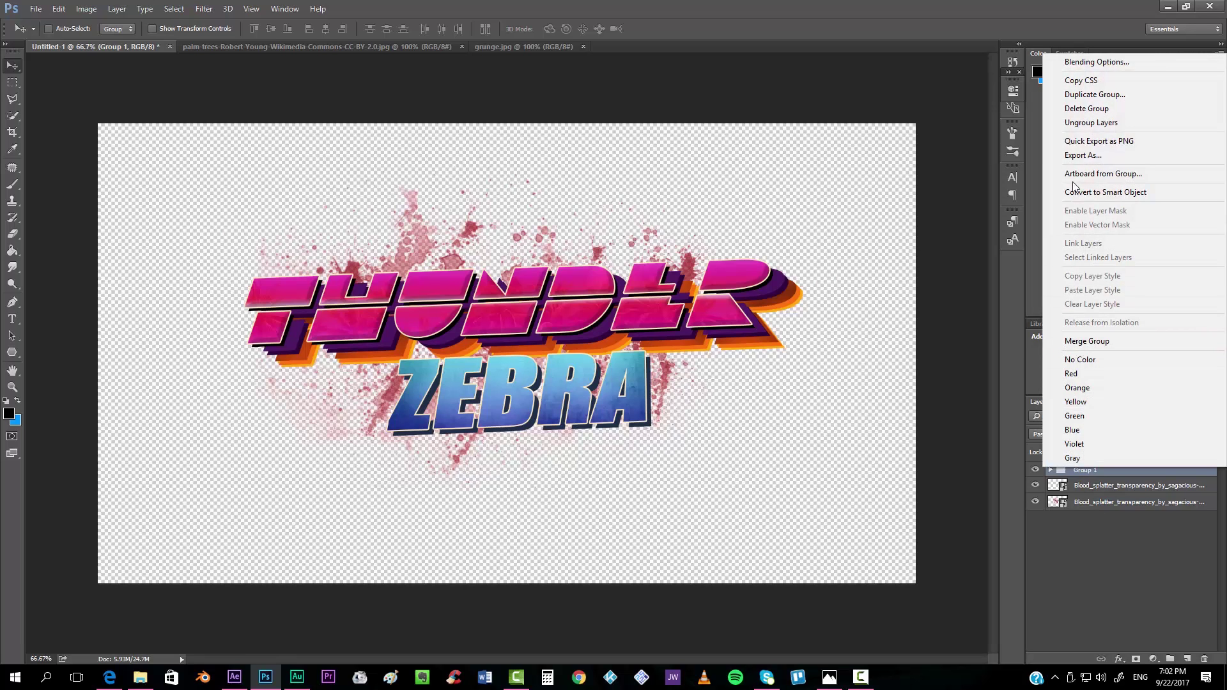
left_click(1084, 96)
key("Return")
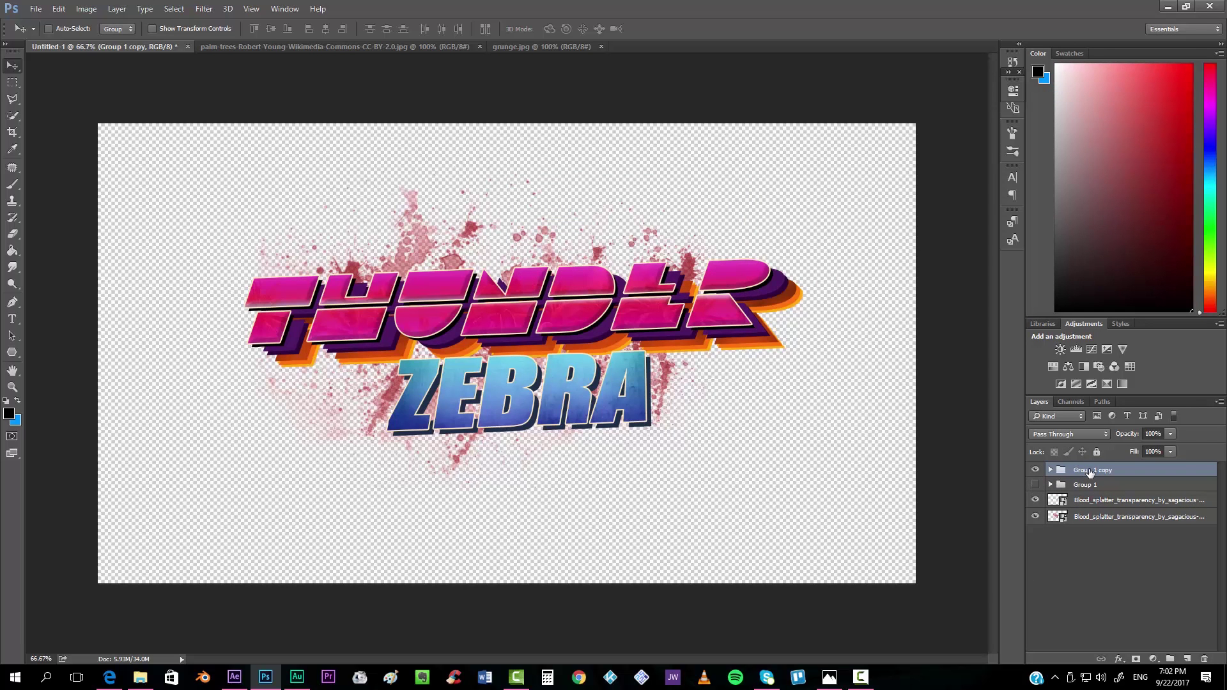
right_click(1090, 473)
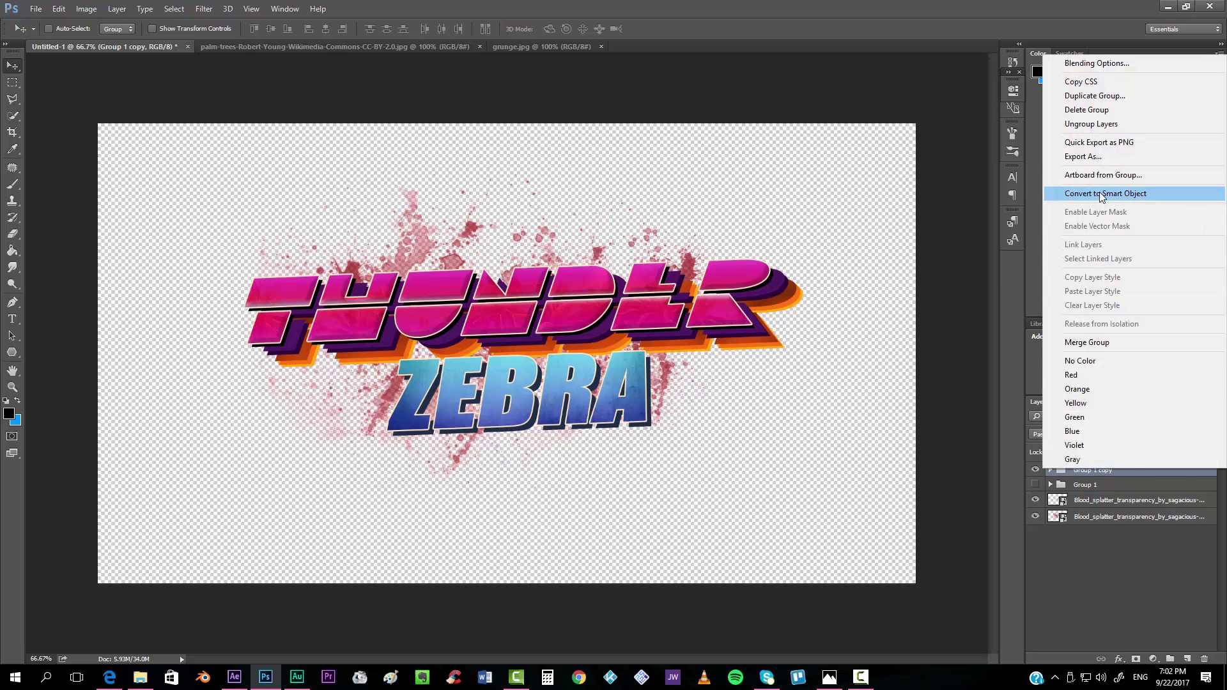
left_click(1102, 196)
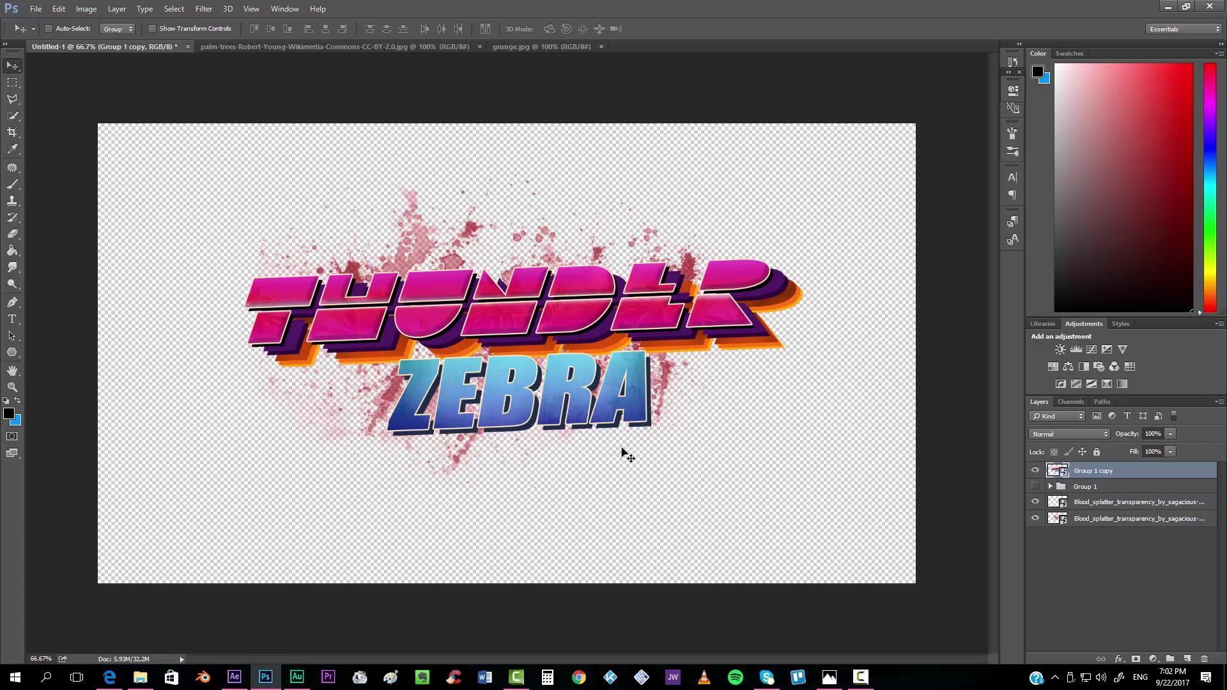
Rasterize the Group 1 copy layer and brighten THUNDER's upper letters with the Dodge tool, range Highlights, exposure 47%.
left_click(12, 289)
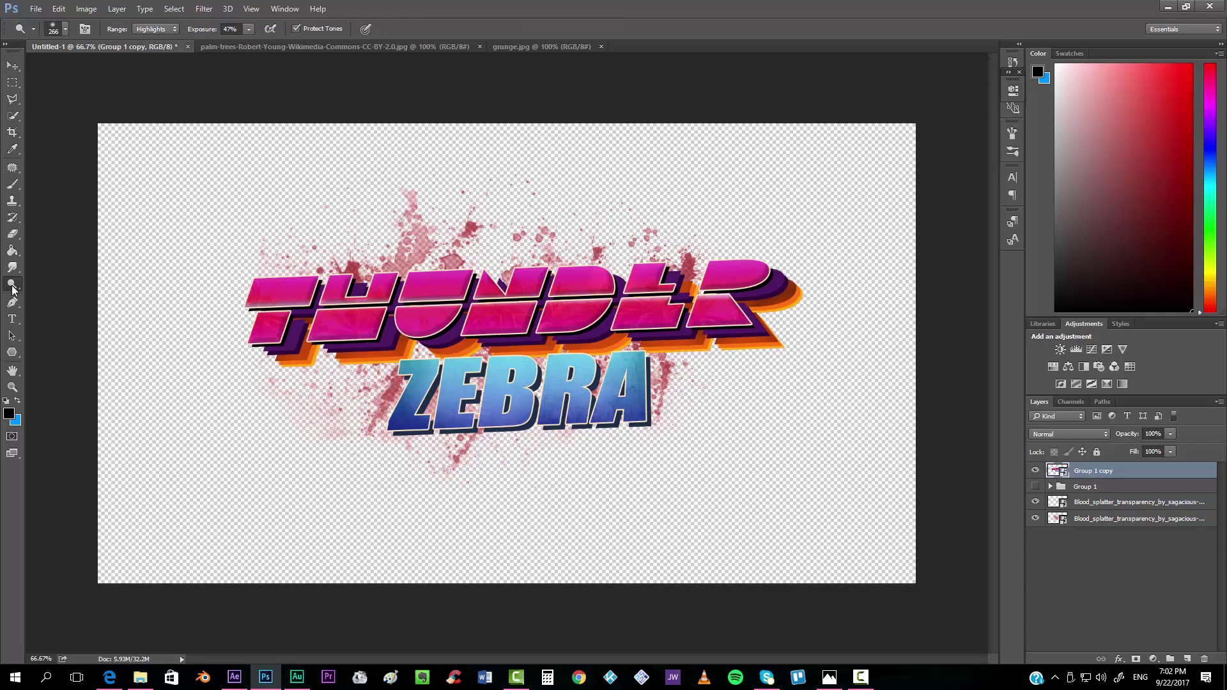
right_click(16, 289)
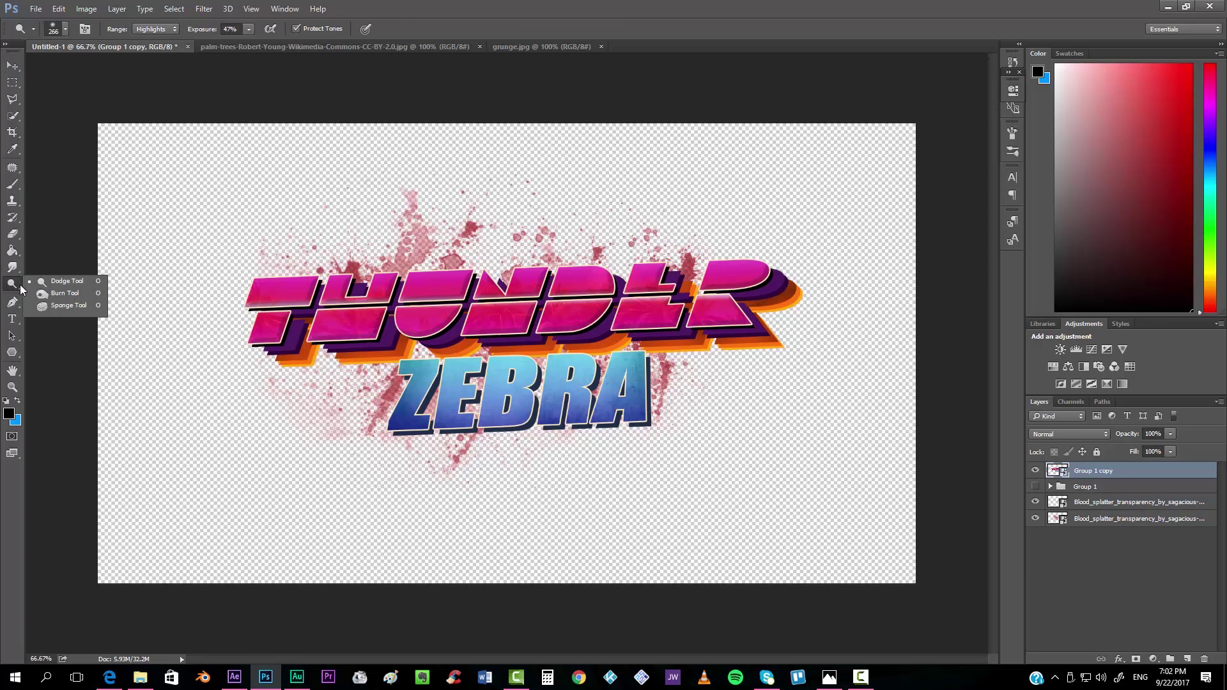
left_click(71, 281)
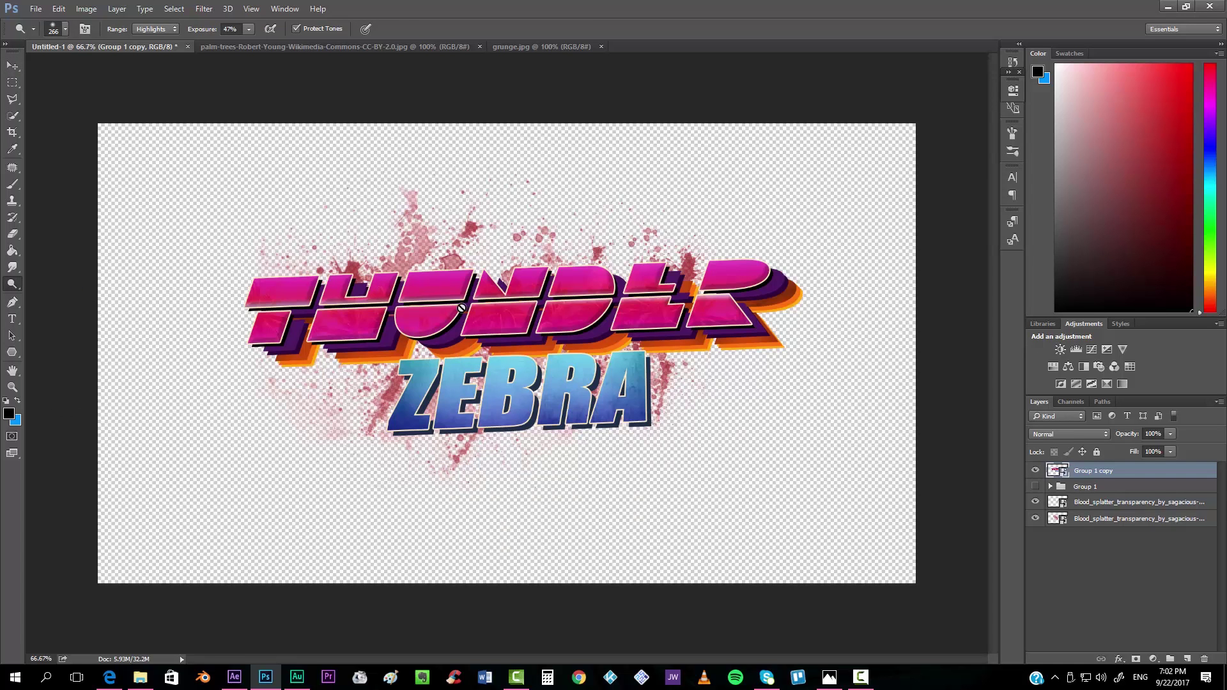
left_click(441, 301)
left_click(603, 265)
mouse_move(499, 276)
left_mouse_down()
mouse_move(383, 239)
mouse_move(365, 247)
mouse_move(424, 233)
mouse_move(403, 258)
left_mouse_up()
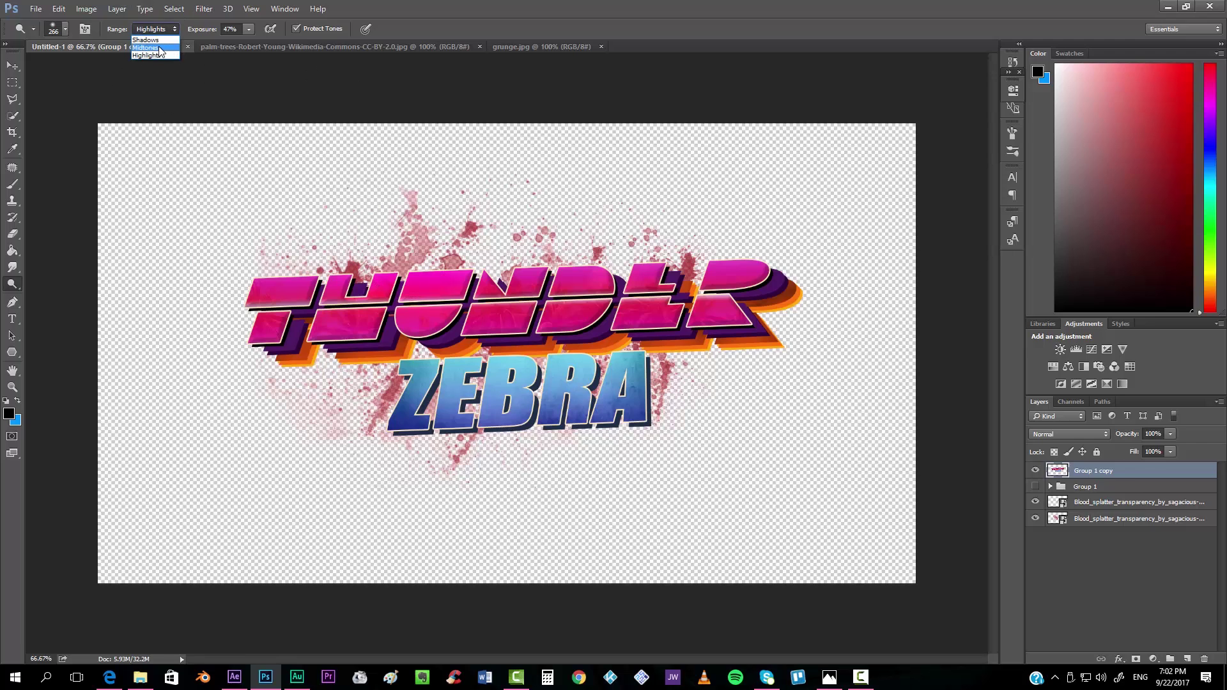
Try the Dodge tool's Midtones range, return it to Highlights and brighten more of the THUNDER and ZEBRA lettering.
left_click(153, 48)
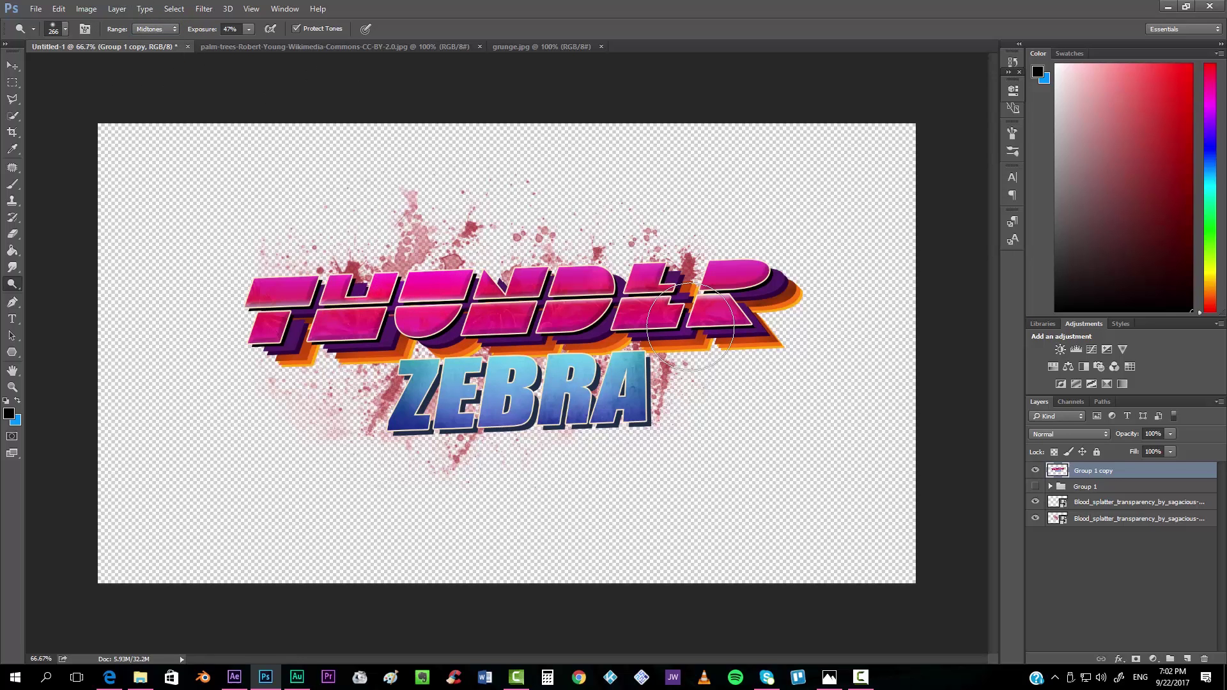
left_click(178, 26)
left_click(157, 57)
mouse_move(658, 320)
left_mouse_down()
mouse_move(574, 342)
mouse_move(697, 341)
mouse_move(605, 371)
mouse_move(655, 343)
mouse_move(403, 365)
mouse_move(456, 361)
mouse_move(535, 318)
left_mouse_up()
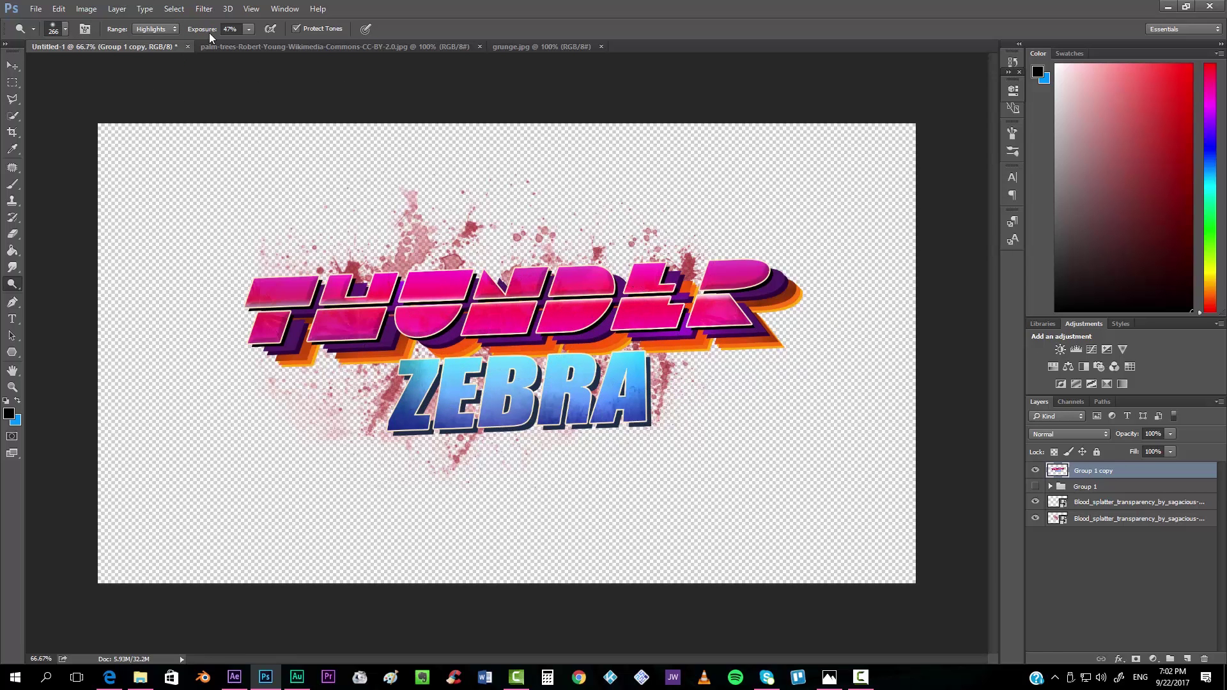
Set the Dodge tool's range to Shadows for brightening the title lettering.
left_click(163, 30)
left_click(150, 39)
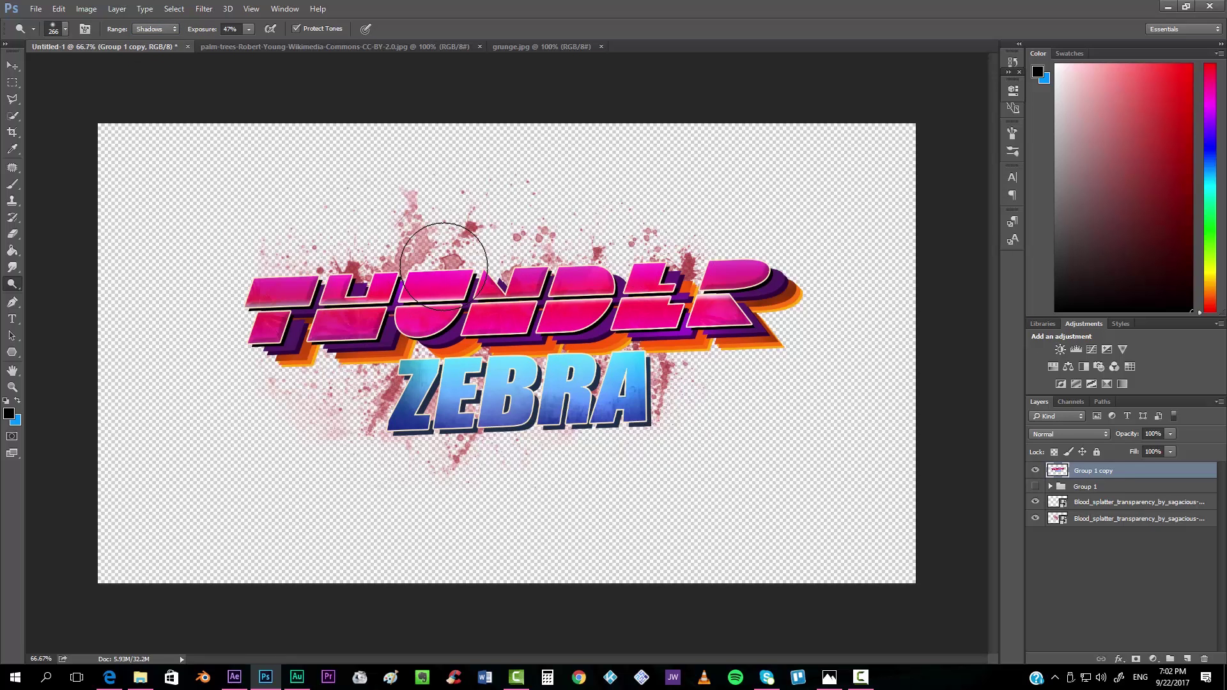